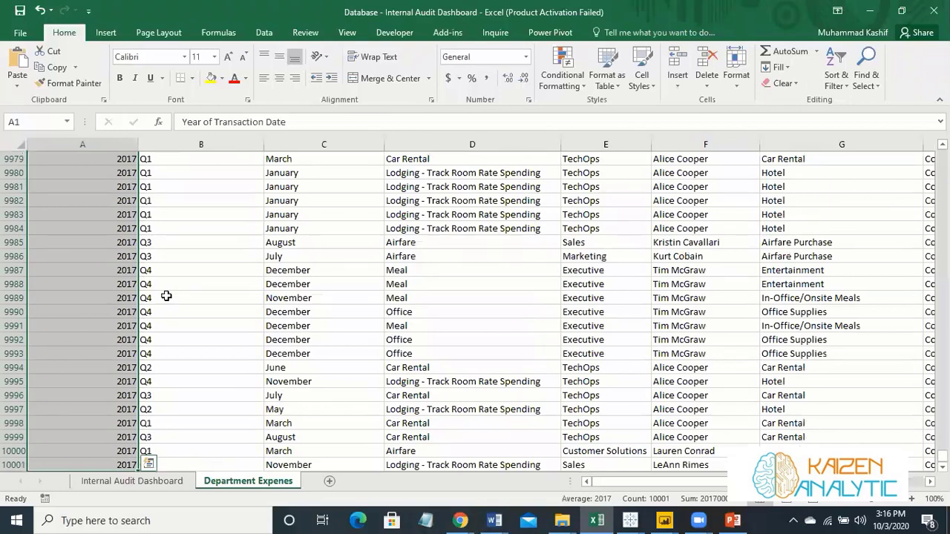
- Examine the Department Expenes column headers from Year of Transaction Date through Payment Type, starting at cell A1
key("ctrl+Home")
key("Right")
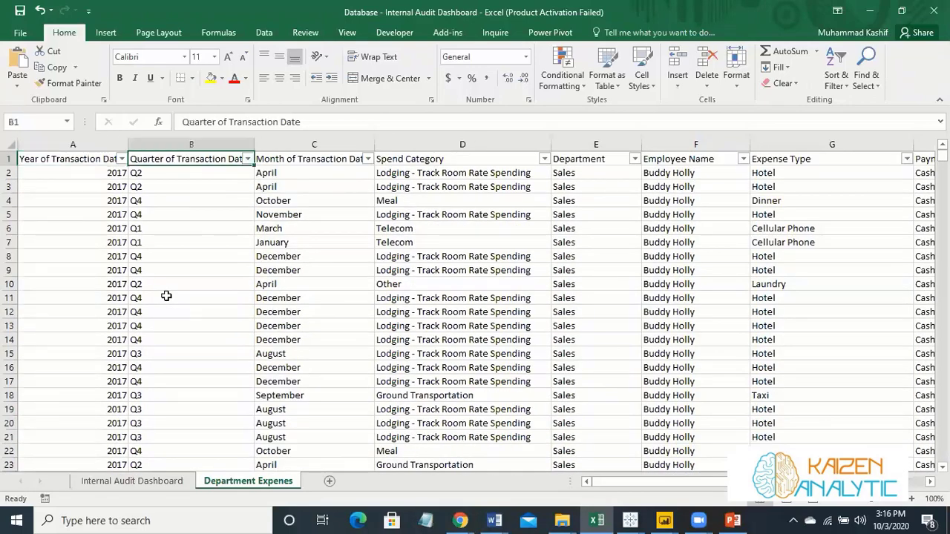
key("Left")
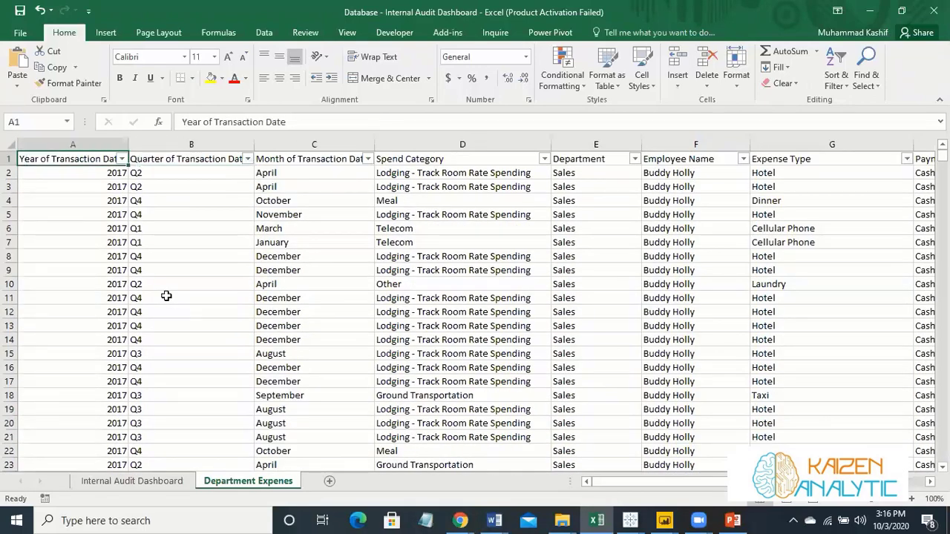
key("Right")
key("Right")
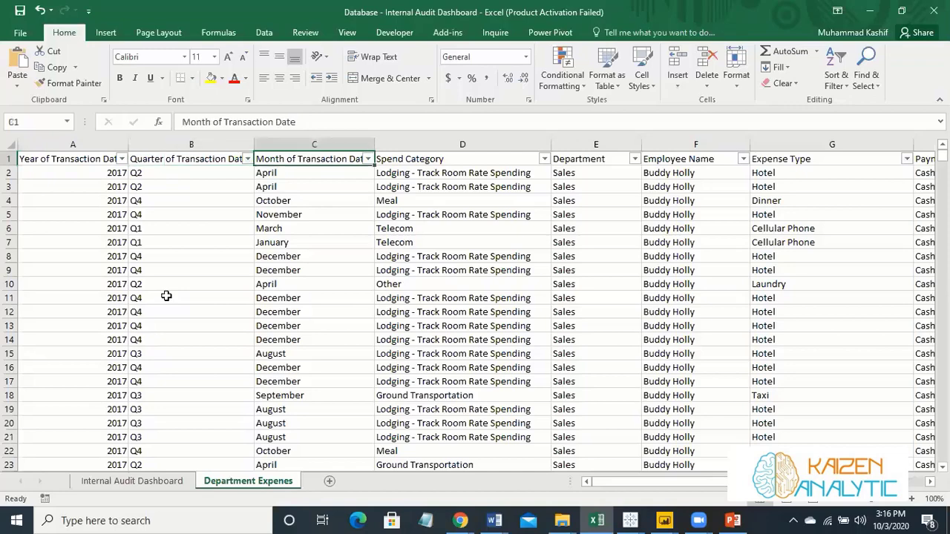
key("Right")
key("Right")
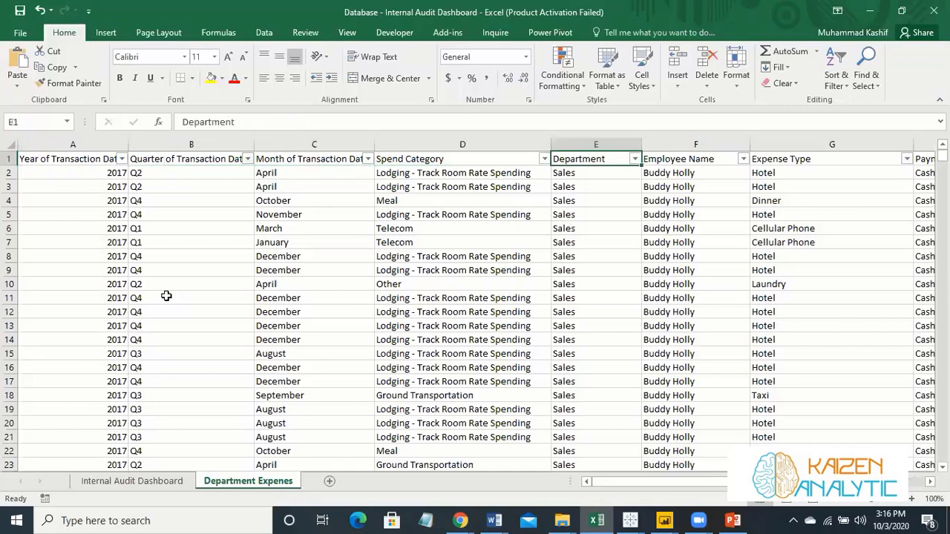
key("Right")
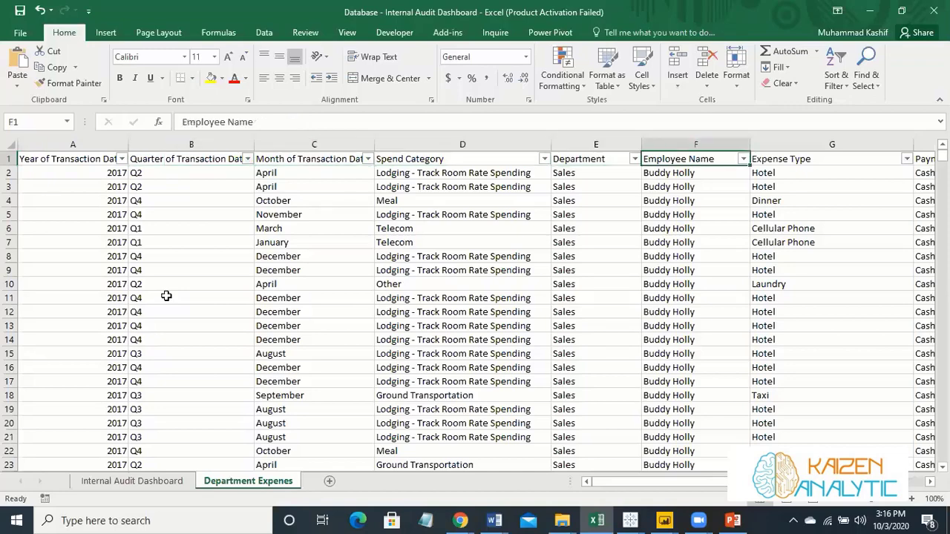
key("Right")
key("Right")
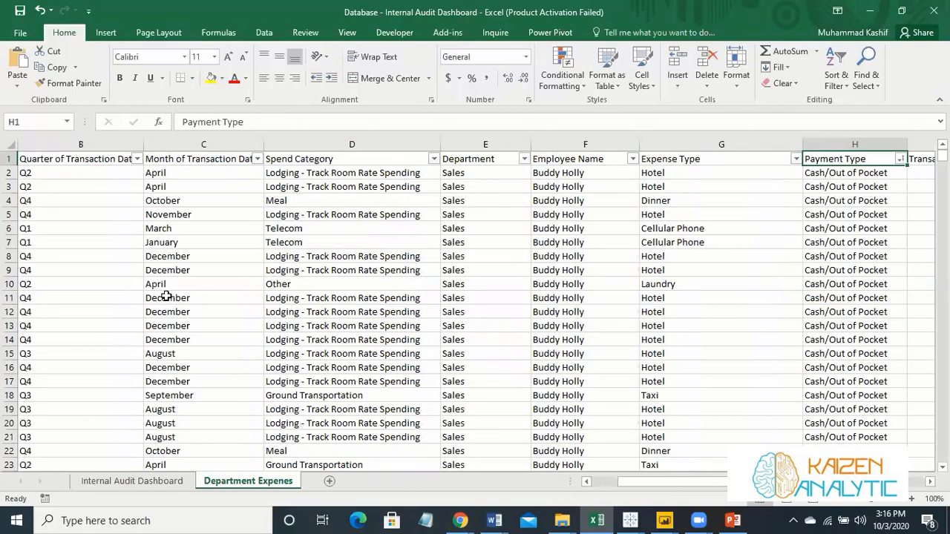
- Examine the remaining expense column headers beyond Payment Type, including City/Location, Employee Country and Actual Spending
key("Right")
key("Right")
key("Right")
key("Right")
key("Right")
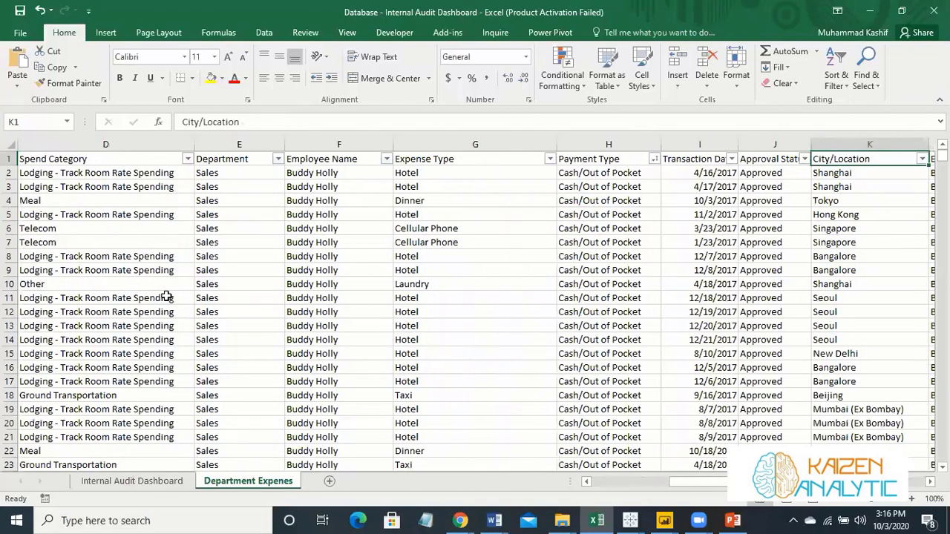
key("Left")
key("Left")
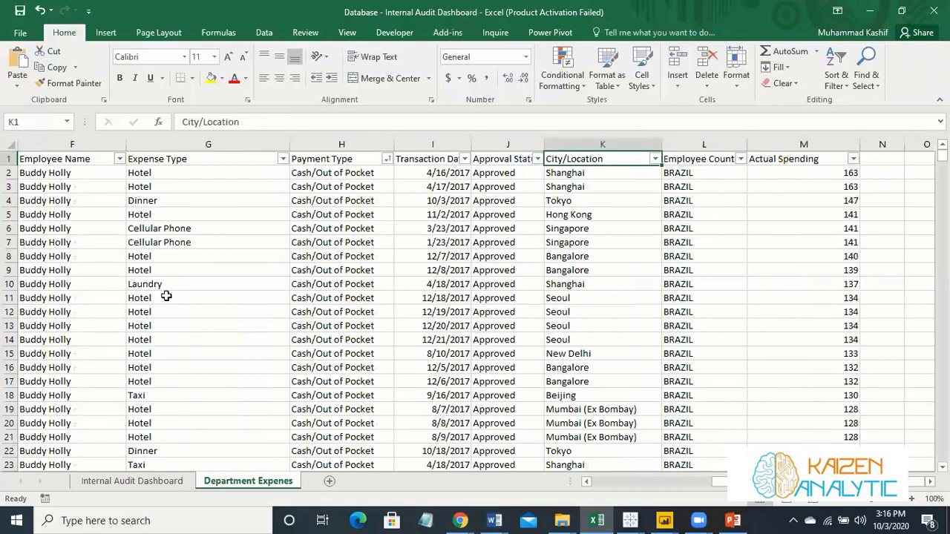
key("Right")
key("Right")
- Look over the expense column headers in row 1 again and return to the Year of Transaction Date header in A1
key("Left")
key("Left")
key("Left")
key("Left")
key("Left")
key("Left")
key("Left")
key("Left")
key("Left")
key("Left")
key("Left")
key("Left")
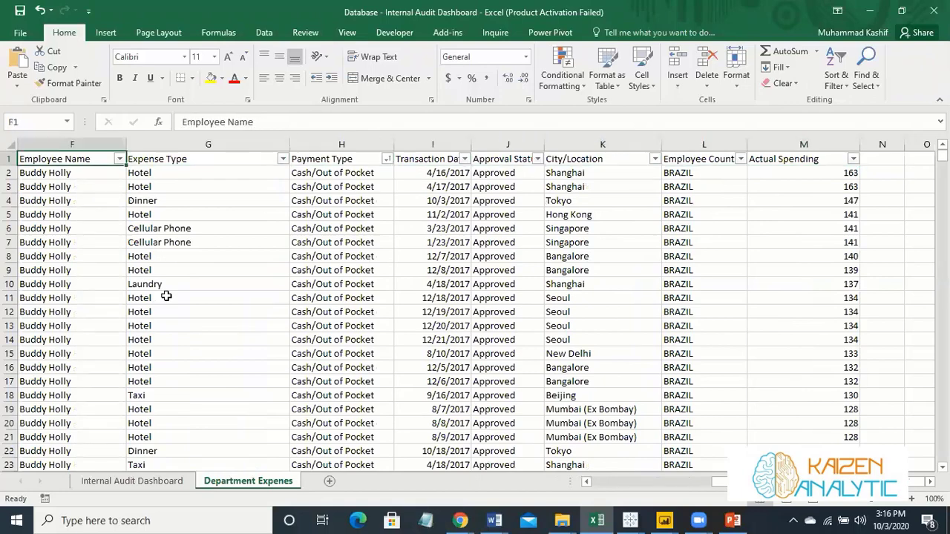
key("Right")
key("Right")
key("Right")
key("Right")
key("Right")
key("Right")
key("Right")
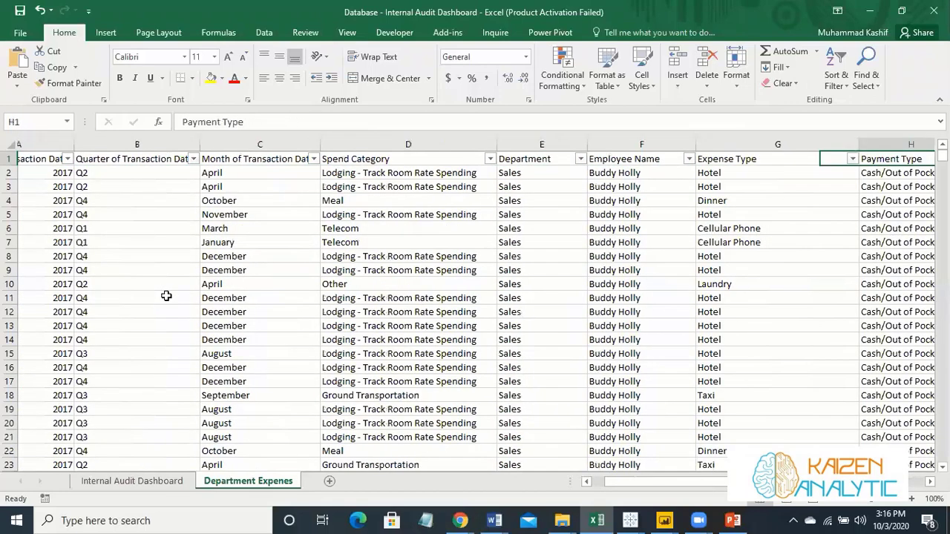
key("Left")
key("Left")
key("Left")
key("Left")
key("Left")
key("Left")
key("Left")
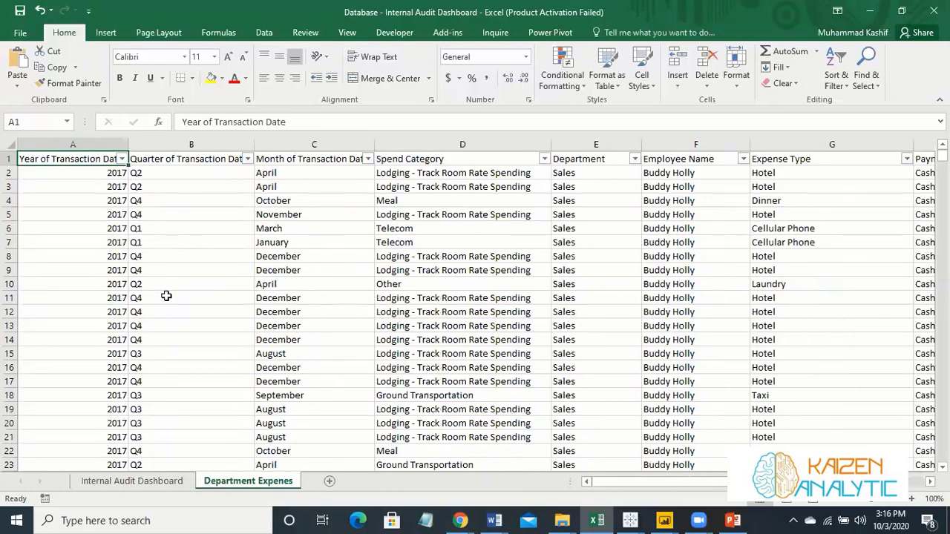
- Switch to the Power BI Expenses Analysis page and step the quarter slicer through Q1 to Q4, leaving no quarter filtered
left_click(665, 521)
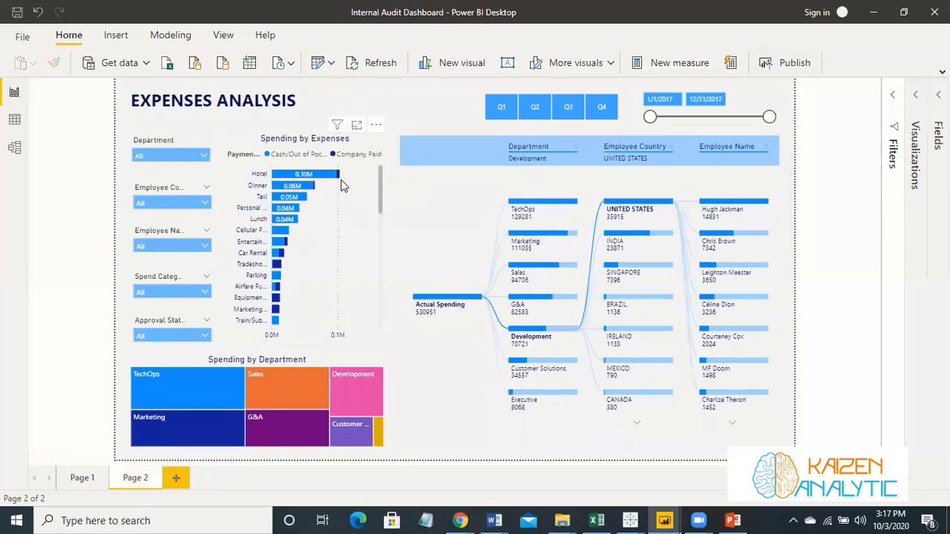
left_click(497, 110)
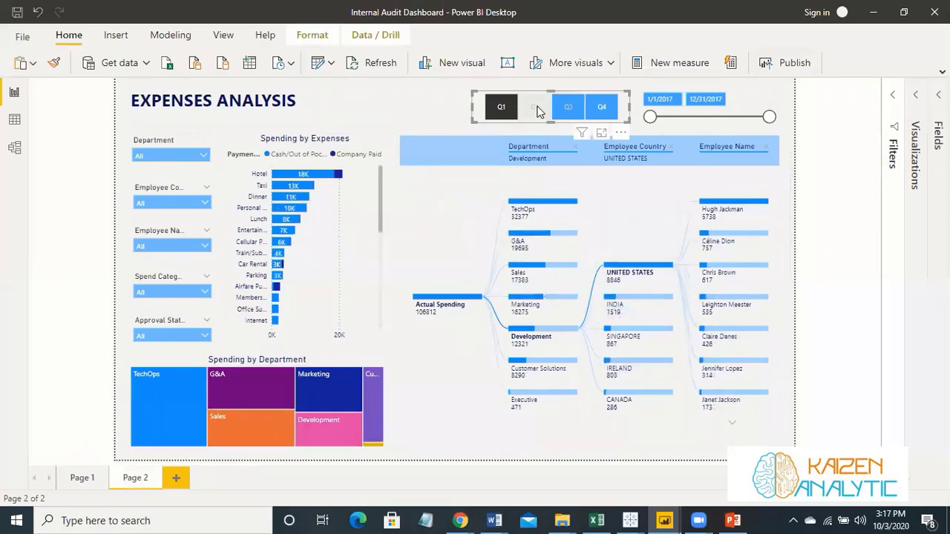
left_click(543, 110, "ctrl")
left_click(568, 109)
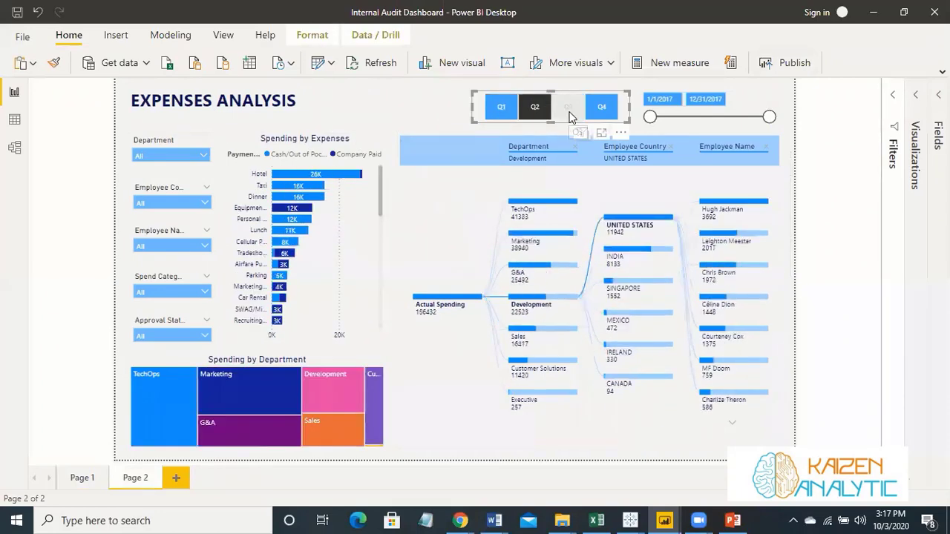
left_click(603, 109)
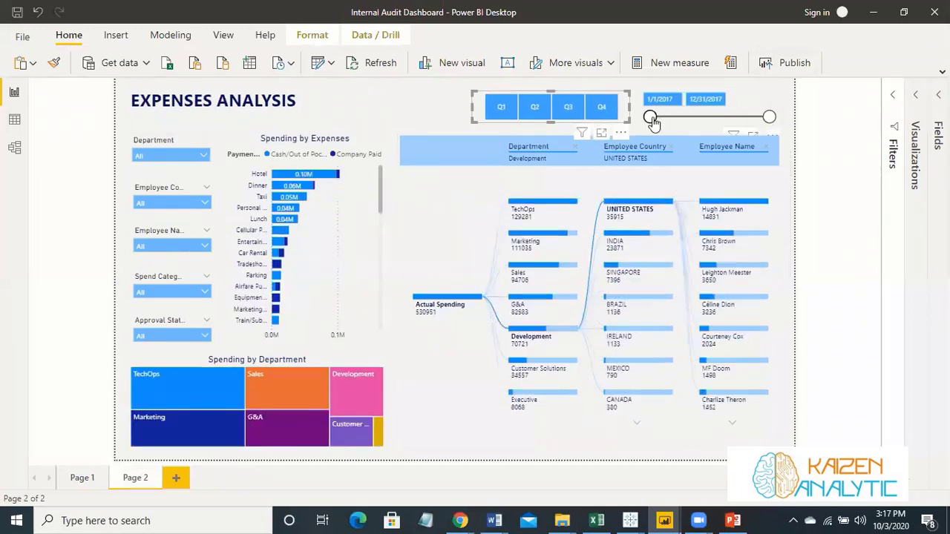
- Try a later start date on the transaction date slicer, restore it to 1/1/2017, and select the Actual Spending decomposition tree
left_click_drag(650, 117, 670, 117)
mouse_move(767, 117)
left_mouse_down()
mouse_move(737, 117)
mouse_move(769, 117)
left_mouse_up()
left_click_drag(670, 119, 650, 116)
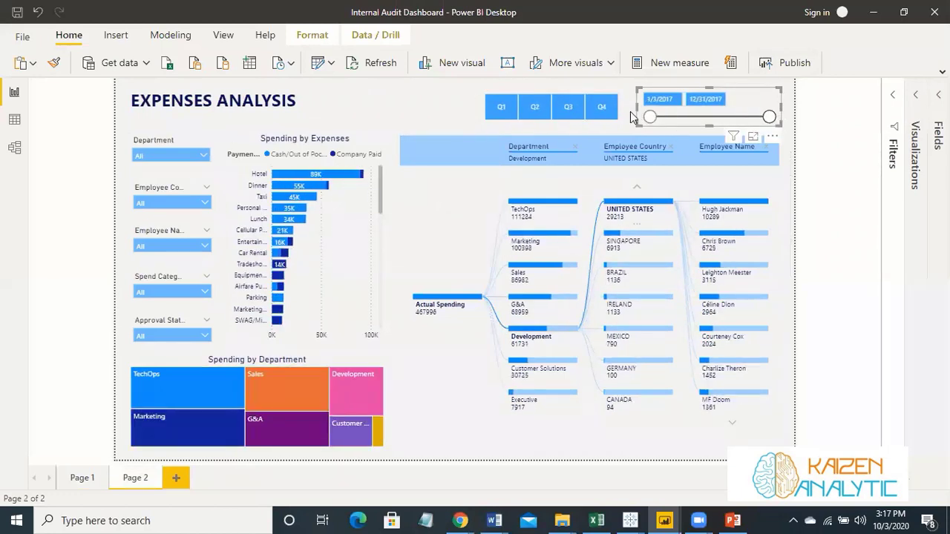
left_click(417, 208)
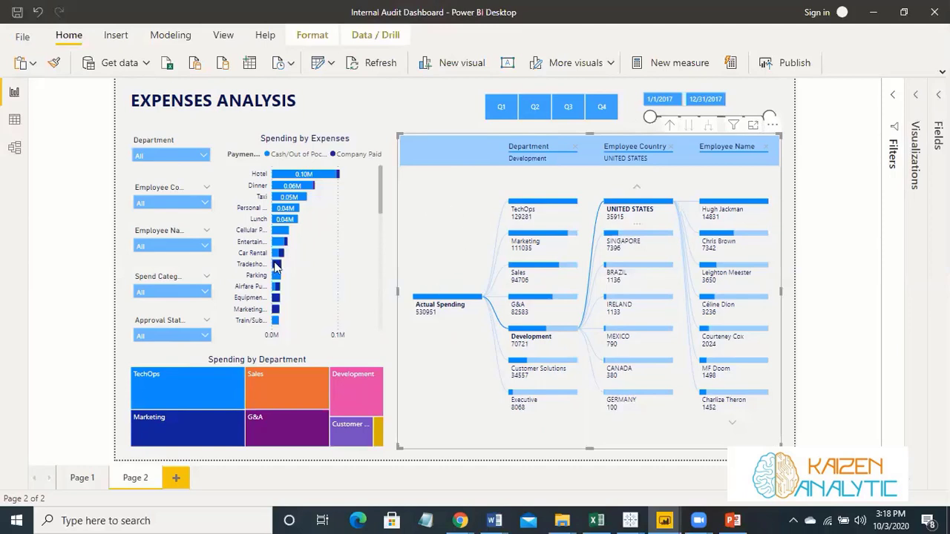
- Drill into Sales in the Spending by Department treemap to view its expense types, and drill back up to departments
mouse_move(206, 388)
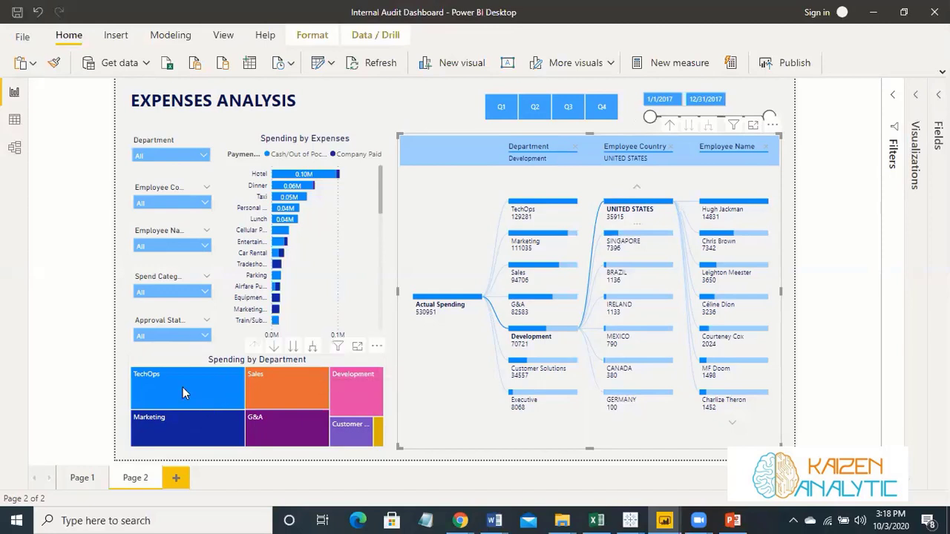
right_click(261, 388)
left_click(260, 365)
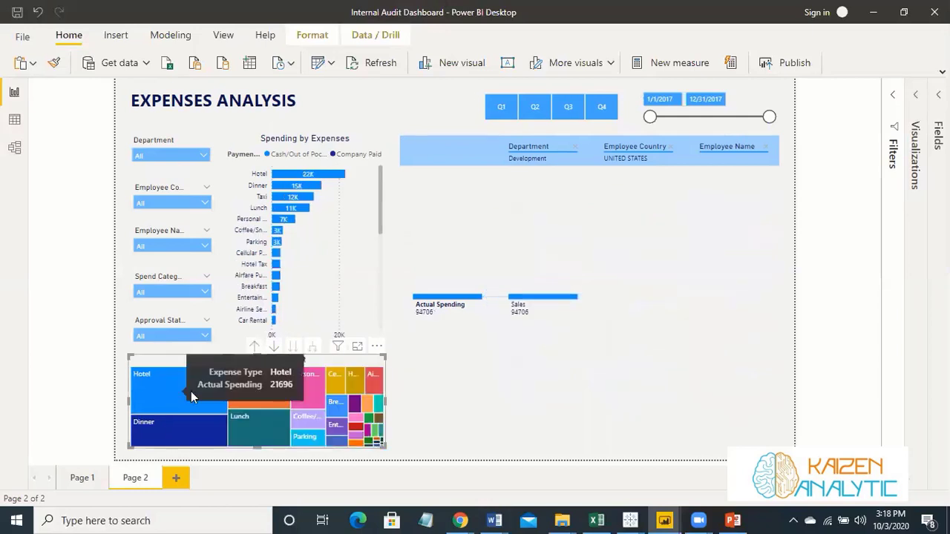
left_click(253, 346)
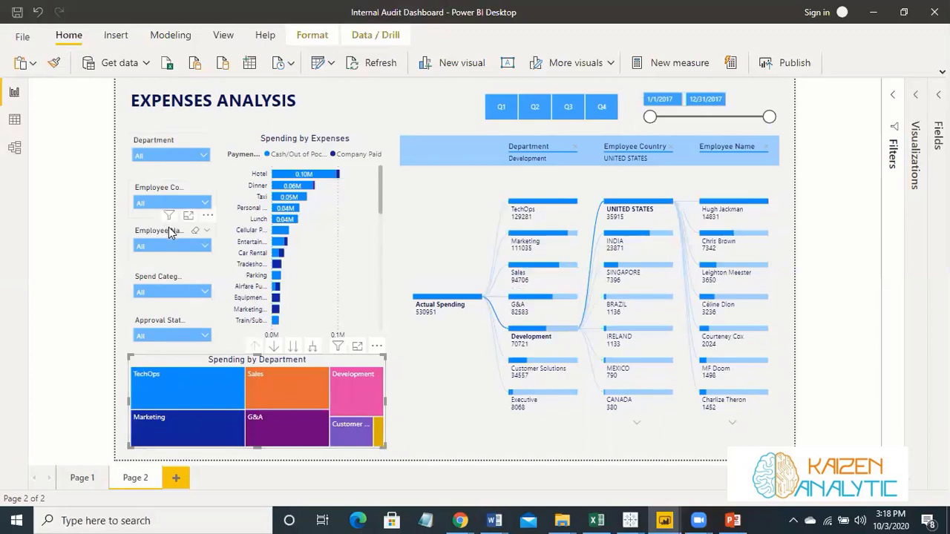
- Examine the Employee Country, Spend Category and Approval Status slicers and the Spending by Expenses bars
left_click(151, 188)
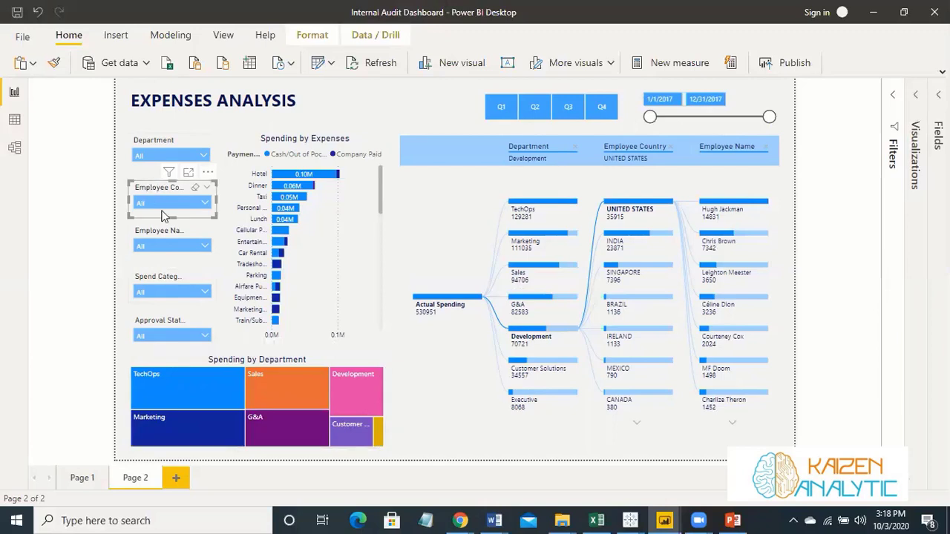
left_click(171, 284)
left_click(176, 334)
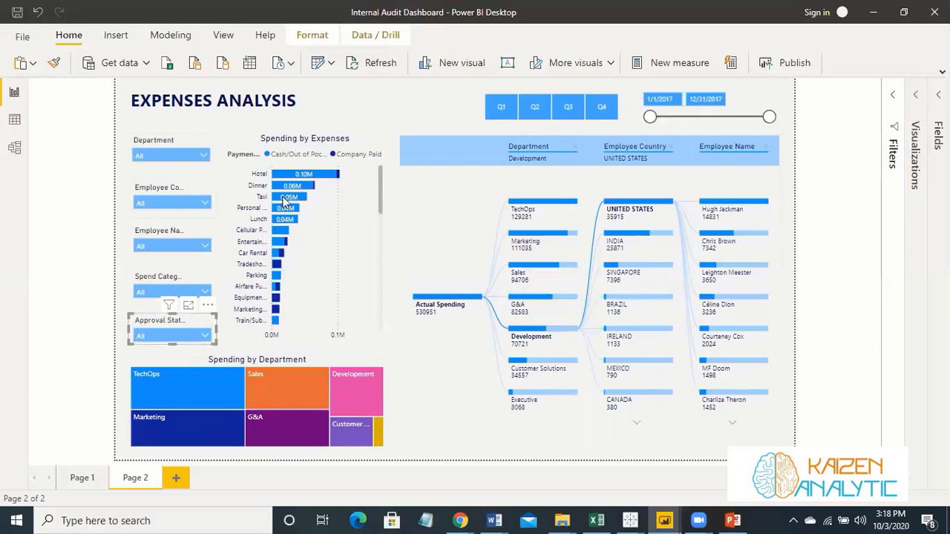
mouse_move(285, 201)
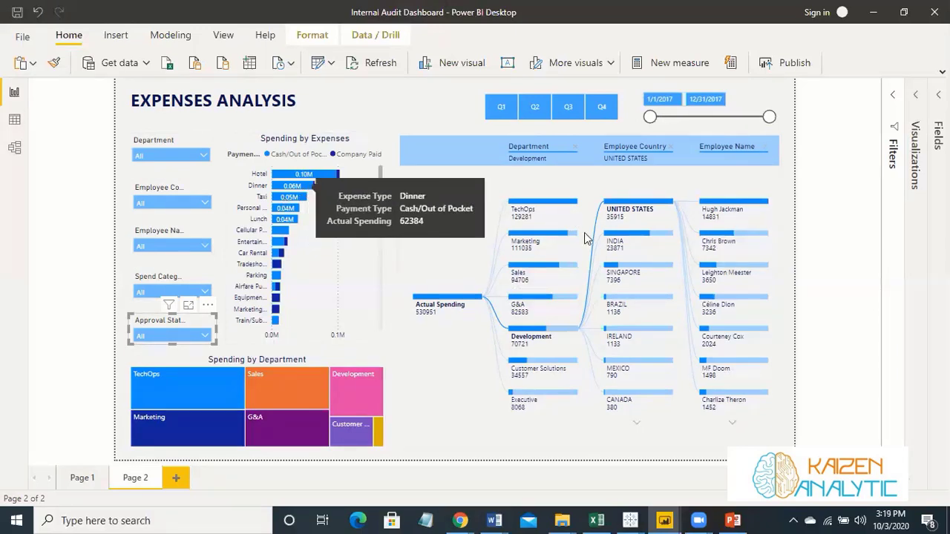
- Switch to the Excel database, open the Internal Audit Dashboard sheet and go to the Audit Status header in A1
key("alt+Tab")
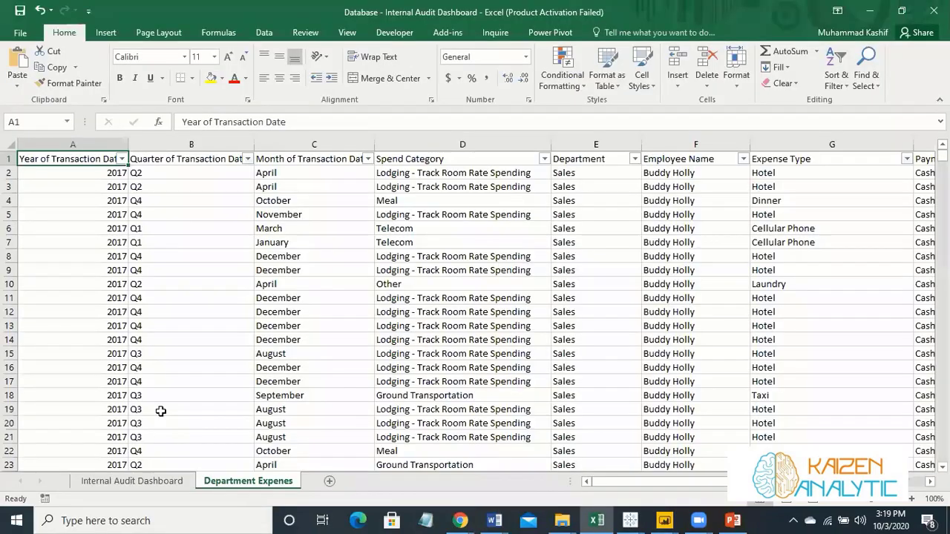
left_click(132, 481)
left_click(198, 233)
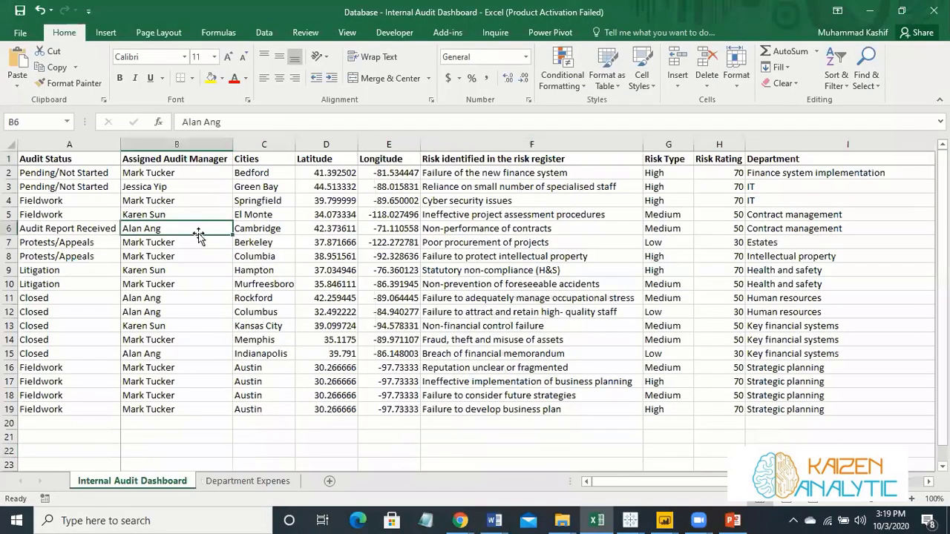
key("Up")
key("Up")
key("Up")
key("Up")
key("Up")
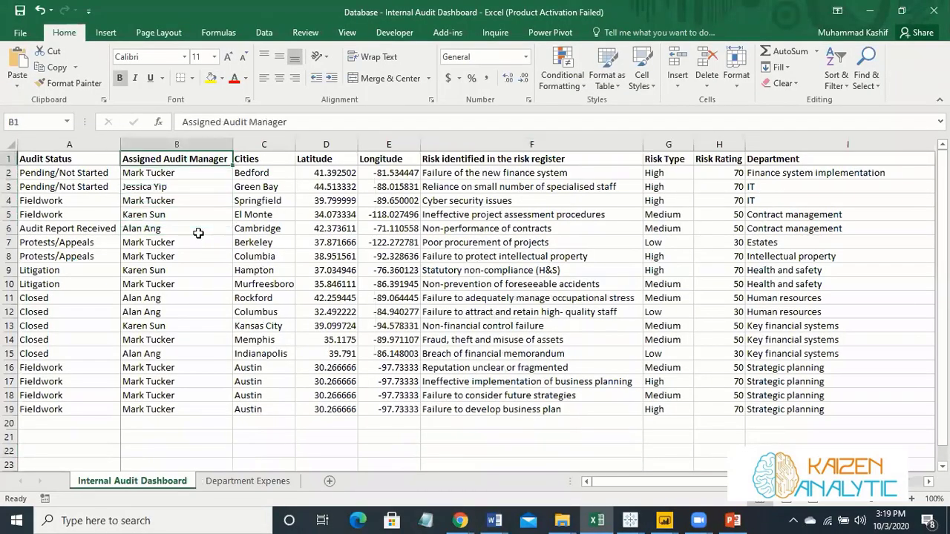
key("Left")
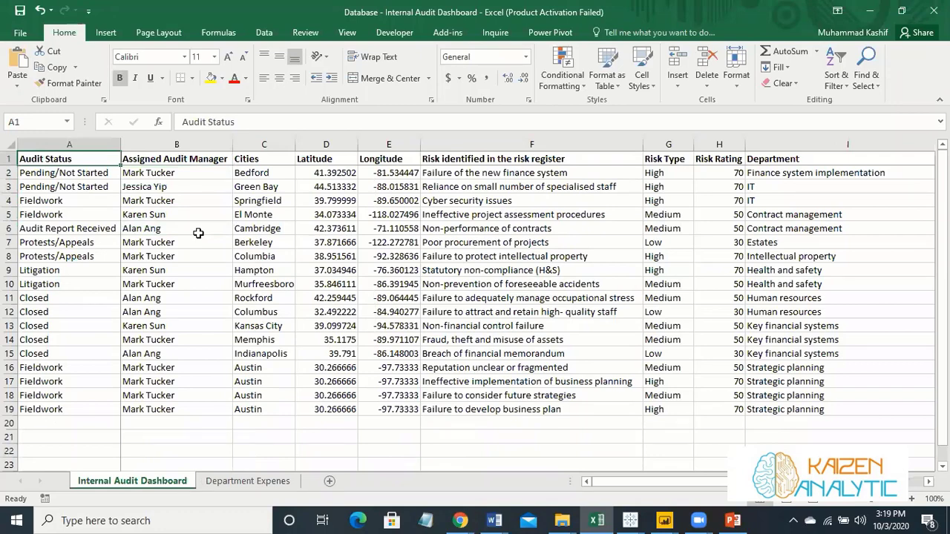
- Examine the audit column headers from Assigned Audit Manager through the risk columns to Department and Responsibilities
key("Right")
key("Right")
key("Right")
key("Right")
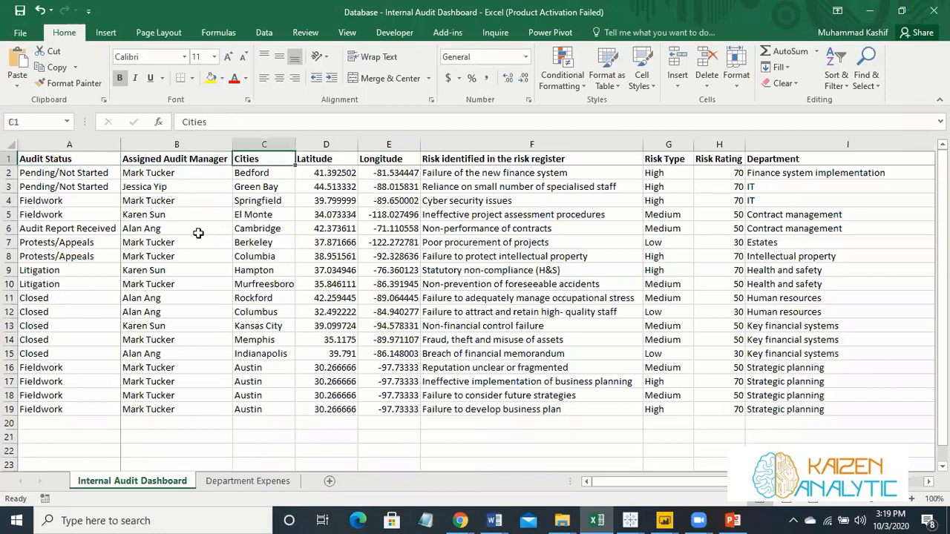
key("Right")
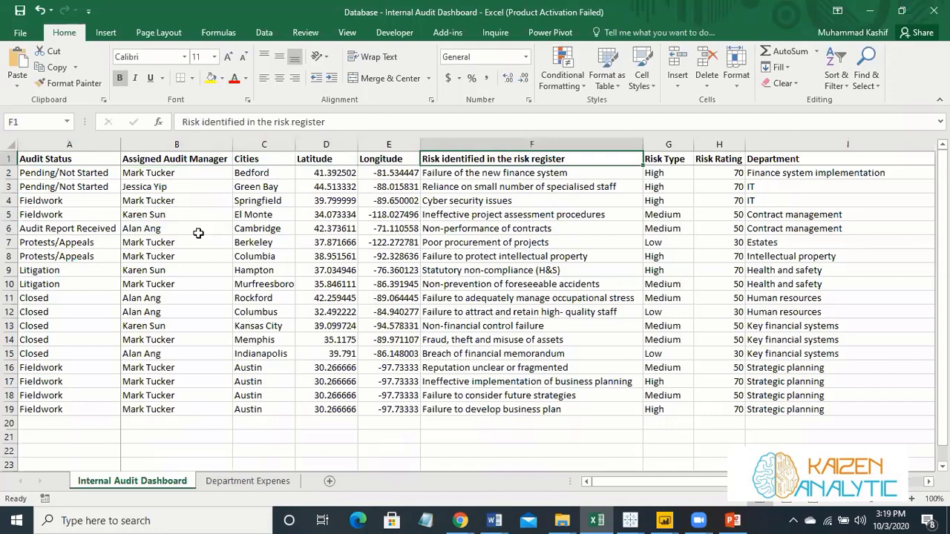
key("Right")
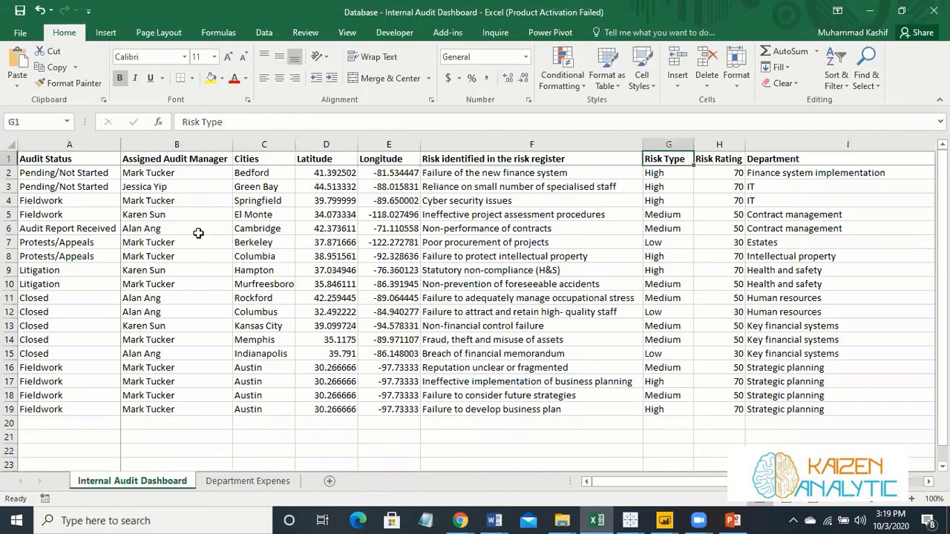
key("Right")
key("Right")
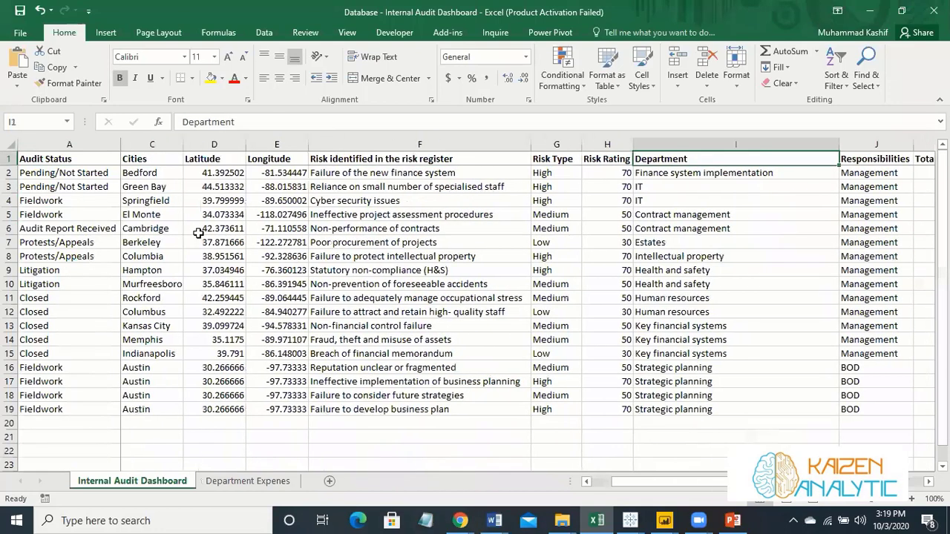
key("Right")
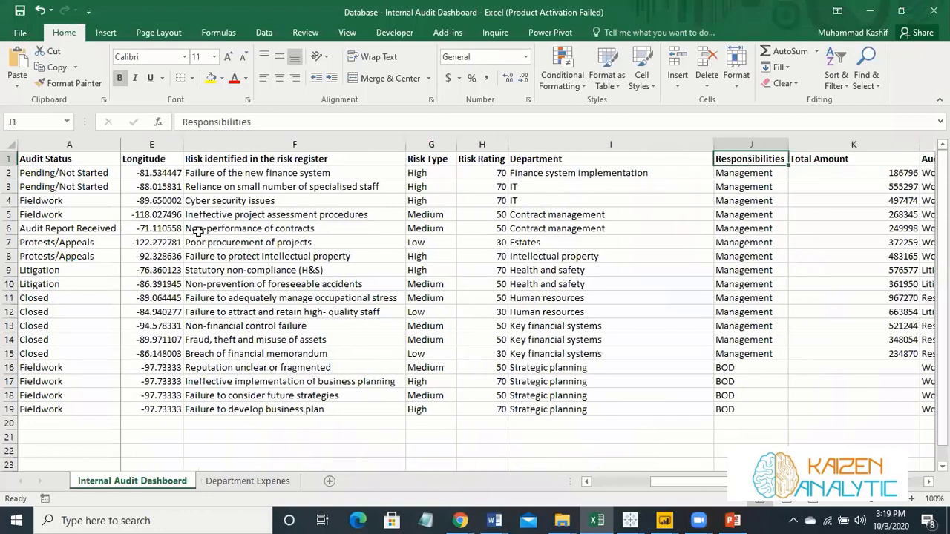
- Examine the audit column headers from Responsibilities and Total Amount through to End Audit Date
key("Down")
key("Up")
key("Right")
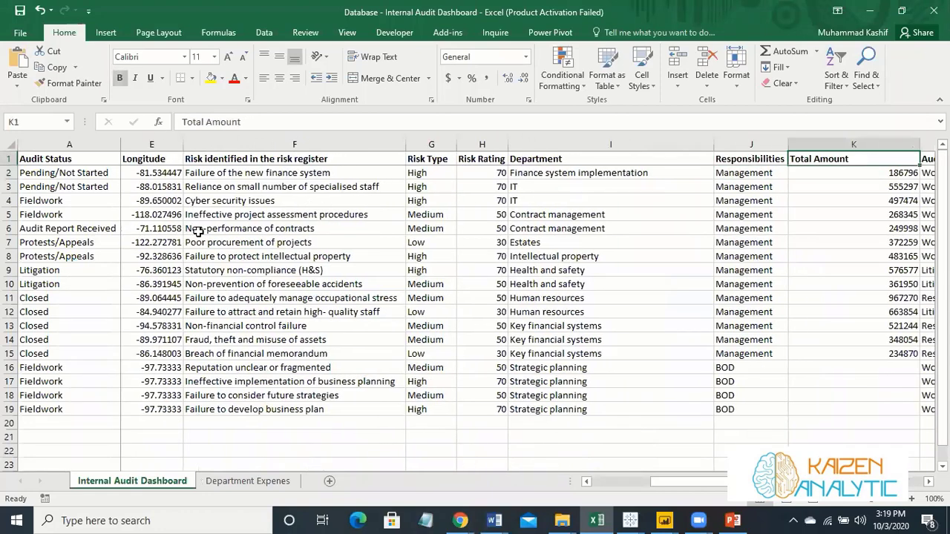
key("Right")
key("Right")
key("Right")
key("Right")
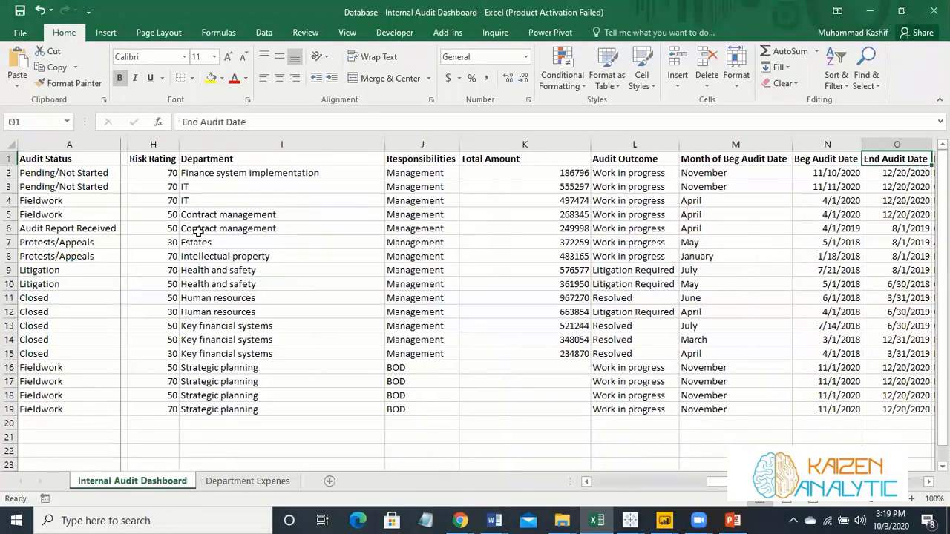
- Review the audit outcome and date headers, continue to Entity in P1, and return to the Audit Status header in A1
key("Left")
key("Left")
key("Left")
key("Right")
key("Right")
key("Right")
key("Right")
key("Right")
key("Right")
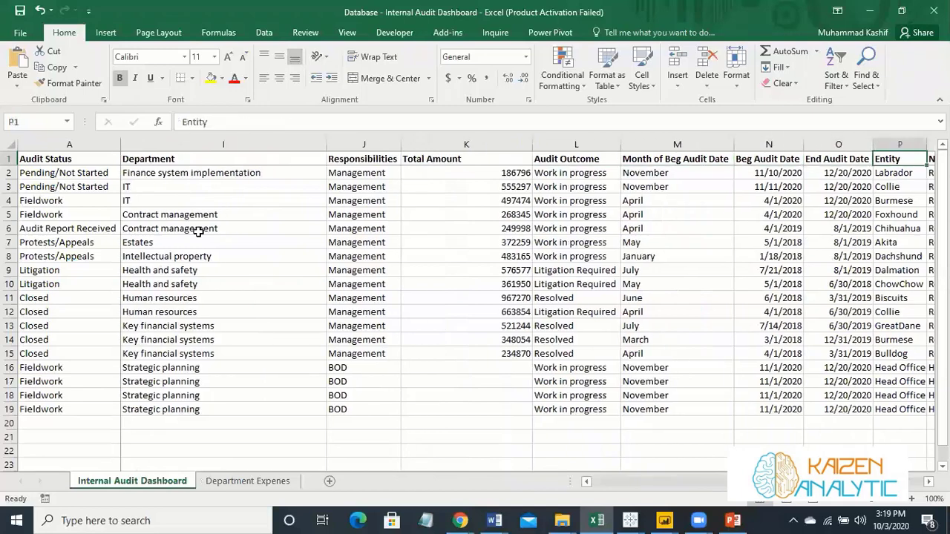
key("Left")
key("Left")
key("Left")
key("Left")
key("Left")
key("Home")
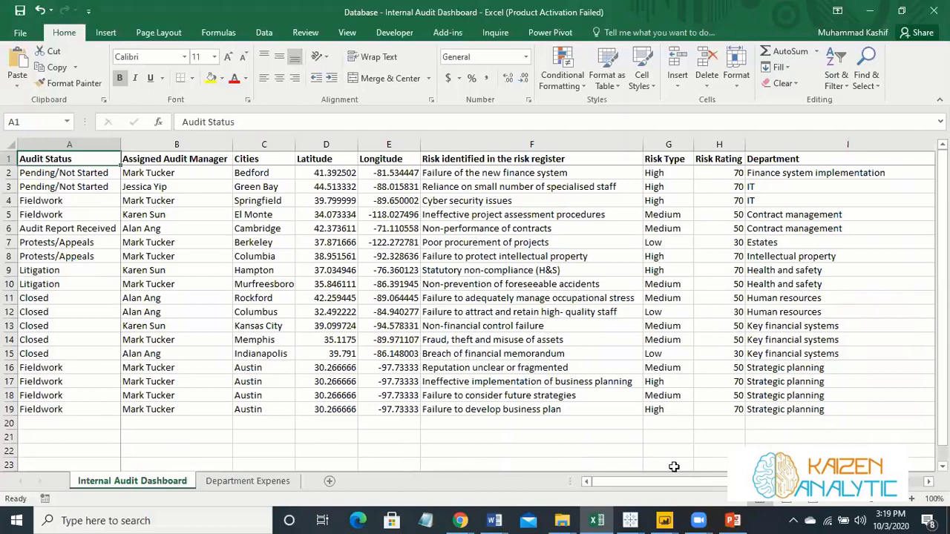
- Switch to the Power BI Internal Audit Dashboard and zoom the Risk Rating by Location map out to the United States
left_click(664, 520)
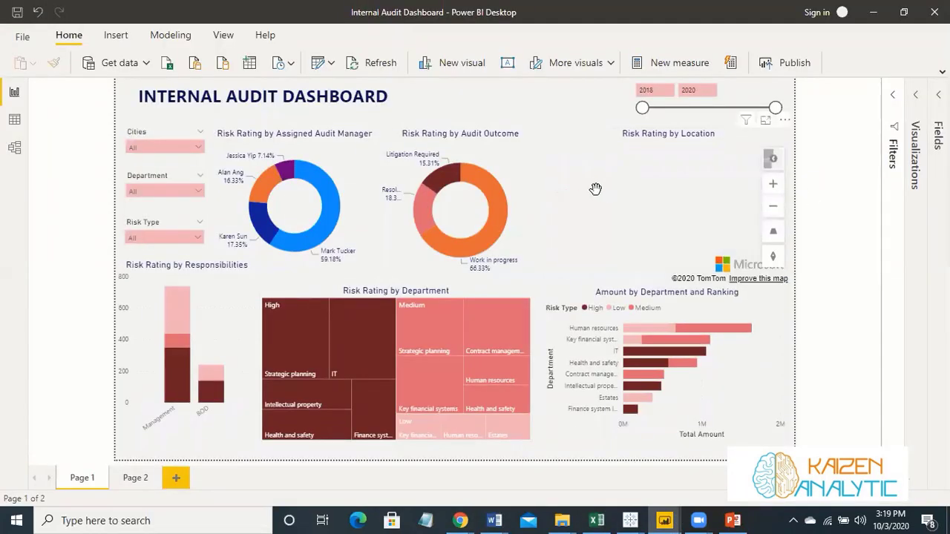
mouse_move(683, 212)
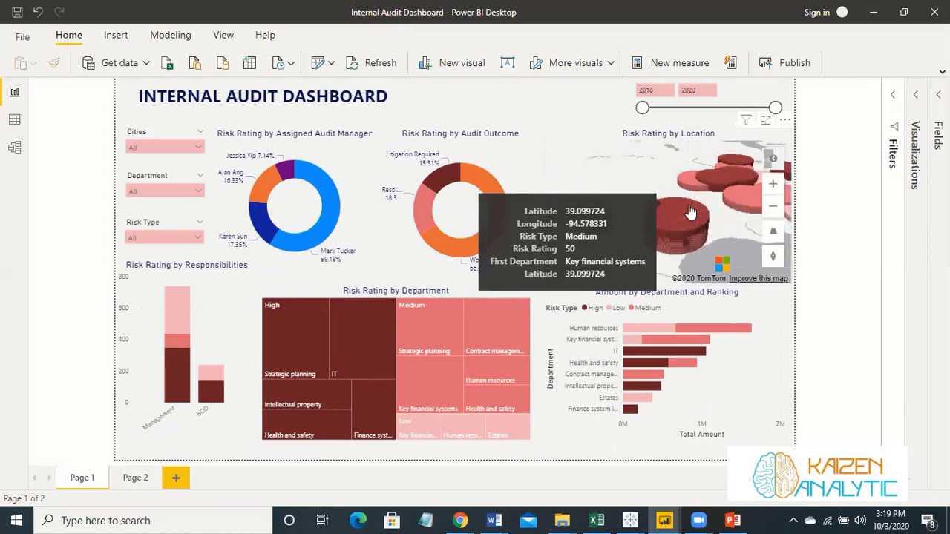
left_click(772, 206)
left_click_drag(647, 241, 630, 238)
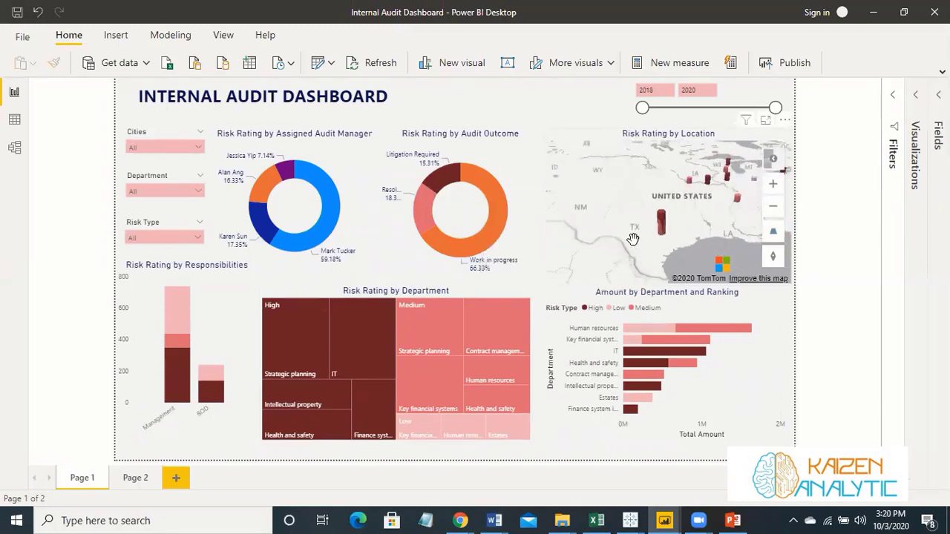
- Narrow the year range slicer to 2019–2020 and restore it to 2018–2020
left_click_drag(642, 107, 688, 108)
left_click(711, 108)
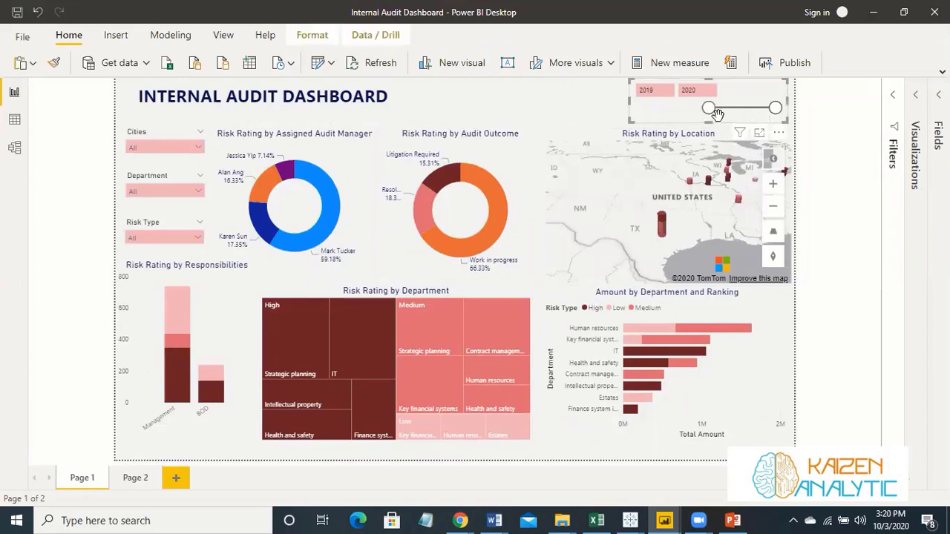
left_click_drag(709, 108, 642, 109)
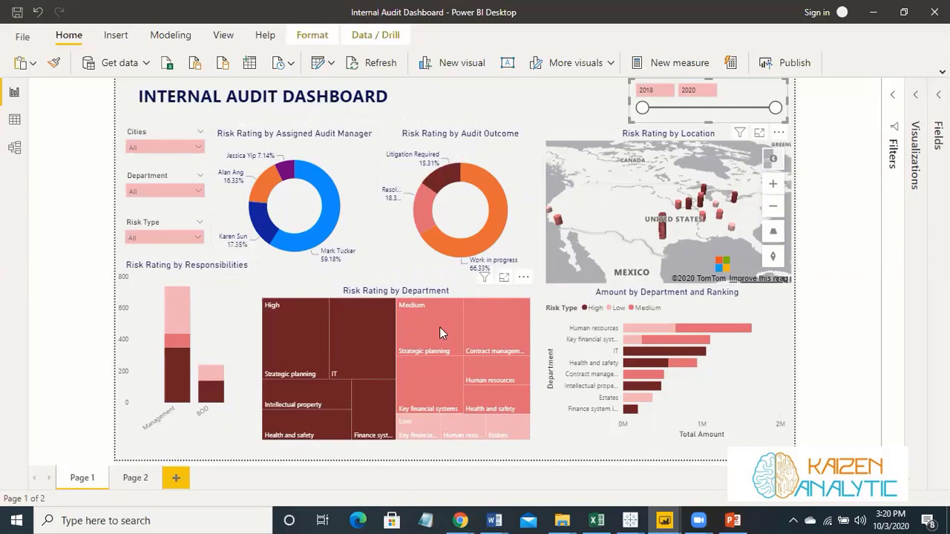
- Filter the dashboard to the Low risk type, clear that filter and close the Risk Type list
left_click(196, 236)
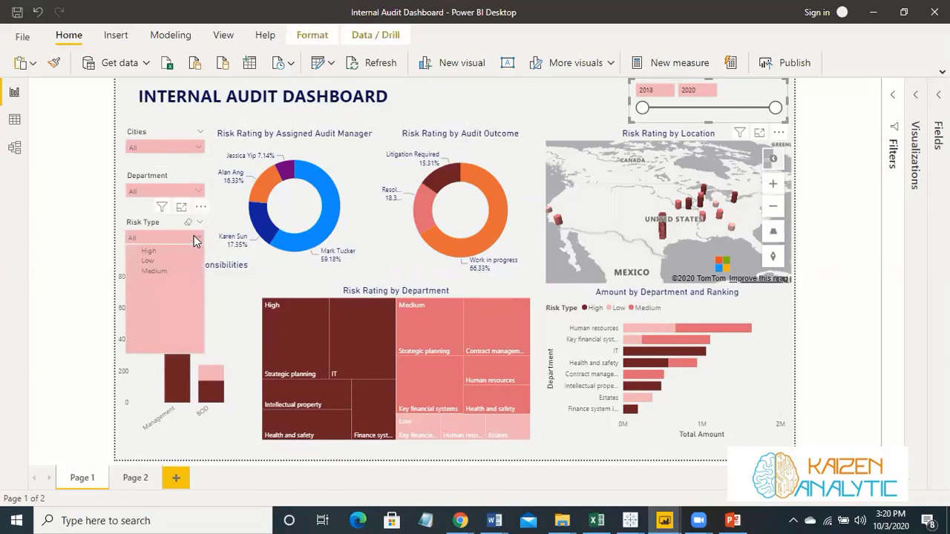
left_click(135, 262)
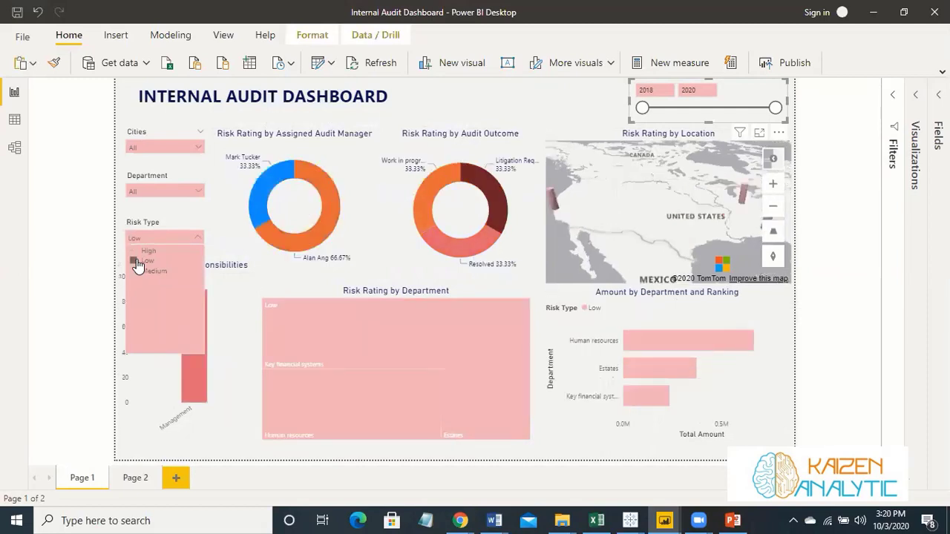
left_click(136, 263)
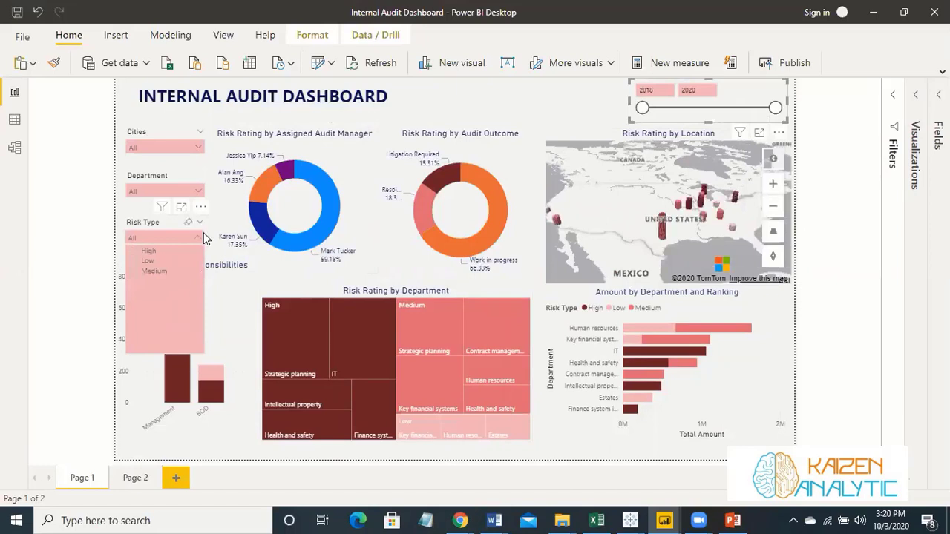
left_click(199, 237)
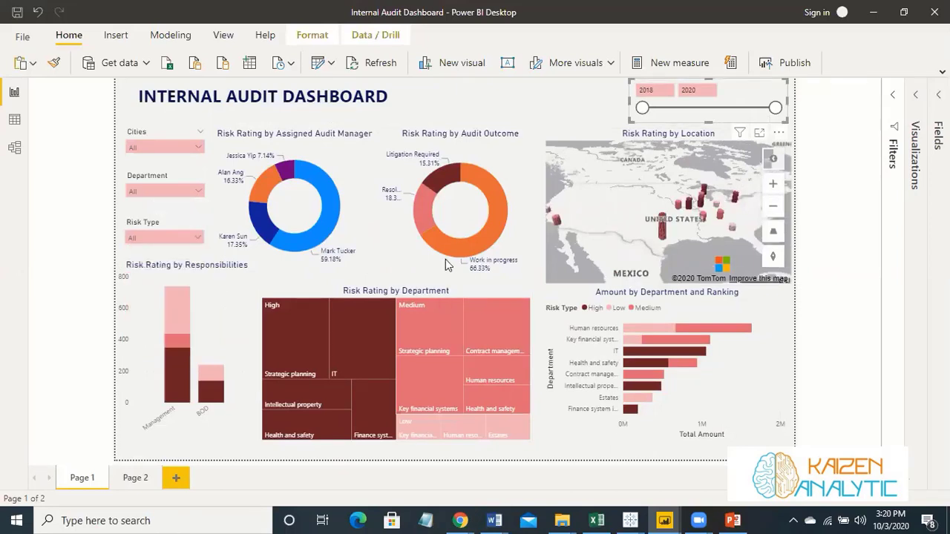
- Drill into Work in progress in the Risk Rating by Audit Outcome donut to view its risk types, and drill back up
right_click(489, 183)
key("Escape")
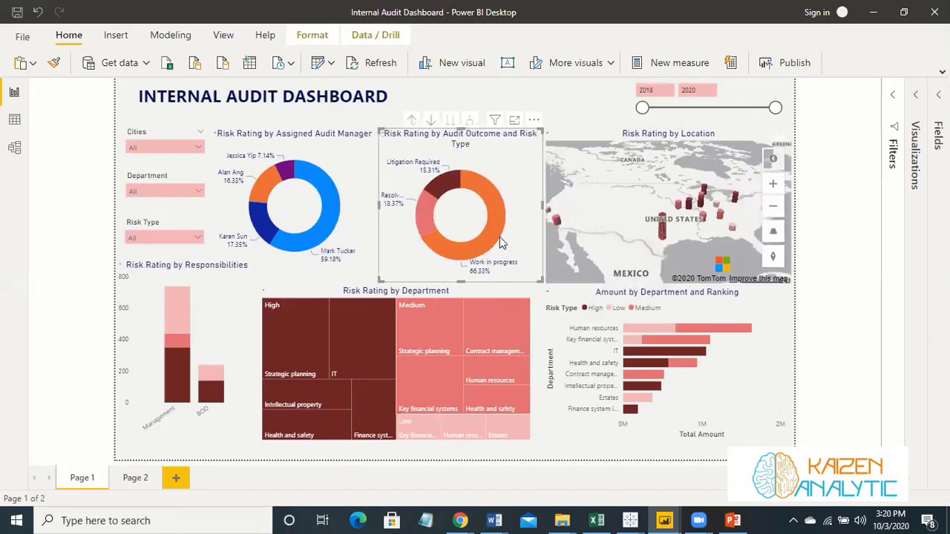
left_click(500, 237)
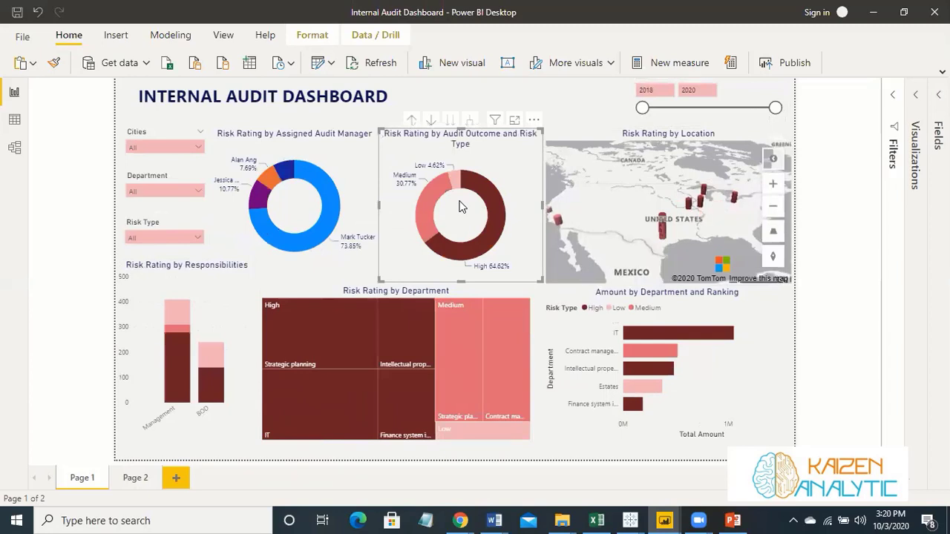
left_click(412, 122)
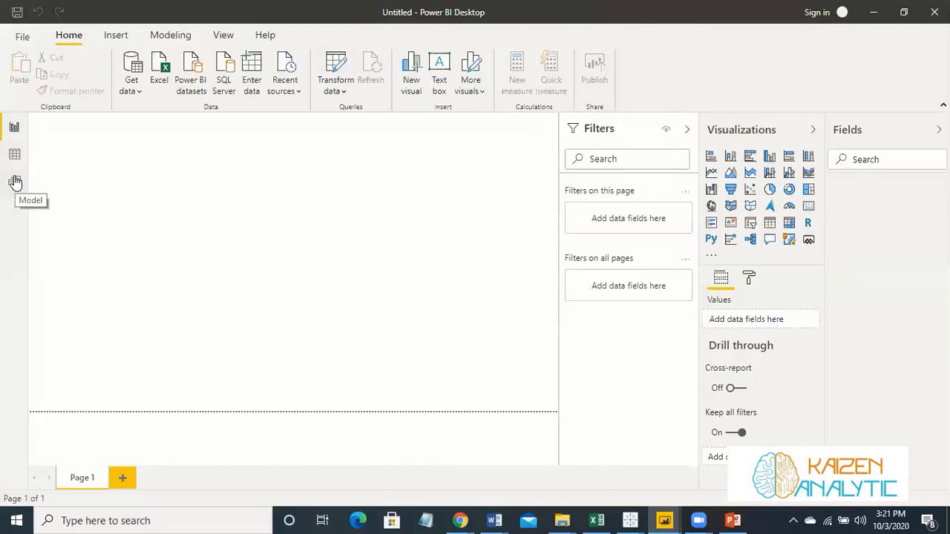
- In the blank report, collapse the Filters area and choose the Excel workbook "Database - Internal Audit Dashboard" as the data source
left_click(686, 130)
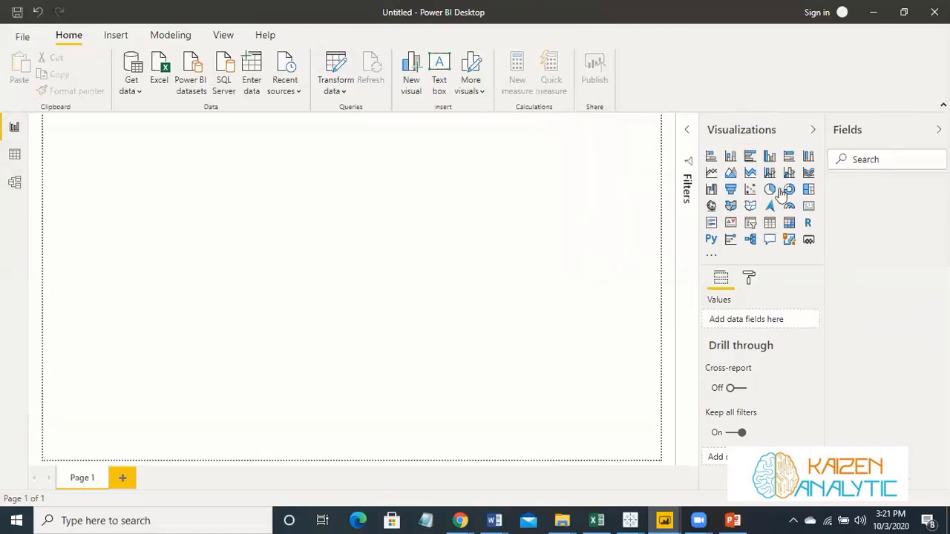
left_click(162, 71)
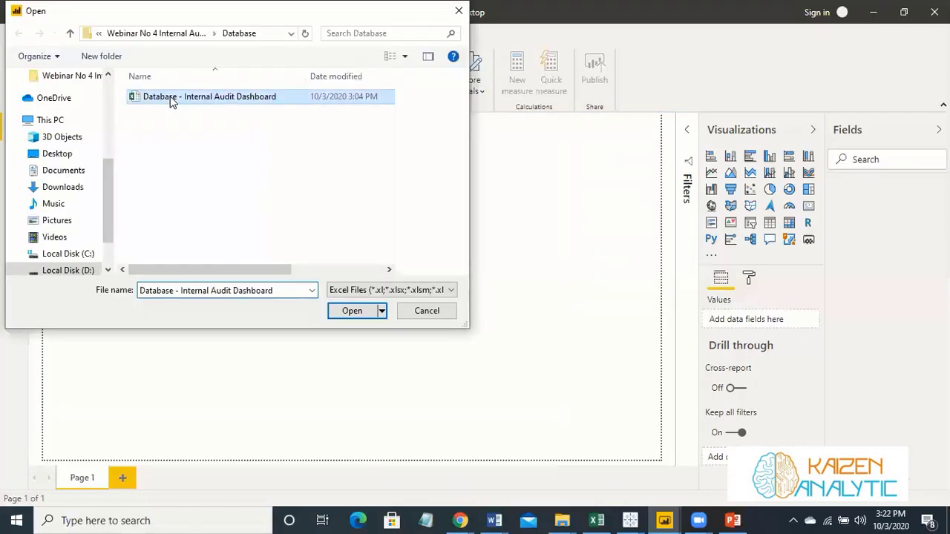
left_click(347, 312)
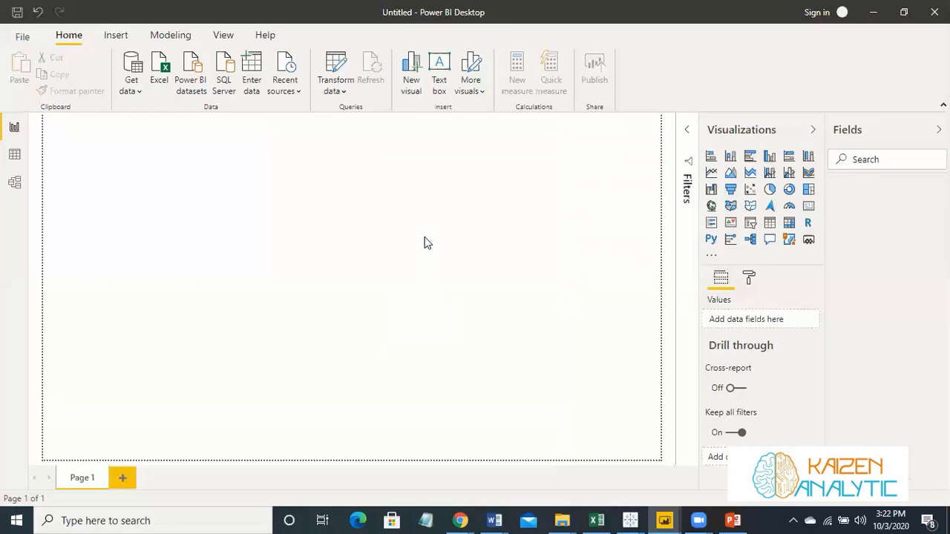
- Load both the Department Expenes and Internal Audit Dashboard sheets from the workbook into the report
left_click(210, 124)
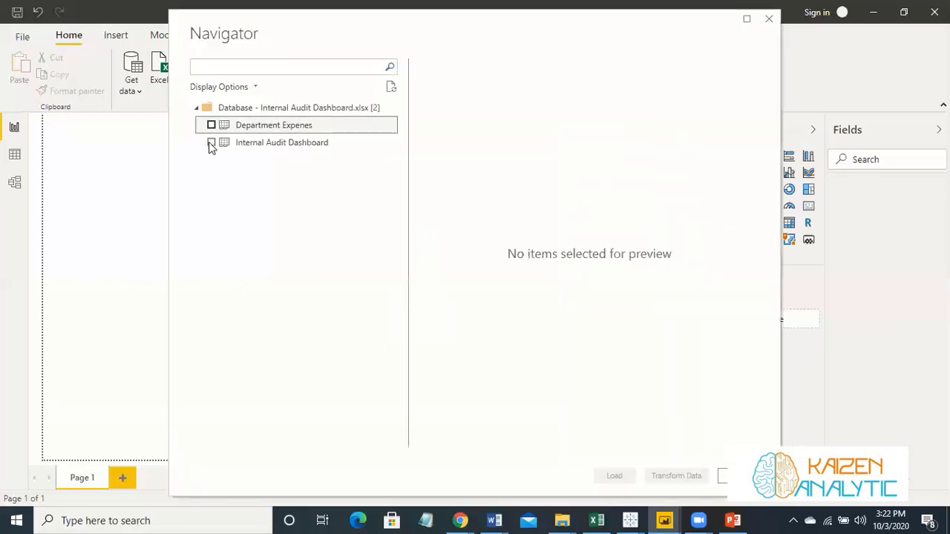
key("space")
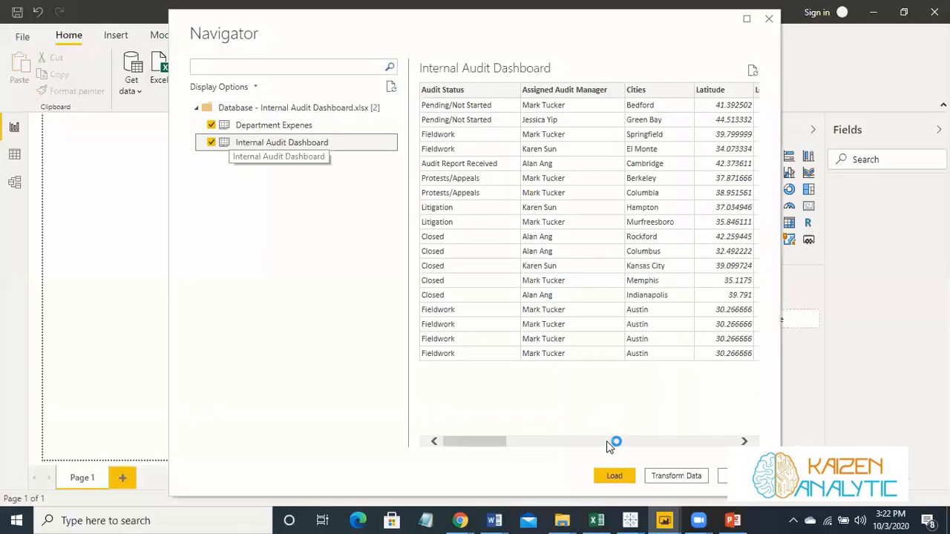
left_click(615, 476)
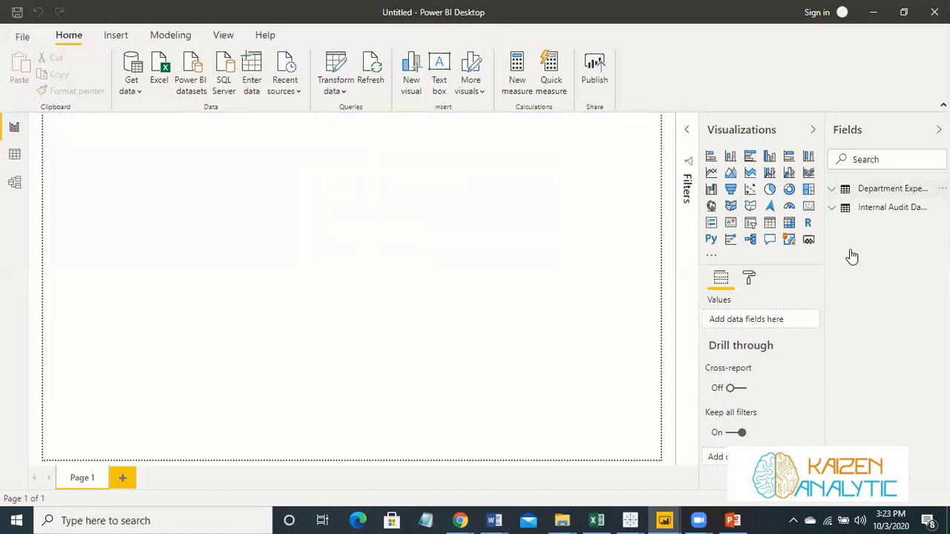
- Expand the Department Expenes fields and add a text box to the report page reading EXPENSES ANALYSIS
left_click(833, 190)
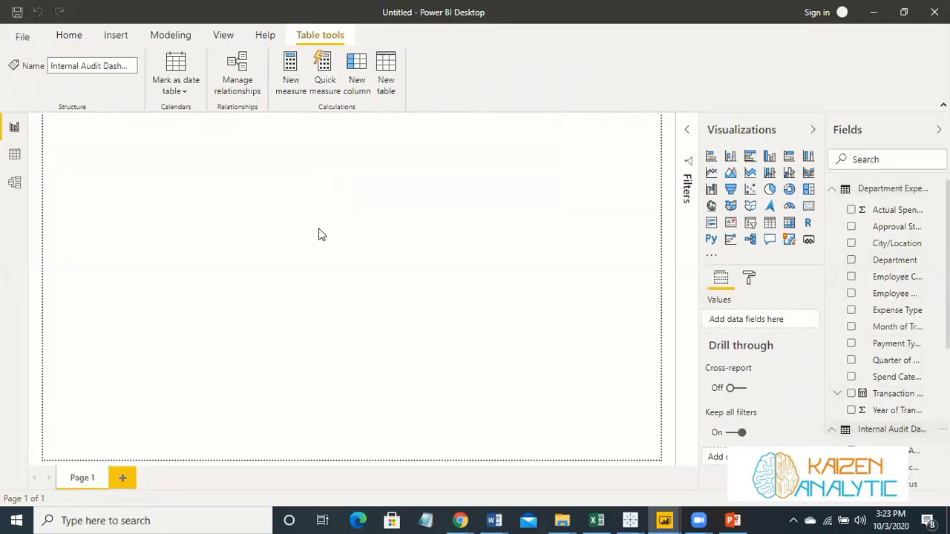
left_click(285, 206)
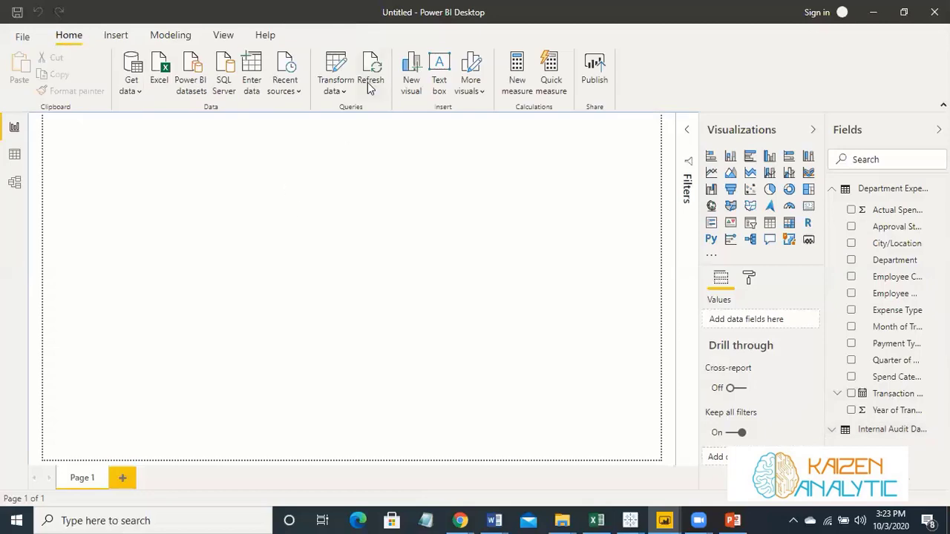
left_click(439, 71)
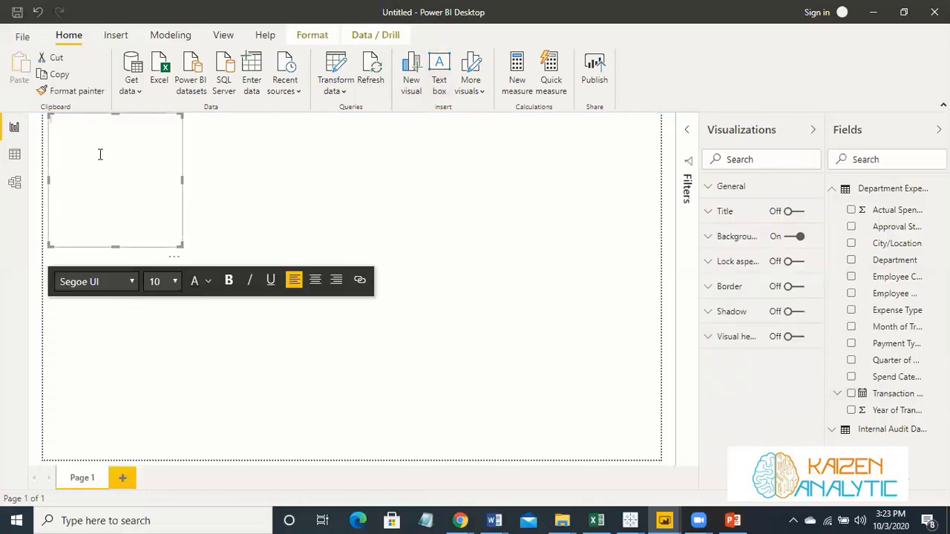
type("EXPENSES ANALYSIS")
left_click_drag(121, 121, 10, 121)
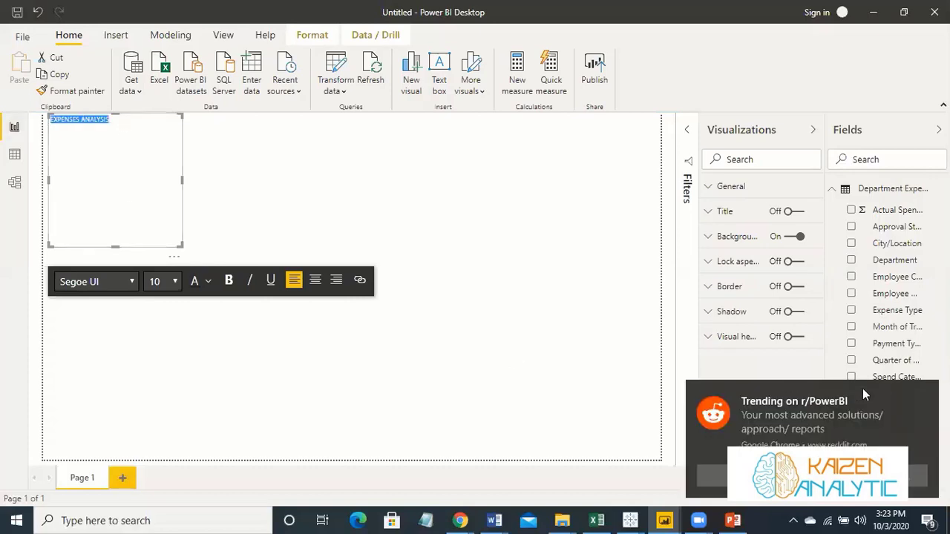
left_click(121, 155)
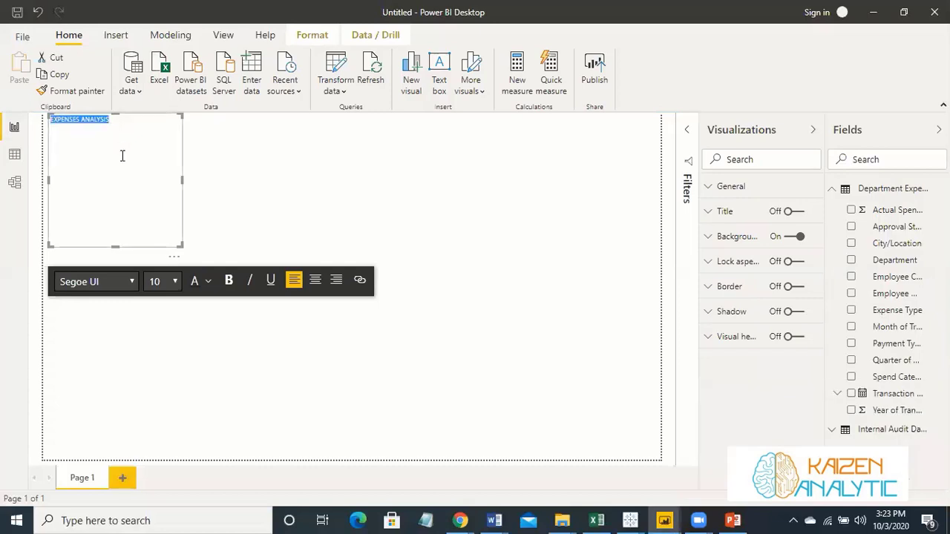
left_click_drag(118, 123, 18, 112)
type("EXPENSES")
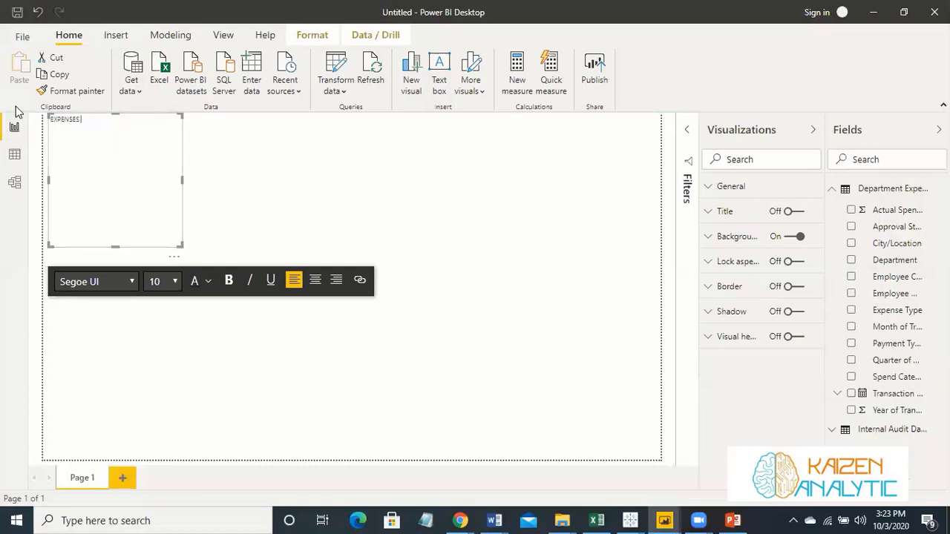
type(" ANALYSIS")
- Format the EXPENSES ANALYSIS title in bold at font size 28 and apply a font colour
left_click_drag(114, 121, 24, 127)
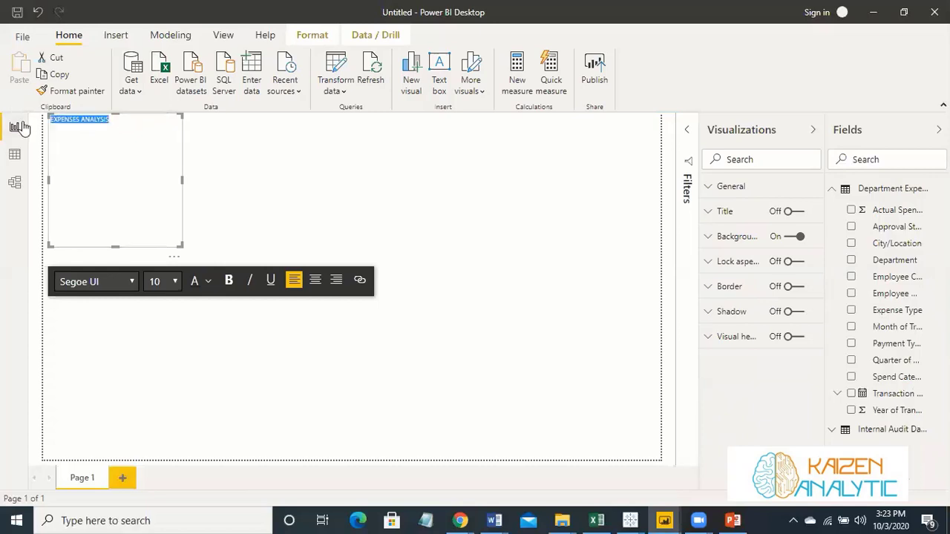
left_click(171, 282)
left_click(152, 137)
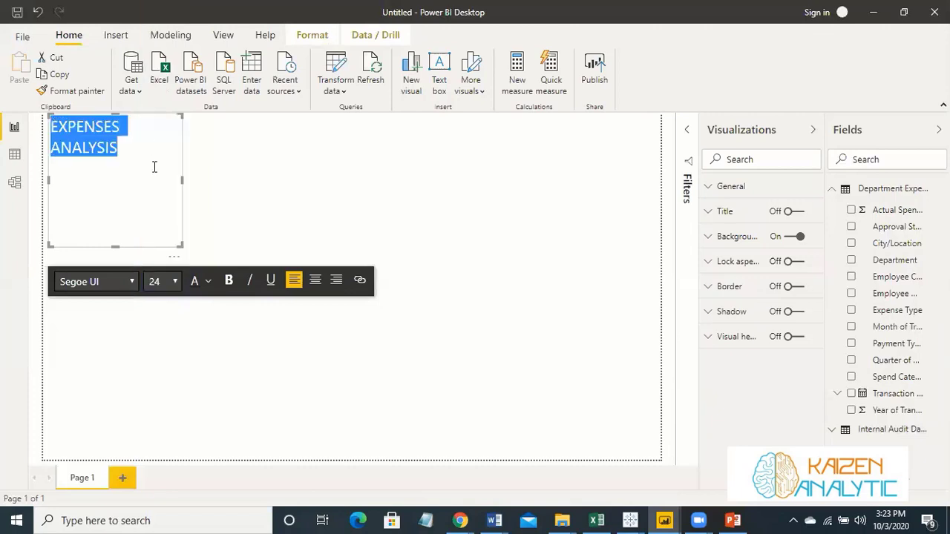
left_click(177, 282)
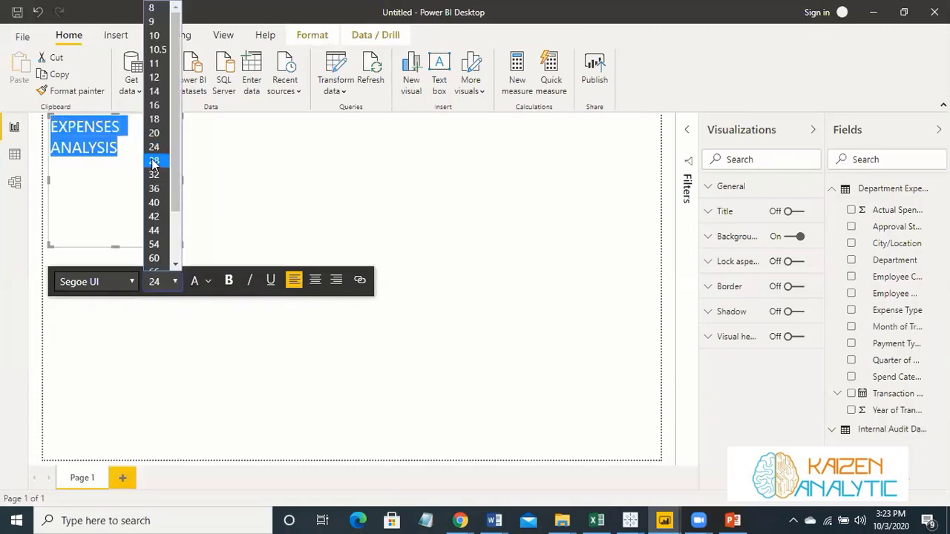
left_click(155, 165)
left_click(229, 281)
left_click(208, 282)
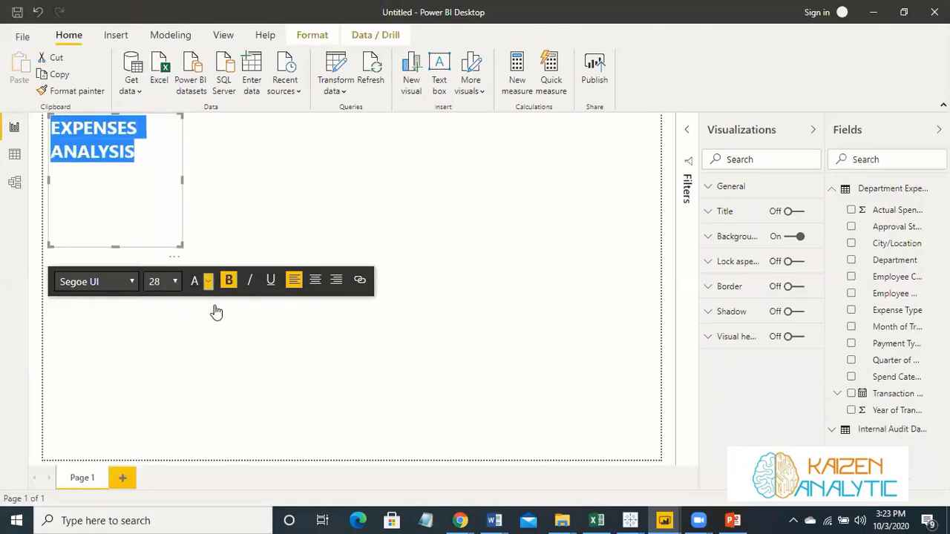
left_click(245, 365)
- Widen the title text box to hold the text on one line, reduce its height and inset its left edge slightly
left_click_drag(183, 180, 261, 195)
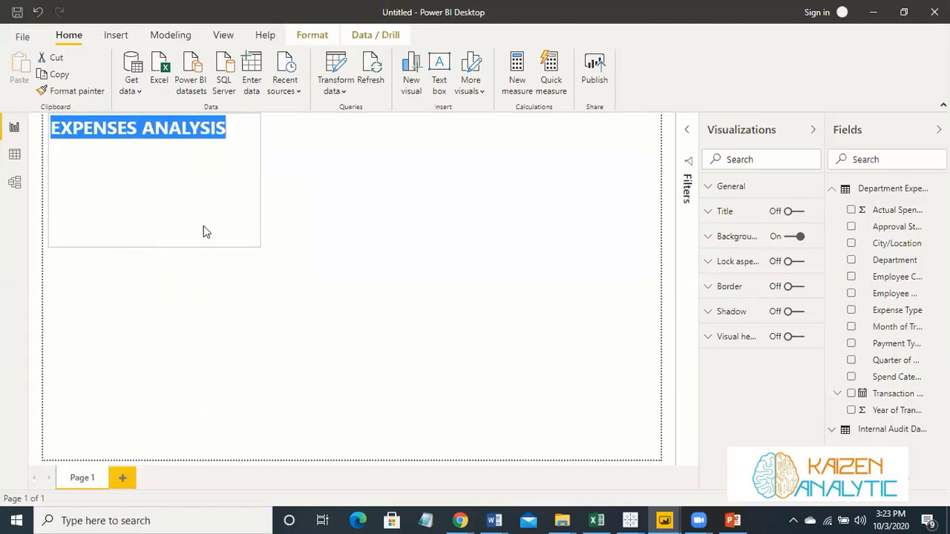
left_click_drag(150, 246, 163, 155)
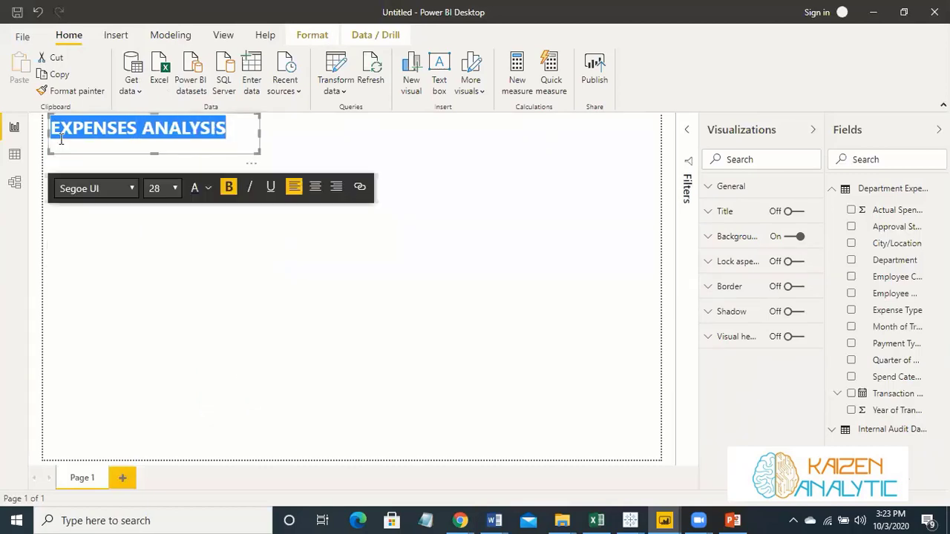
left_click_drag(49, 142, 64, 144)
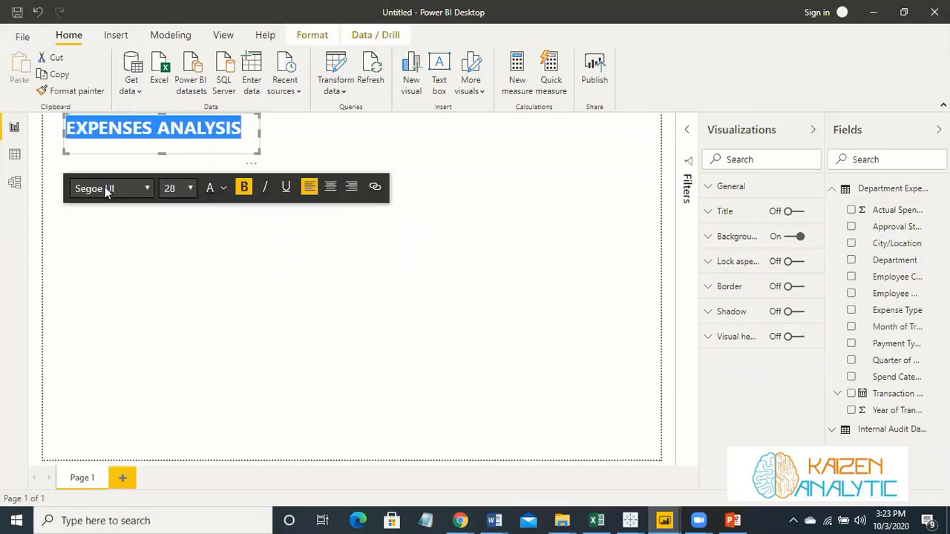
- Trim the height of the EXPENSES ANALYSIS title text box from its upper edge and deselect it
left_click_drag(163, 117, 162, 124)
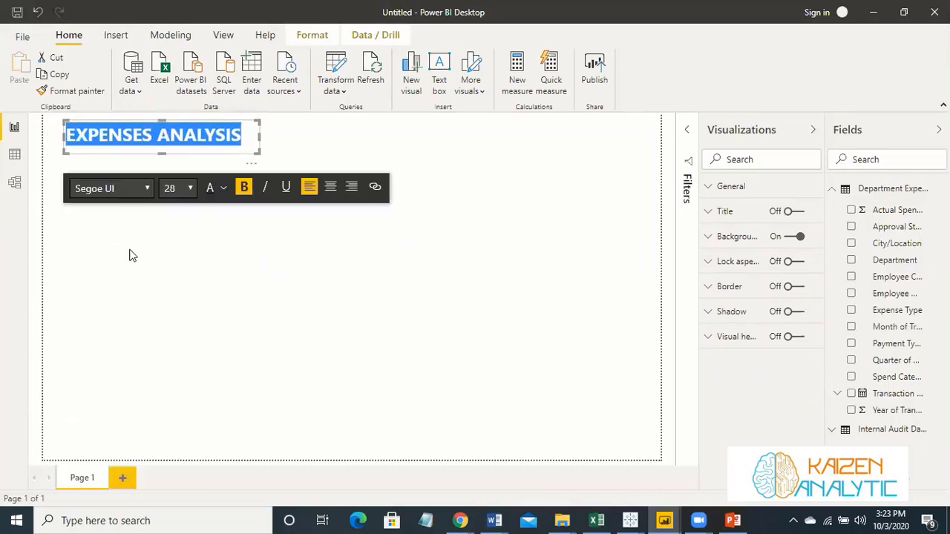
left_click(332, 325)
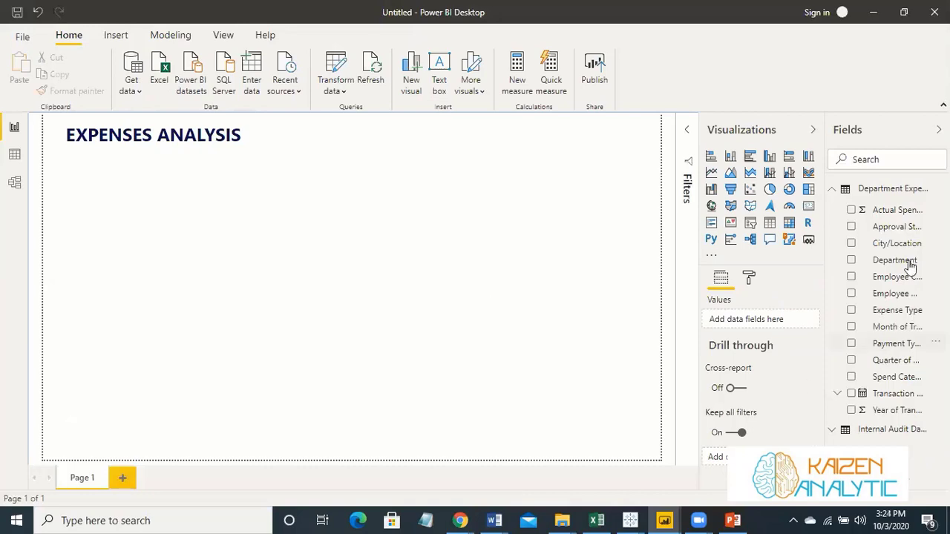
- Add a decomposition tree visual and enlarge it to fill the lower-right part of the report page
left_click(749, 243)
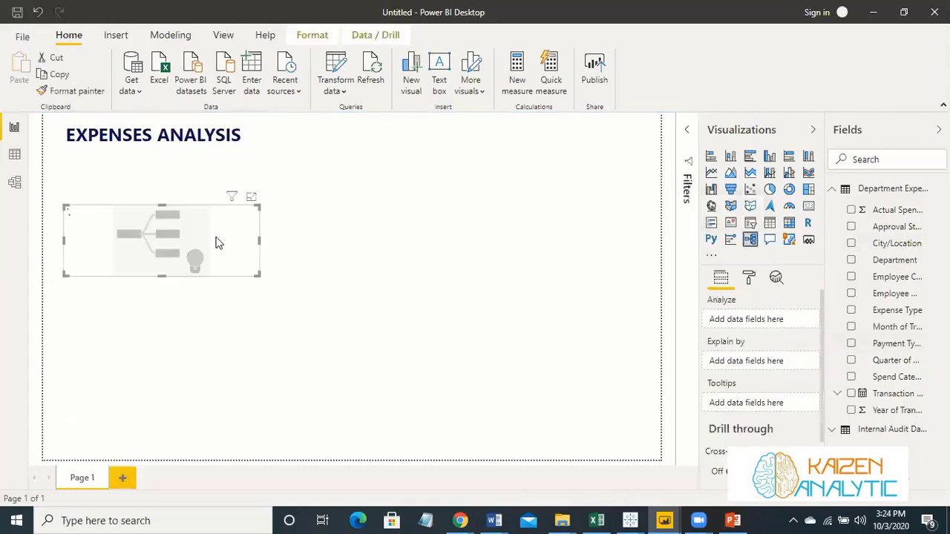
left_click_drag(208, 238, 598, 198)
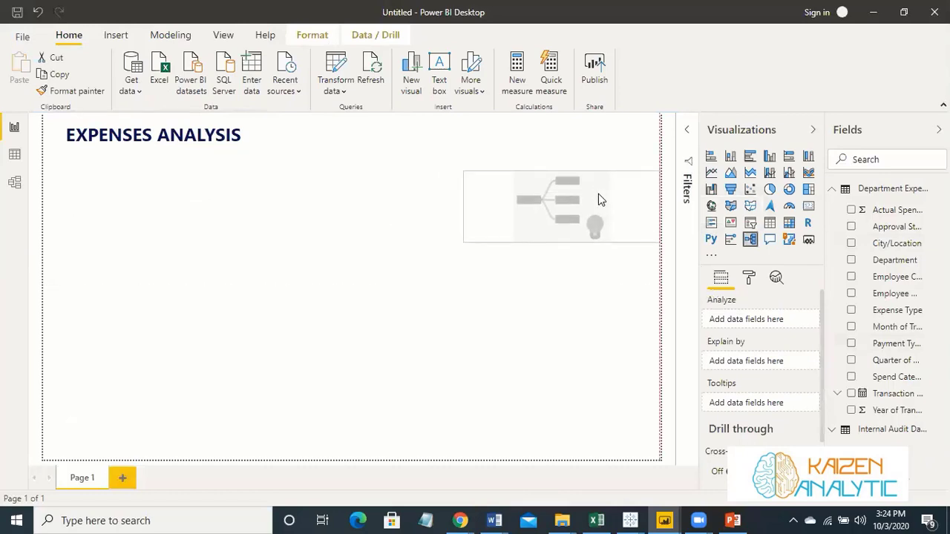
left_click_drag(467, 237, 294, 449)
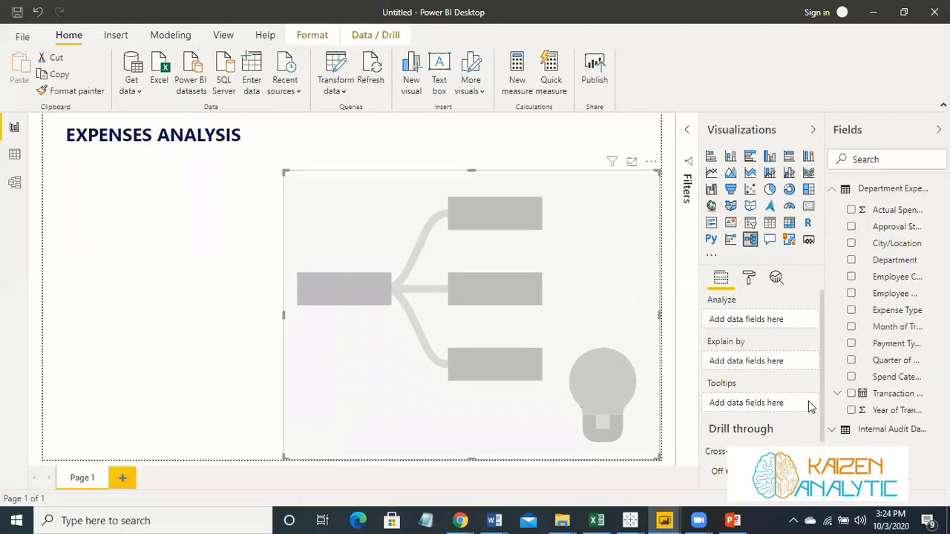
- Set the tree to analyze Actual Spending, explained by Department, Employee Country, Employee Name and Expense Type
left_click(851, 210)
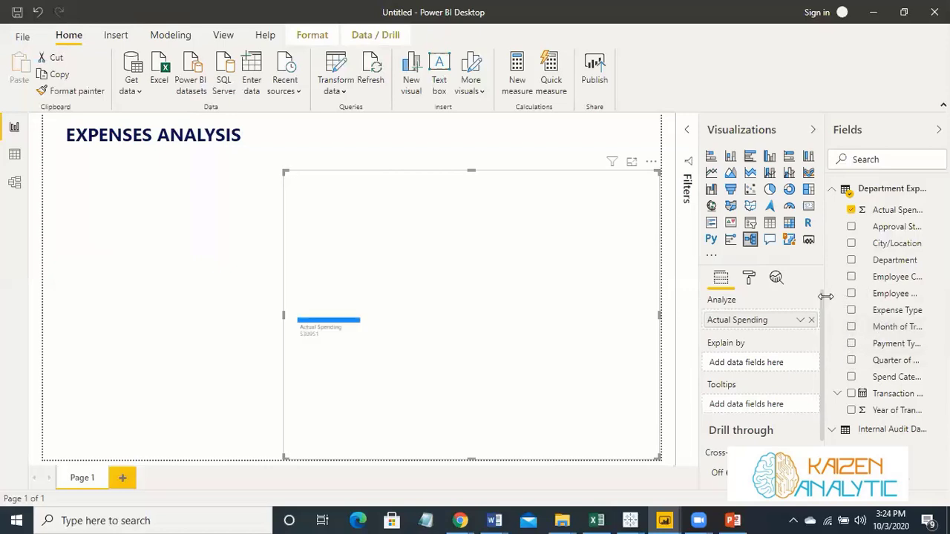
left_click_drag(810, 293, 762, 286)
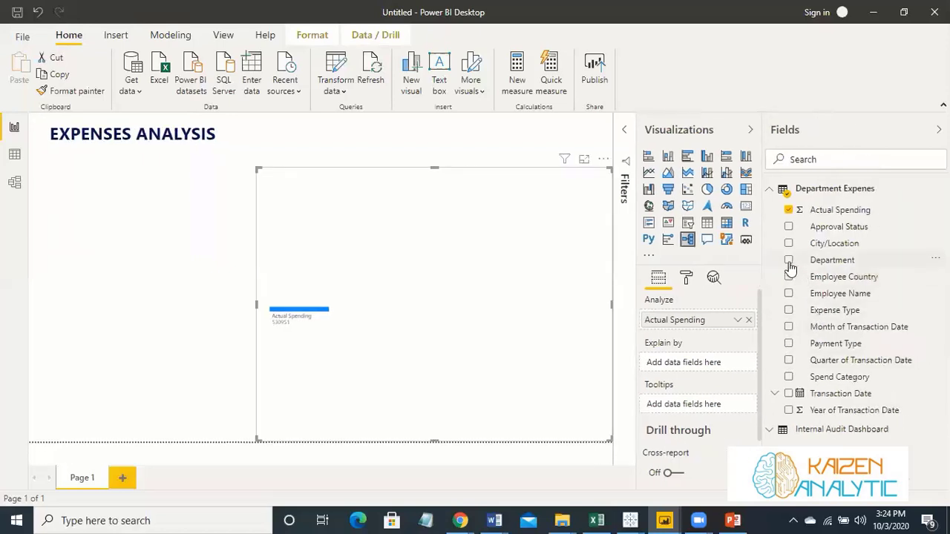
left_click(789, 261)
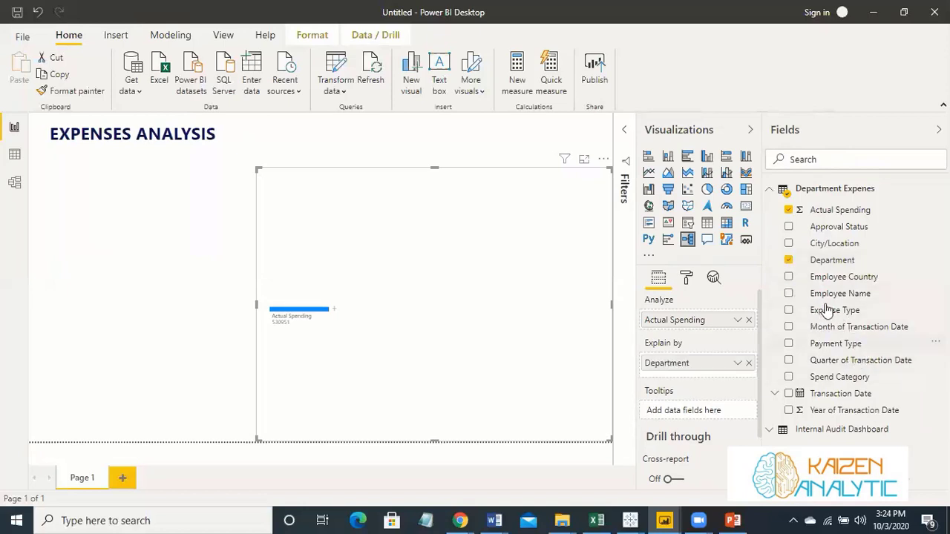
left_click(789, 277)
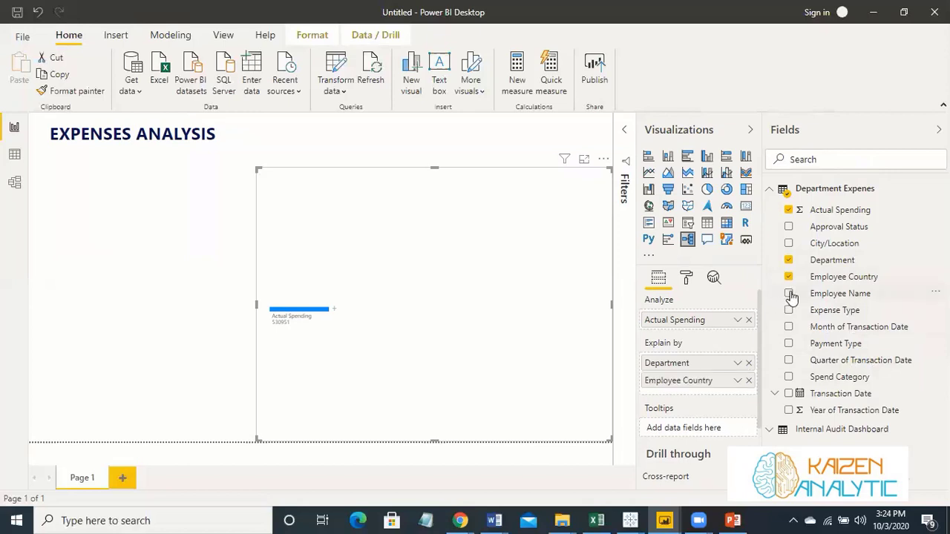
left_click(790, 294)
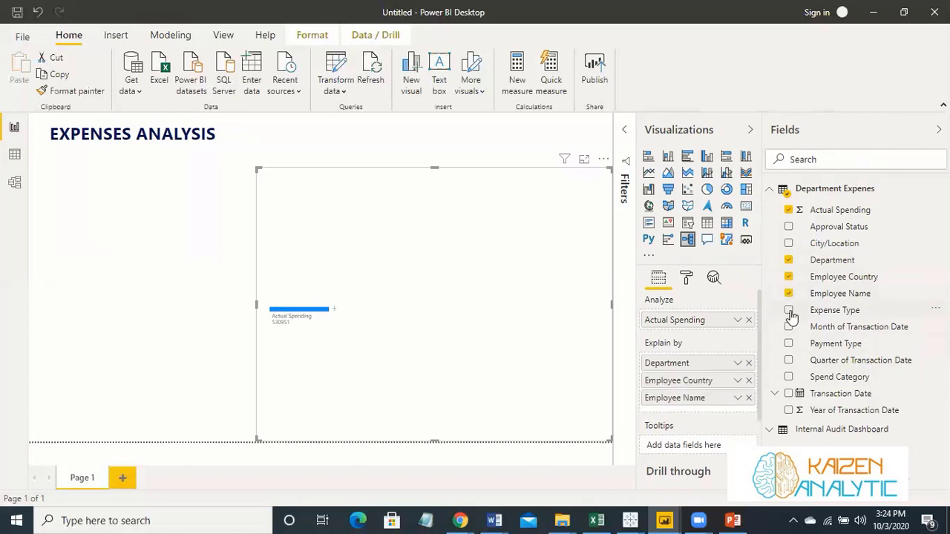
left_click(789, 312)
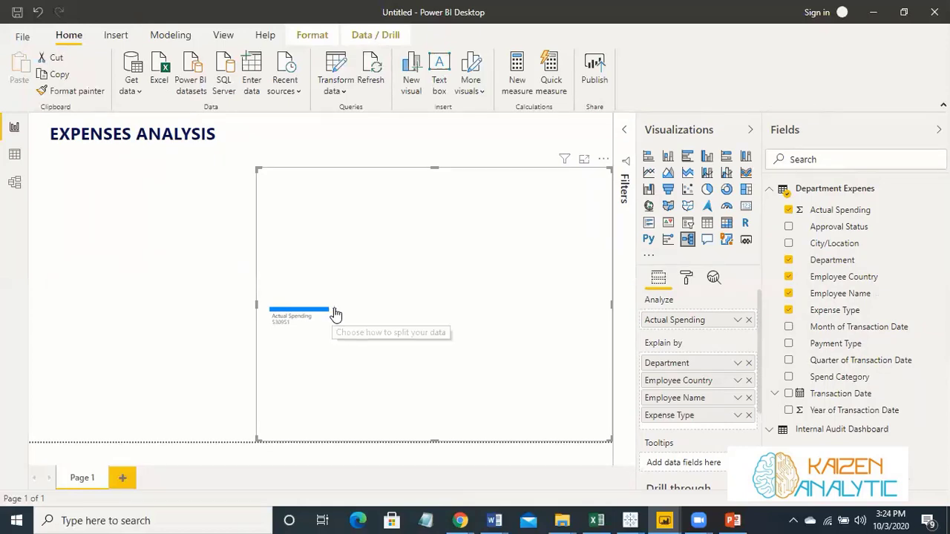
- Split Actual Spending in the tree by Low value, the Misc Tips node by High value and the UNITED STATES node by High value
left_click(334, 314)
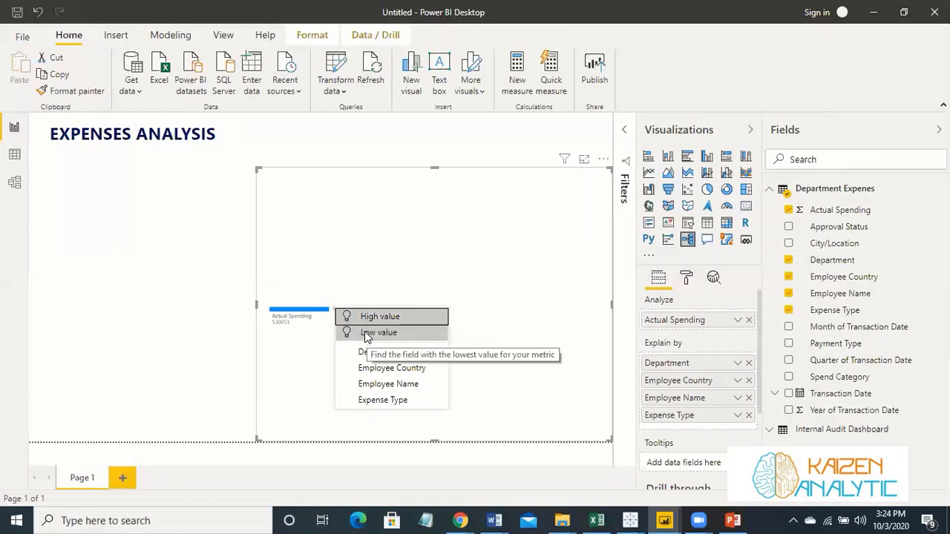
left_click(366, 334)
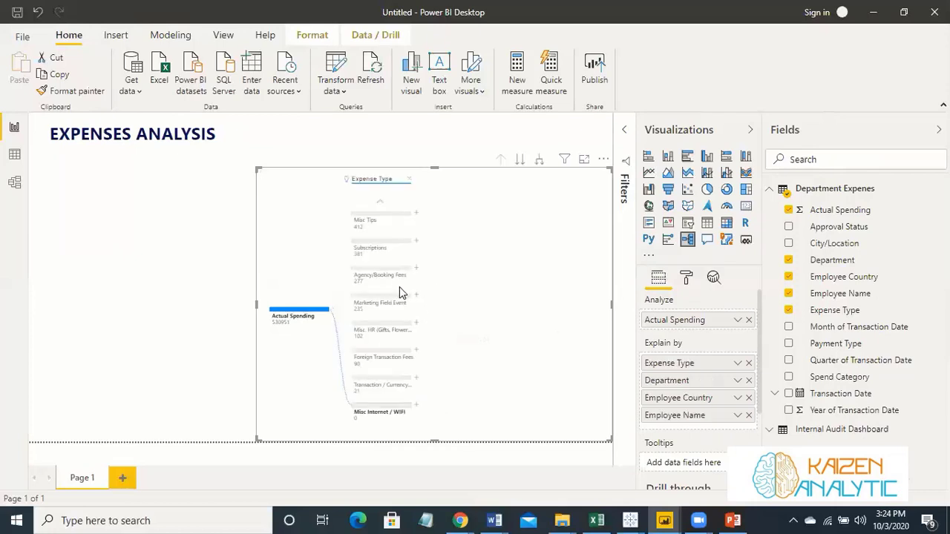
left_click(416, 214)
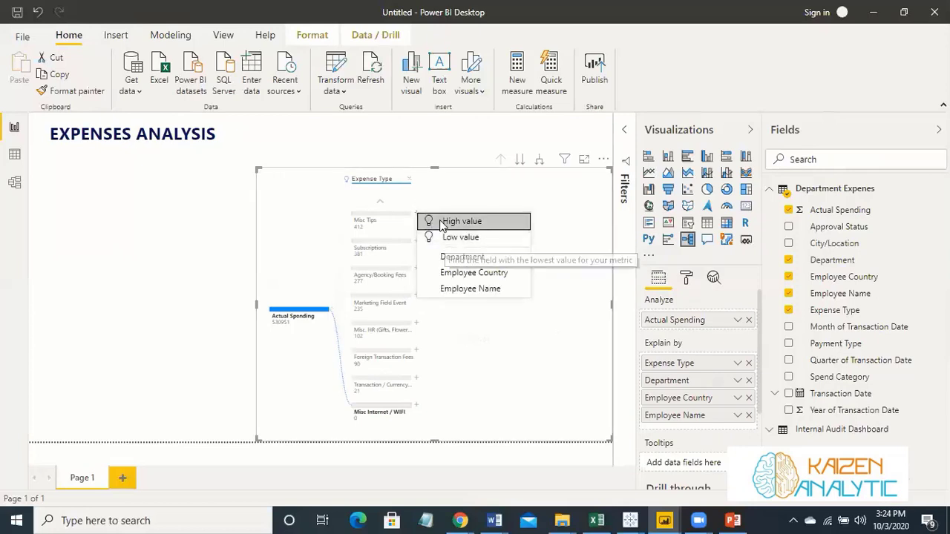
left_click(575, 324)
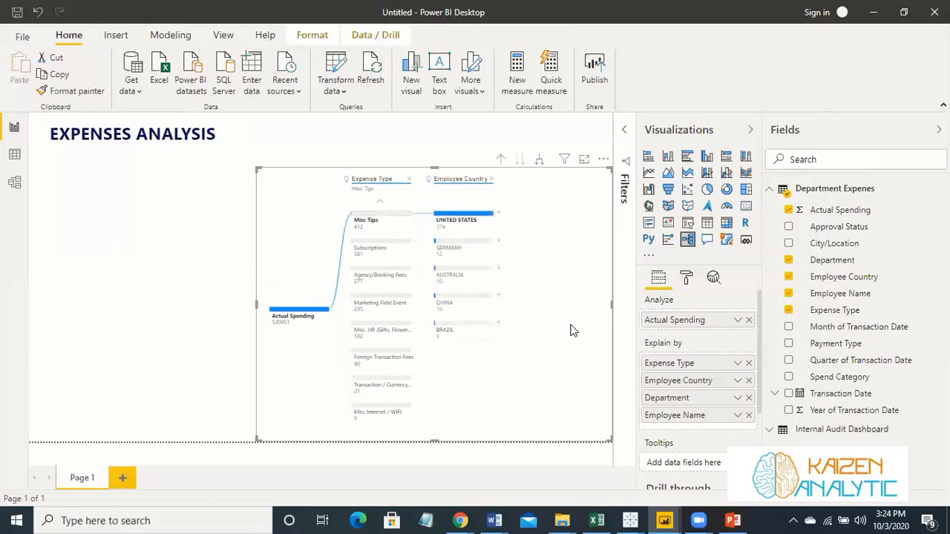
left_click(499, 213)
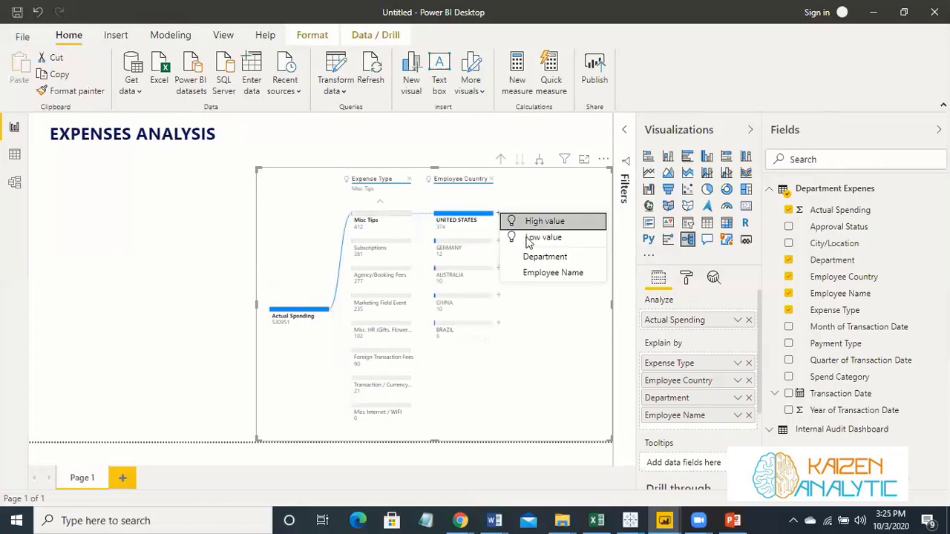
left_click(531, 224)
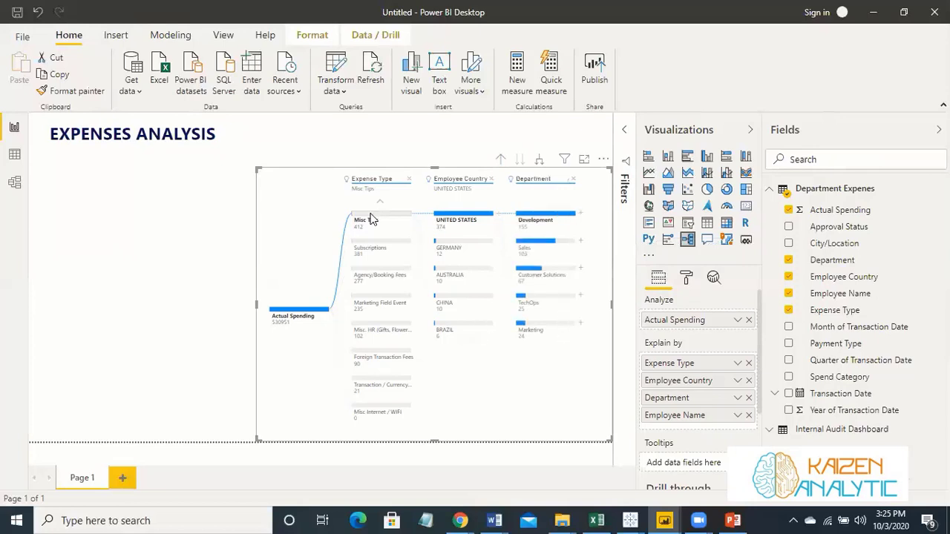
- Inspect the country and department spending without the Expense Type level, and clear all remaining levels from the tree
left_click(409, 179)
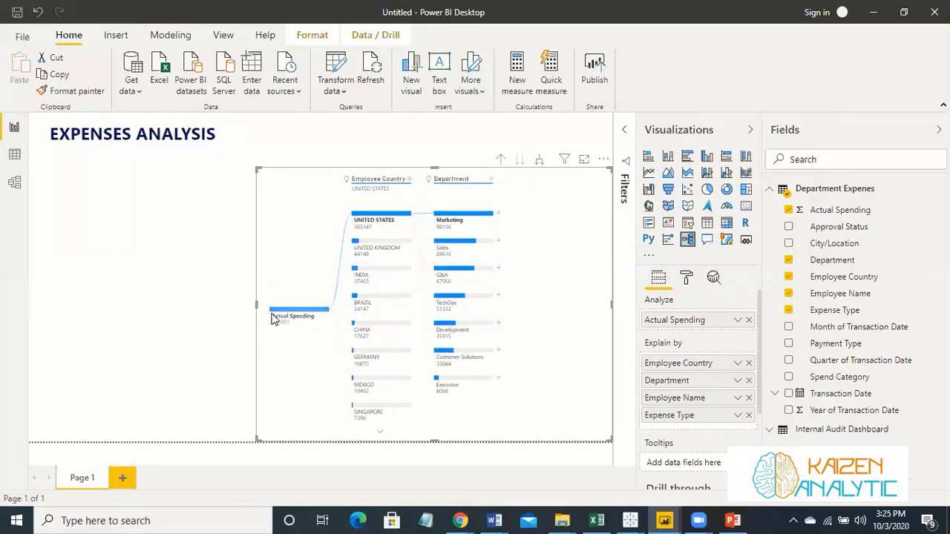
mouse_move(288, 317)
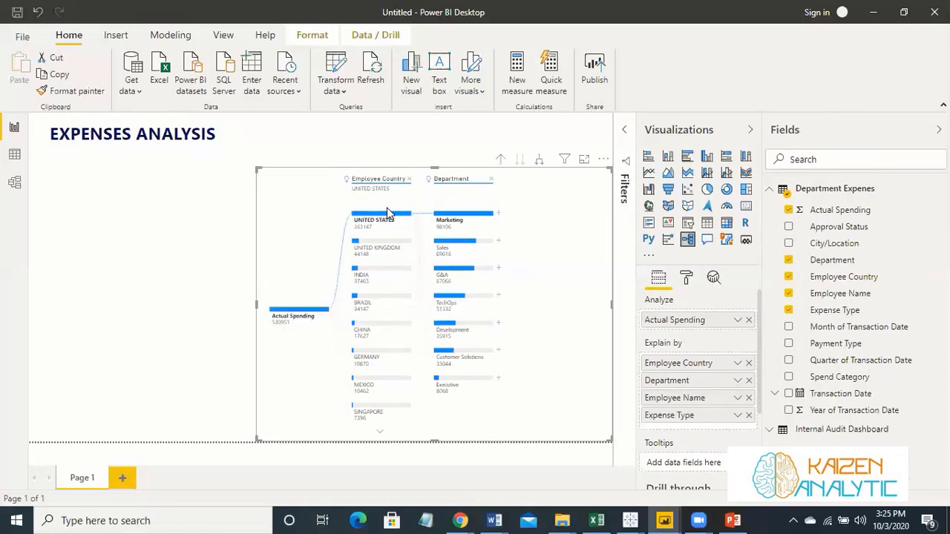
mouse_move(365, 227)
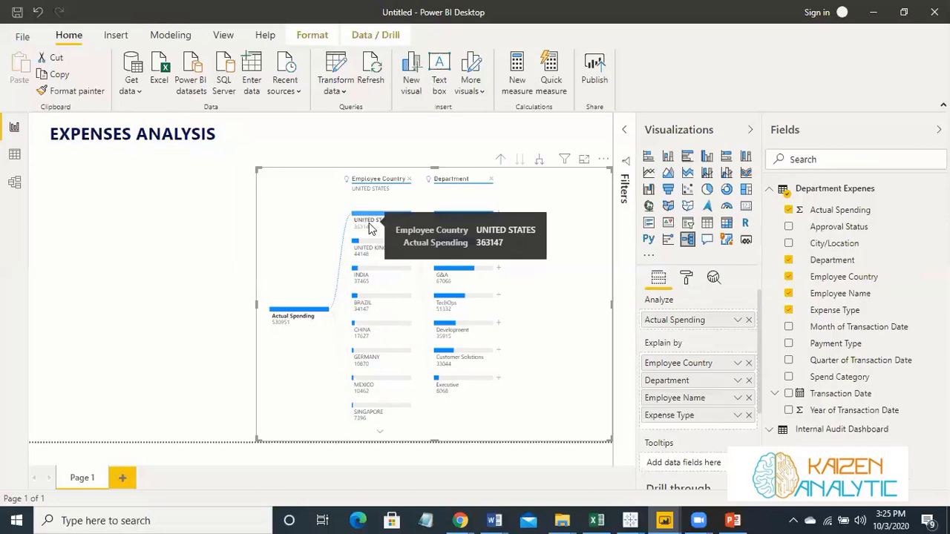
mouse_move(479, 223)
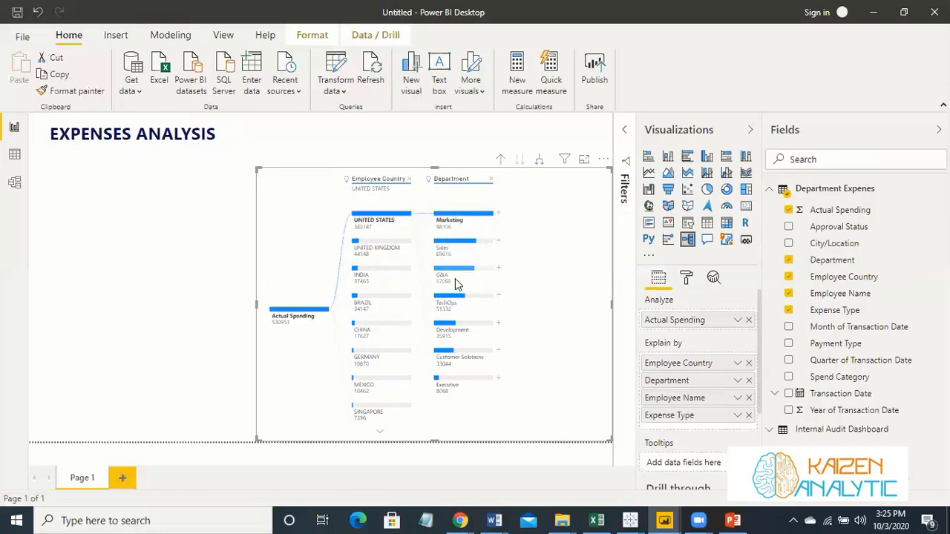
mouse_move(456, 284)
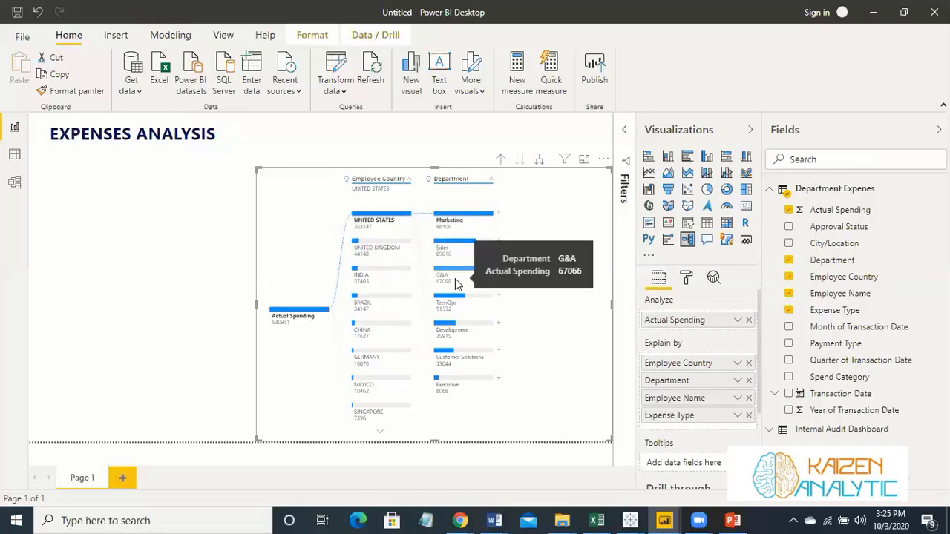
left_click(409, 180)
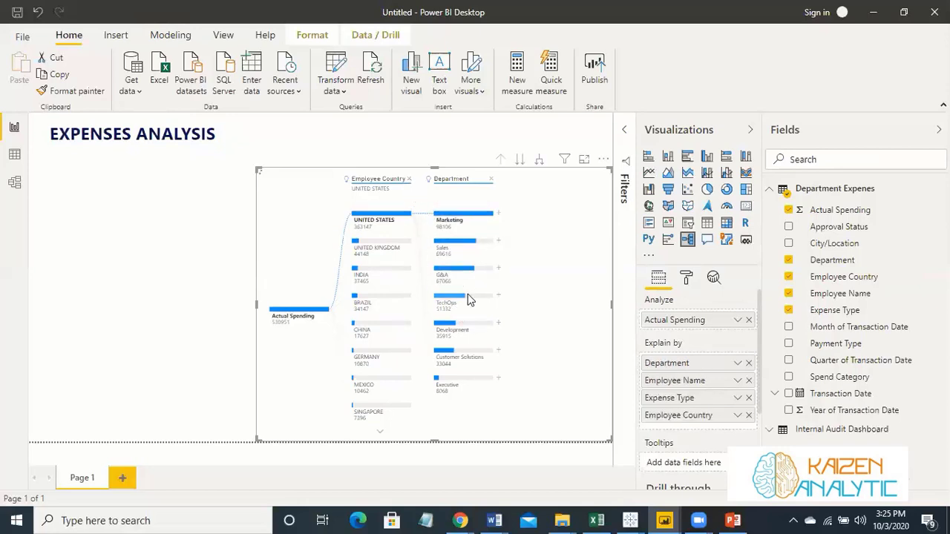
left_click(491, 179)
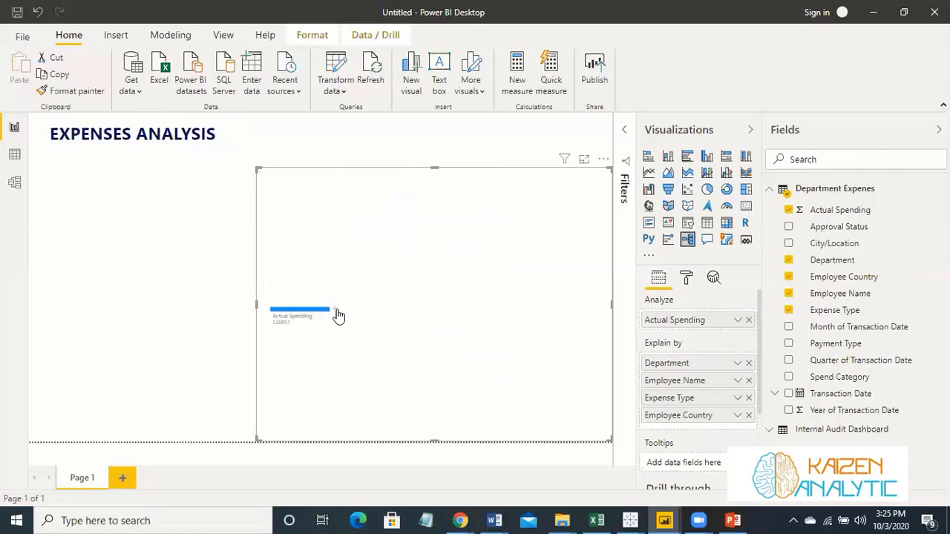
- Split Actual Spending by Department, the TechOps node by Expense Type and the Hotel node by Employee Name
left_click(334, 311)
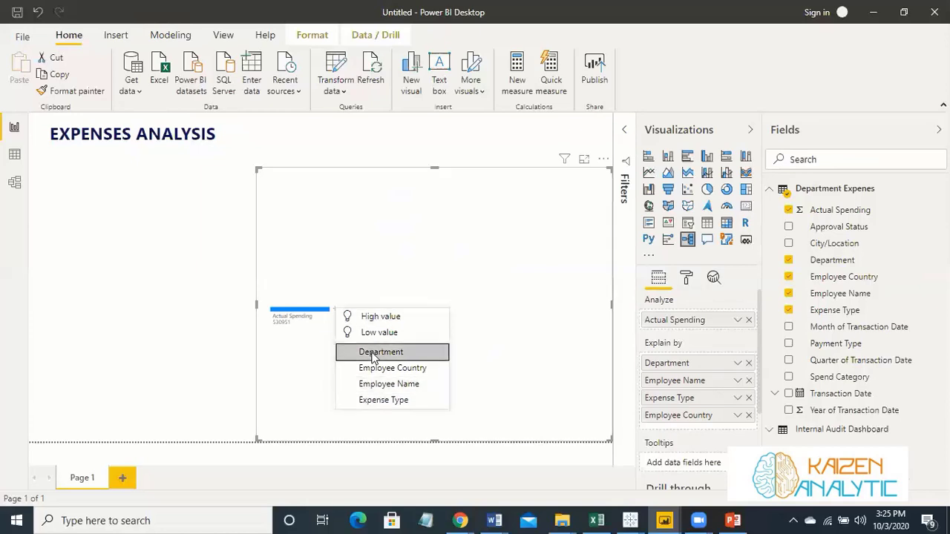
left_click(373, 354)
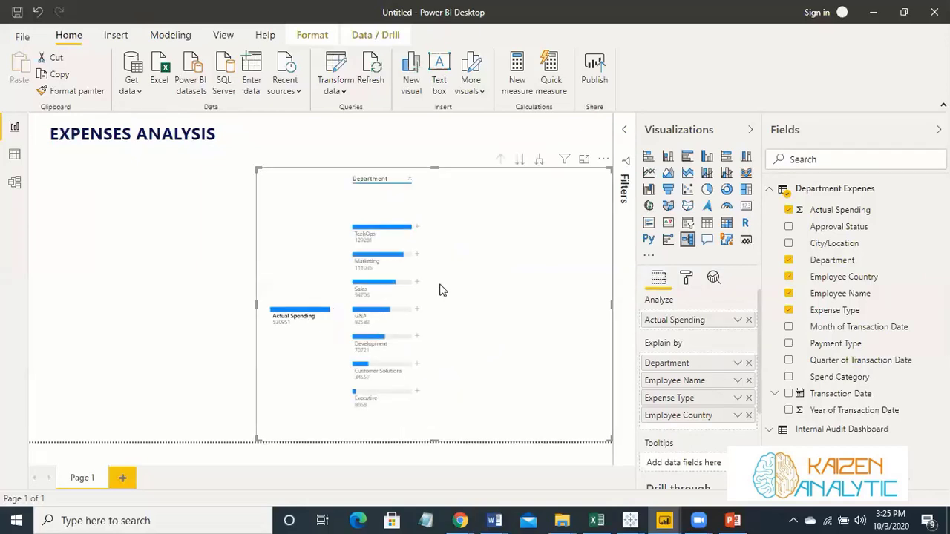
left_click(417, 229)
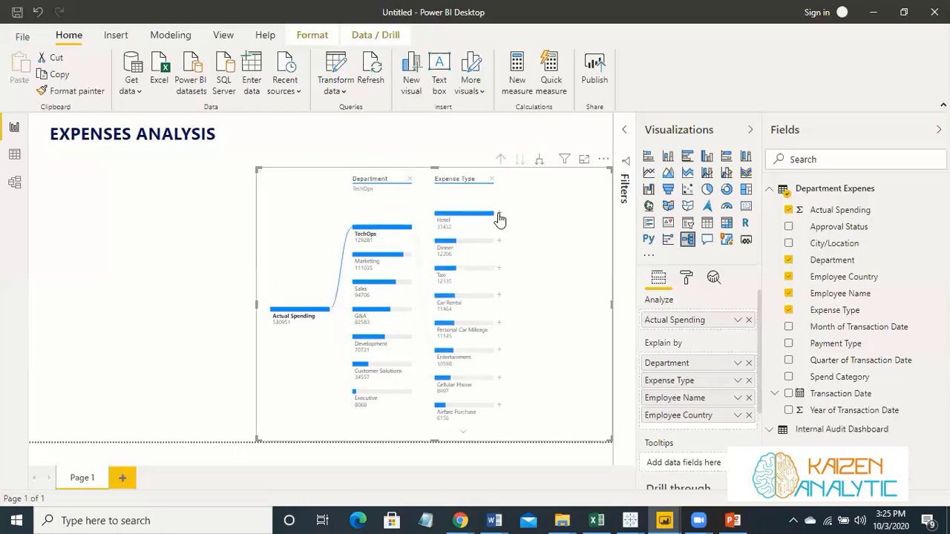
left_click(499, 216)
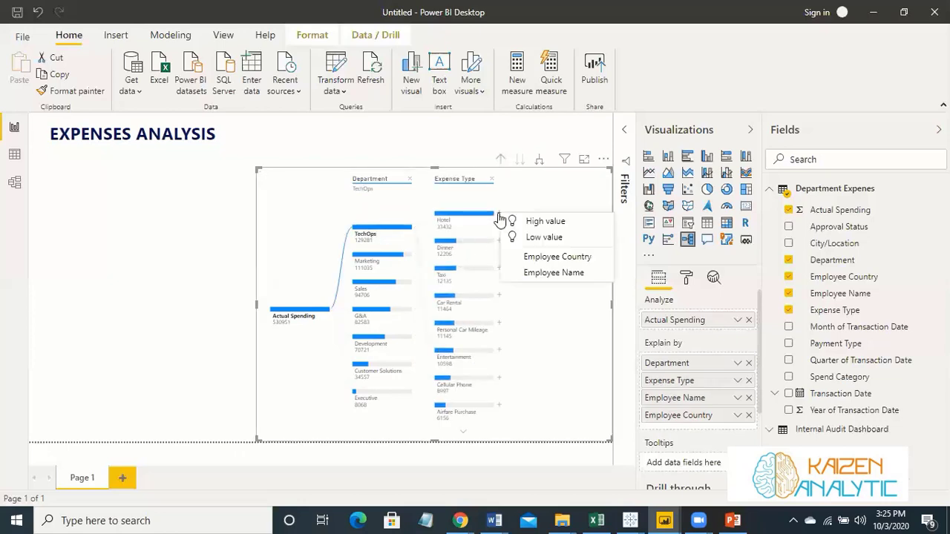
left_click(549, 272)
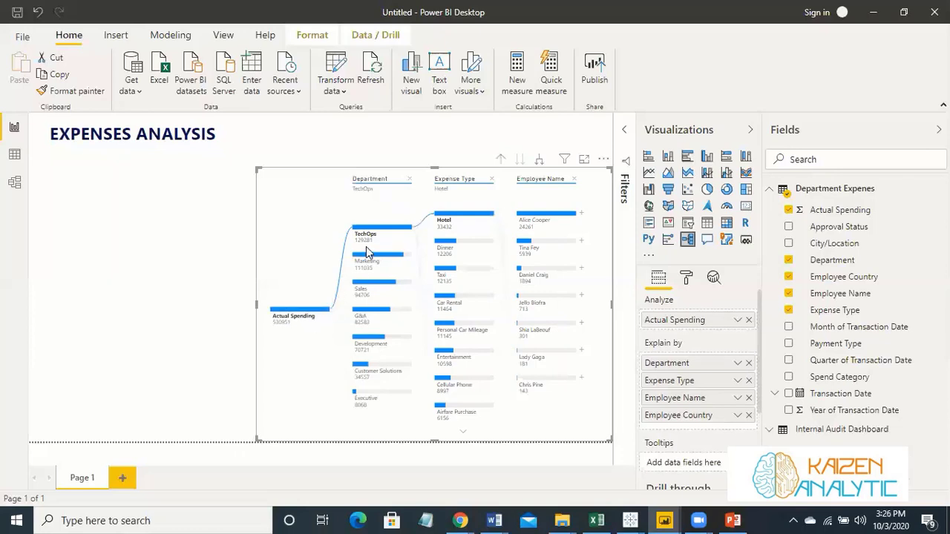
- Remove the Employee Name level under Hotel and split the TechOps Dinner node by Employee Name instead
mouse_move(359, 246)
mouse_move(458, 231)
mouse_move(542, 236)
mouse_move(492, 245)
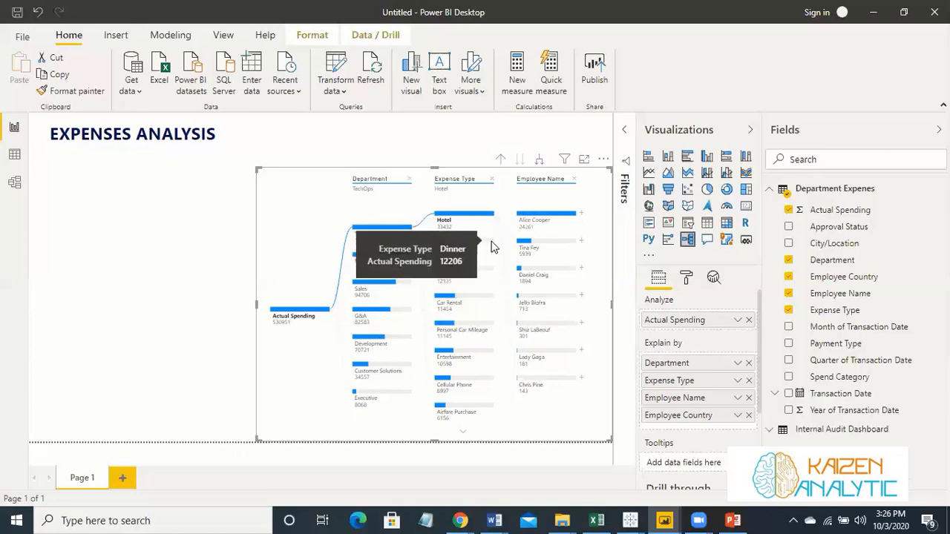
left_click(490, 226)
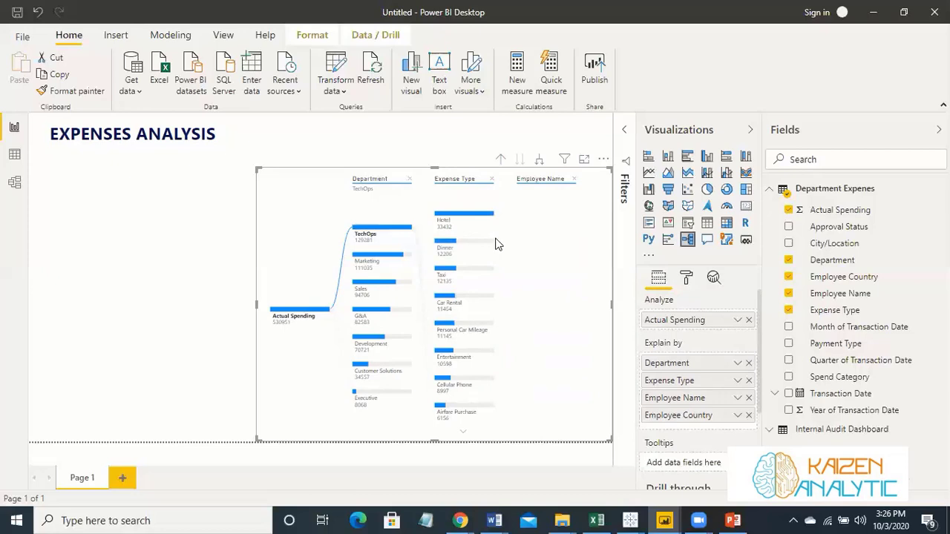
right_click(495, 246)
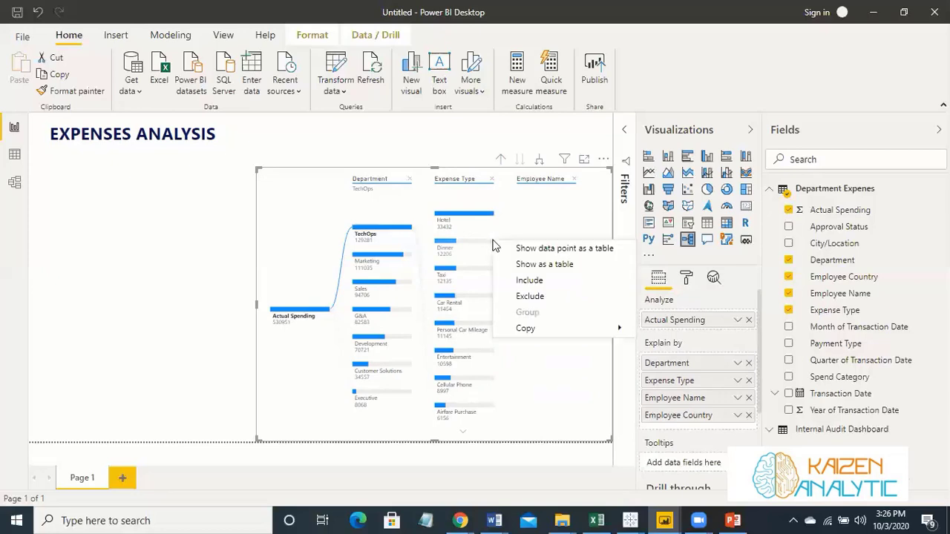
left_click(562, 189)
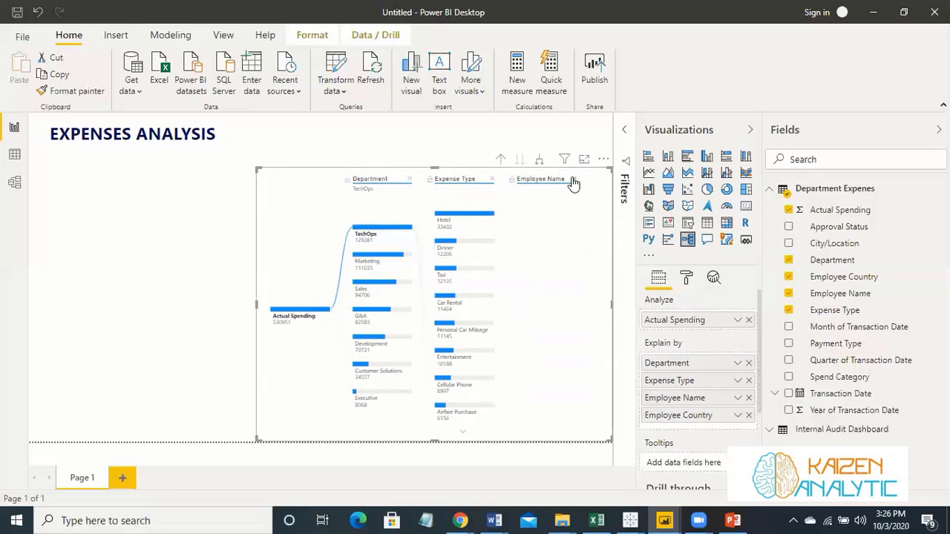
left_click(573, 179)
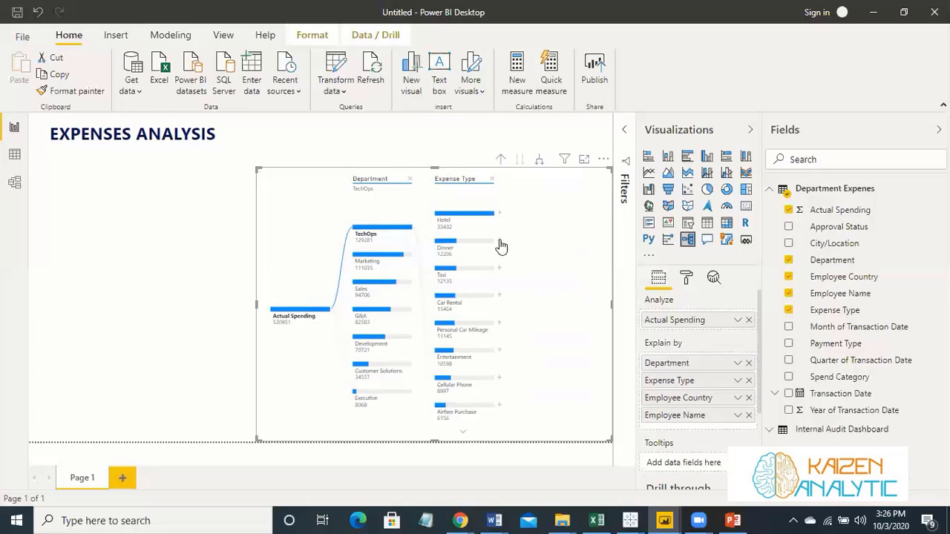
left_click(499, 242)
left_click(546, 300)
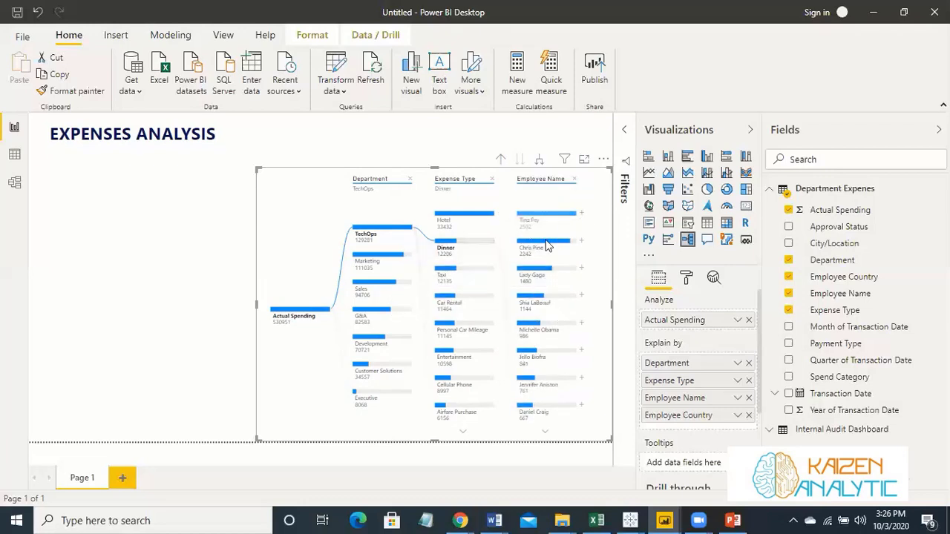
- Remove the Employee Name level under TechOps Dinner and split the Personal Car Mileage node by Employee Name instead
left_click(573, 179)
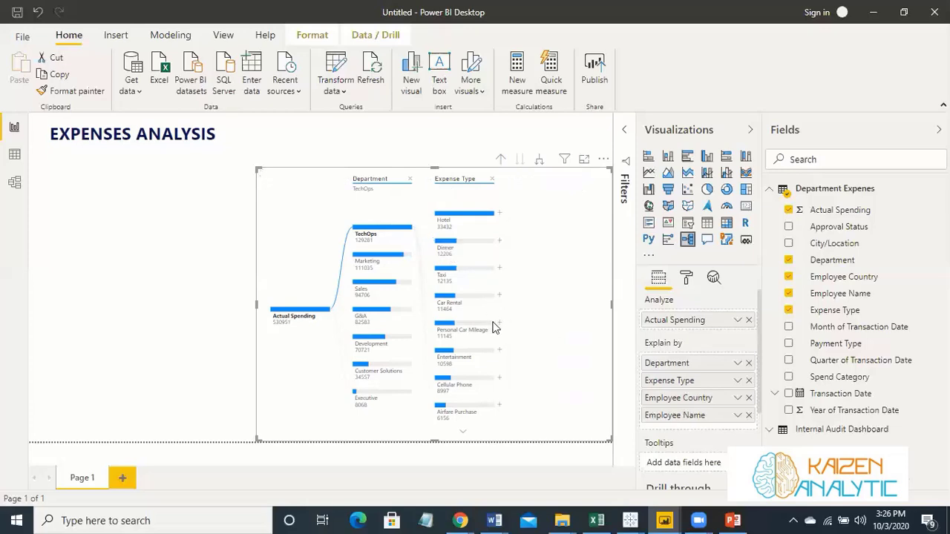
left_click(500, 328)
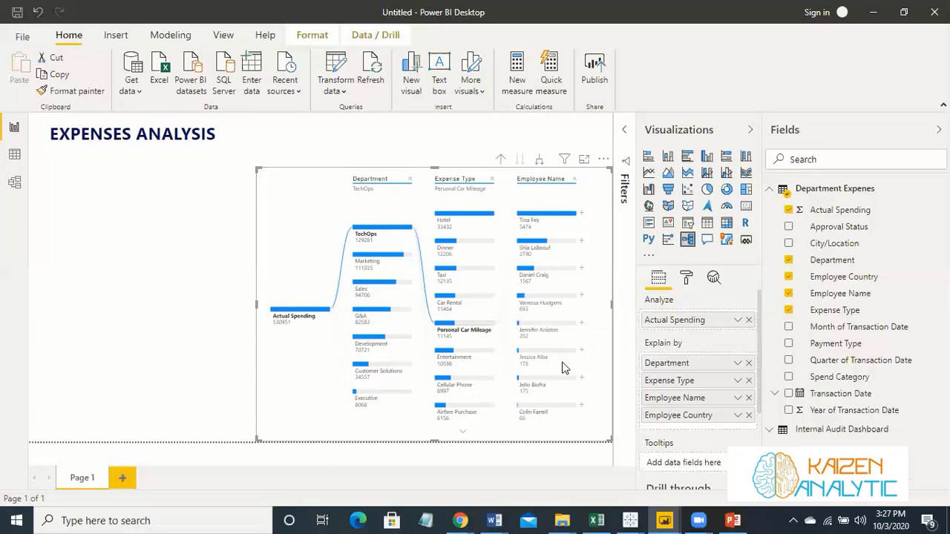
mouse_move(562, 368)
mouse_move(573, 305)
mouse_move(372, 260)
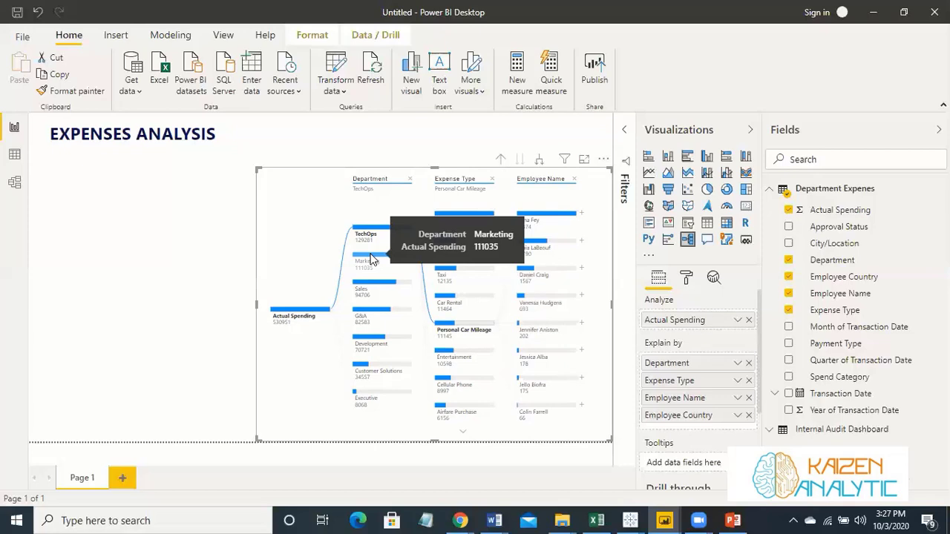
- Add a new slicer to the page for Quarter of Transaction Date
left_click(343, 157)
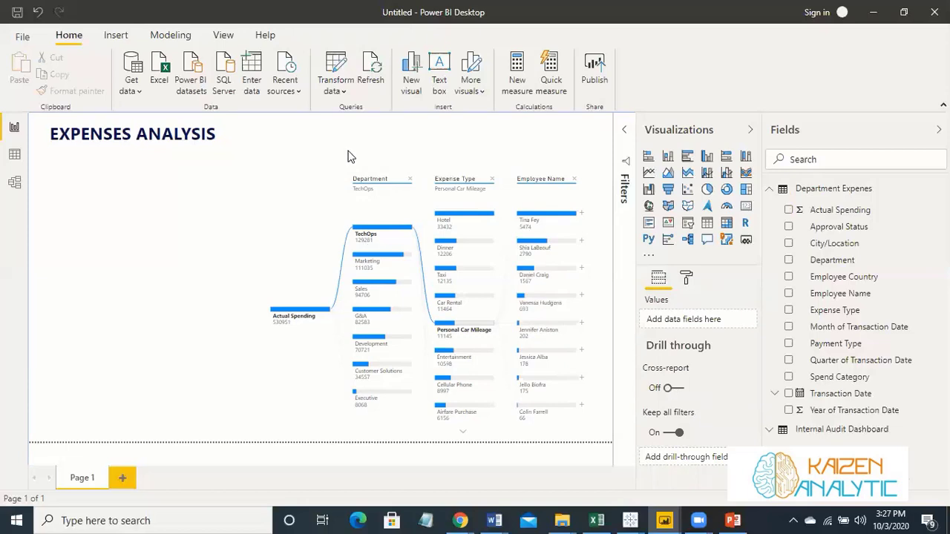
left_click(688, 227)
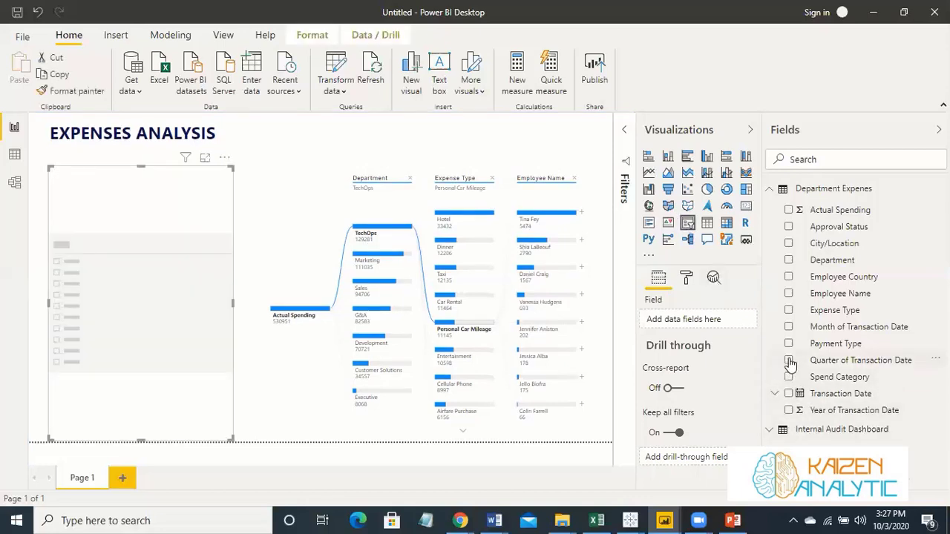
left_click(789, 360)
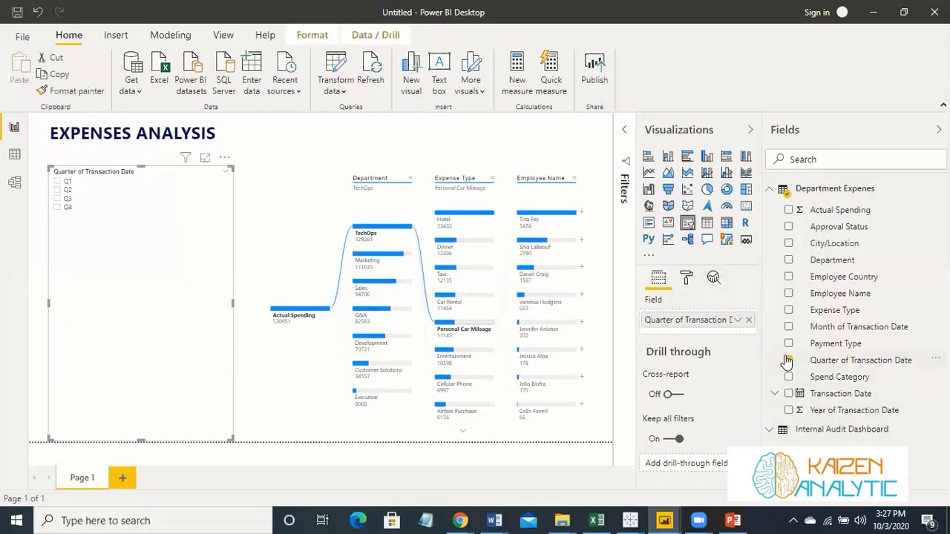
- Give the quarter slicer a horizontal orientation and place it above the decomposition tree as a narrow single row
left_click(686, 278)
left_click(657, 332)
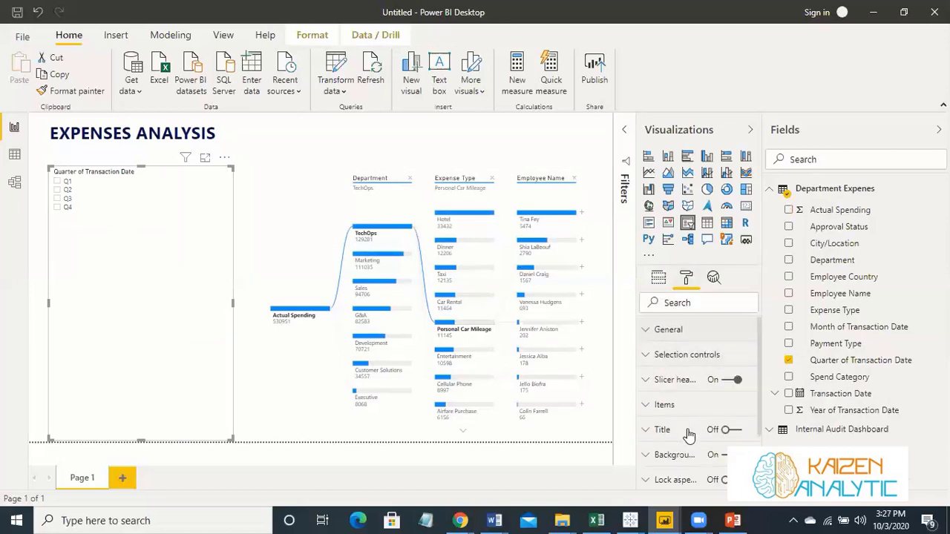
left_click(690, 461)
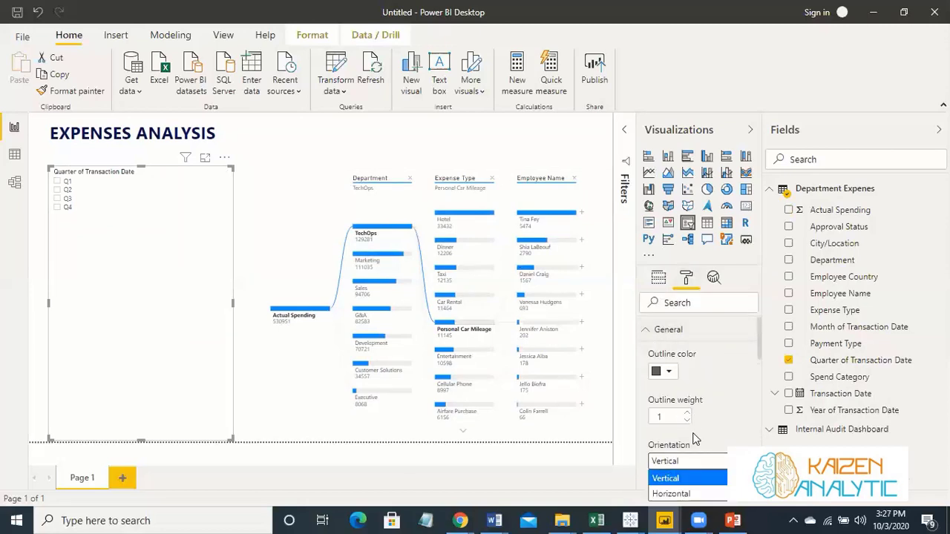
left_click(686, 491)
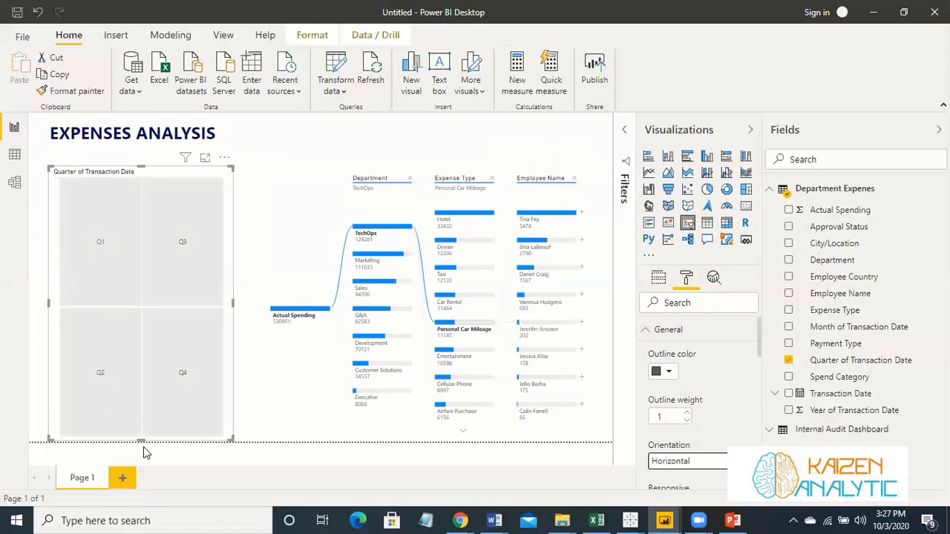
left_click_drag(164, 265, 408, 125)
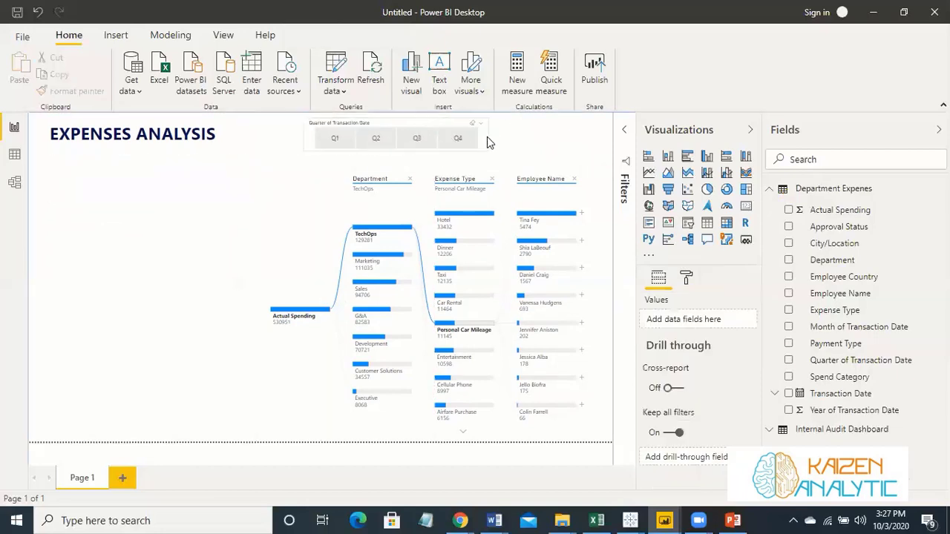
left_click_drag(488, 135, 456, 164)
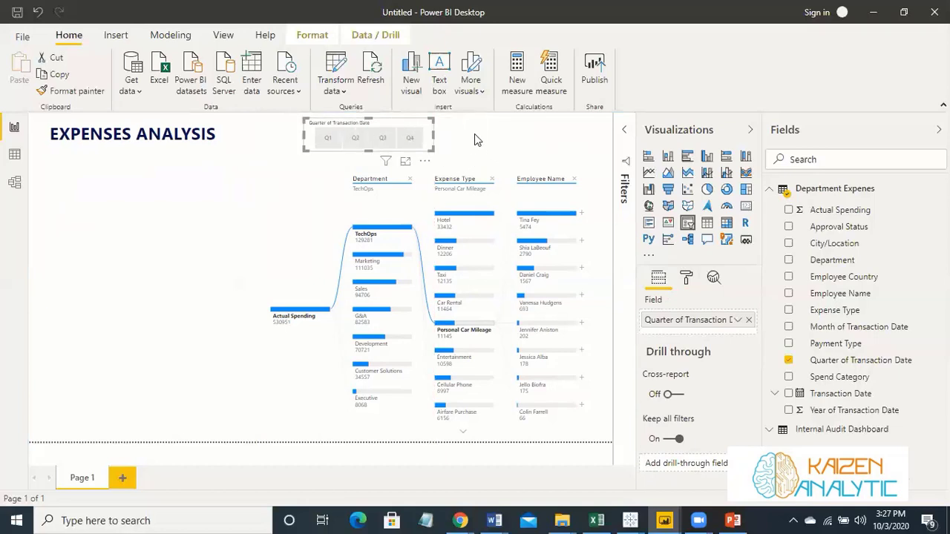
- Add a compact Transaction Date range slicer above the tree and line it up beside the quarter slicer
left_click(474, 135)
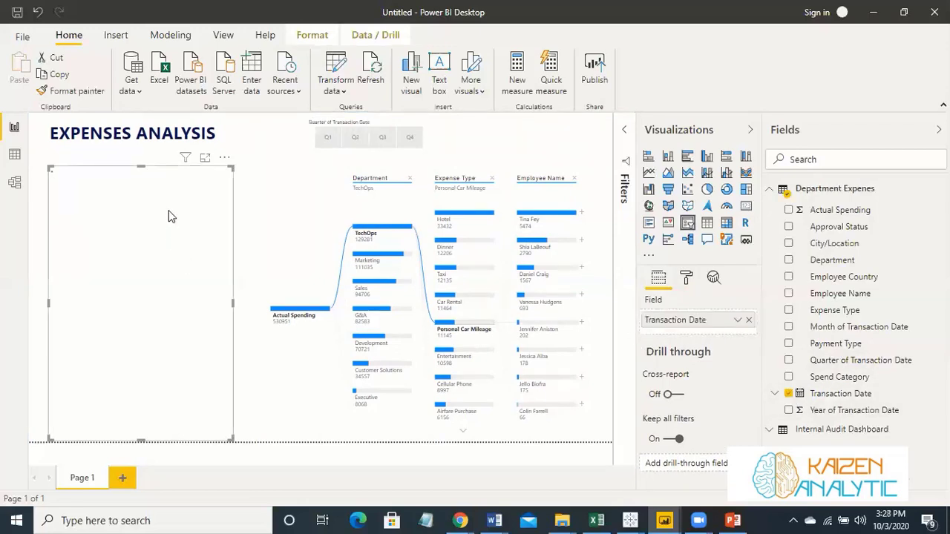
left_click_drag(156, 444, 165, 220)
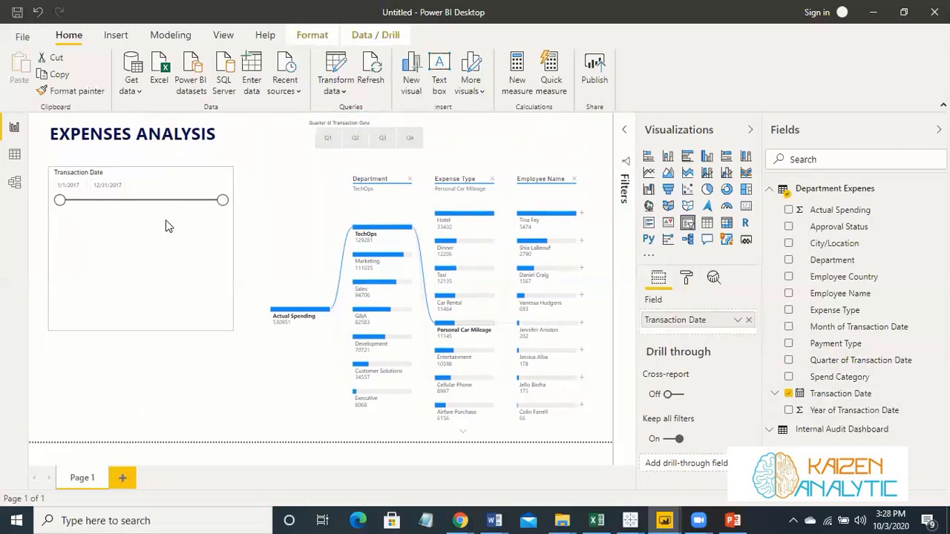
left_click_drag(233, 190, 562, 136)
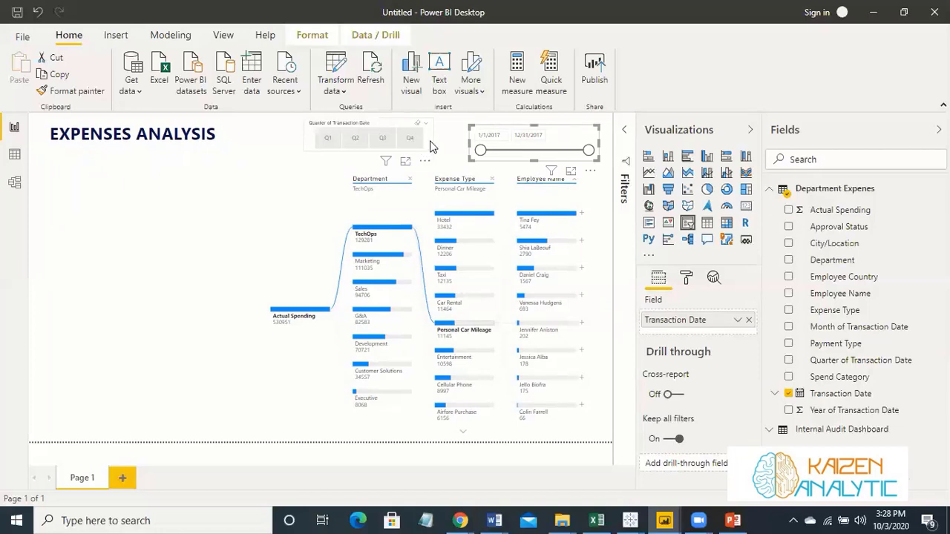
left_click_drag(439, 145, 456, 147)
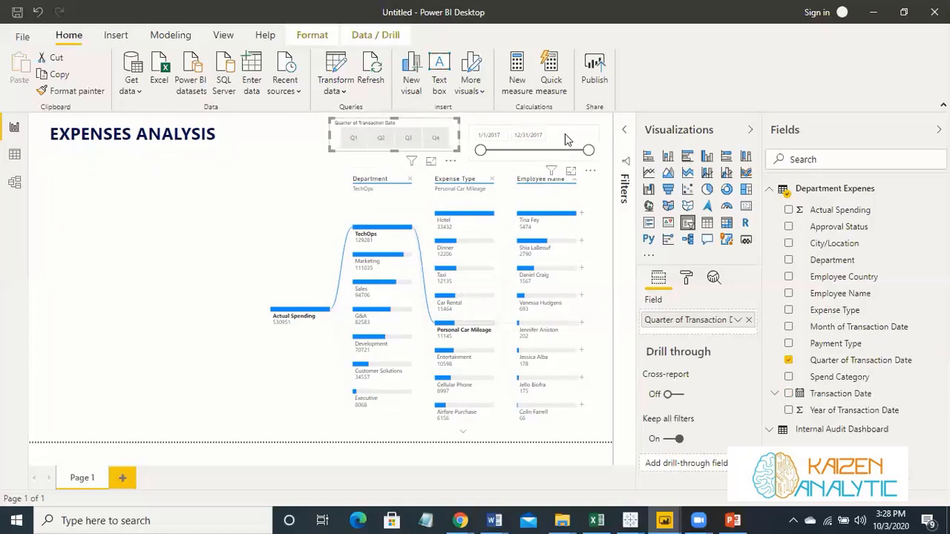
left_click(565, 133)
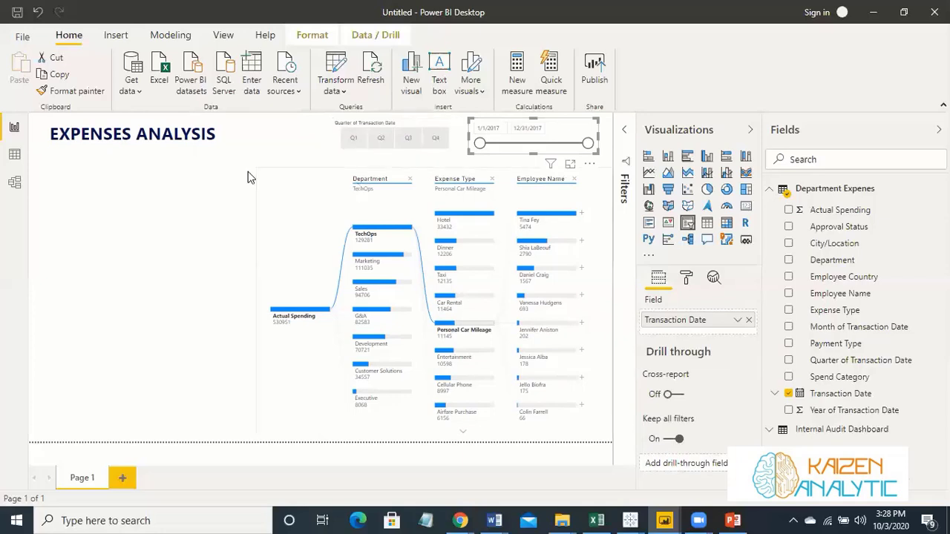
- Add a Department slicer in the empty area beside the tree and reduce its size
left_click(190, 190)
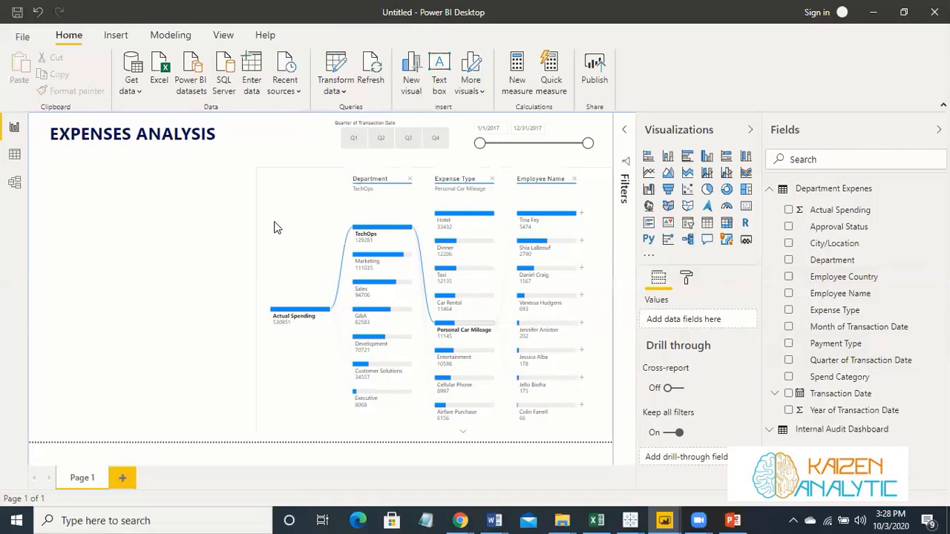
left_click(690, 223)
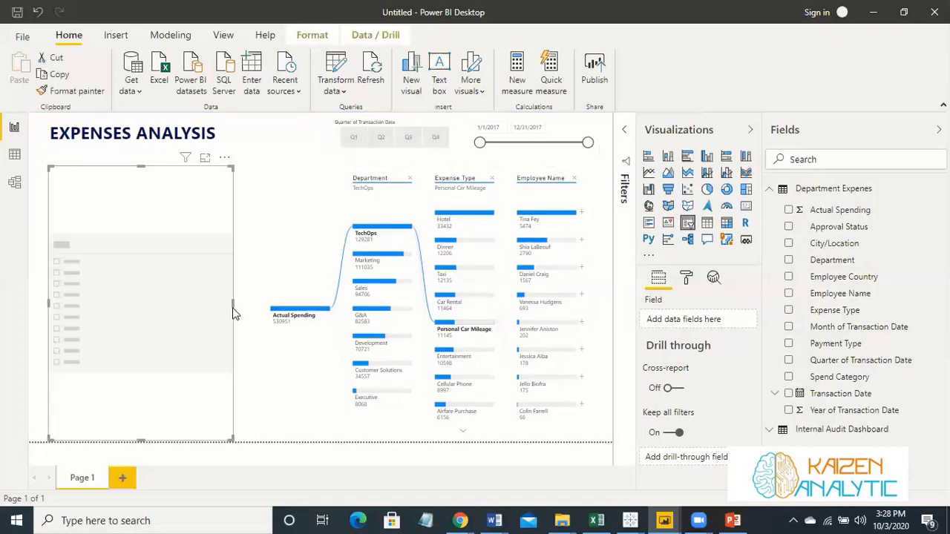
left_click(788, 260)
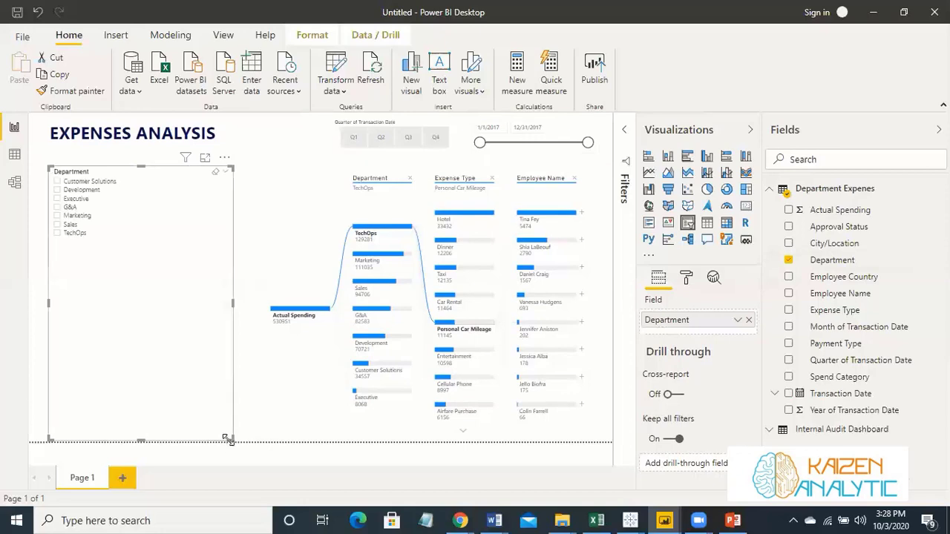
left_click_drag(228, 439, 183, 260)
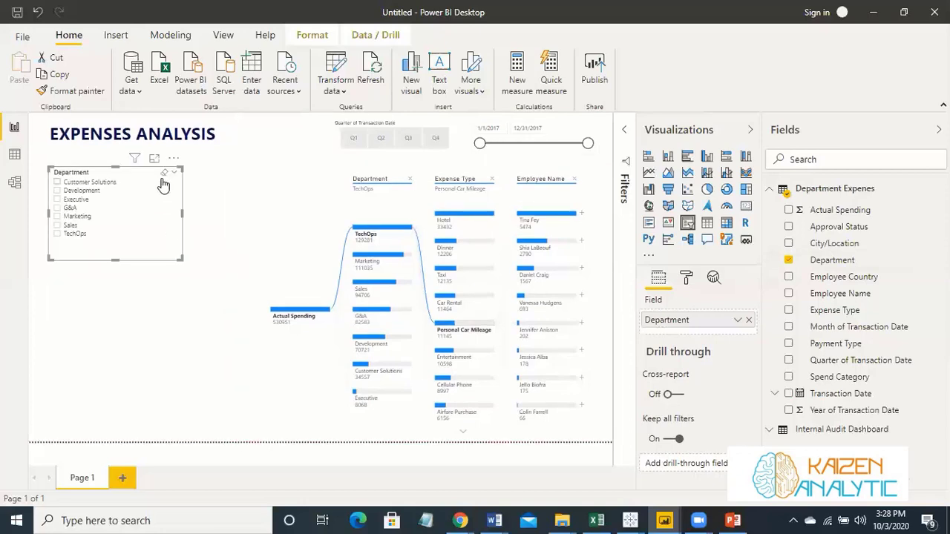
- Display the Department slicer as a dropdown and shrink it to a compact box below the page title
left_click(172, 176)
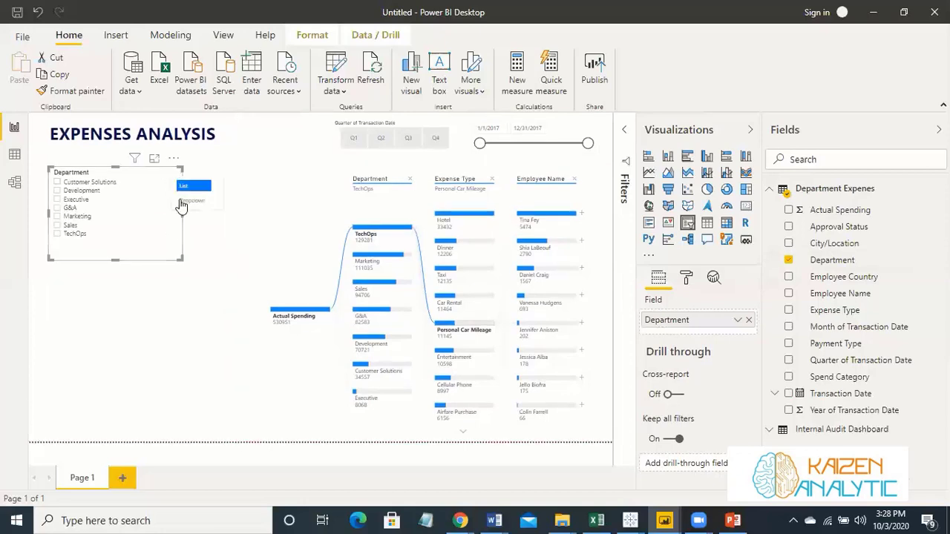
left_click(183, 202)
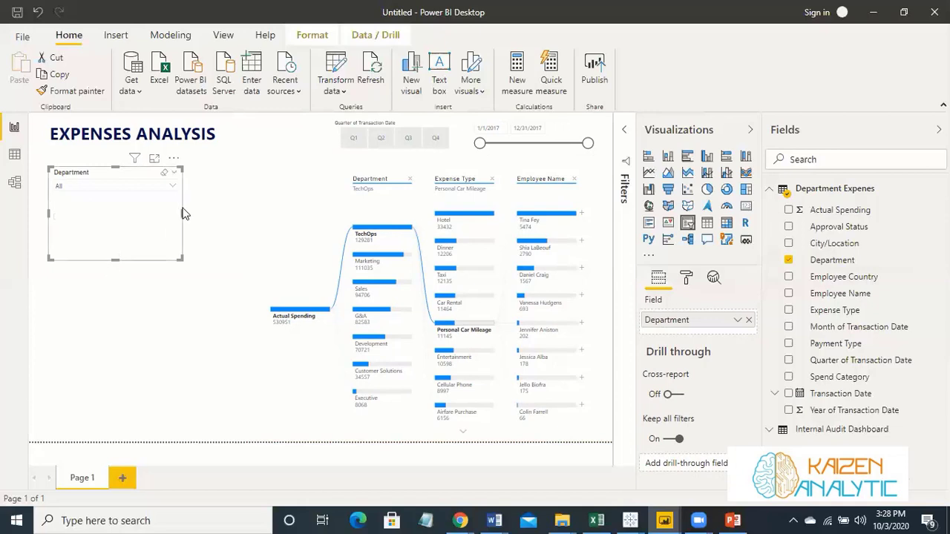
left_click_drag(184, 214, 127, 217)
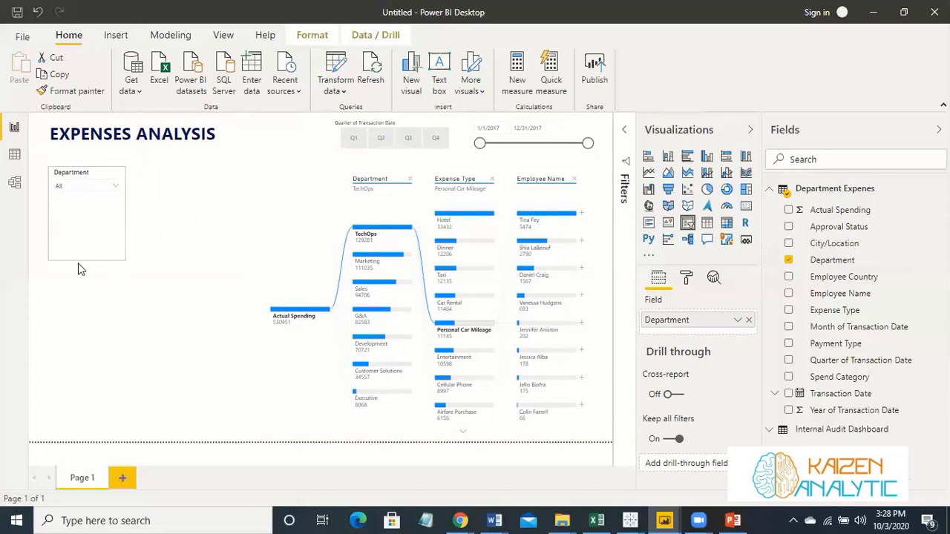
left_click_drag(84, 260, 86, 180)
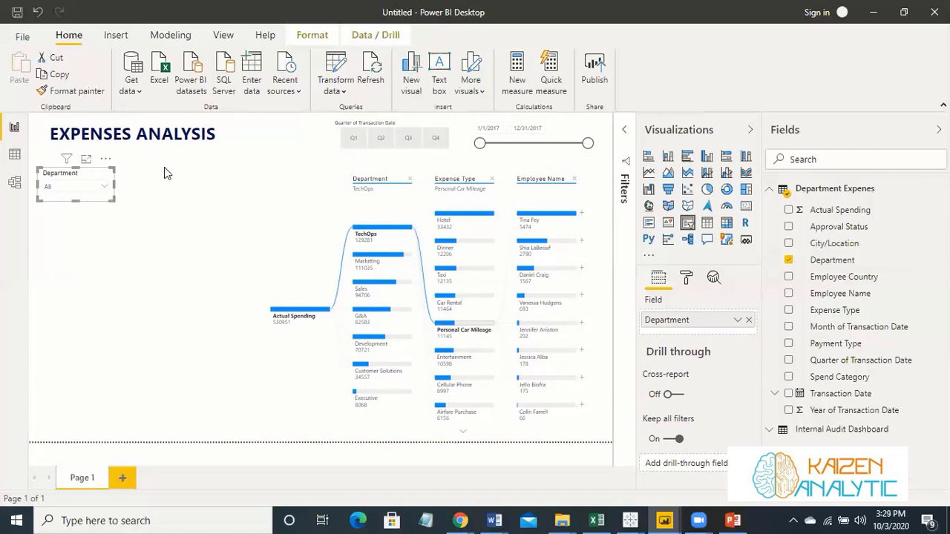
- Set the page background to light gray with 50% transparency
left_click(186, 177)
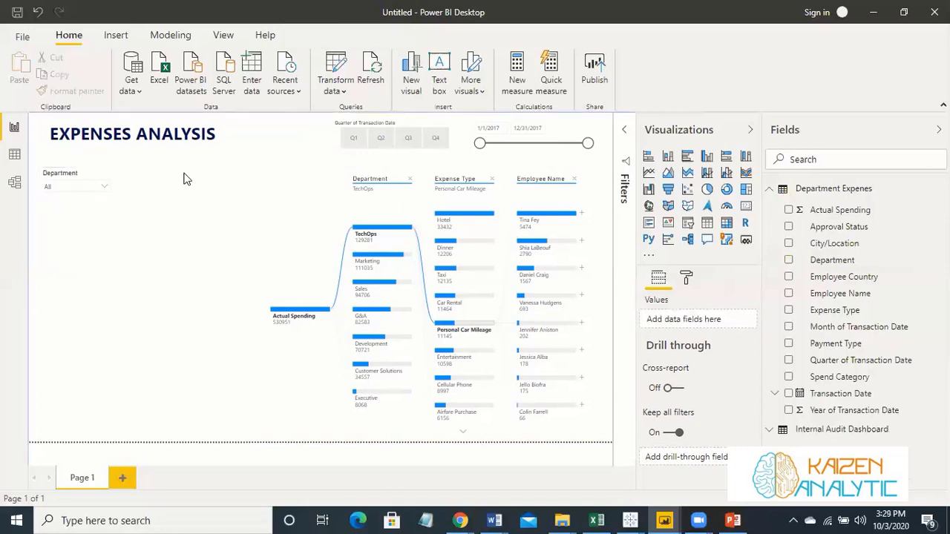
left_click(686, 278)
left_click(645, 380)
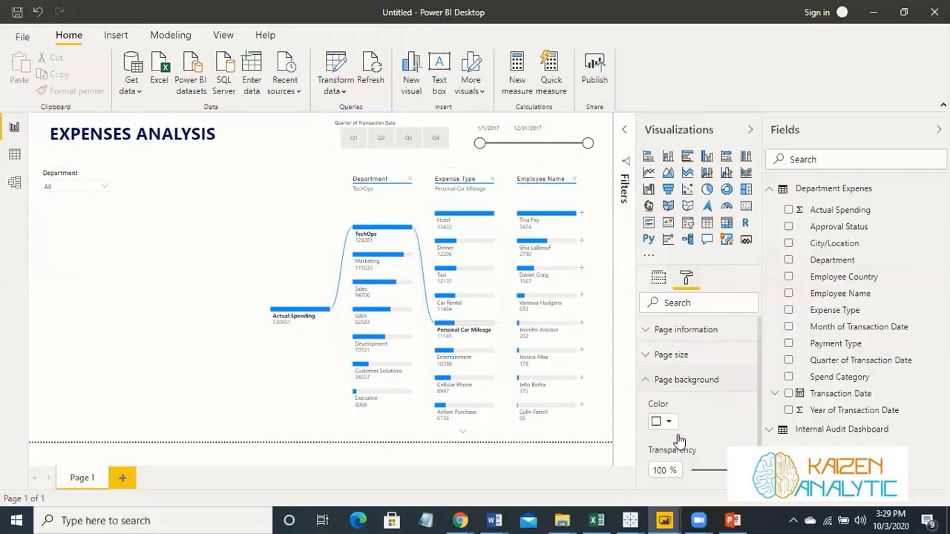
left_click(664, 425)
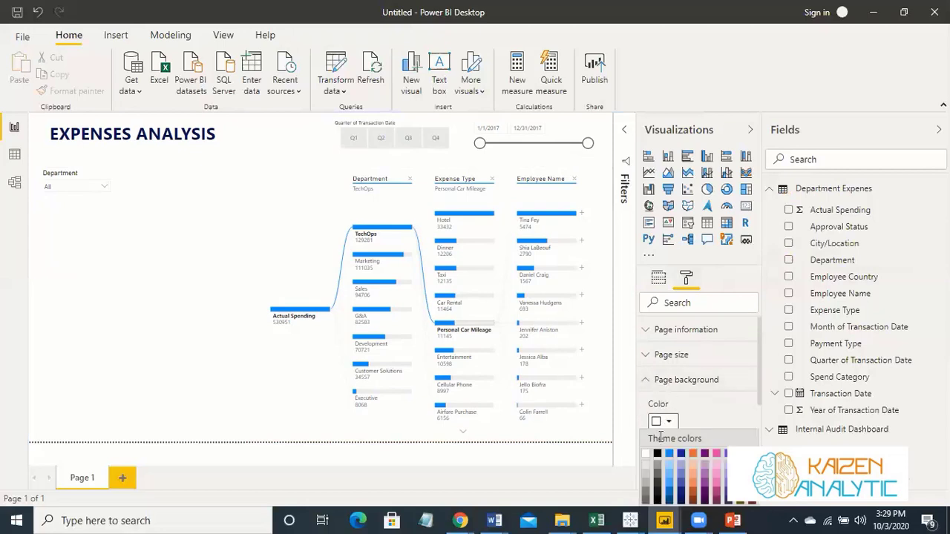
left_click(685, 399)
scroll(719, 401, "down", 3)
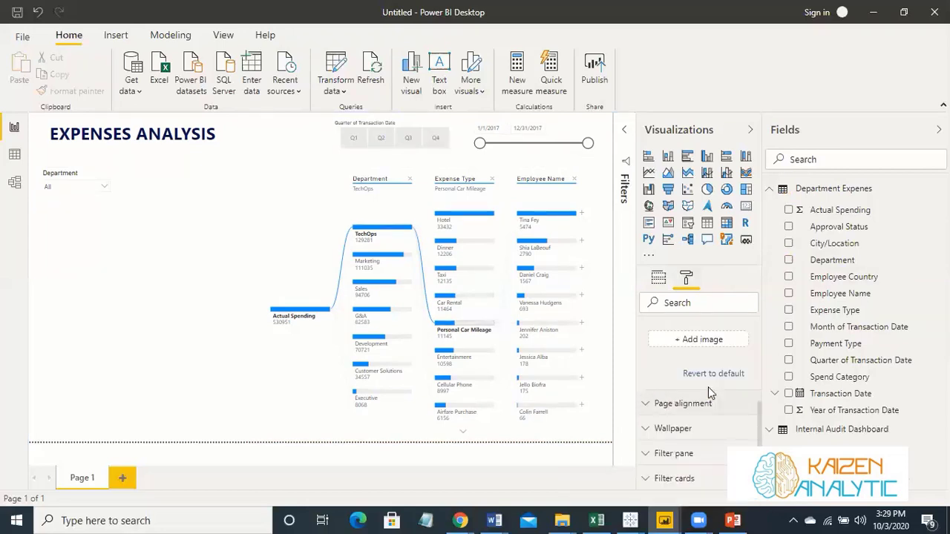
scroll(708, 387, "up", 2)
left_click(662, 374)
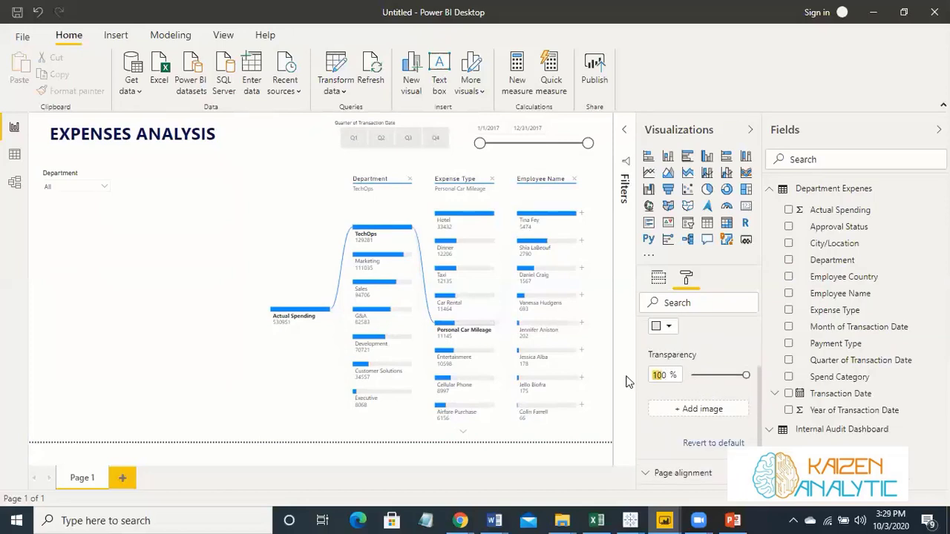
type("50")
key("Return")
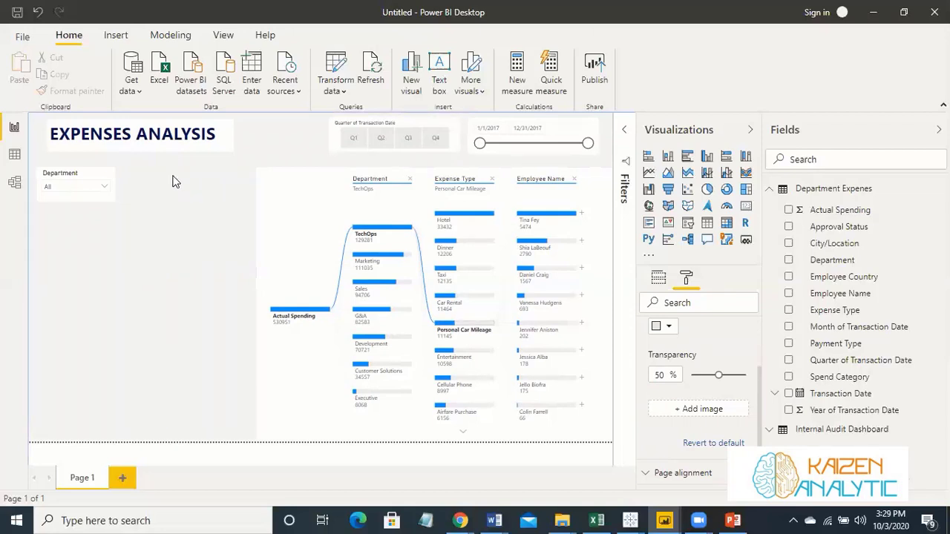
- Turn off the background of the Department slicer
left_click(110, 201)
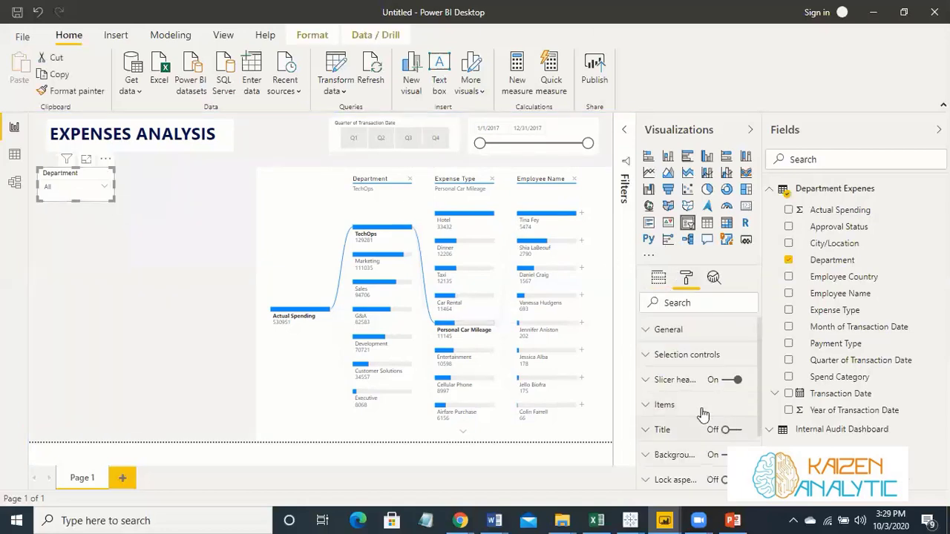
scroll(704, 364, "down", 1)
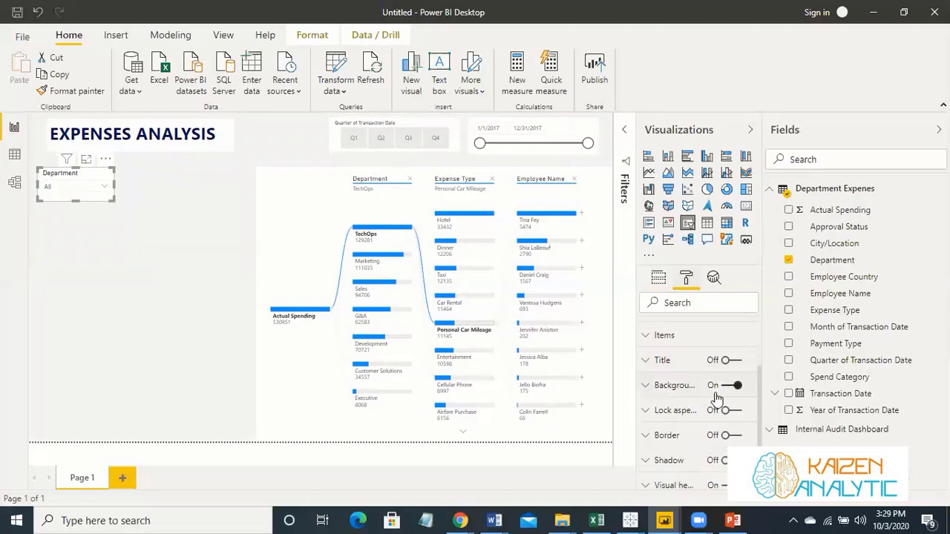
left_click(730, 385)
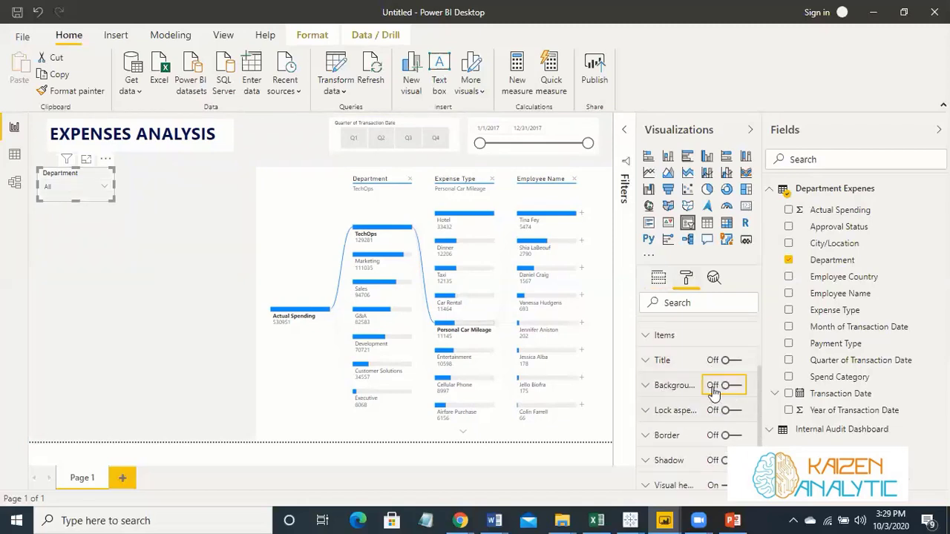
- Set the Department slicer's item font color to white and item background to blue
left_click(648, 338)
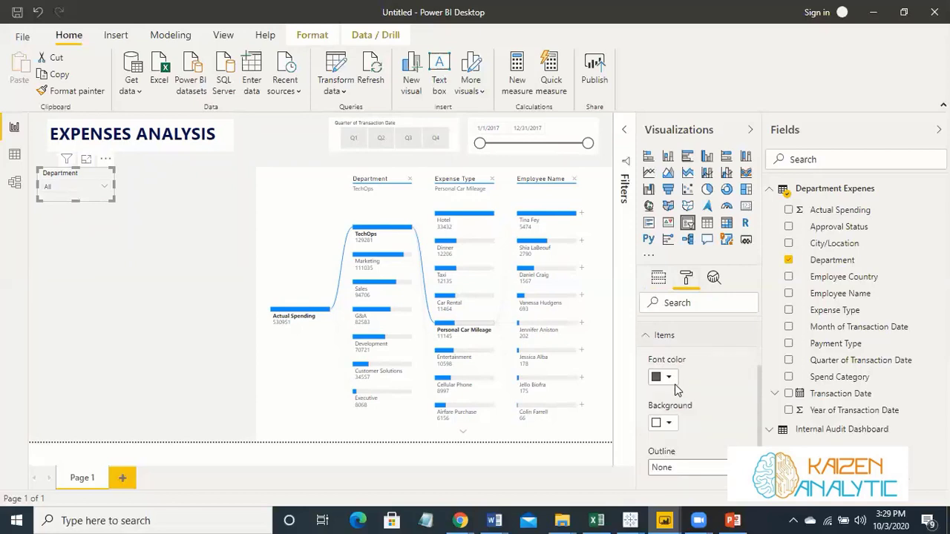
left_click(672, 378)
left_click(646, 319)
left_click(662, 423)
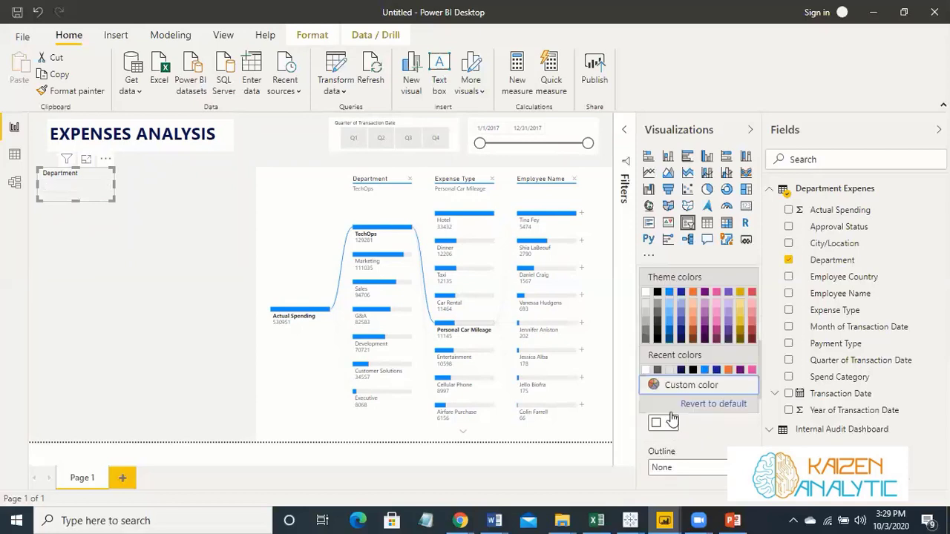
left_click(668, 320)
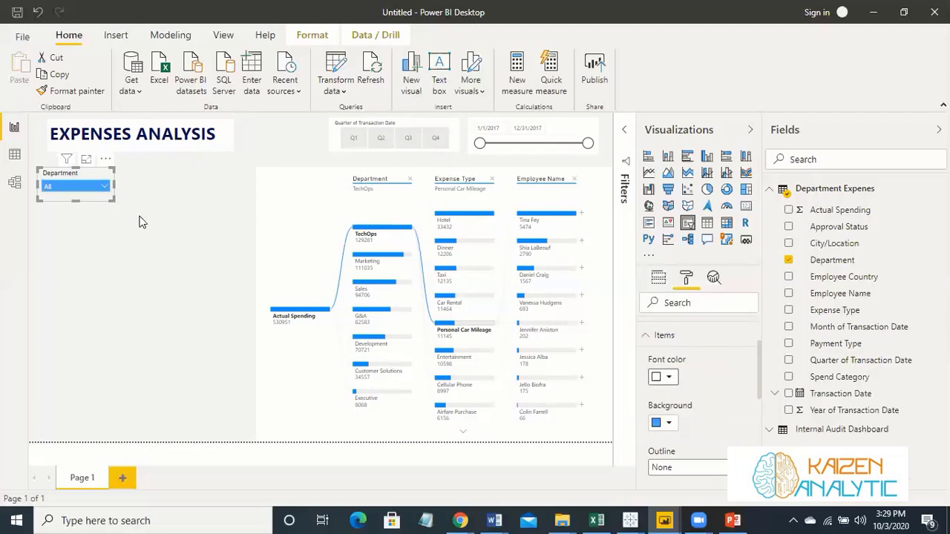
left_click(141, 252)
- Duplicate the Department slicer directly below the original and replace the copy's field with Employee Country
left_click(102, 197)
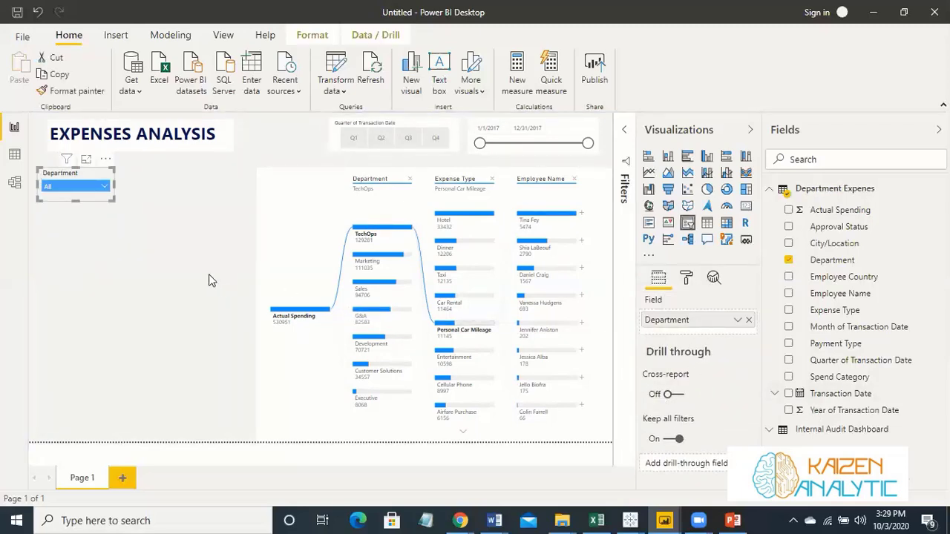
key("ctrl+c")
key("ctrl+v")
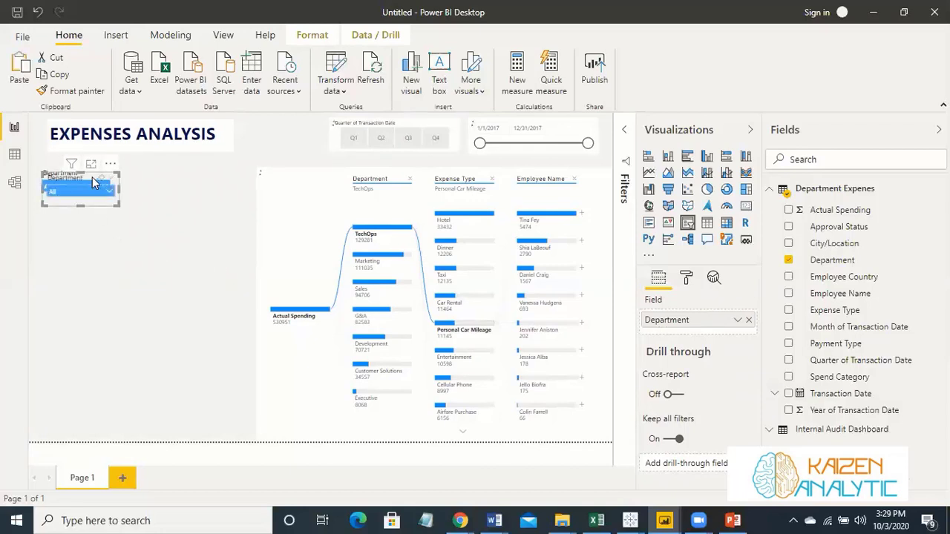
left_click_drag(97, 182, 88, 205)
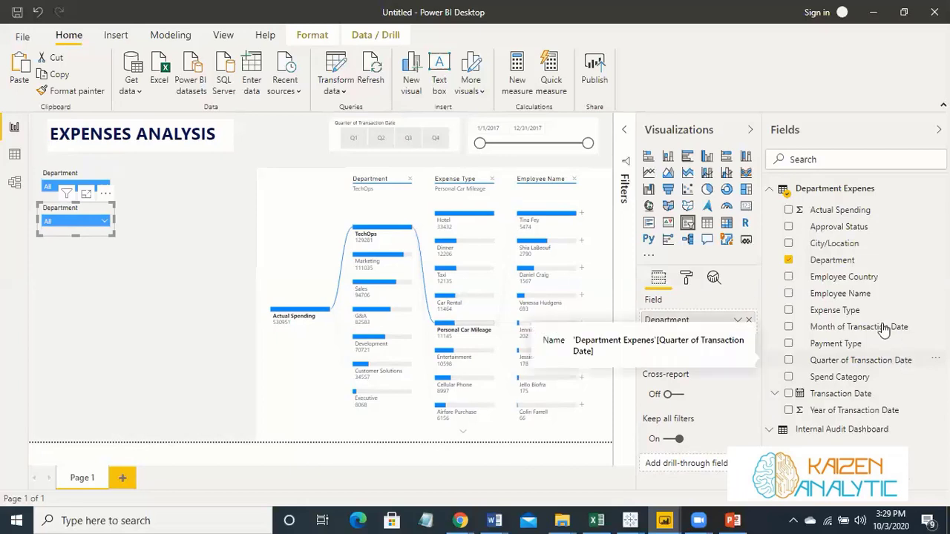
left_click_drag(790, 278, 713, 335)
left_click(749, 320)
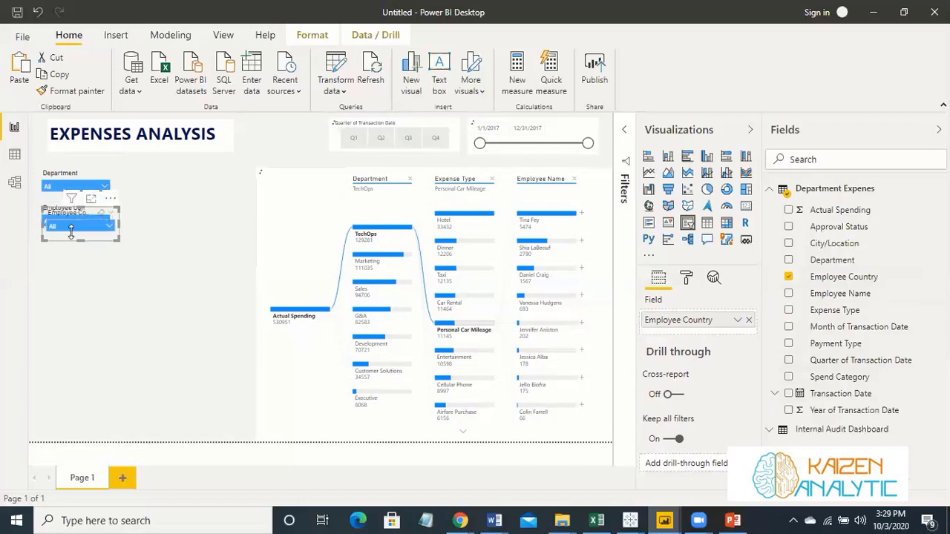
- Place a copy of the Employee Country slicer directly below it and replace the copy's field with Employee Name
left_click_drag(77, 213, 89, 267)
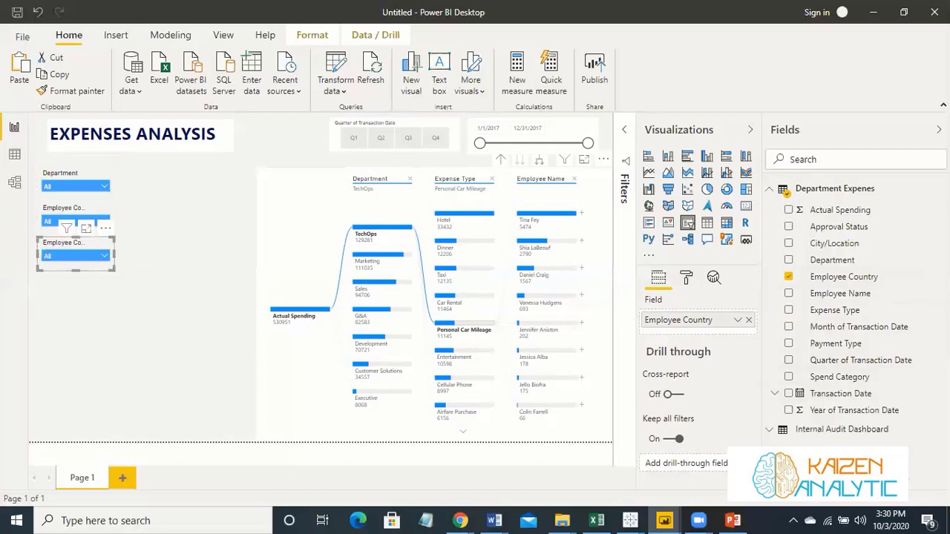
left_click_drag(782, 336, 715, 330)
left_click(748, 320)
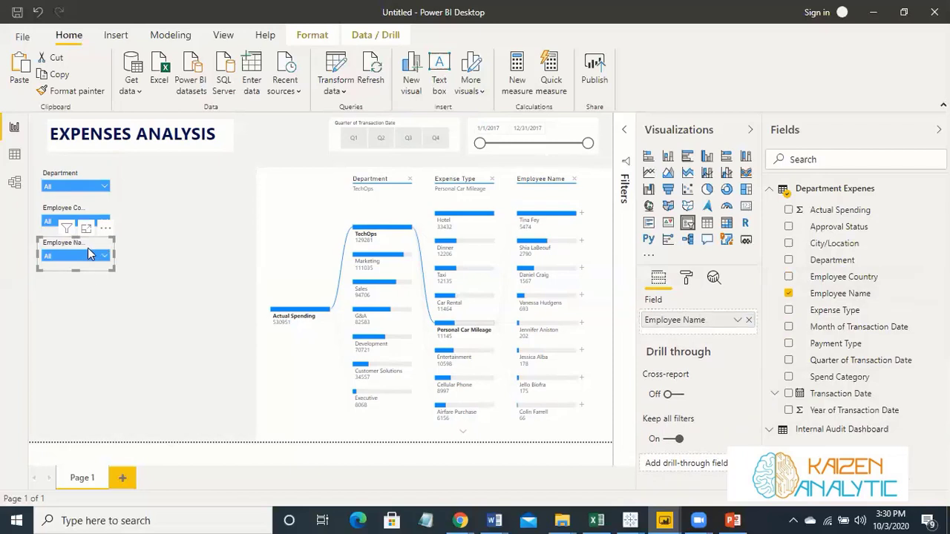
- Place a copy of the Employee Name slicer directly below it and replace the copy's field with Spend Category
left_click_drag(83, 248, 114, 294)
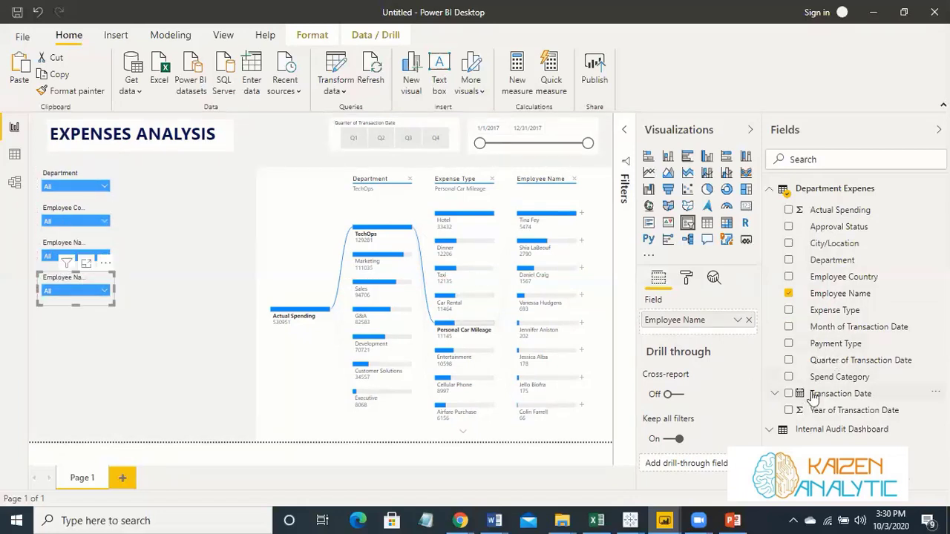
left_click_drag(828, 380, 731, 330)
left_click(749, 320)
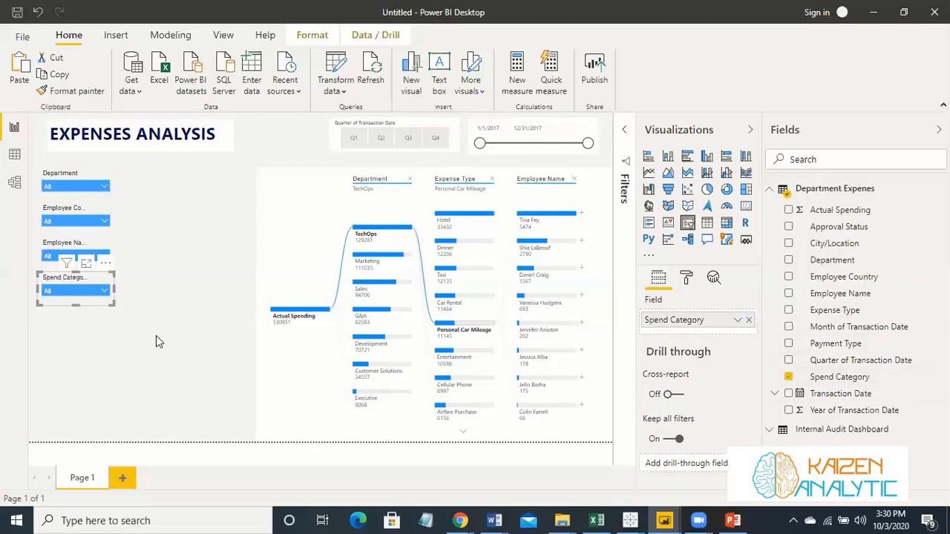
- Duplicate the Spend Category slicer directly below it and switch the copy's field to Approval Status
key("ctrl+c")
key("ctrl+v")
mouse_move(93, 296)
left_mouse_down()
mouse_move(87, 339)
mouse_move(96, 313)
left_mouse_up()
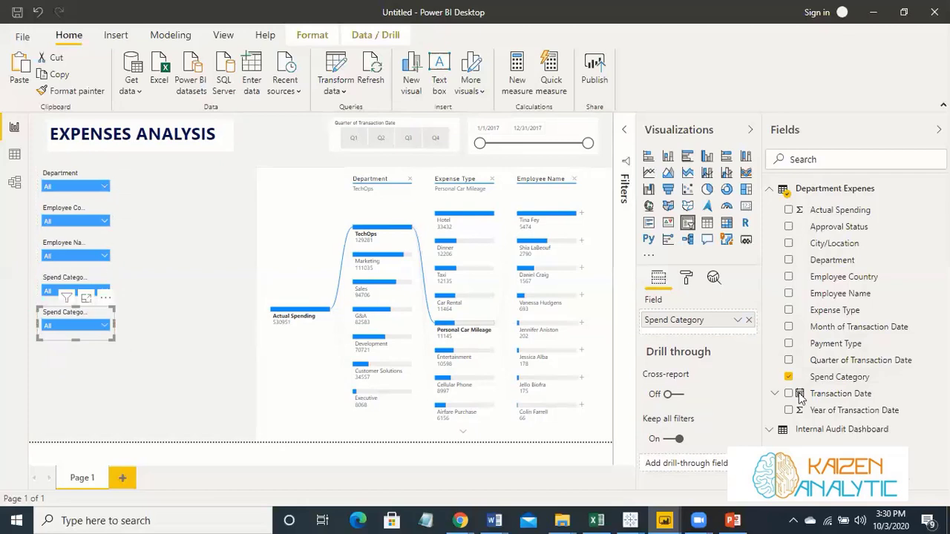
left_click(790, 228)
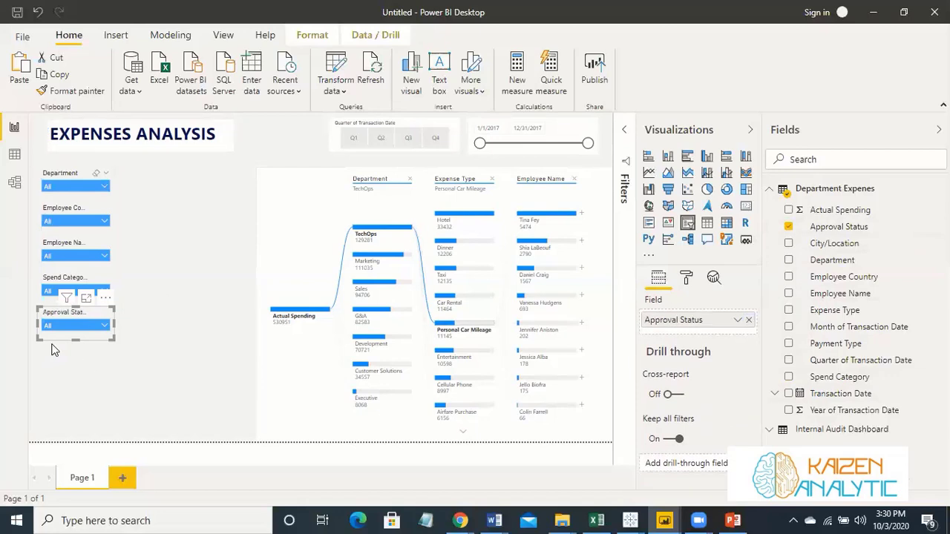
left_click(141, 398)
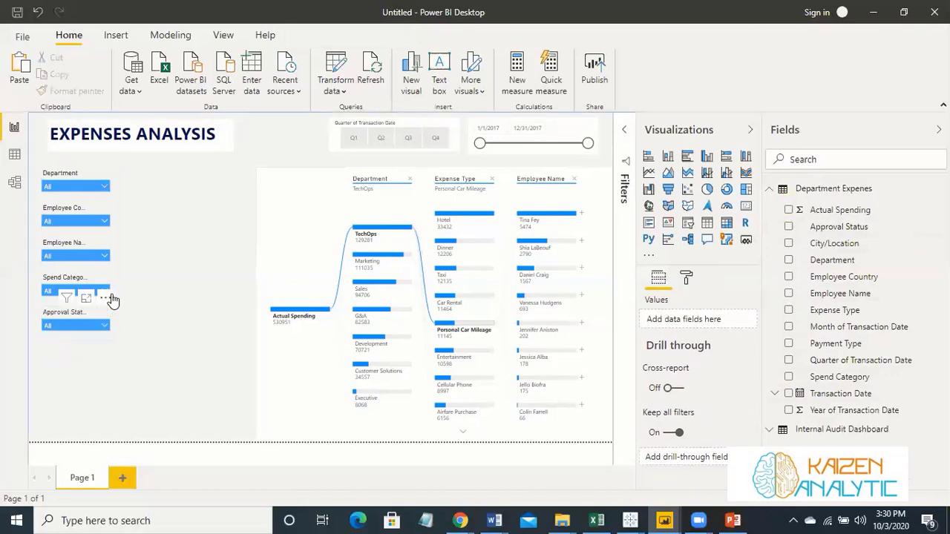
- Expand the Employee Name and Department slicers, try filtering the page to the G&A department, and clear that filter
left_click(105, 256)
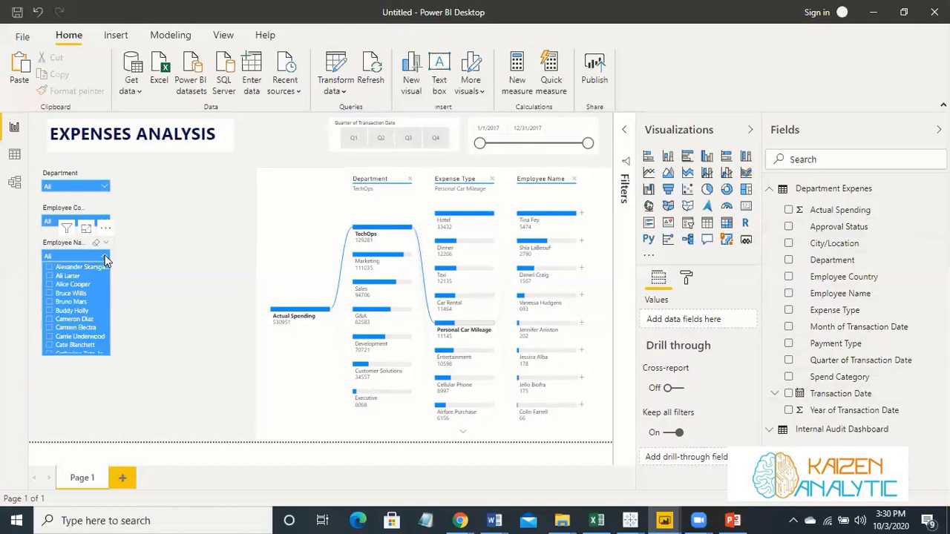
left_click(105, 187)
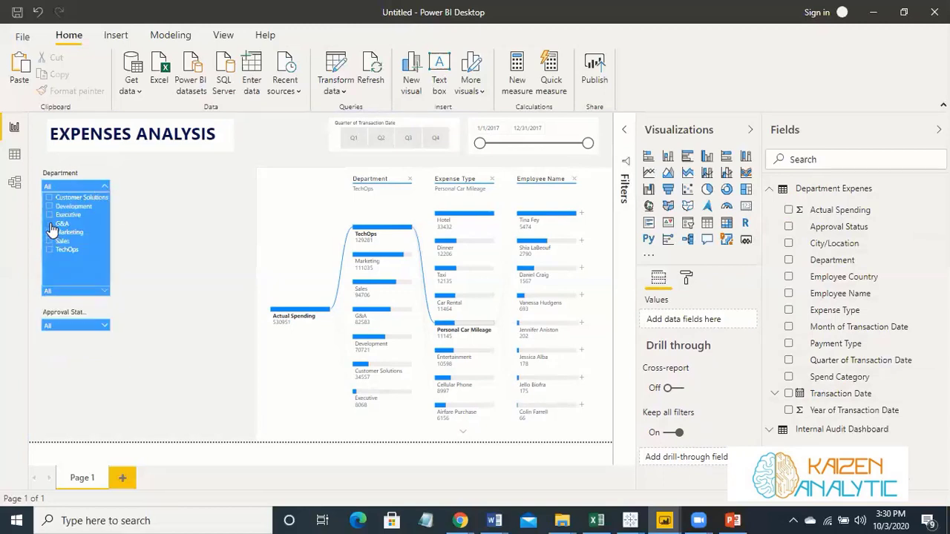
left_click(50, 224)
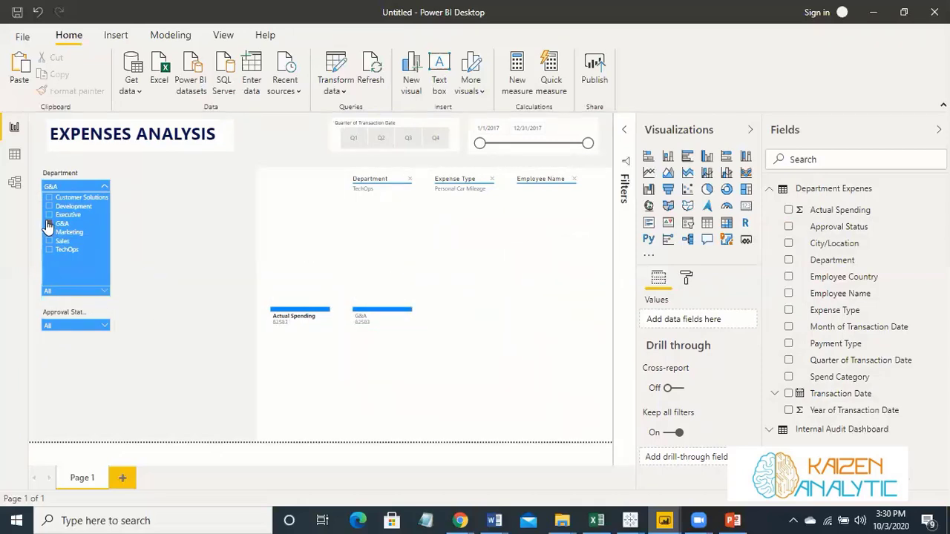
left_click(102, 185)
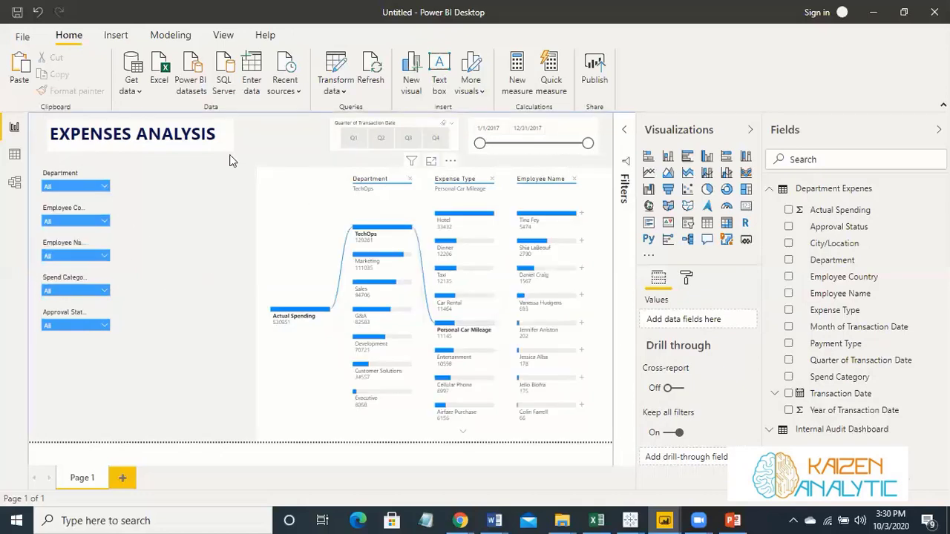
- Set the Quarter of Transaction Date slicer's item font color to white and item background to blue
left_click(336, 137)
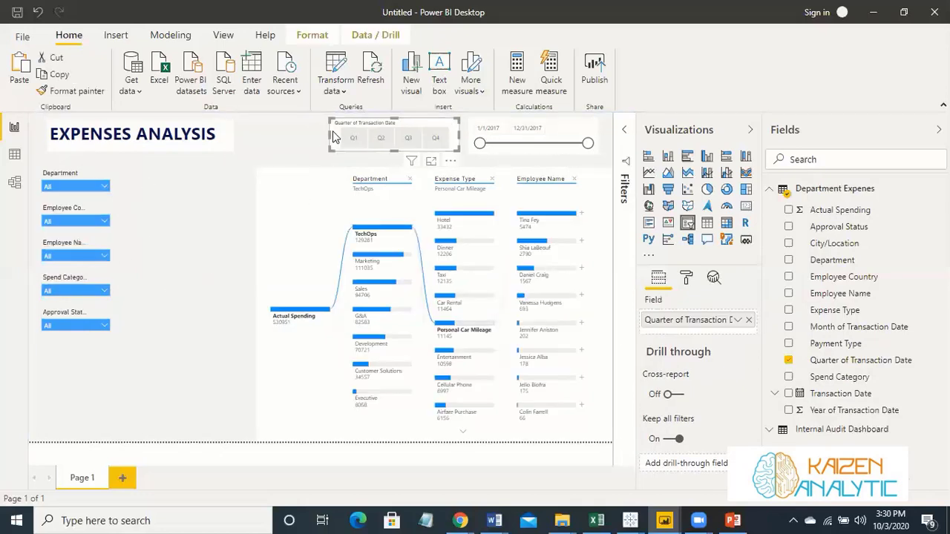
left_click(687, 279)
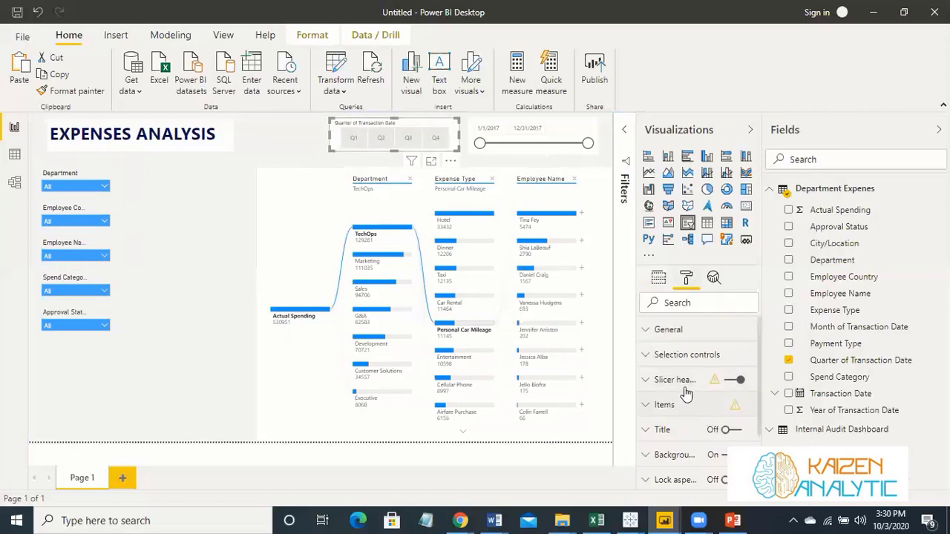
left_click(646, 405)
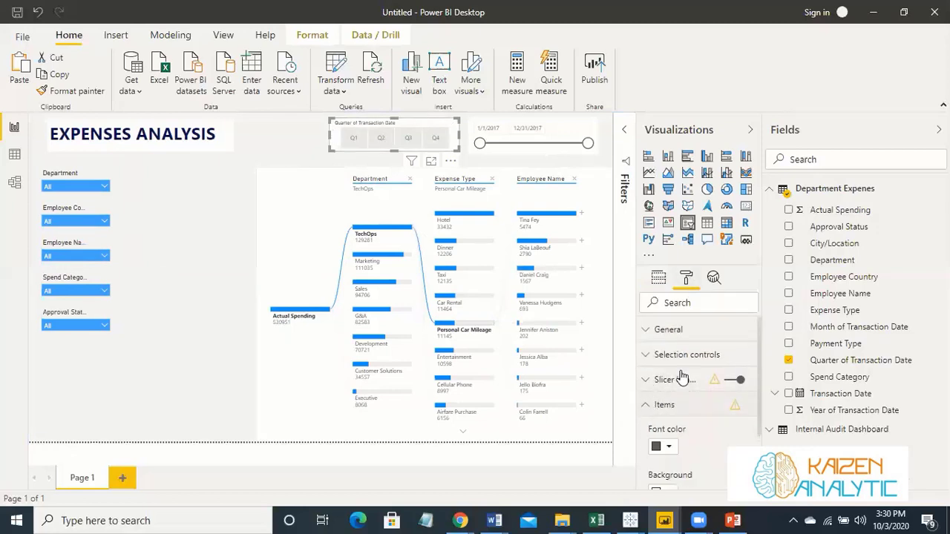
scroll(672, 380, "down", 2)
left_click(672, 380)
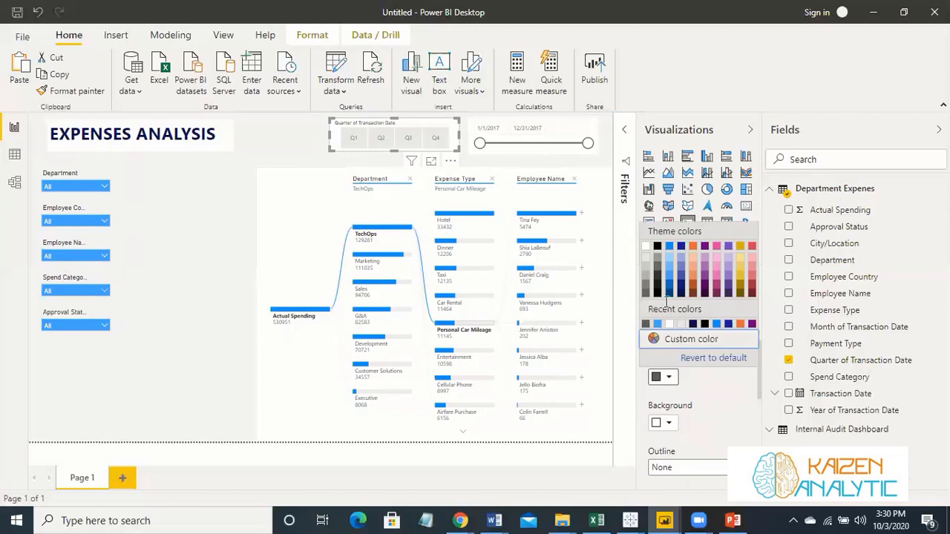
left_click(648, 248)
left_click(667, 426)
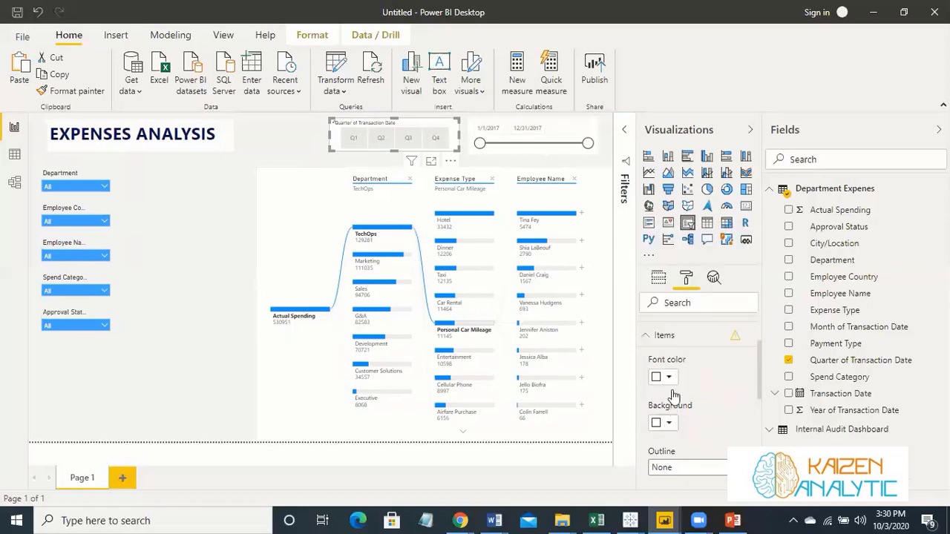
left_click(670, 317)
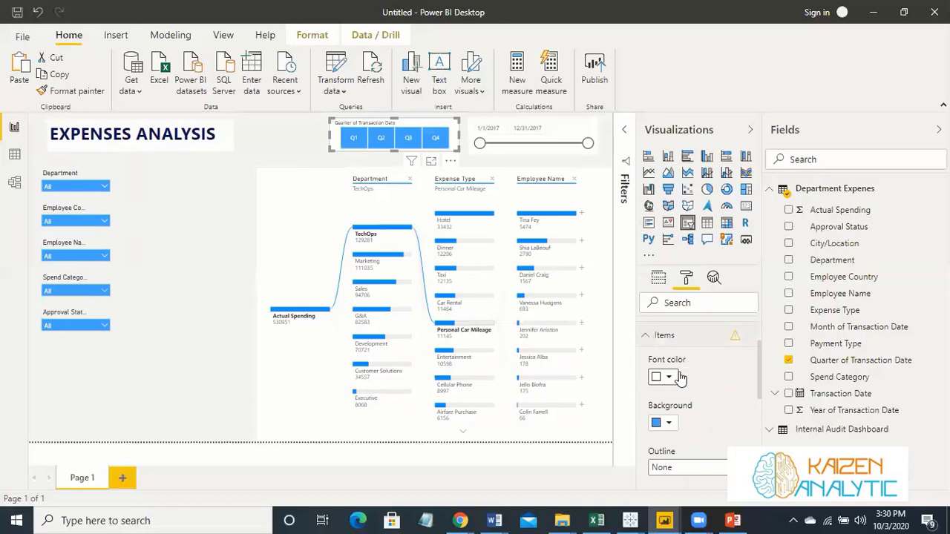
- Turn off the quarter slicer's background and slicer header, and reduce its height slightly
left_click(646, 336)
left_click(727, 379)
left_click(727, 379)
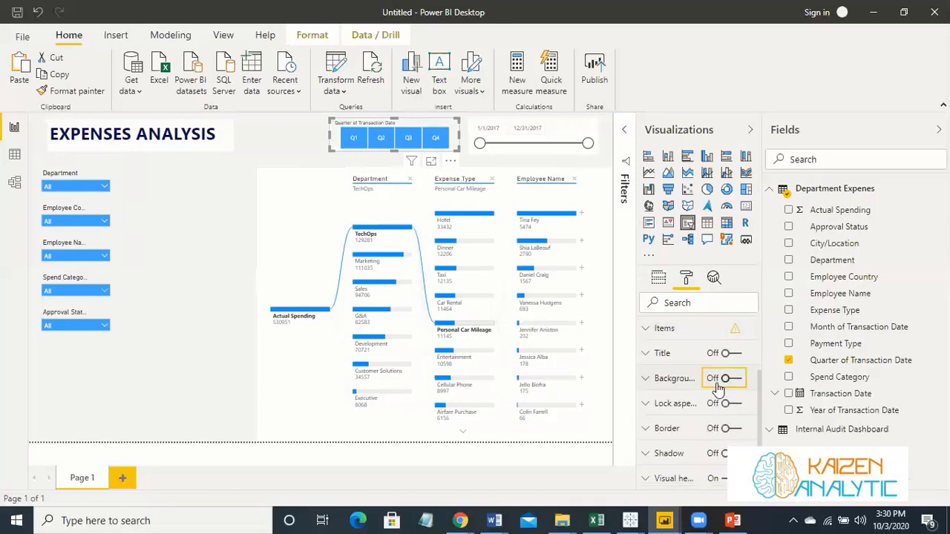
scroll(711, 391, "up", 2)
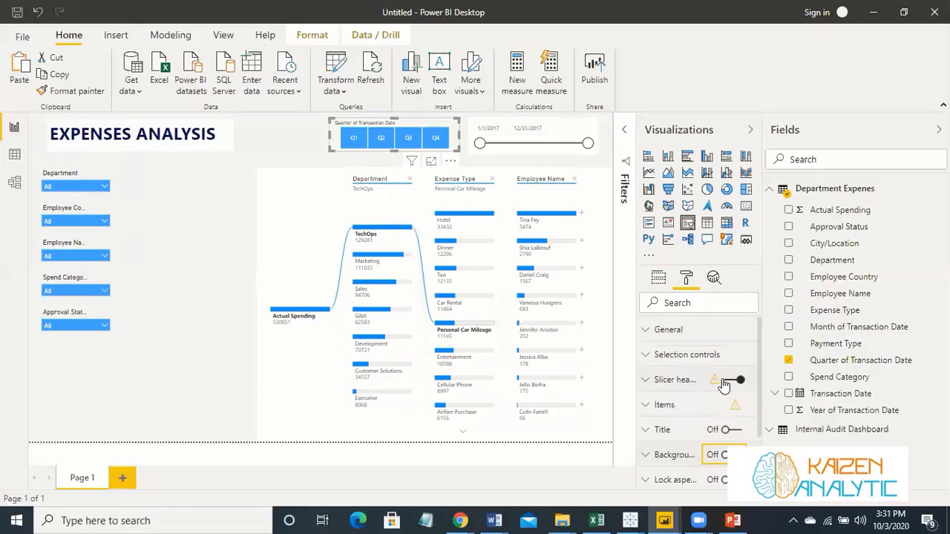
left_click(727, 381)
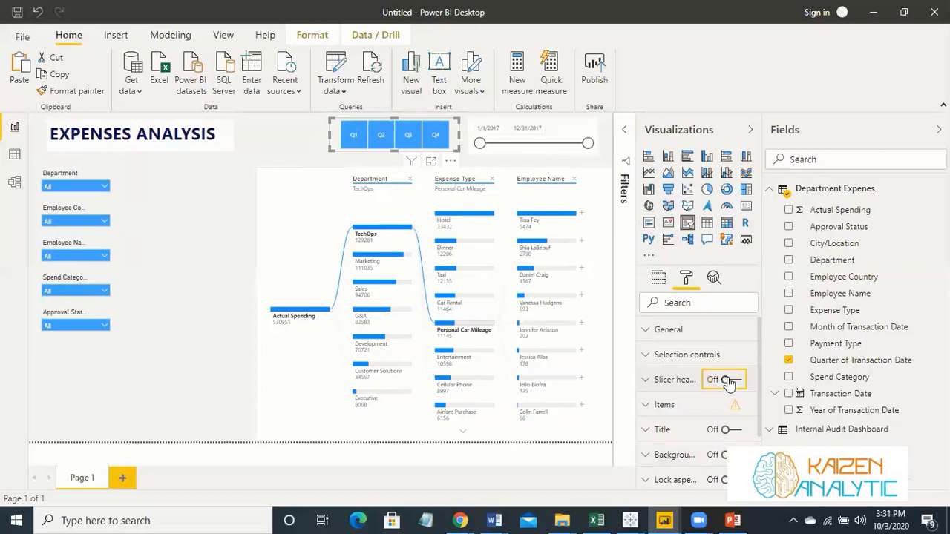
left_click(397, 147)
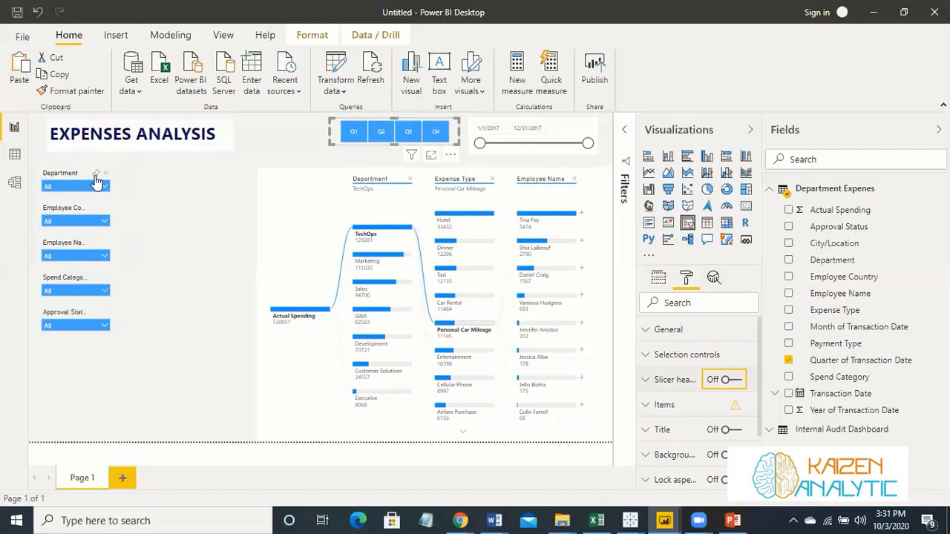
- Copy the Department slicer's formatting onto the transaction date range slicer with the Format painter
left_click(89, 205)
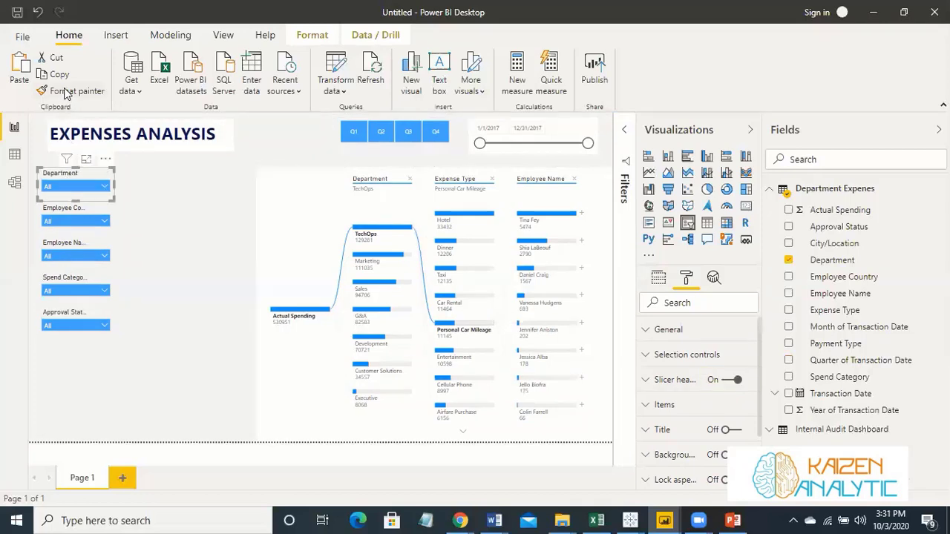
left_click(71, 91)
left_click(560, 133)
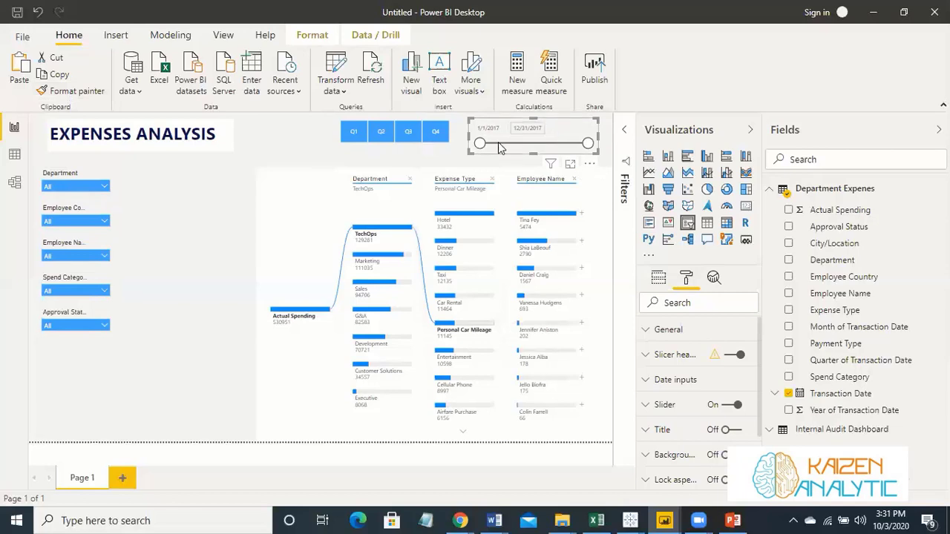
- Set the date range slicer's date inputs to a white font color on a blue background
left_click(645, 381)
left_click(667, 422)
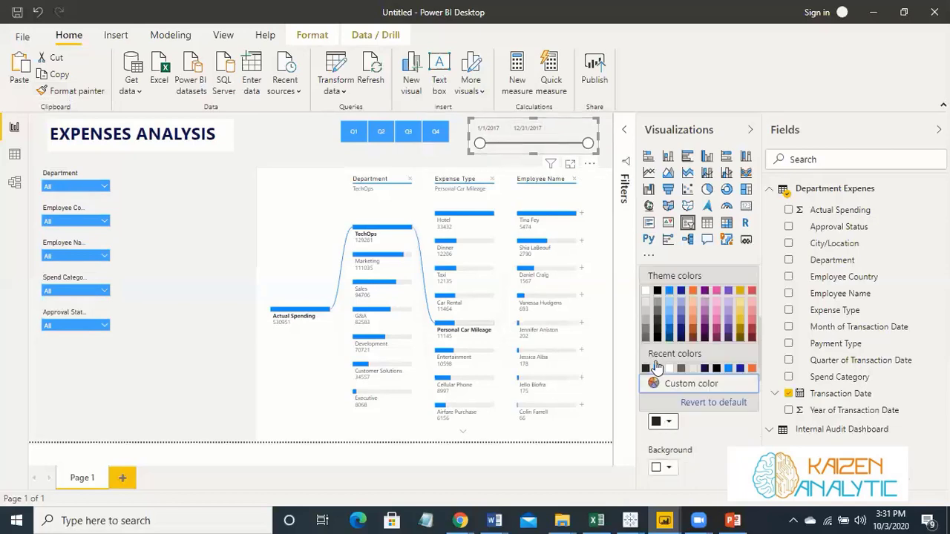
left_click(651, 327)
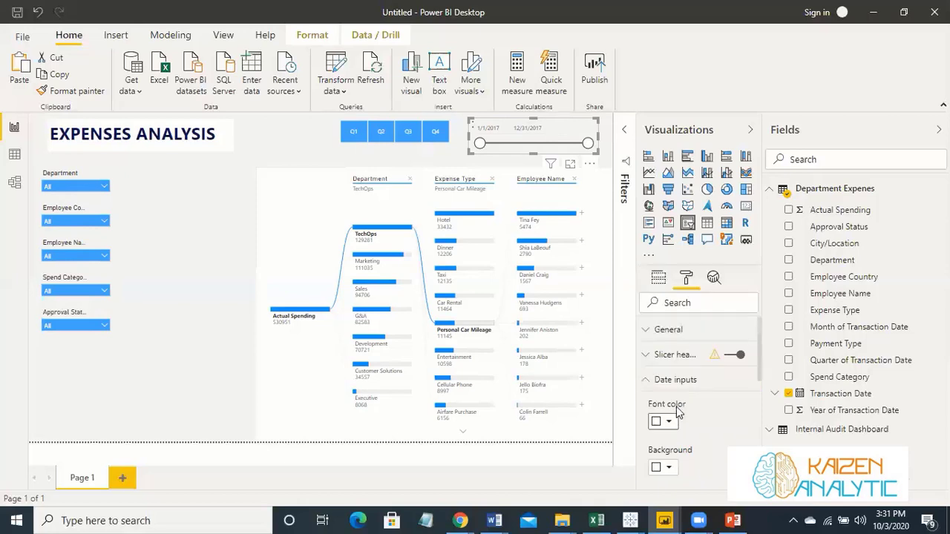
scroll(668, 334, "down", 2)
scroll(669, 333, "up", 2)
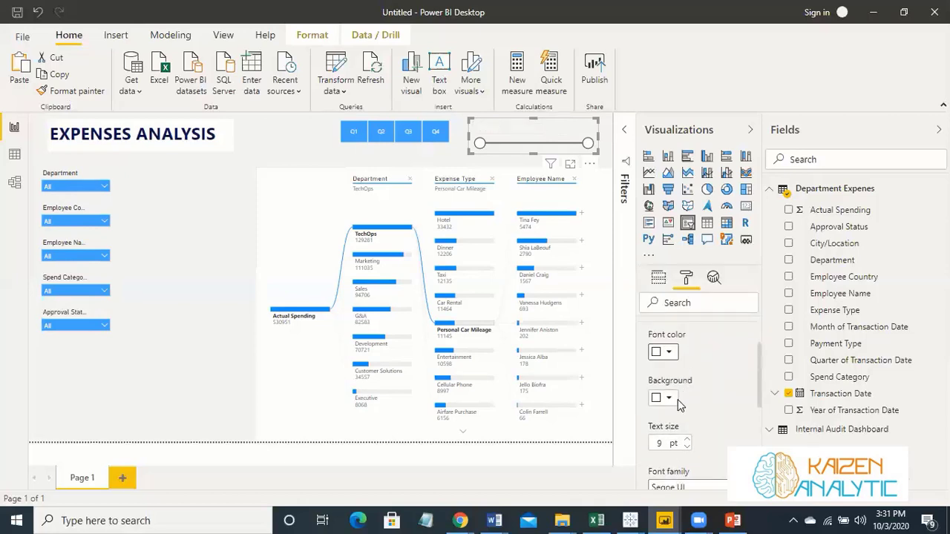
left_click(669, 399)
left_click(667, 297)
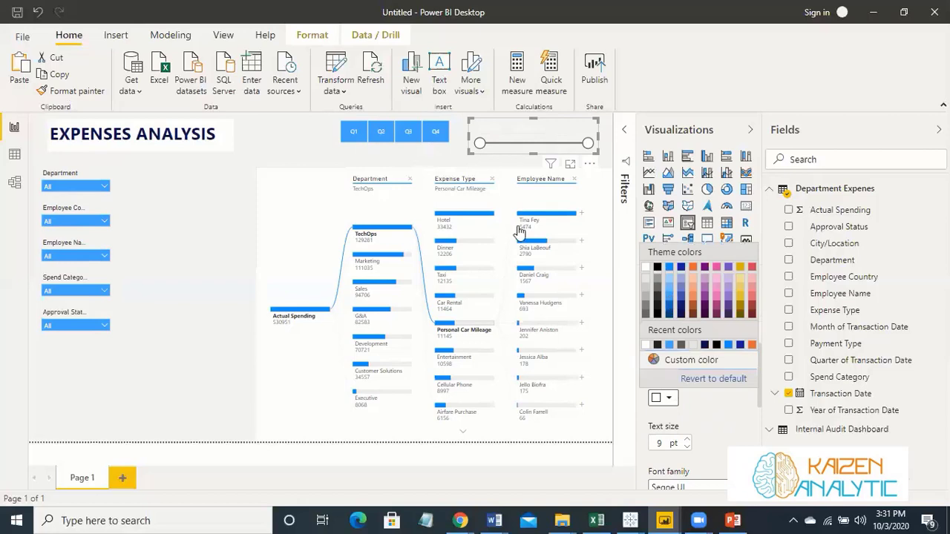
left_click(179, 258)
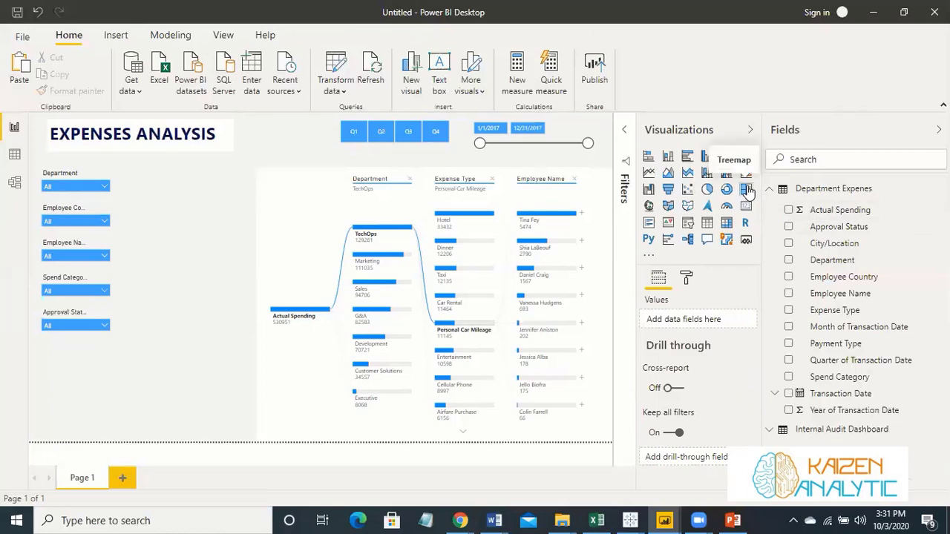
- Add a treemap below the slicers showing Actual Spending grouped by Department and Expense Type
left_click_drag(747, 191, 251, 374)
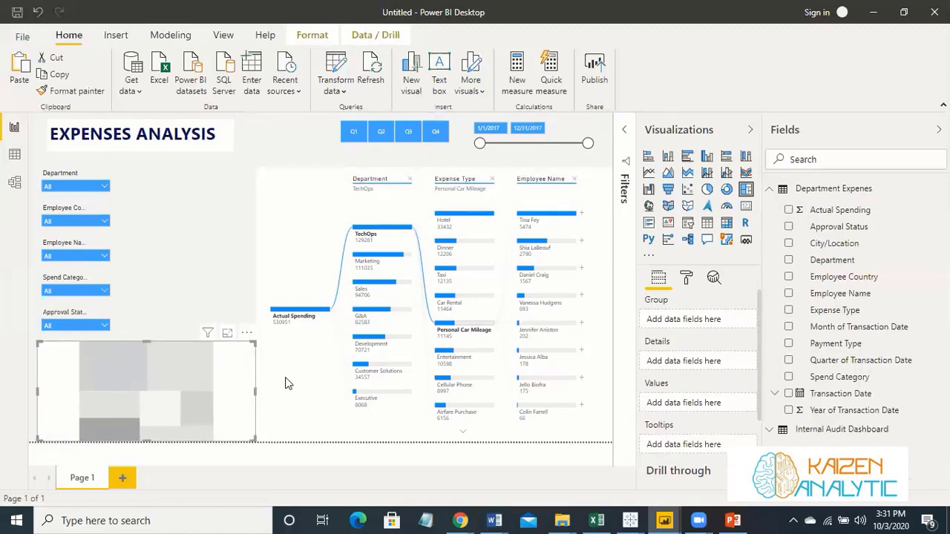
left_click_drag(792, 214, 683, 404)
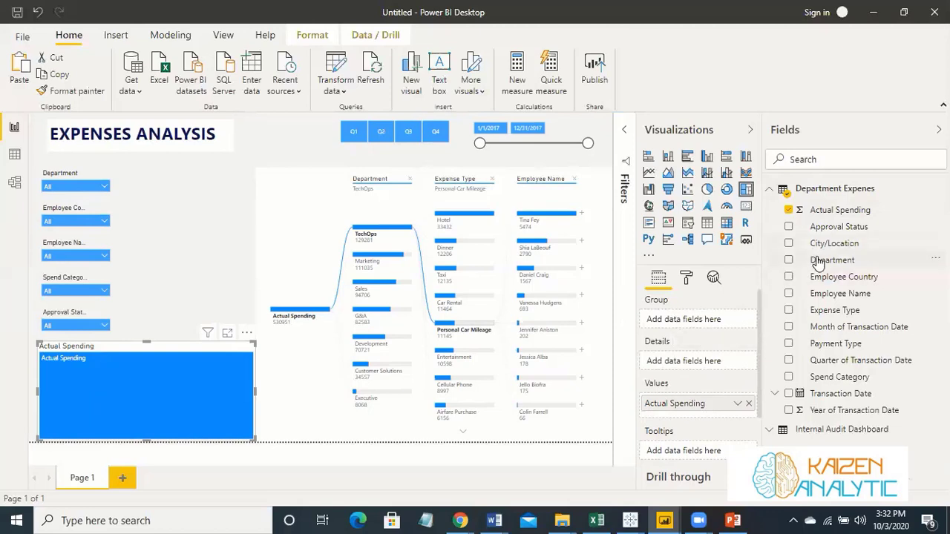
left_click_drag(815, 260, 694, 319)
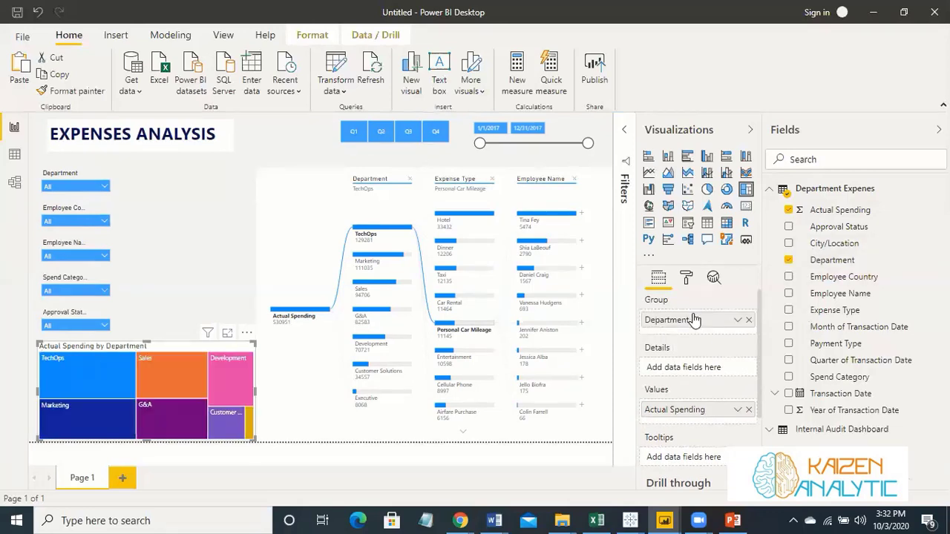
left_click_drag(830, 311, 704, 333)
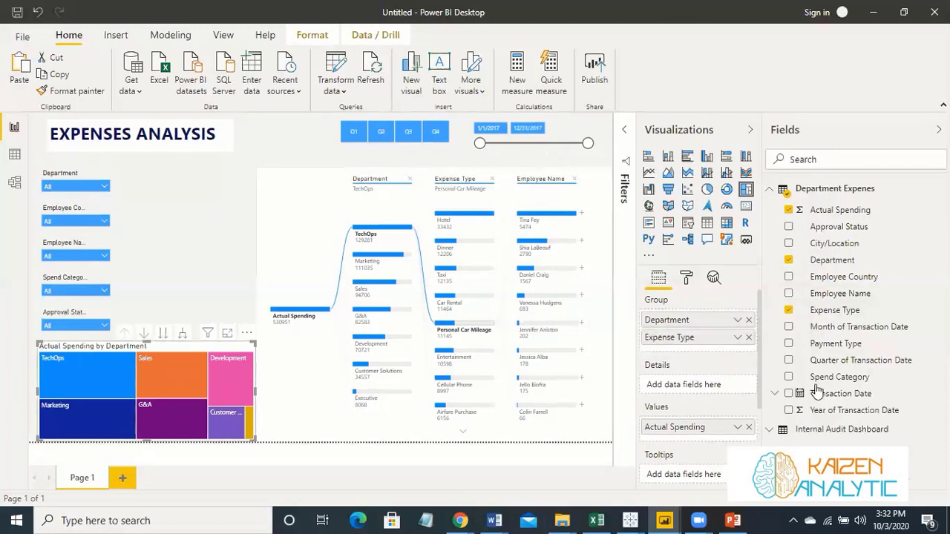
left_click(748, 337)
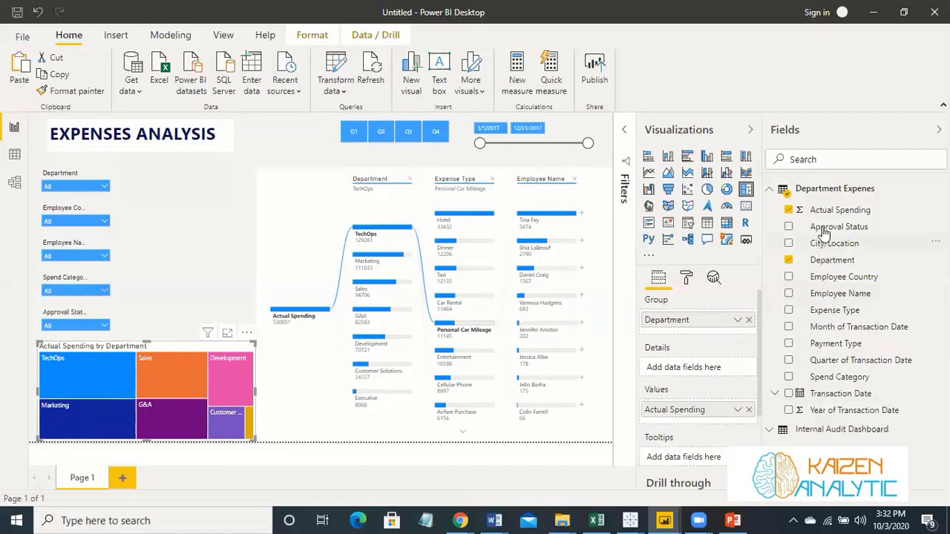
left_click_drag(833, 310, 703, 328)
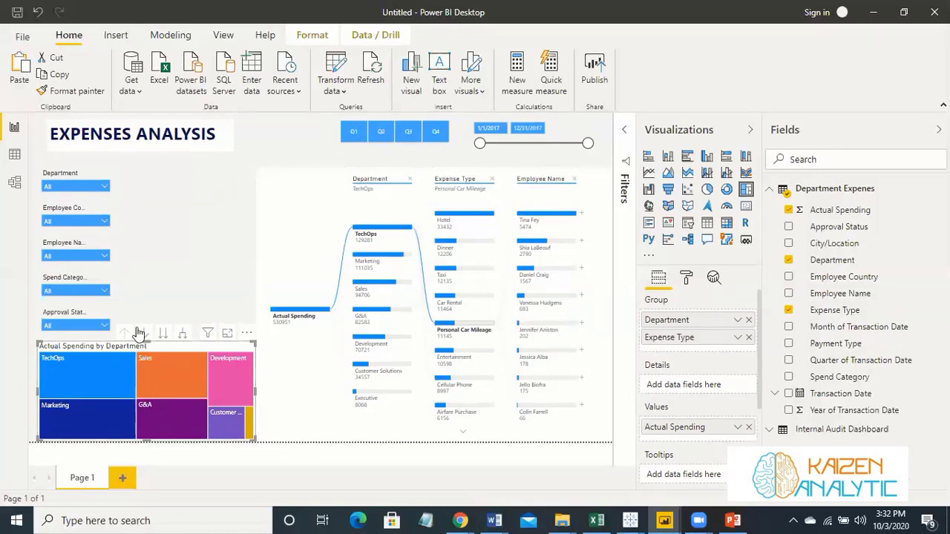
- Drill down into the Sales department in the treemap to view its expense types, and drill back up
mouse_move(171, 384)
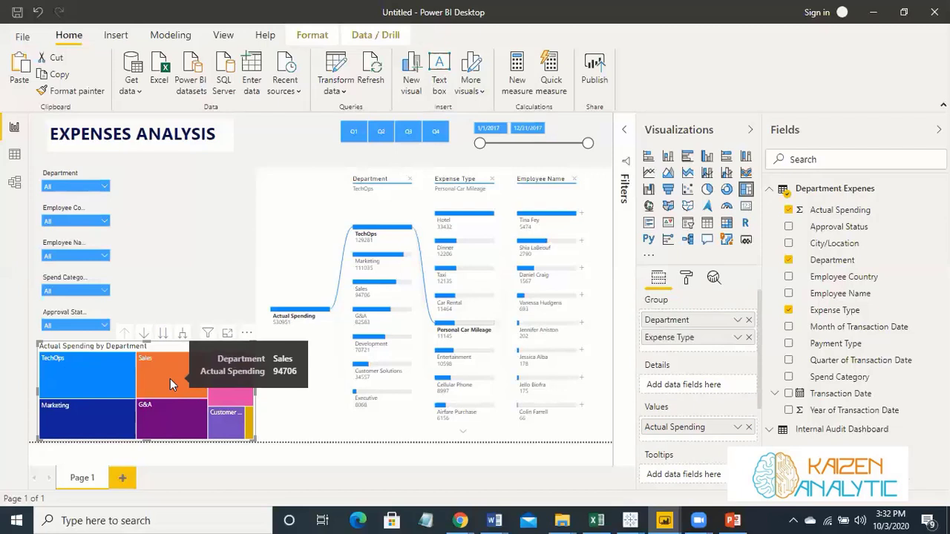
right_click(170, 381)
left_click(187, 241)
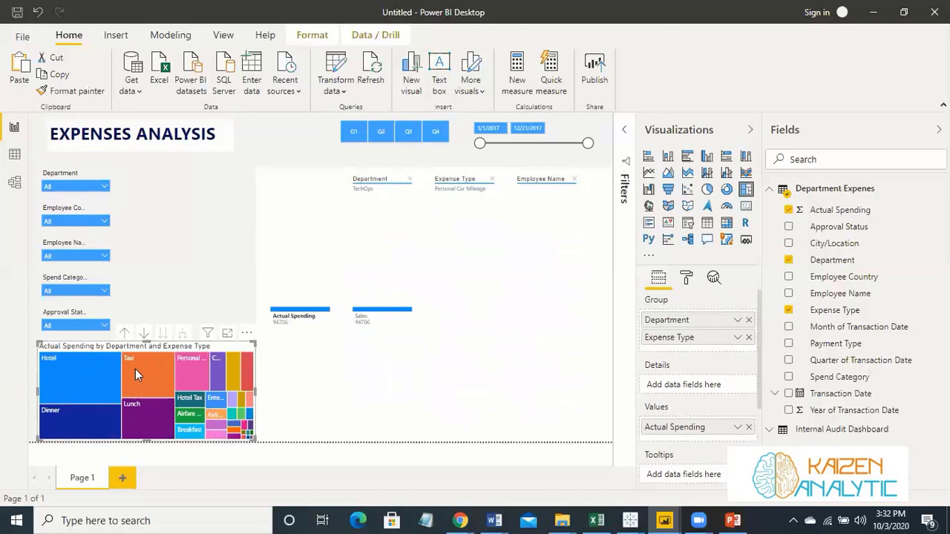
mouse_move(135, 369)
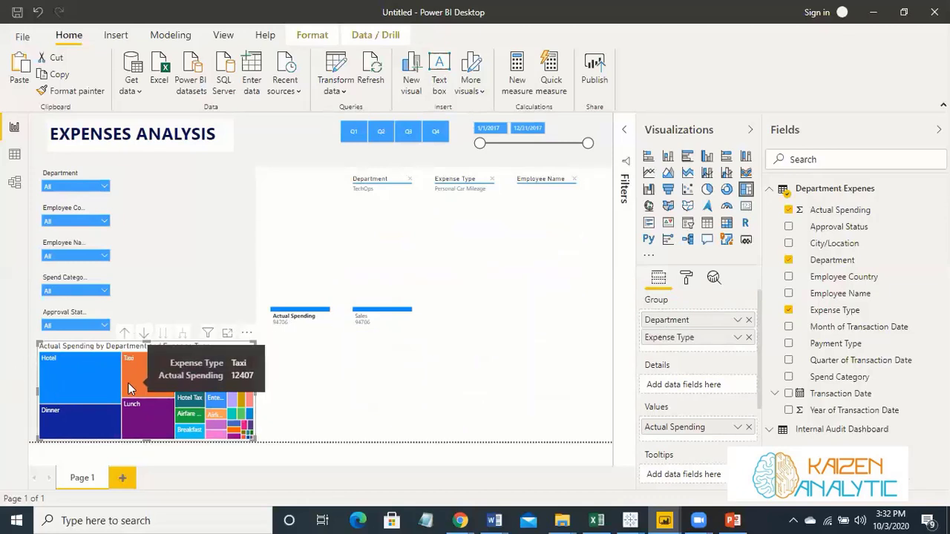
left_click(124, 337)
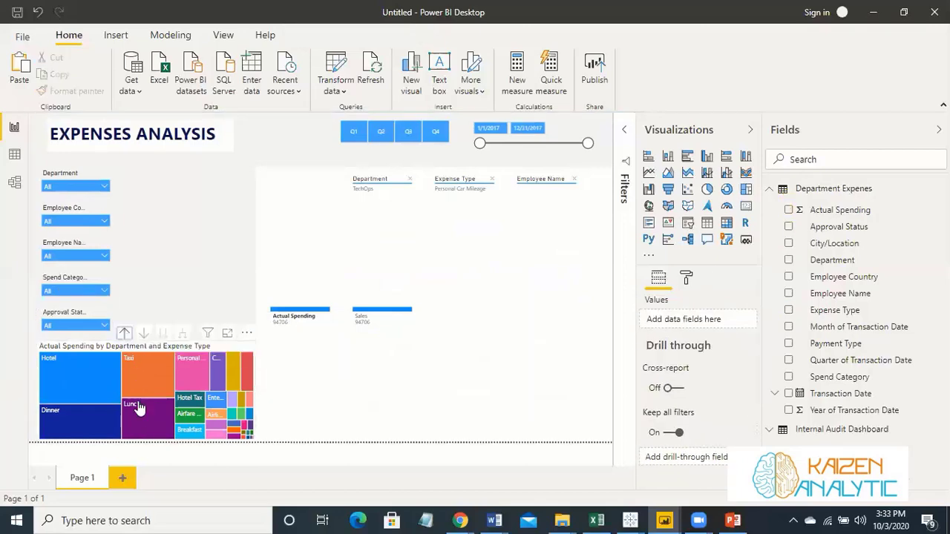
left_click(148, 425)
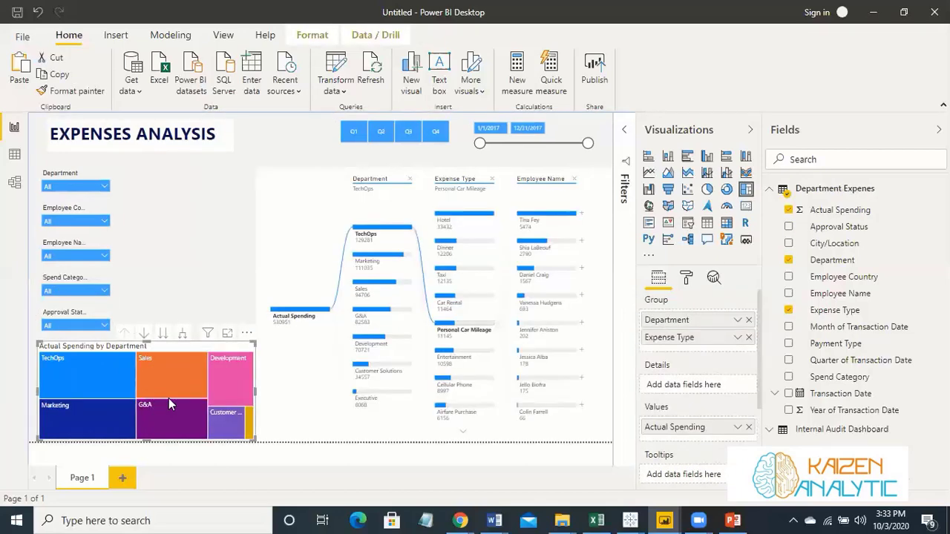
- Drill down into the Development department in the treemap to view its expense types, and return to the department level
right_click(229, 376)
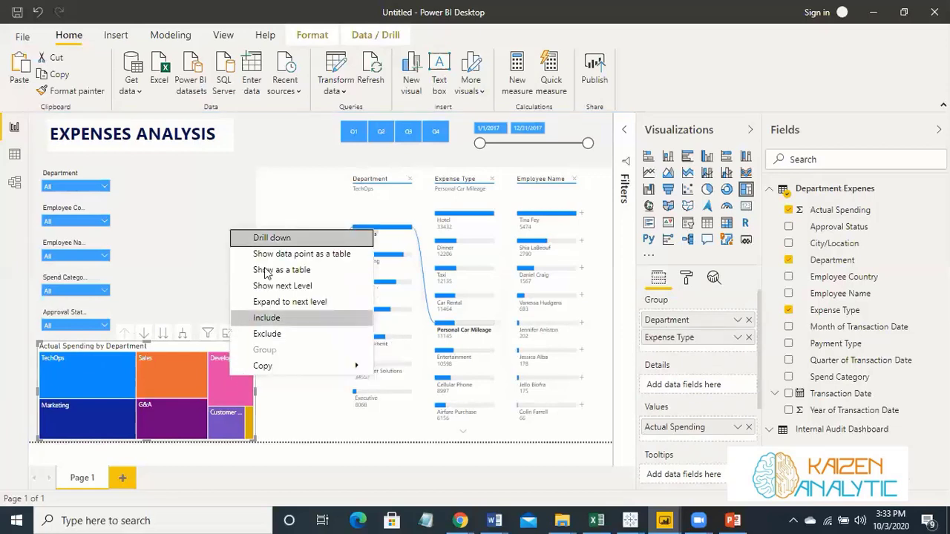
left_click(269, 237)
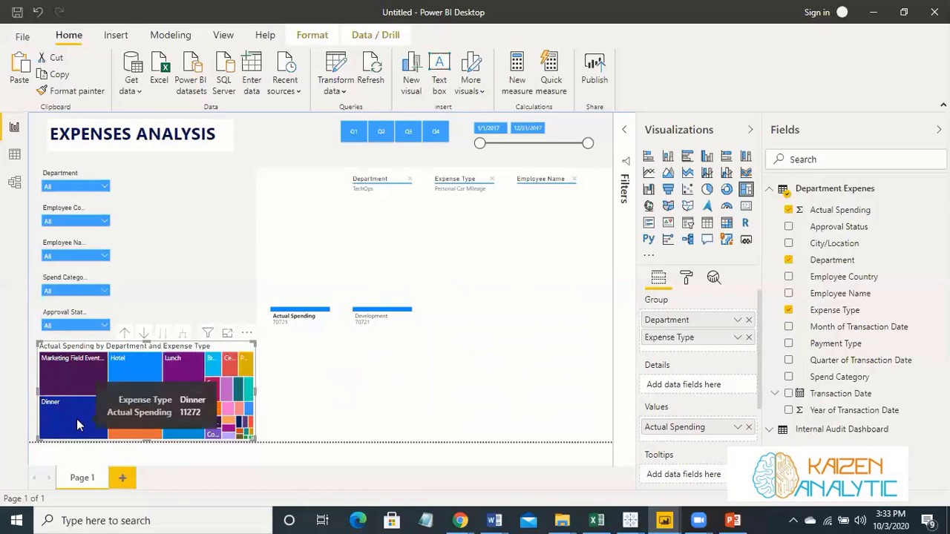
left_click(125, 334)
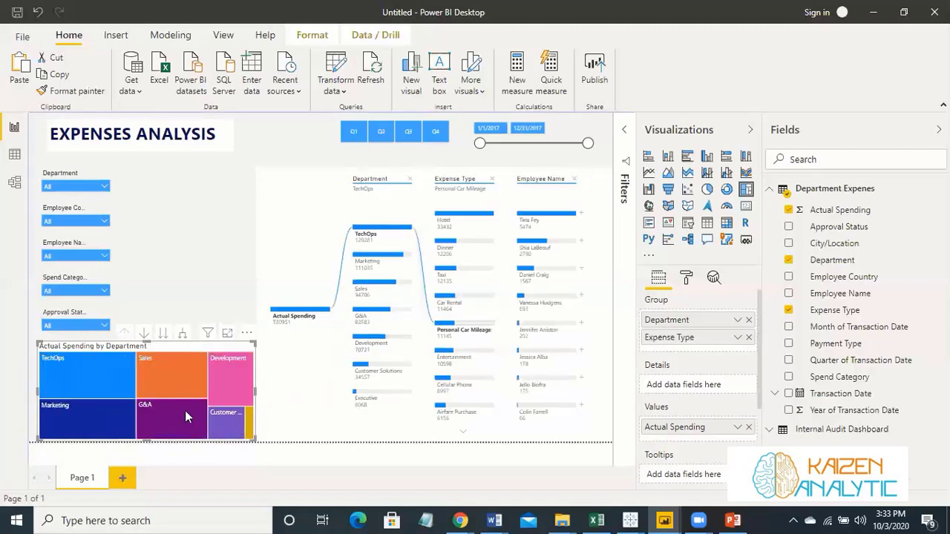
left_click(219, 258)
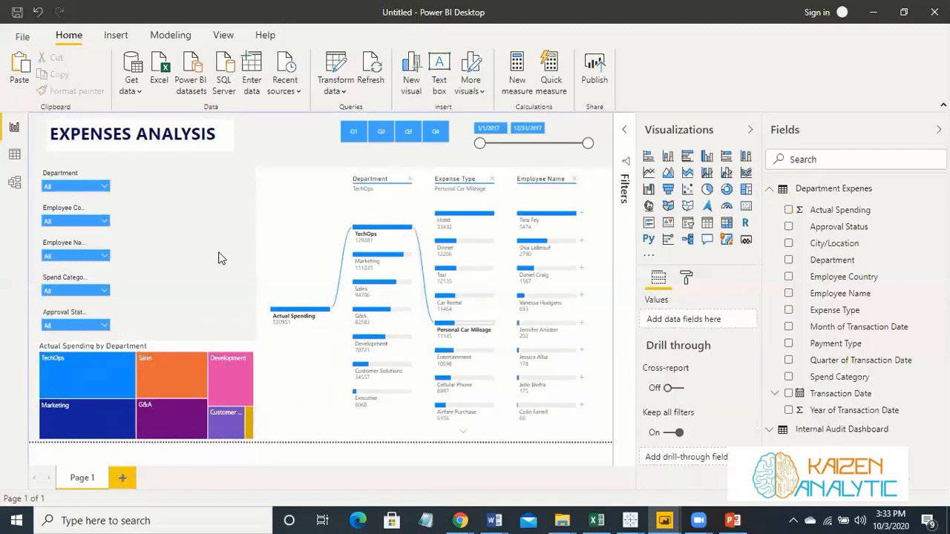
- Turn off the background of the Actual Spending by Department treemap
left_click(156, 344)
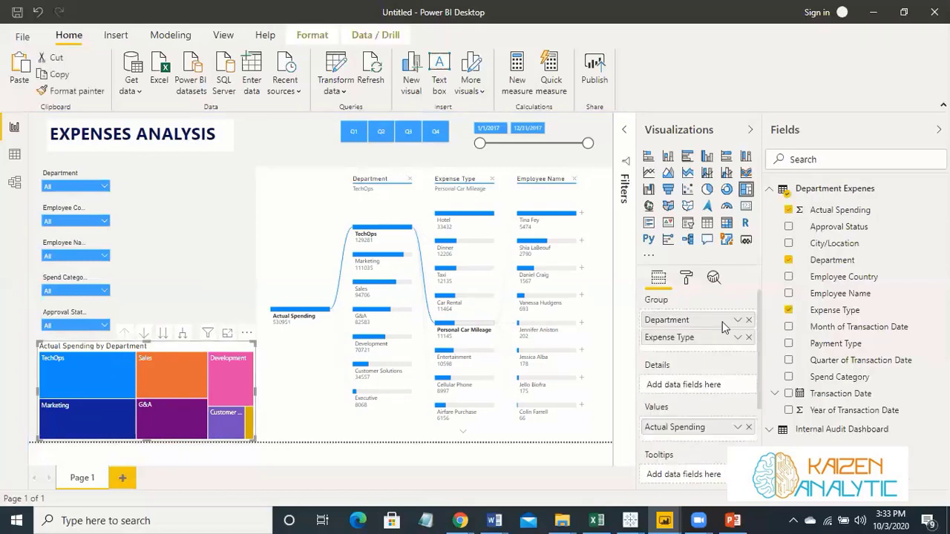
left_click(685, 277)
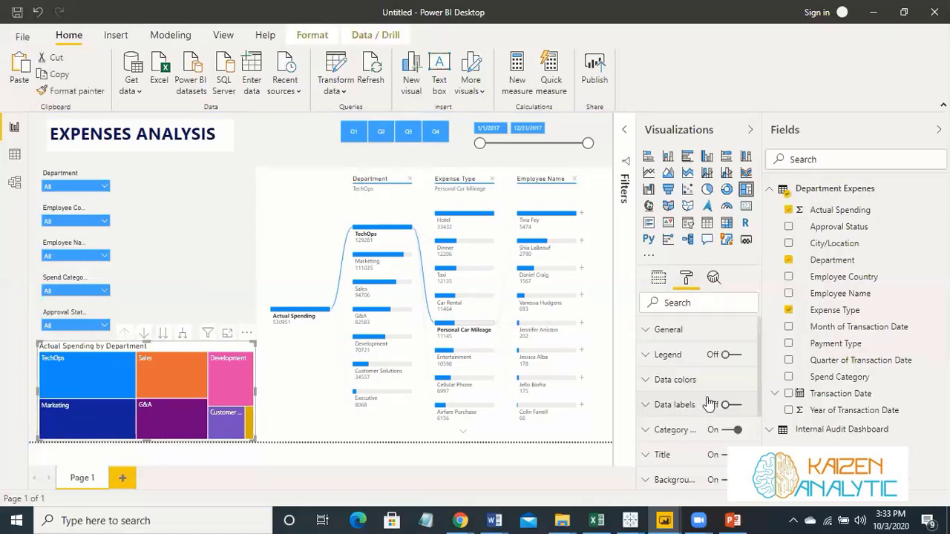
scroll(713, 408, "down", 2)
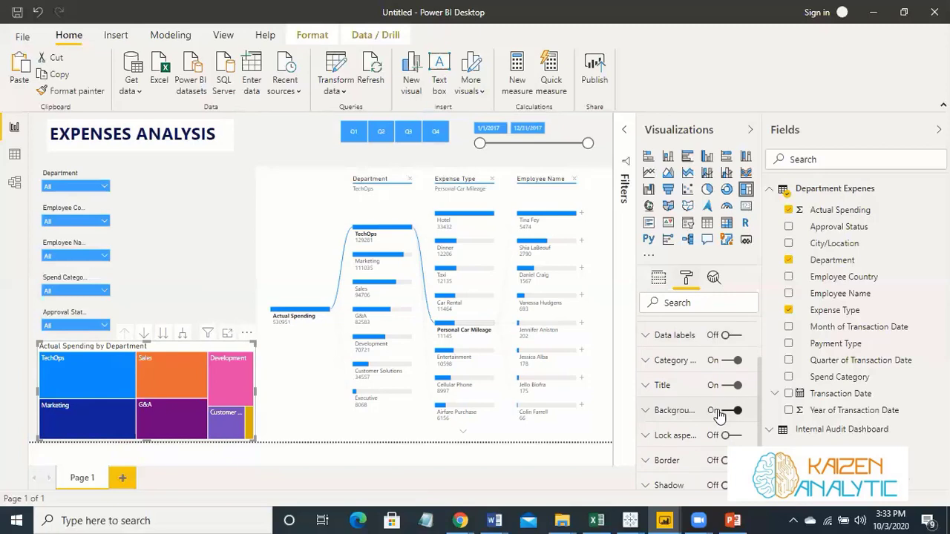
left_click(725, 413)
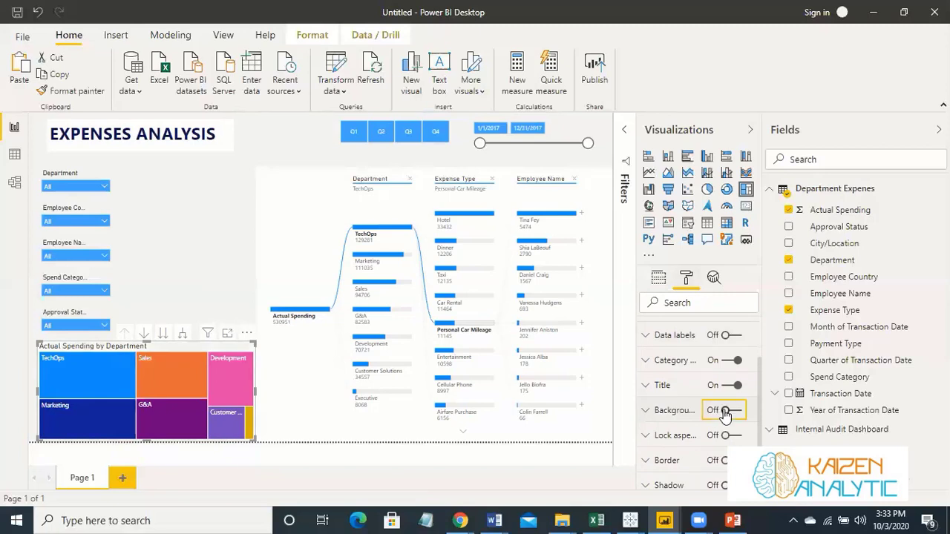
- Set the treemap title's font color to dark blue and center its alignment
left_click(667, 383)
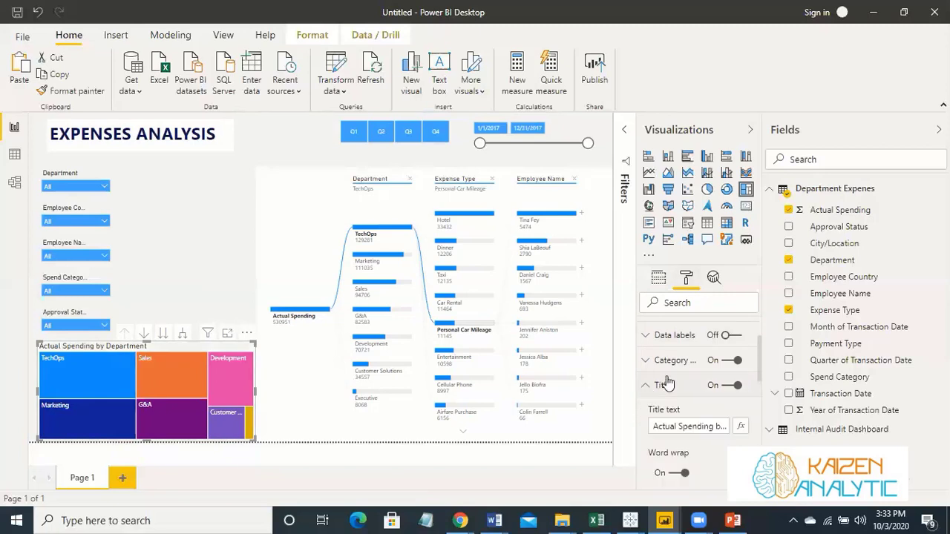
scroll(667, 383, "down", 1)
scroll(668, 382, "down", 1)
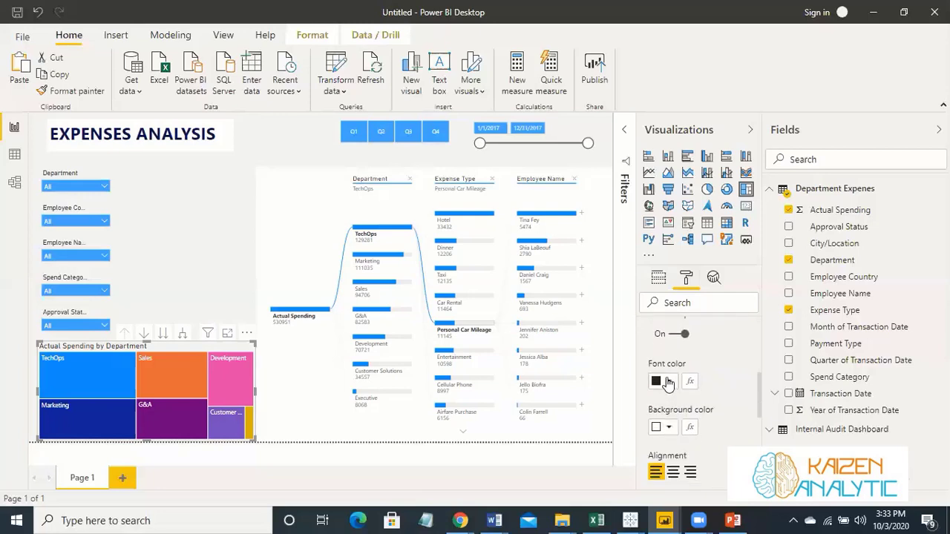
left_click(668, 381)
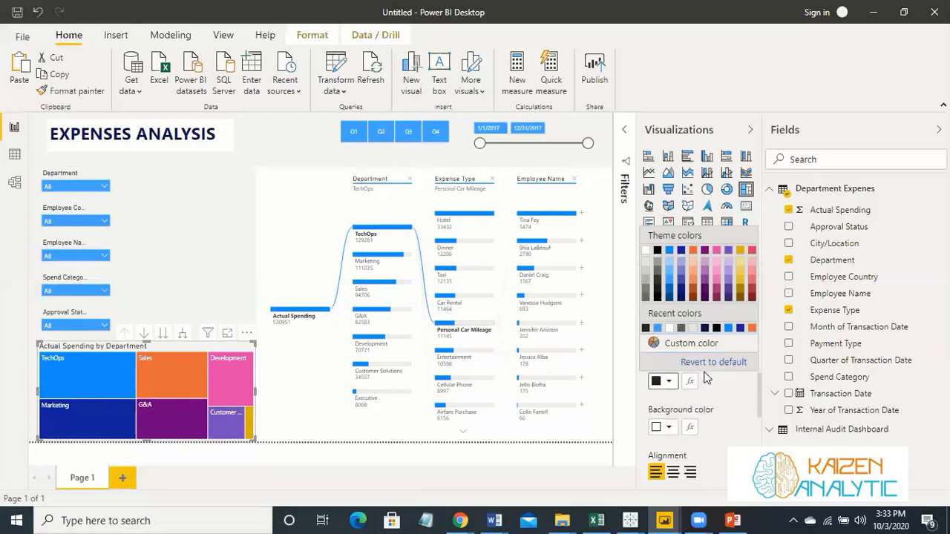
scroll(698, 371, "down", 4)
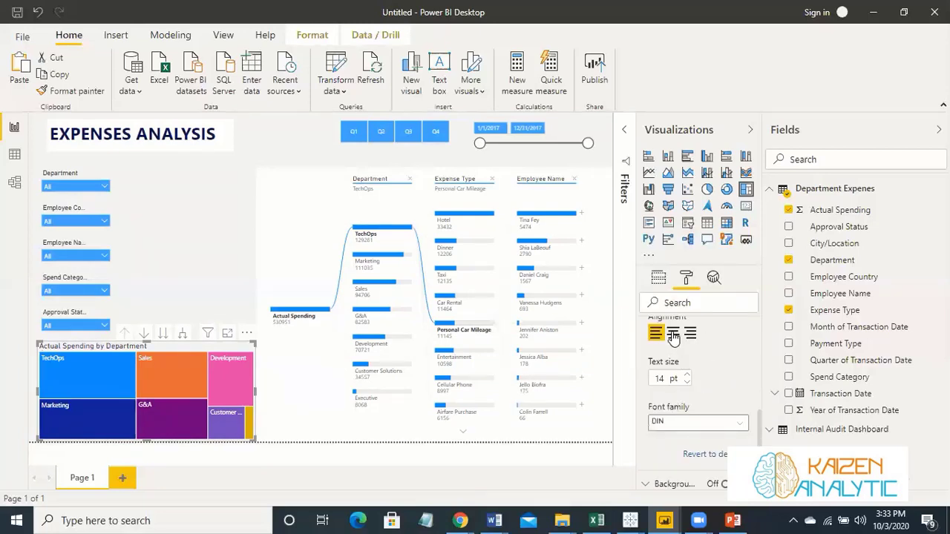
left_click(673, 335)
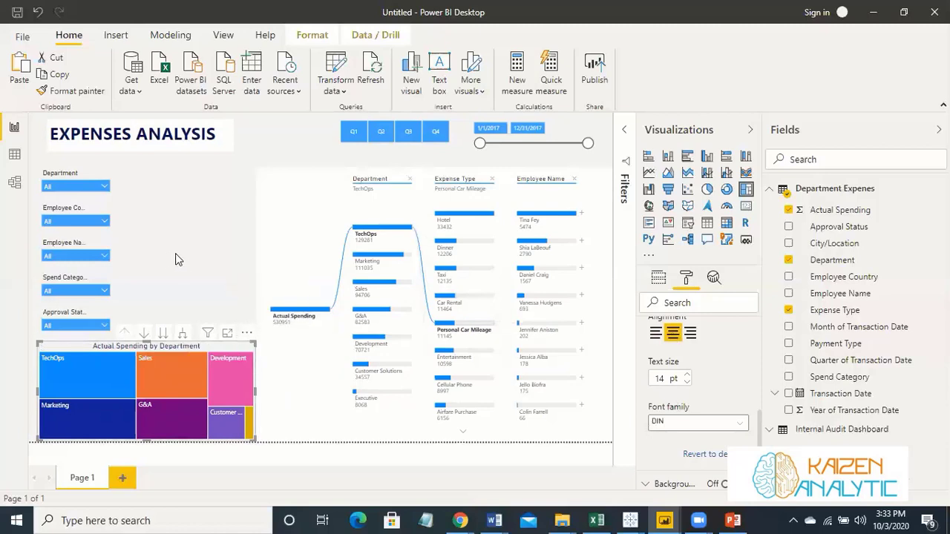
left_click(265, 187)
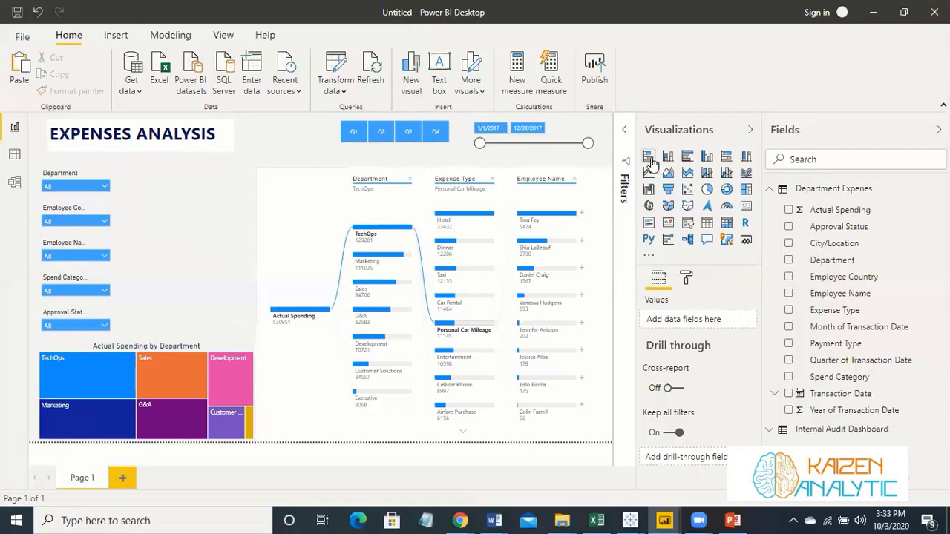
- Add a stacked bar chart between the slicers and the decomposition tree, stretching it down to just above the treemap
left_click_drag(650, 162, 188, 169)
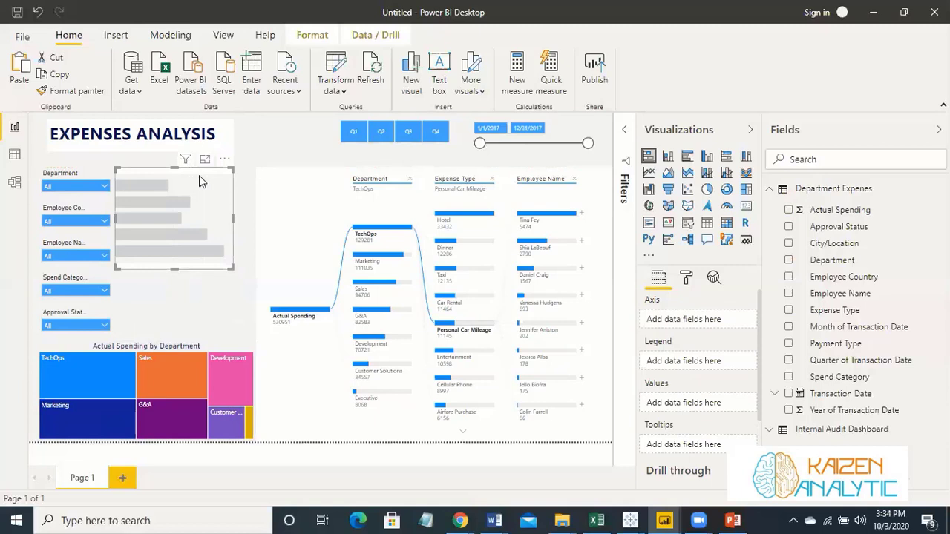
key("Right")
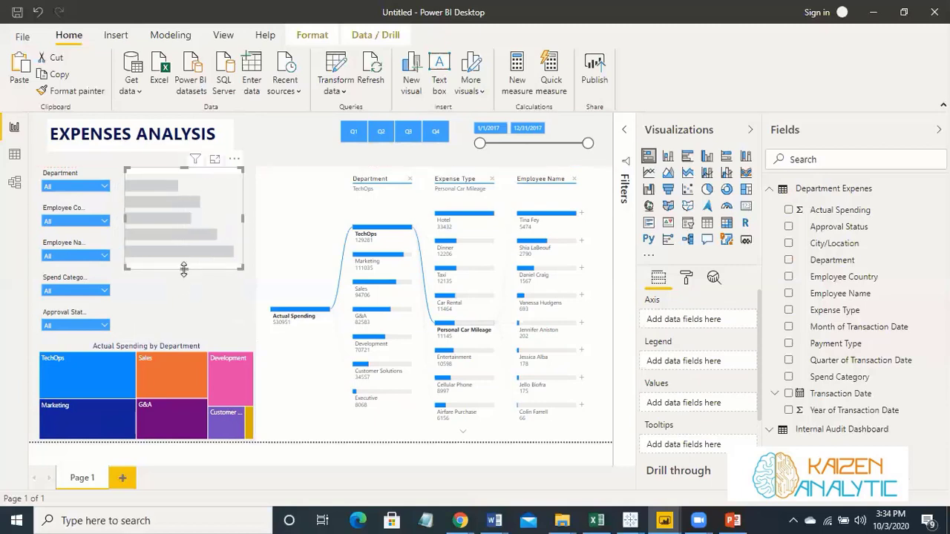
left_click_drag(182, 283, 166, 331)
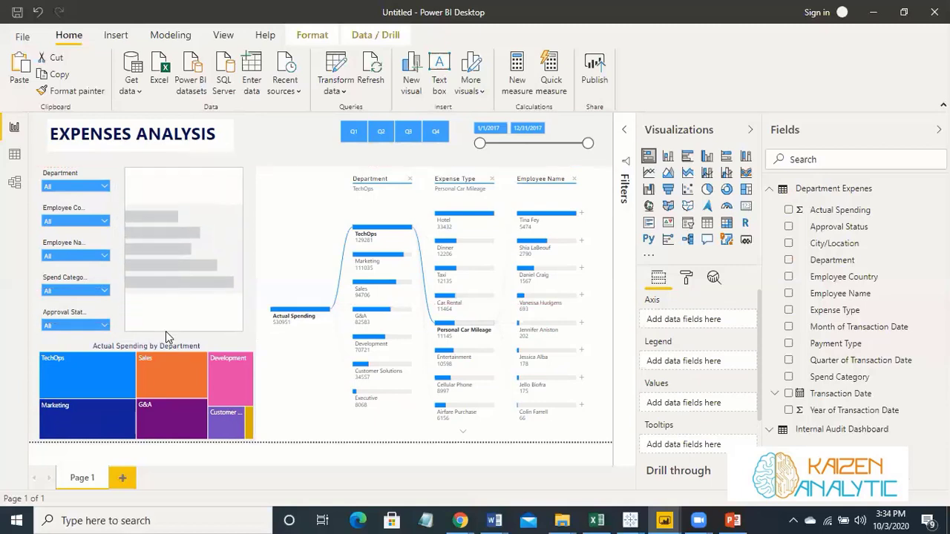
- Fill the bar chart with Actual Spending as values, Expense Type as axis and Payment Type as legend
mouse_move(373, 291)
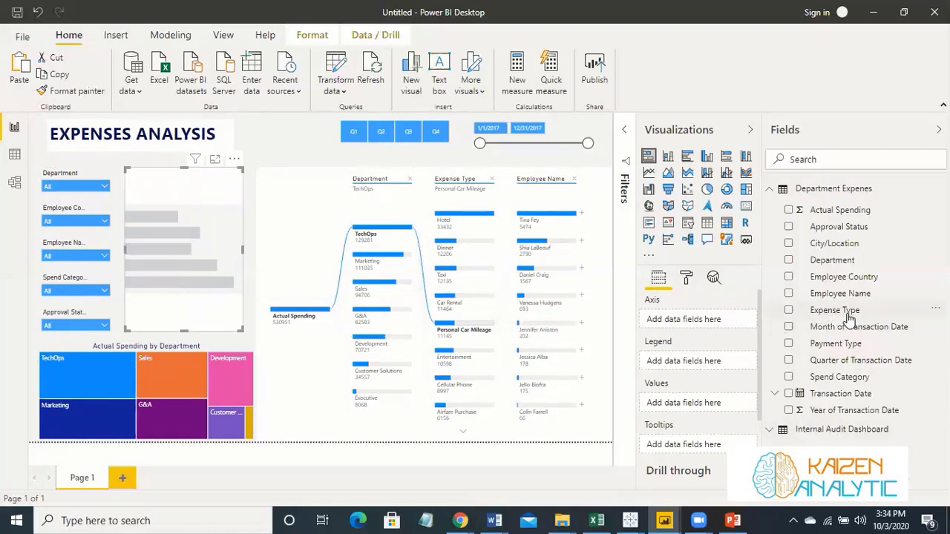
left_click(791, 211)
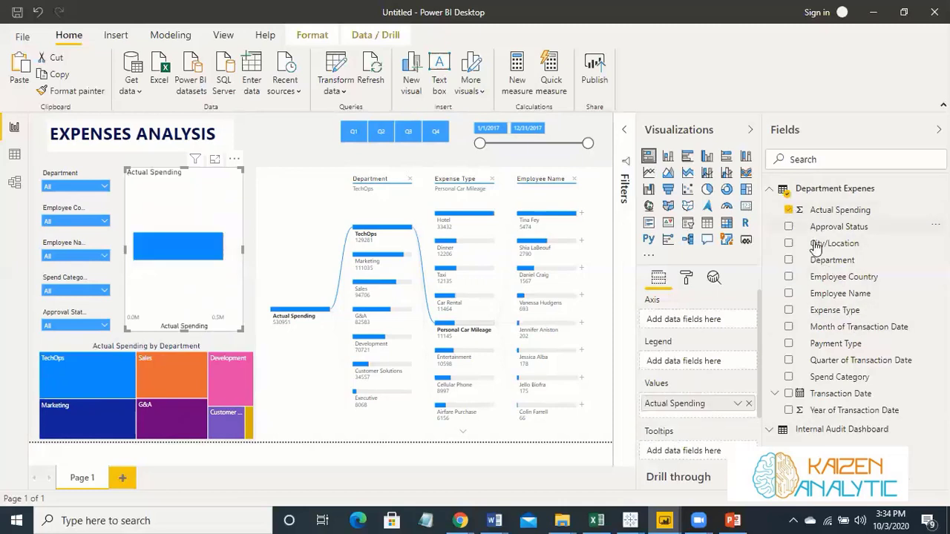
left_click(792, 346)
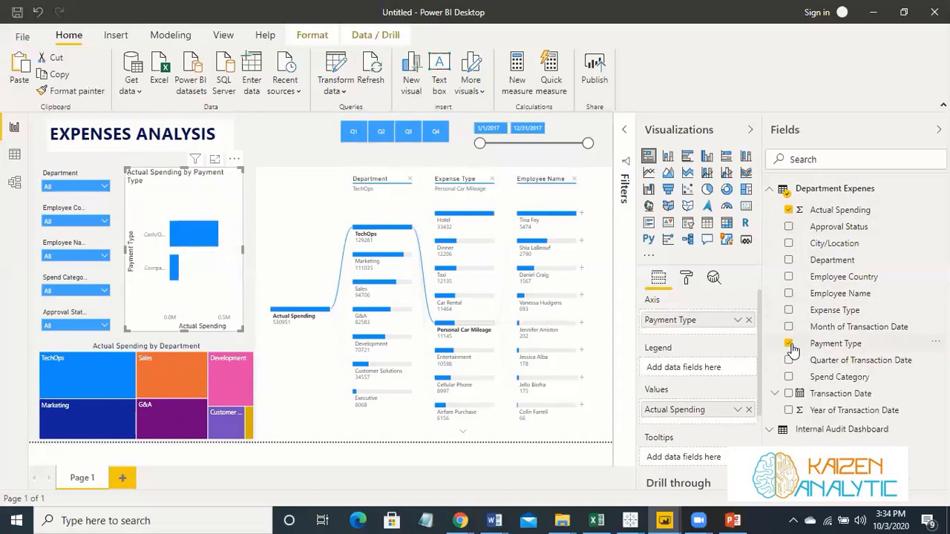
left_click_drag(691, 331, 689, 369)
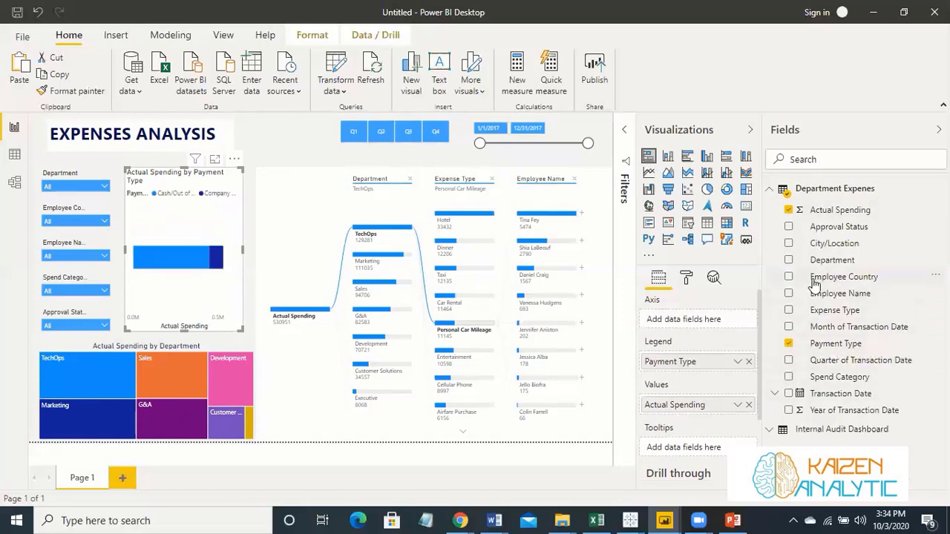
left_click(789, 311)
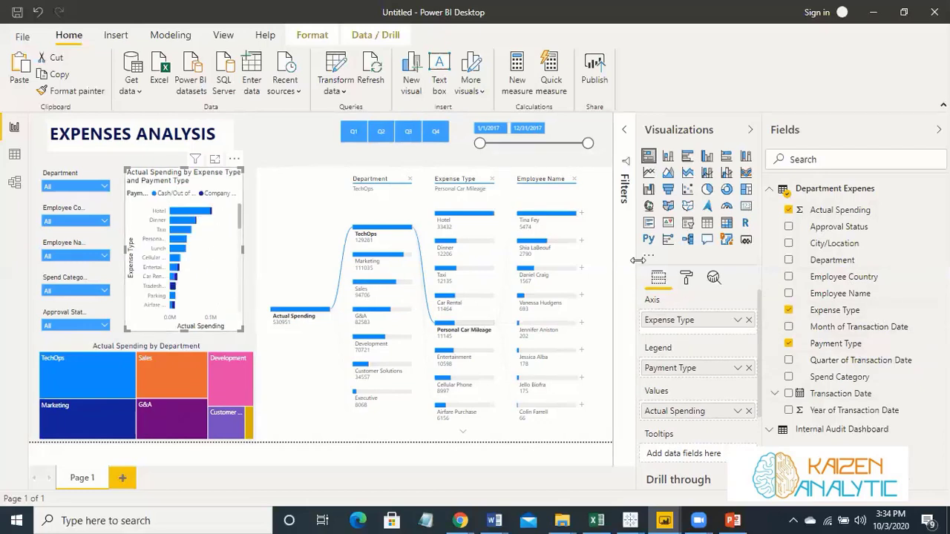
- Shorten the title of the stacked bar chart to "Spending by Expense" in its title formatting settings
left_click(687, 280)
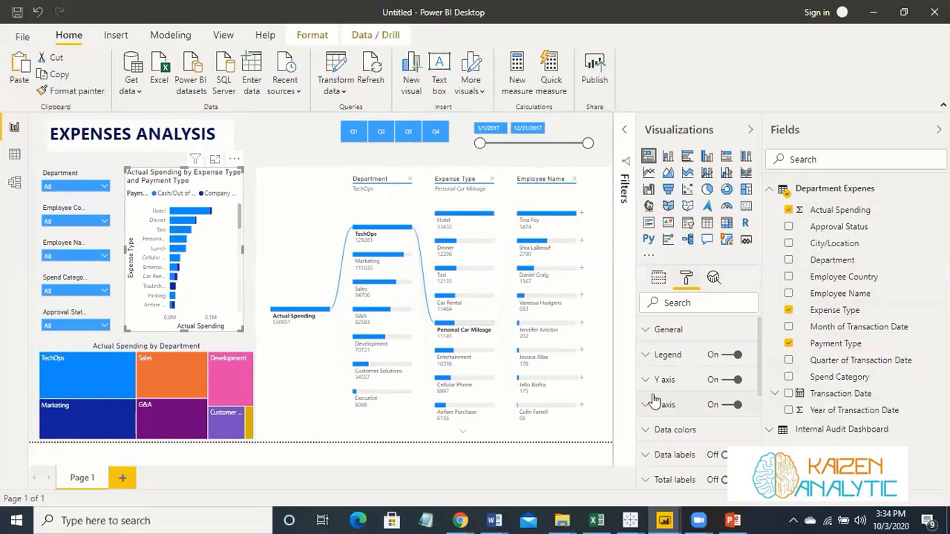
scroll(661, 401, "down", 2)
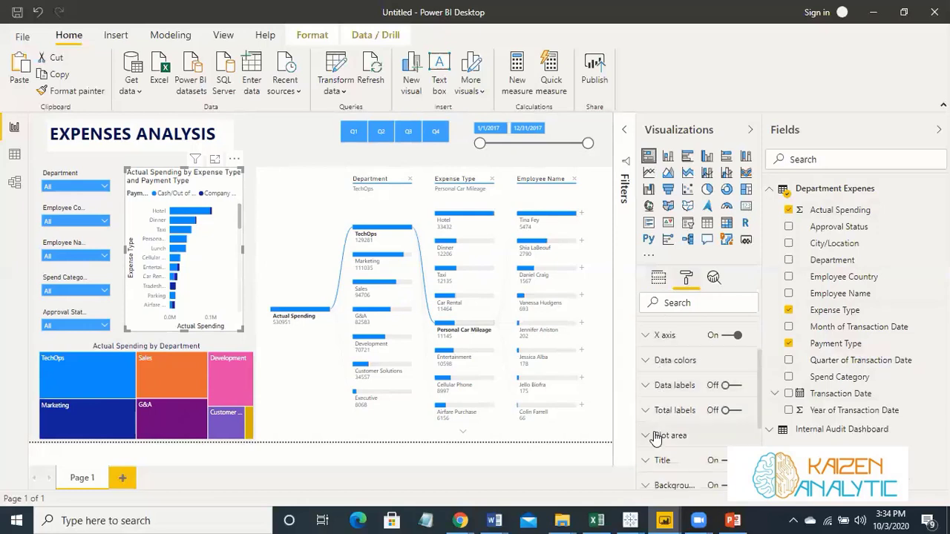
scroll(648, 419, "down", 2)
left_click(646, 392)
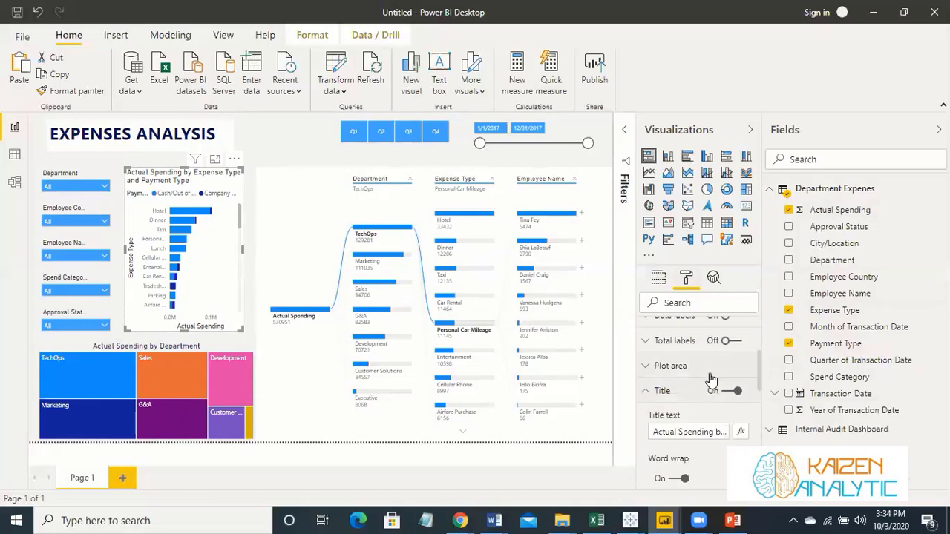
scroll(672, 379, "down", 2)
left_click(679, 364)
key("BackSpace")
key("BackSpace")
key("BackSpace")
key("BackSpace")
key("BackSpace")
key("BackSpace")
key("BackSpace")
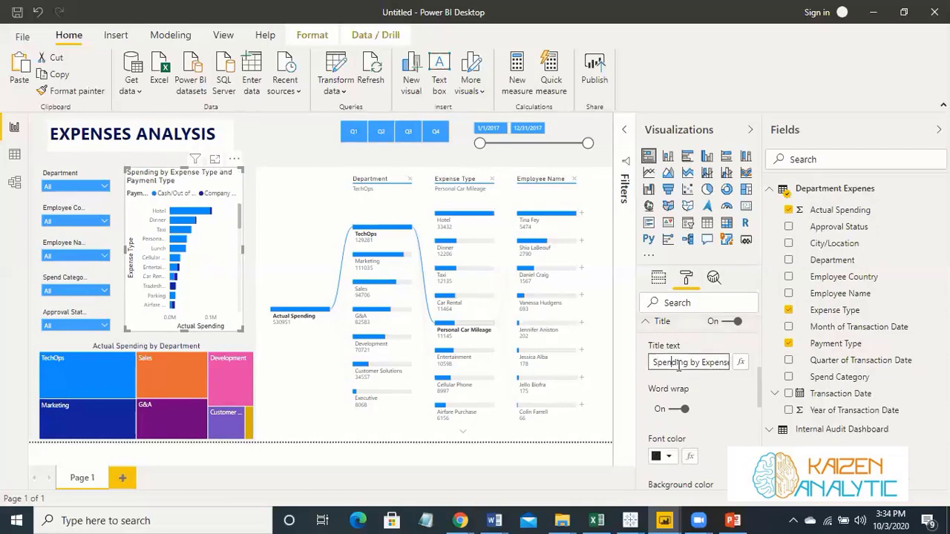
key("Right")
key("Right")
key("Right")
key("Right")
key("Right")
key("Right")
key("Right")
key("Right")
key("Right")
key("Right")
key("Left")
key("Left")
key("Left")
key("Left")
key("Left")
key("Left")
key("Left")
key("Left")
key("Left")
key("Left")
key("shift+End")
key("Delete")
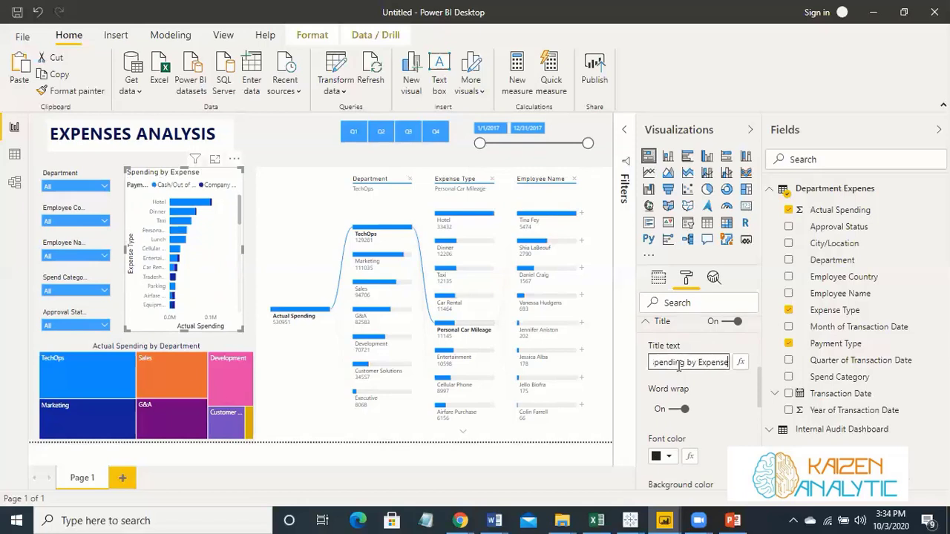
- Set the font color of the Spending by Expense title to dark blue and center its alignment
scroll(687, 429, "down", 1)
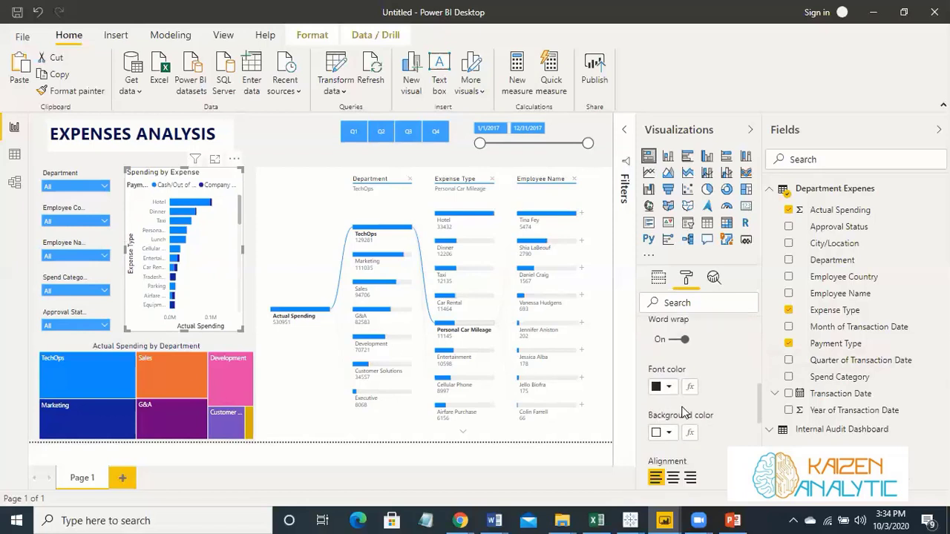
left_click(669, 388)
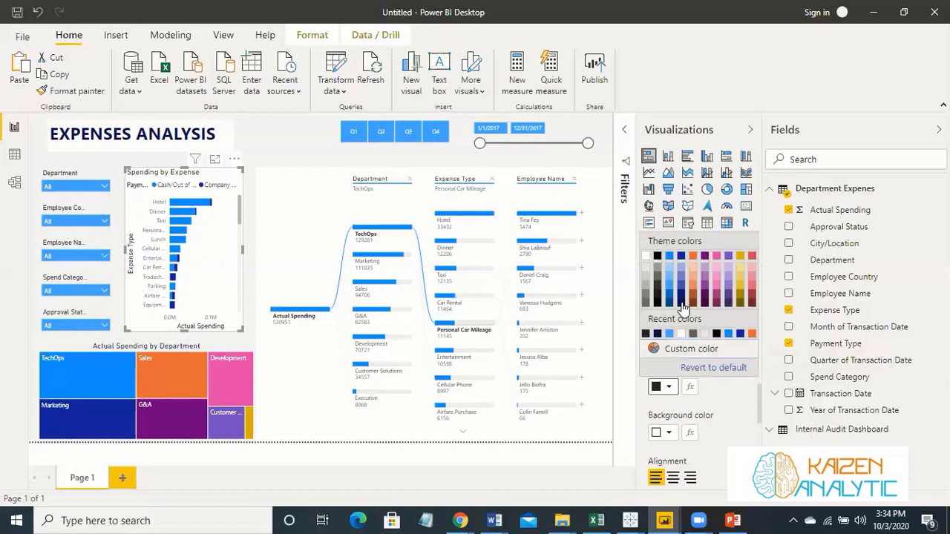
left_click(677, 417)
left_click(673, 479)
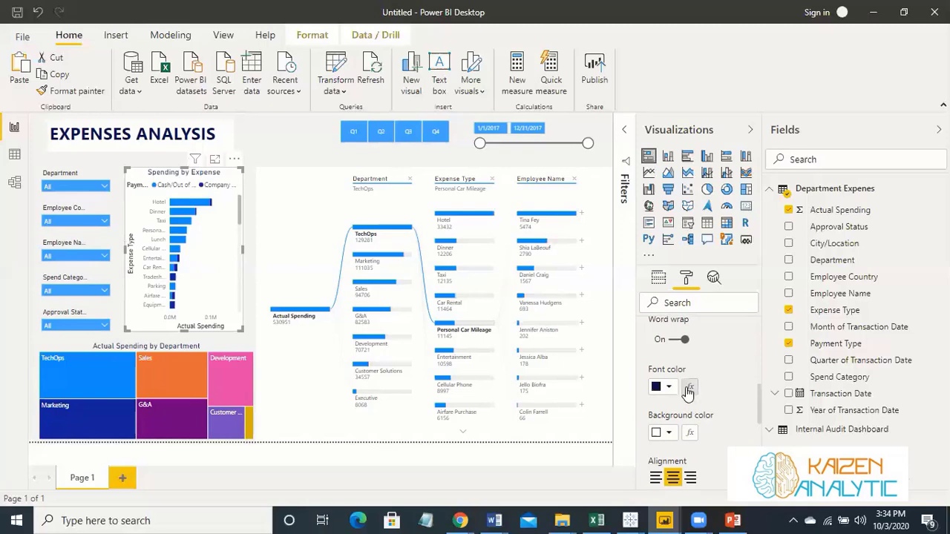
- Turn off the Spending by Expense chart's background and hide the titles of its X and Y axes
scroll(688, 393, "down", 6)
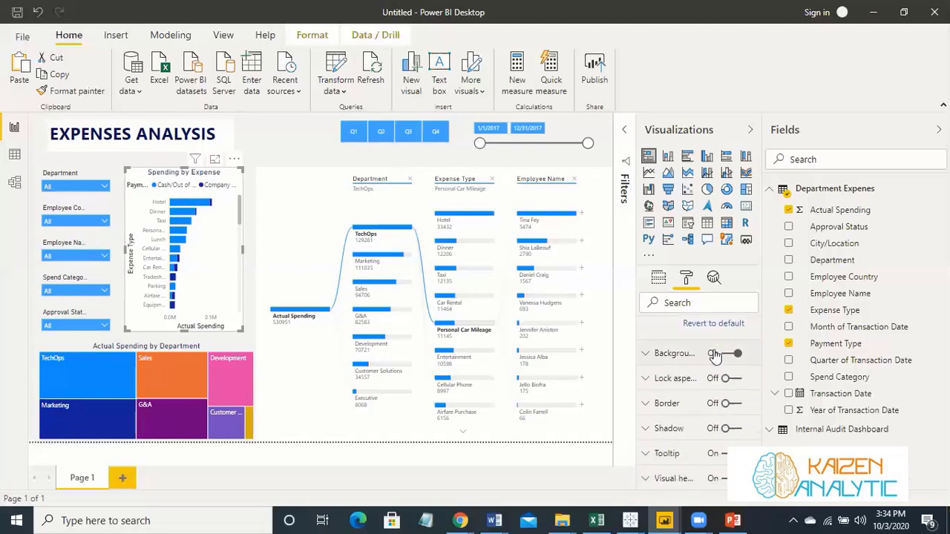
left_click(715, 354)
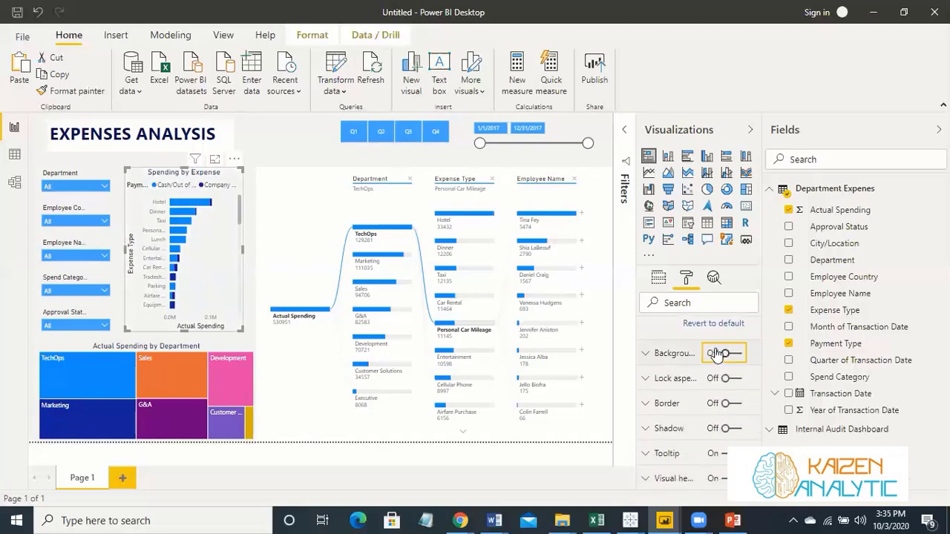
scroll(698, 386, "up", 5)
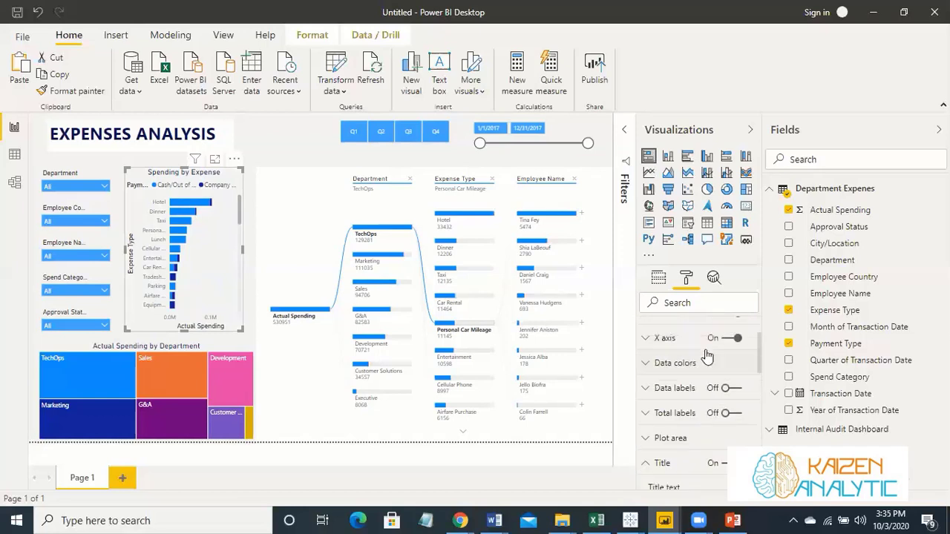
left_click(649, 339)
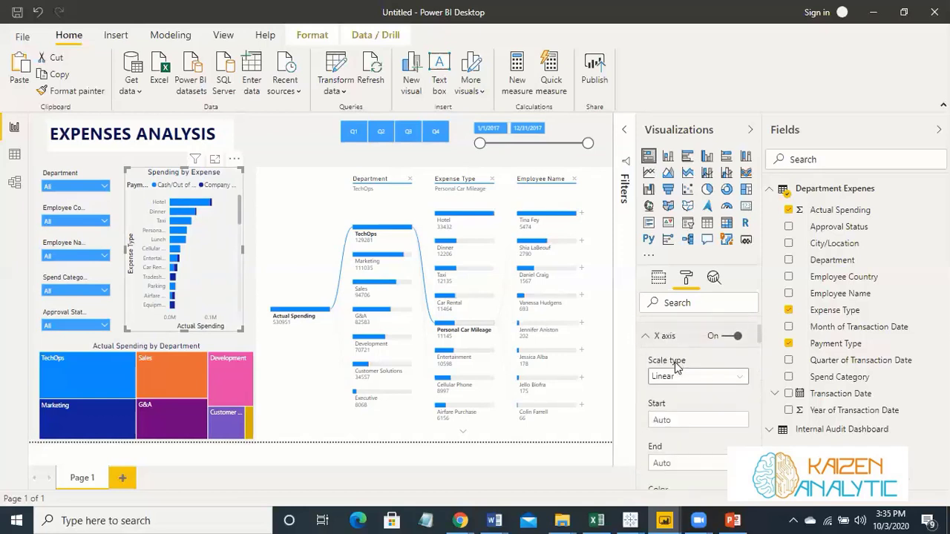
scroll(681, 406, "down", 4)
scroll(682, 406, "down", 3)
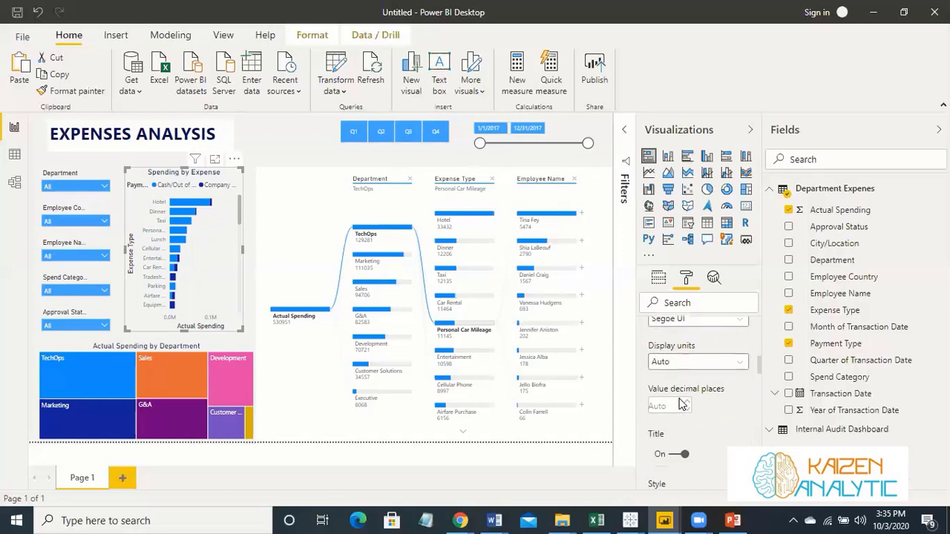
left_click(671, 386)
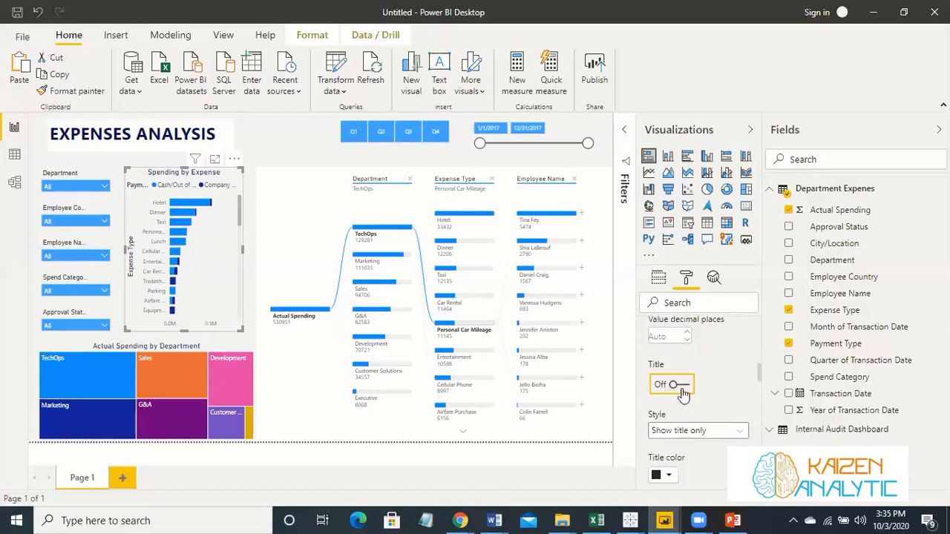
scroll(682, 394, "up", 4)
scroll(683, 395, "up", 2)
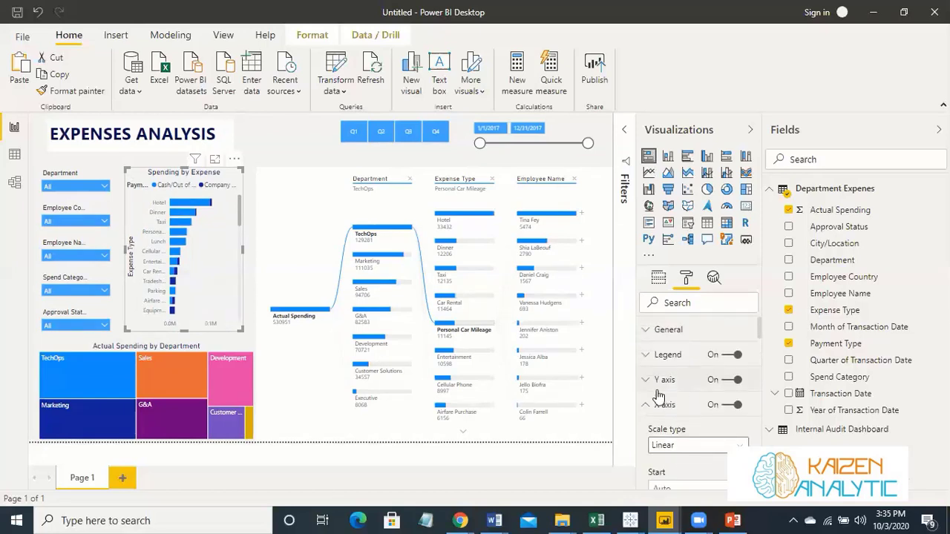
scroll(706, 401, "down", 6)
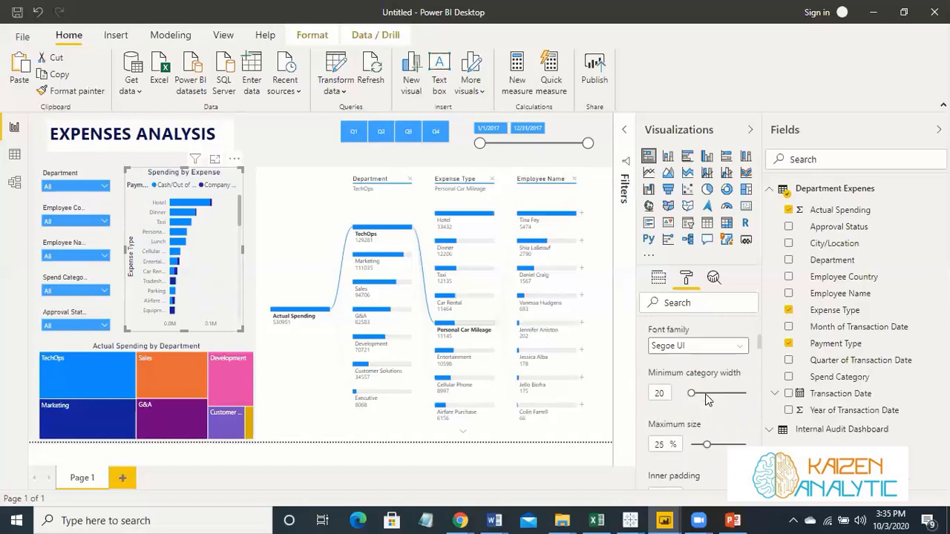
left_click(670, 408)
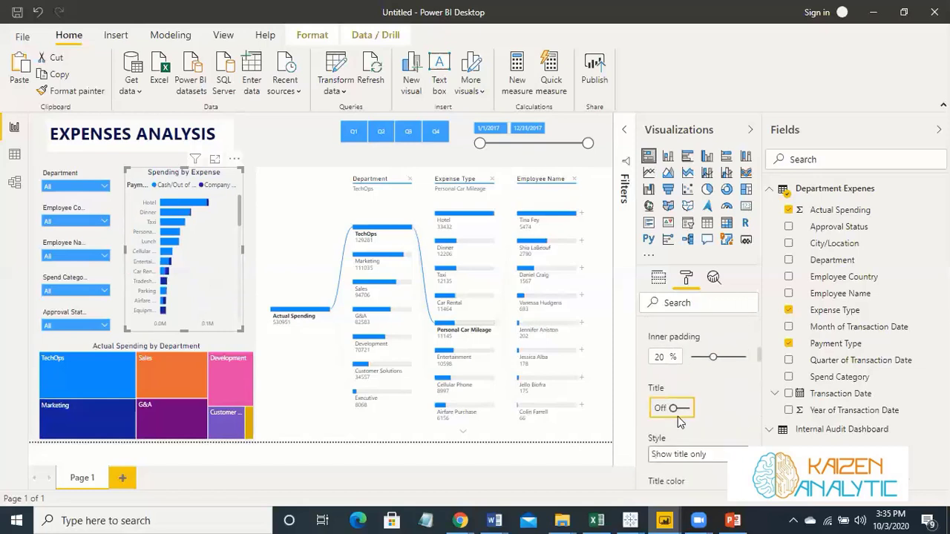
- Turn on data labels for the bars of the Spending by Expense chart
scroll(676, 412, "down", 5)
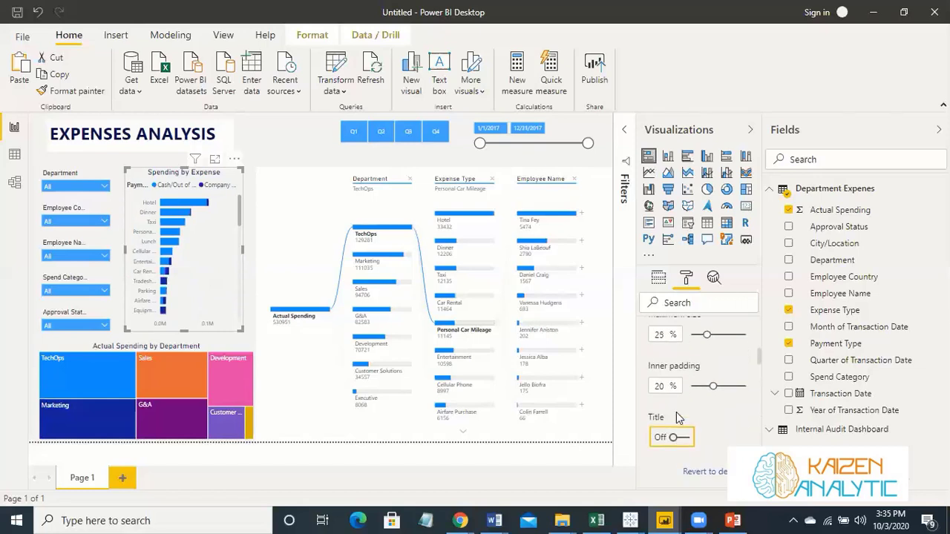
scroll(666, 386, "up", 2)
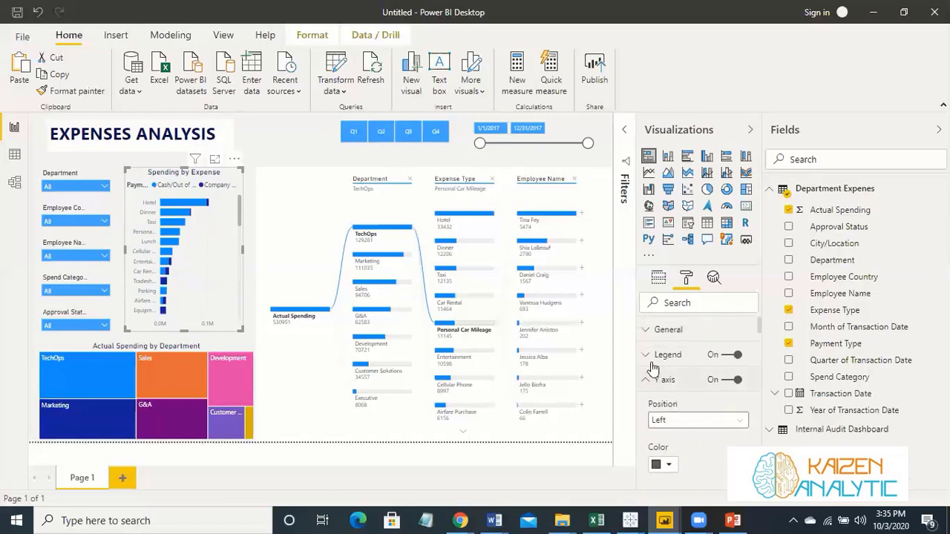
left_click(647, 356)
scroll(690, 383, "down", 3)
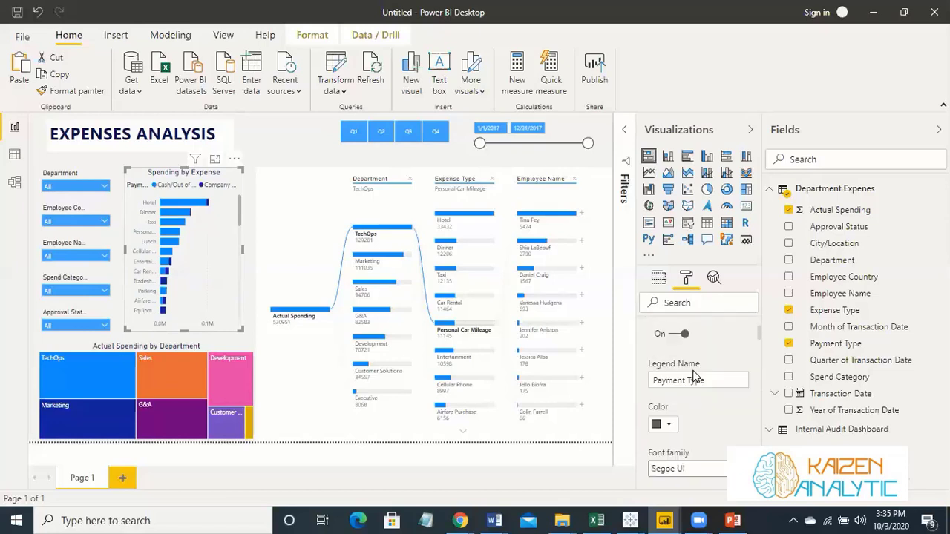
scroll(695, 377, "down", 10)
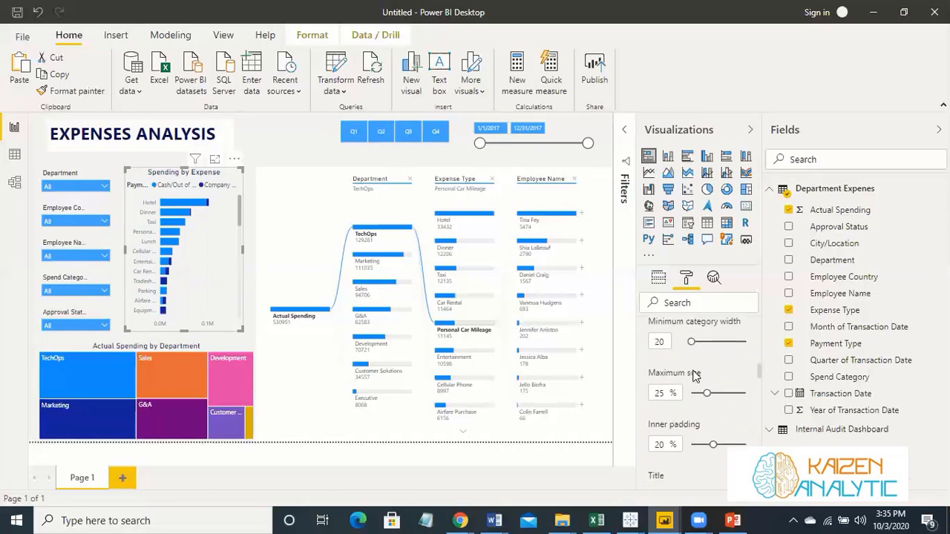
scroll(694, 377, "down", 6)
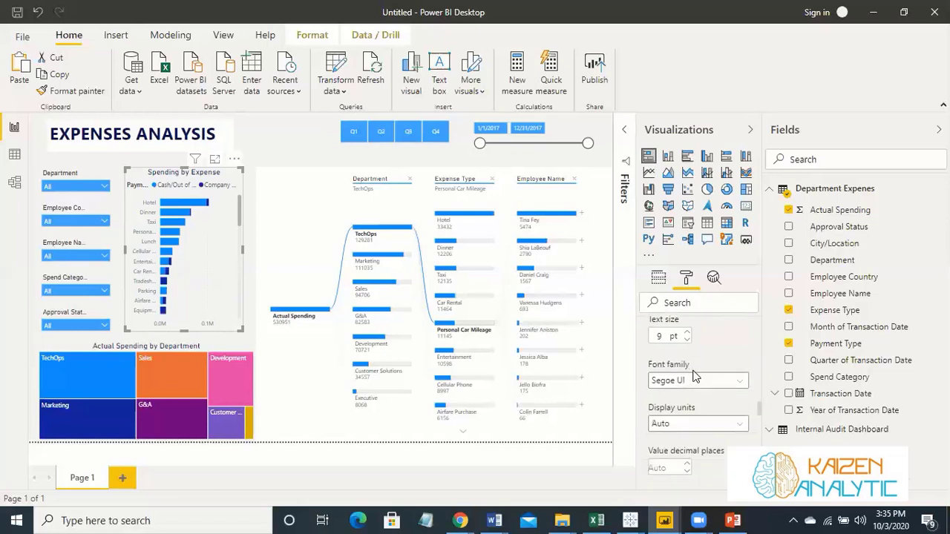
scroll(694, 378, "down", 5)
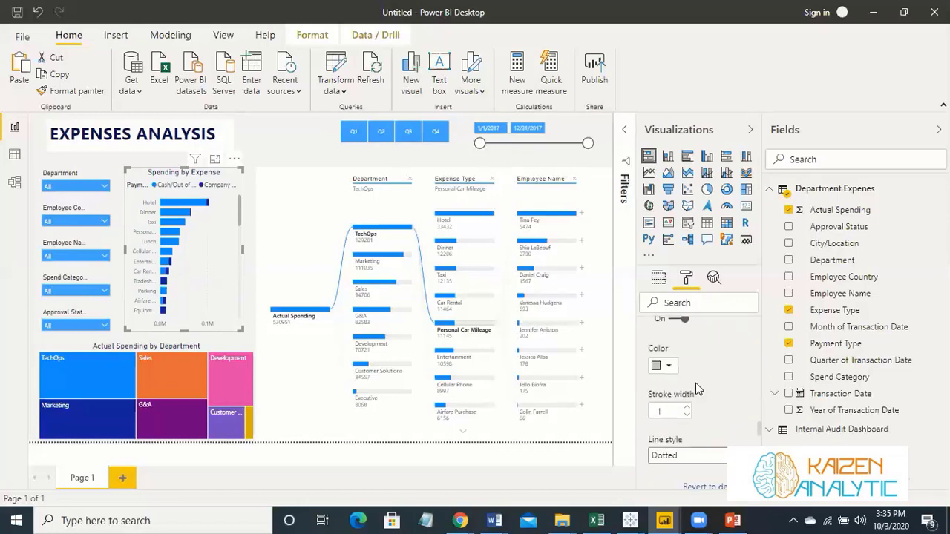
scroll(697, 389, "down", 4)
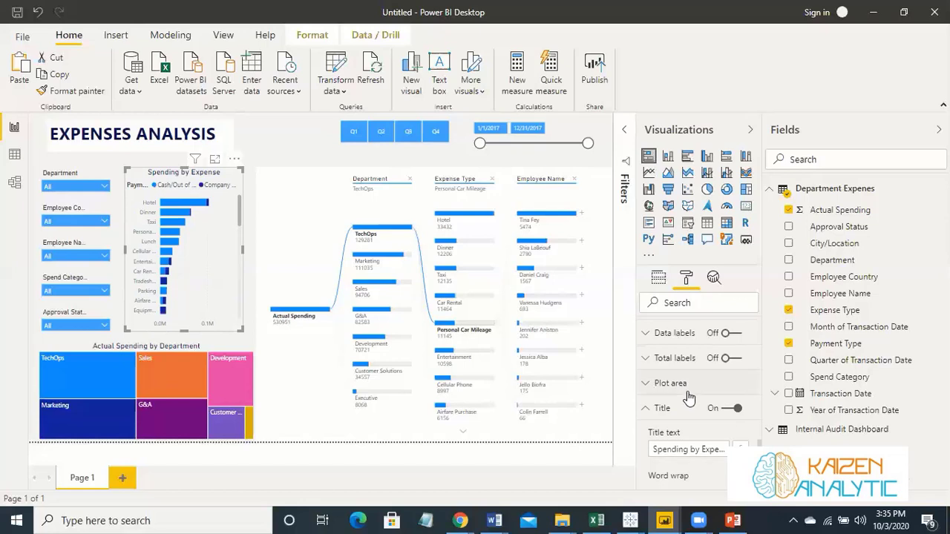
left_click(647, 336)
left_click(736, 334)
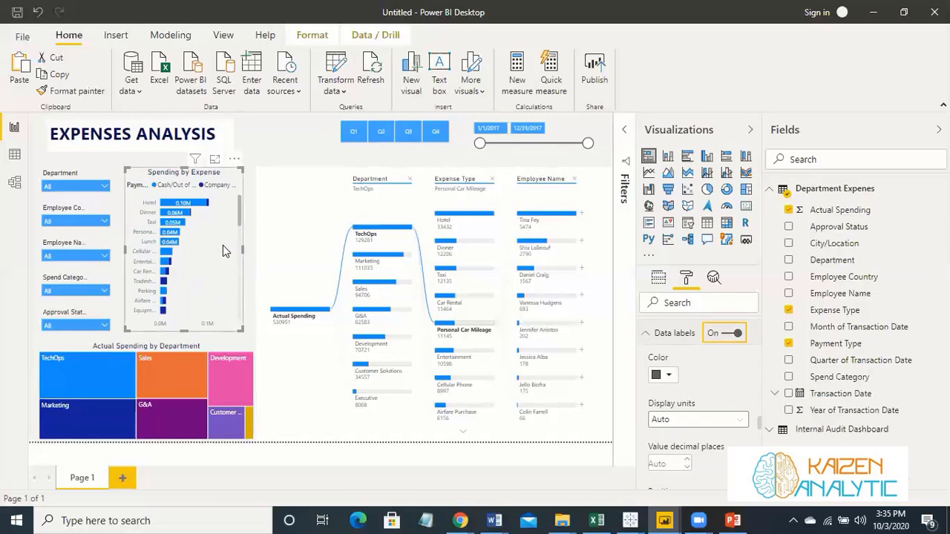
- Turn off the background of the Actual Spending decomposition tree
left_click(316, 184)
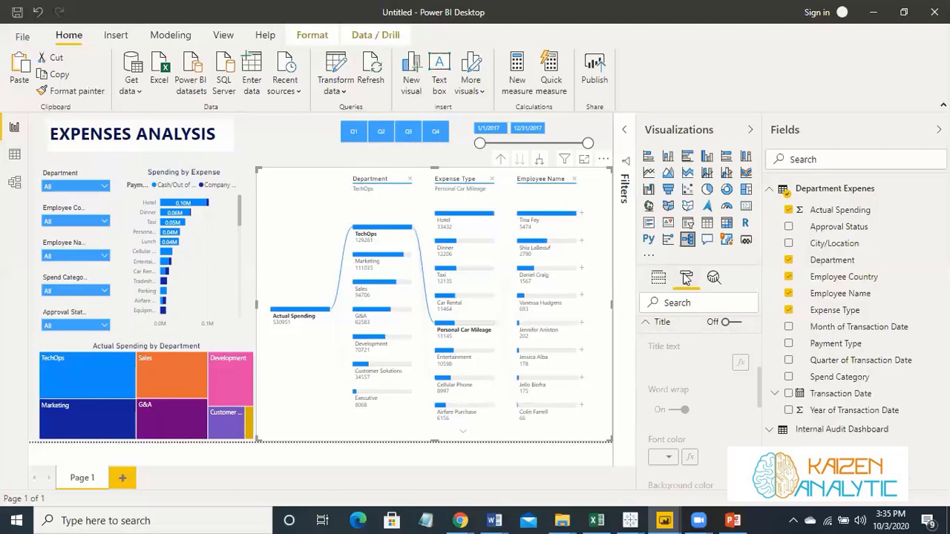
left_click(645, 322)
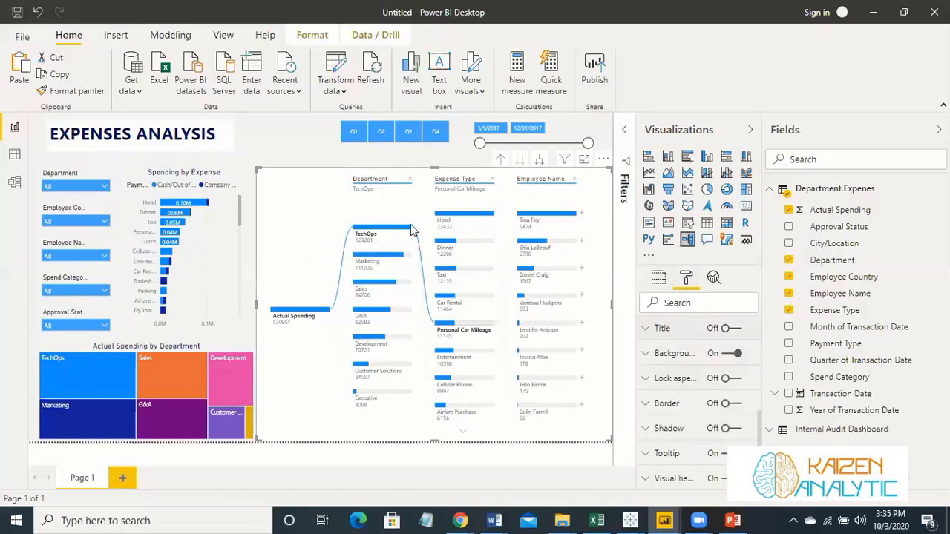
left_click(726, 354)
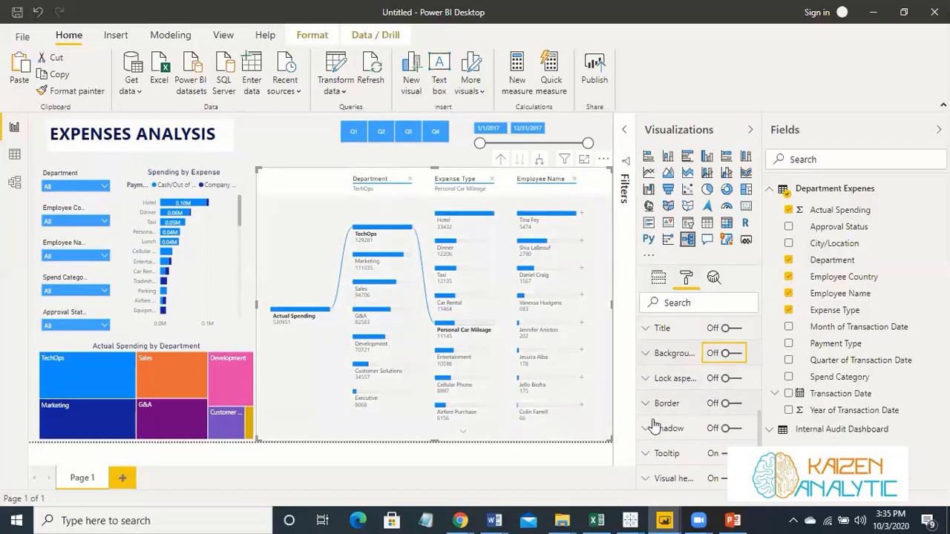
- Set the color of the decomposition tree's deselected connectors to light blue in its tree formatting settings
scroll(648, 367, "up", 5)
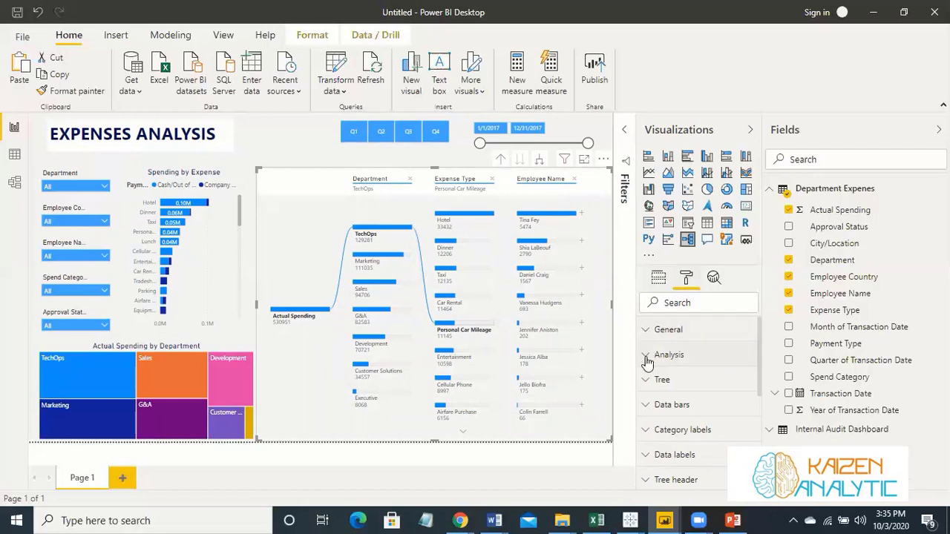
left_click(647, 356)
scroll(660, 379, "down", 5)
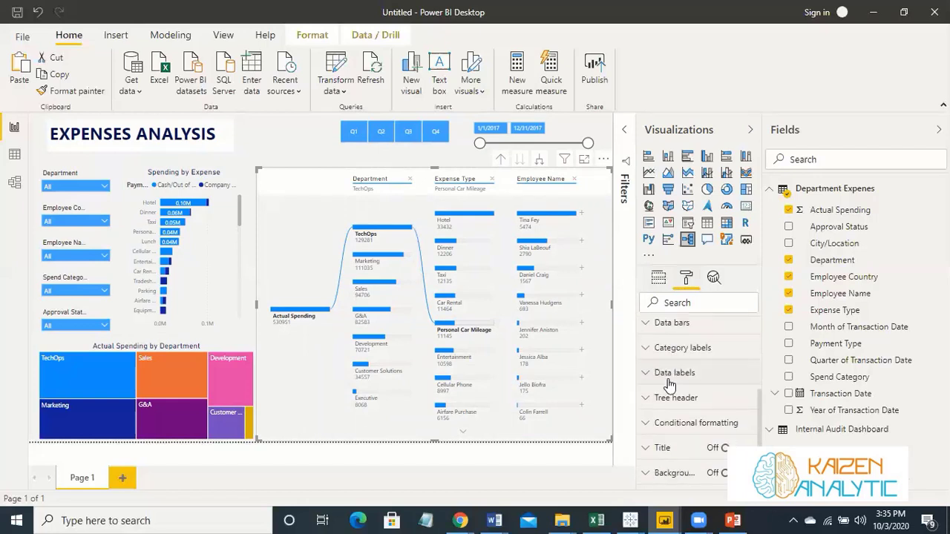
scroll(661, 375, "up", 2)
left_click(665, 379)
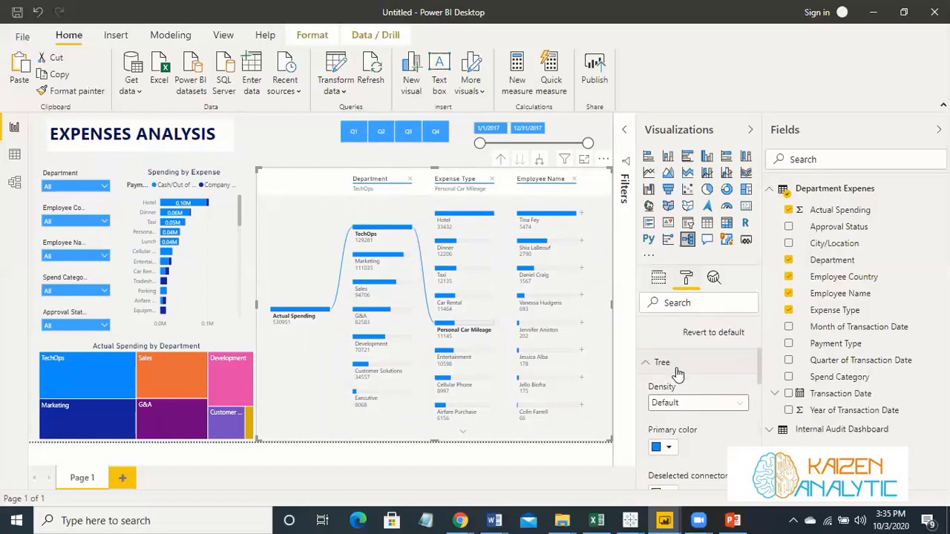
scroll(683, 391, "down", 2)
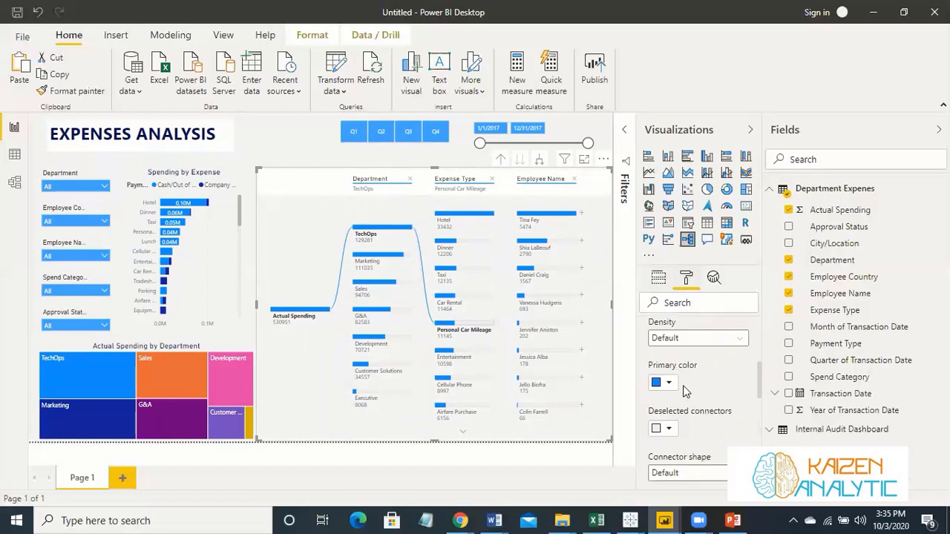
left_click(668, 430)
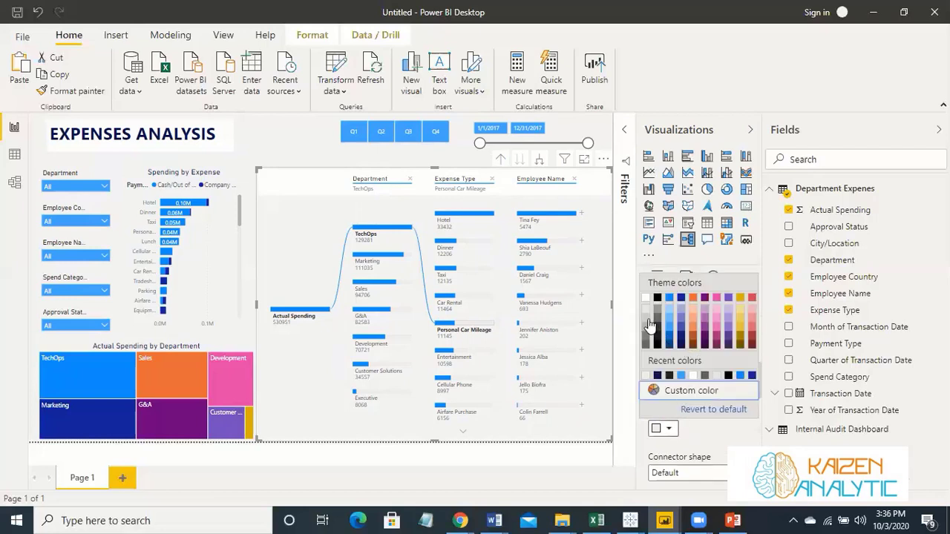
left_click(694, 432)
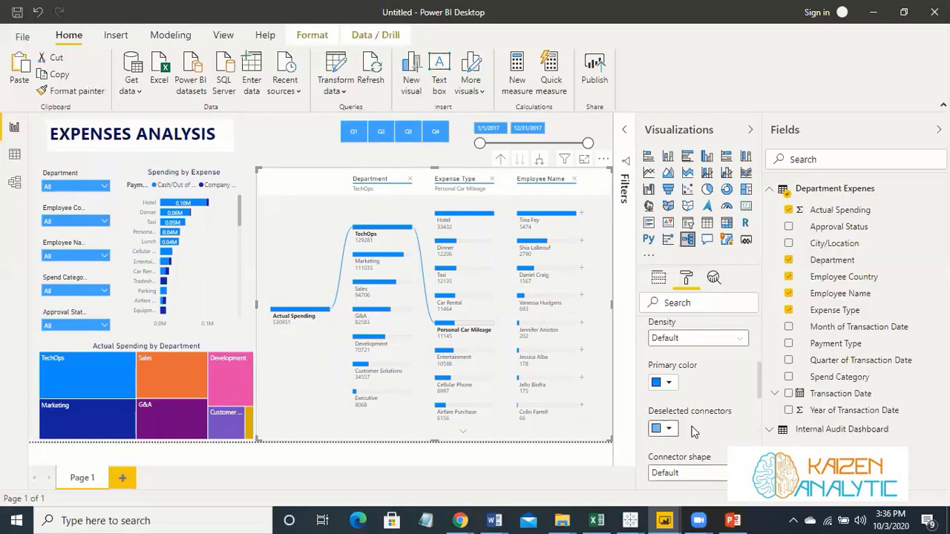
scroll(694, 432, "down", 2)
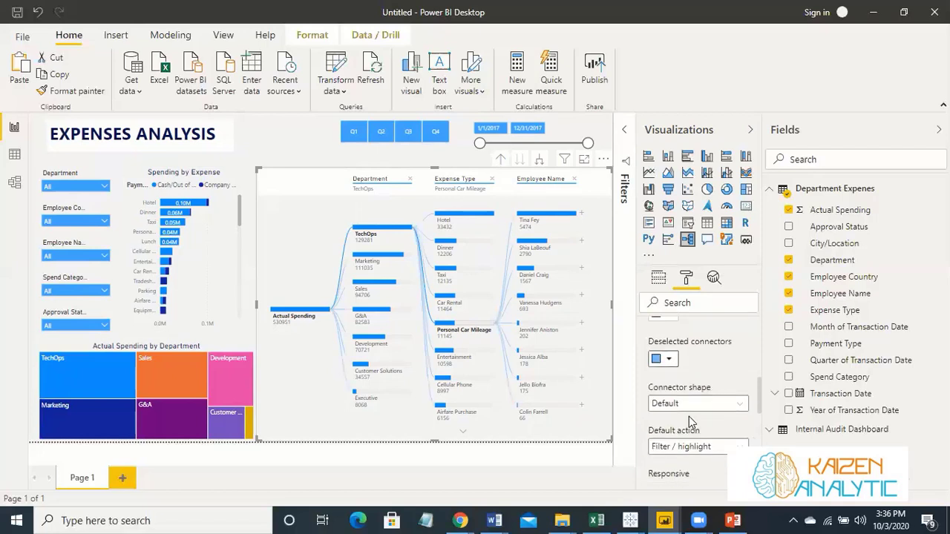
- Set the negative bar color to red in the decomposition tree's data bar formatting
scroll(688, 417, "down", 6)
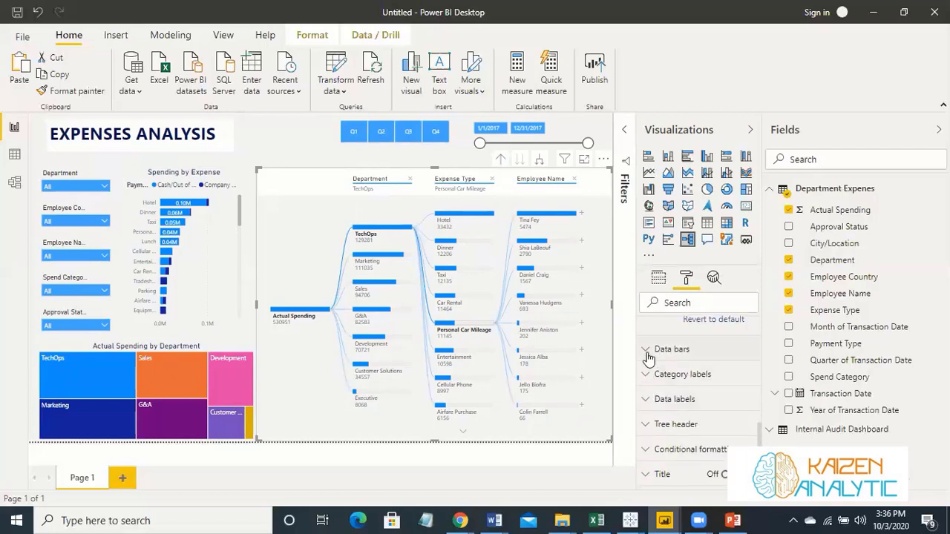
left_click(650, 354)
scroll(687, 401, "down", 2)
scroll(689, 423, "up", 2)
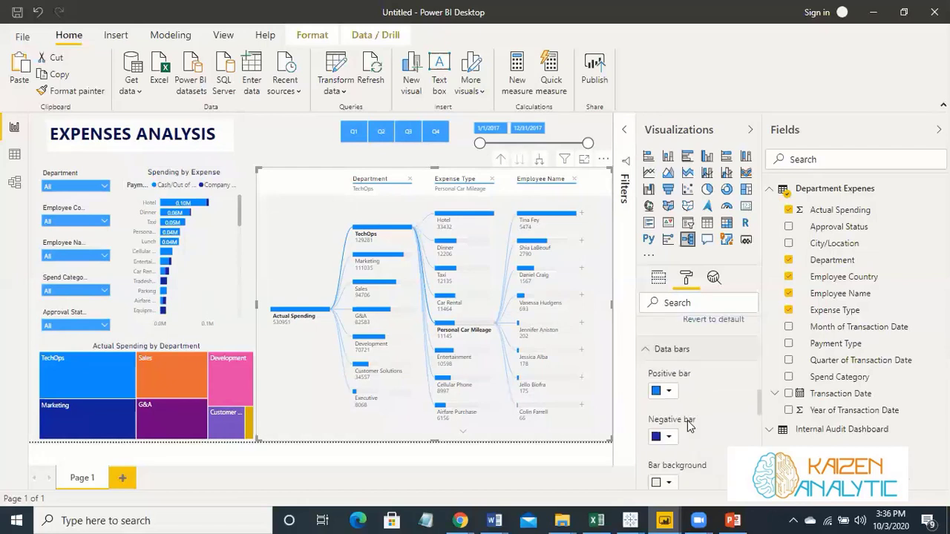
left_click(664, 437)
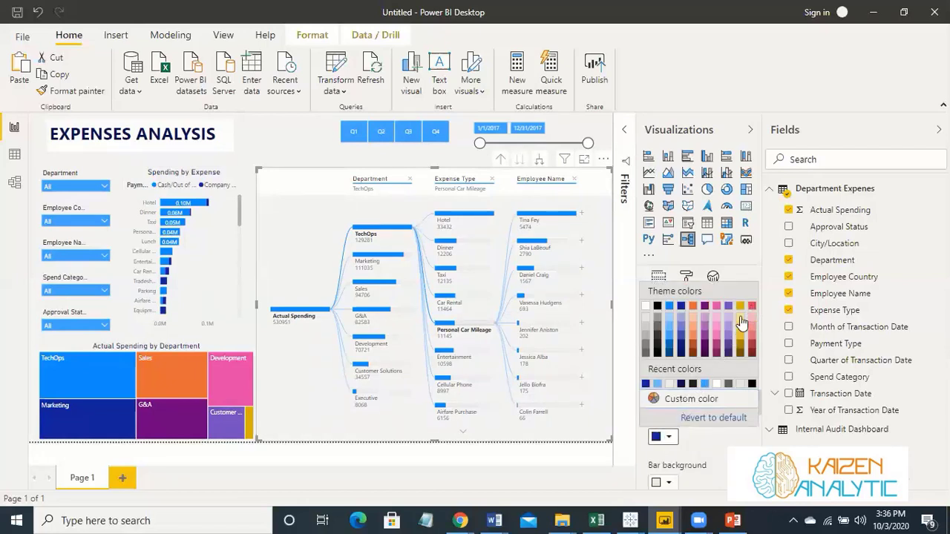
- Set the bar background color of the decomposition tree's data bars to light blue
left_click(670, 483)
left_click(669, 484)
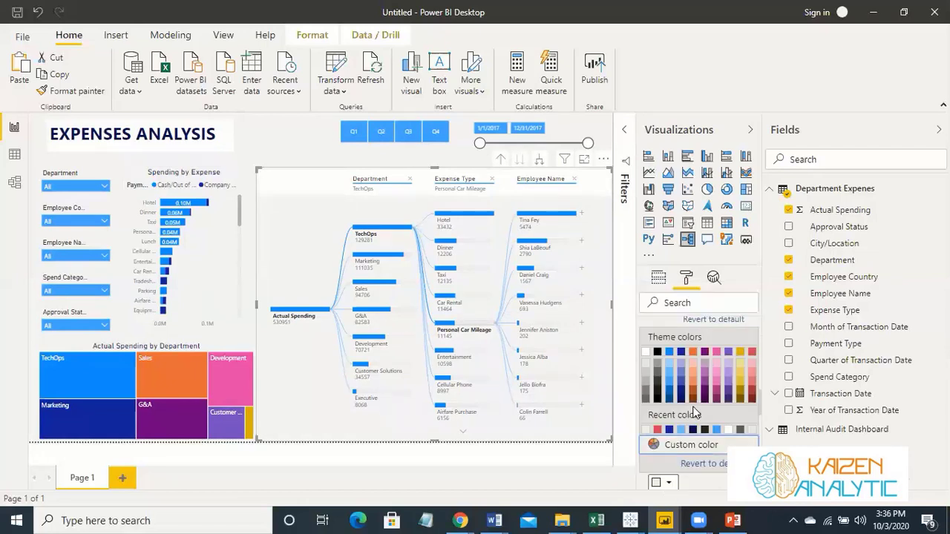
left_click(671, 374)
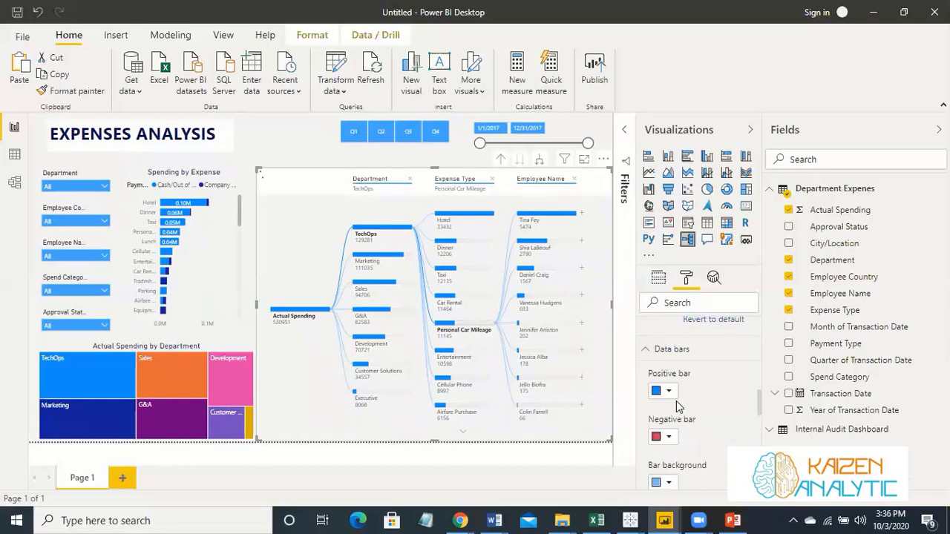
left_click(669, 484)
left_click(670, 364)
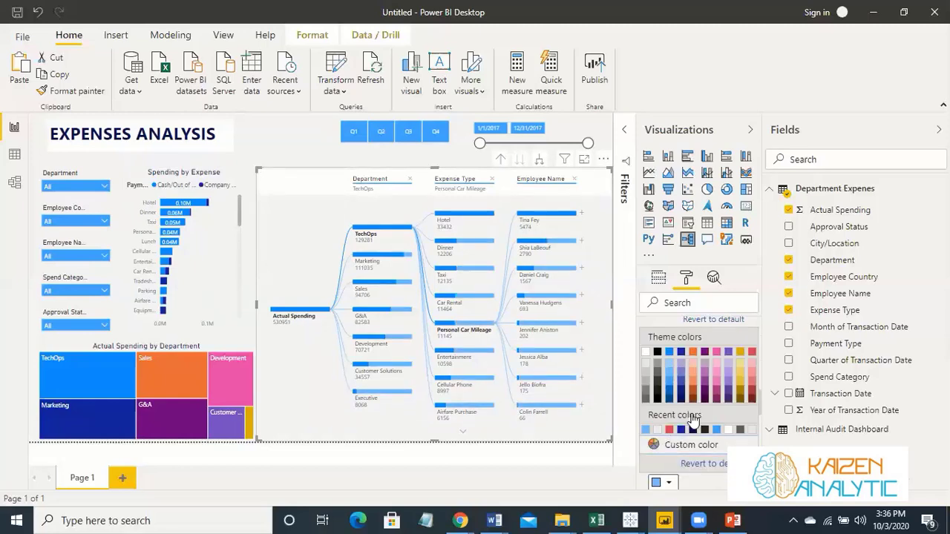
- Set the background color of the decomposition tree's header to a medium light blue theme shade
scroll(707, 401, "down", 5)
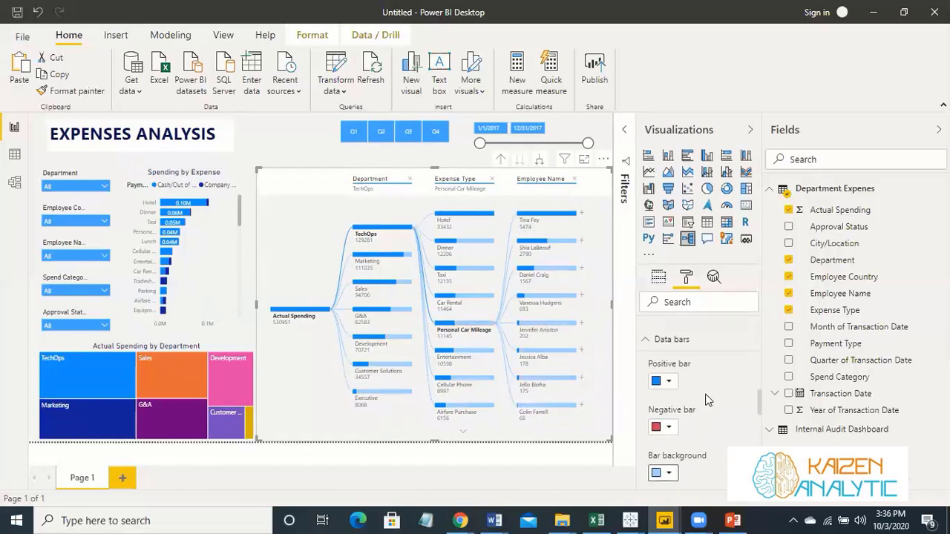
scroll(707, 401, "down", 5)
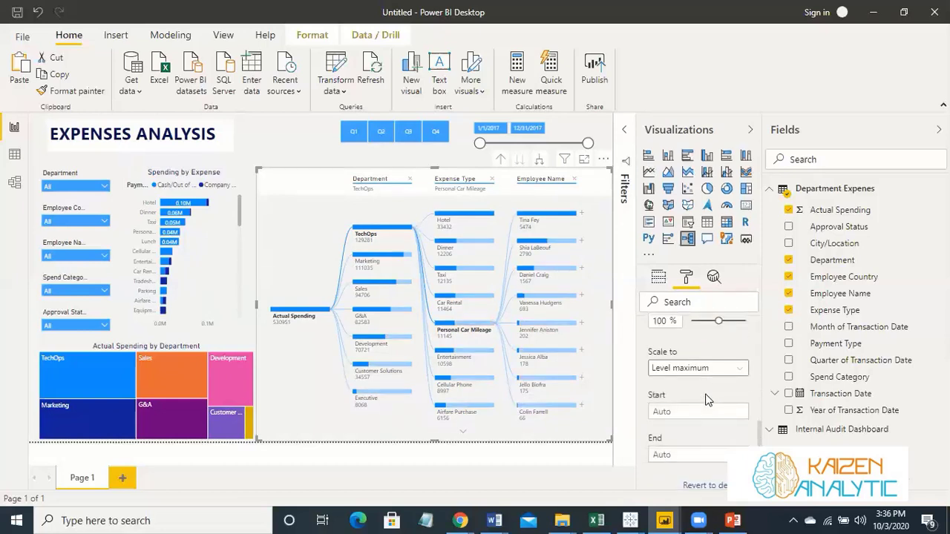
left_click(644, 379)
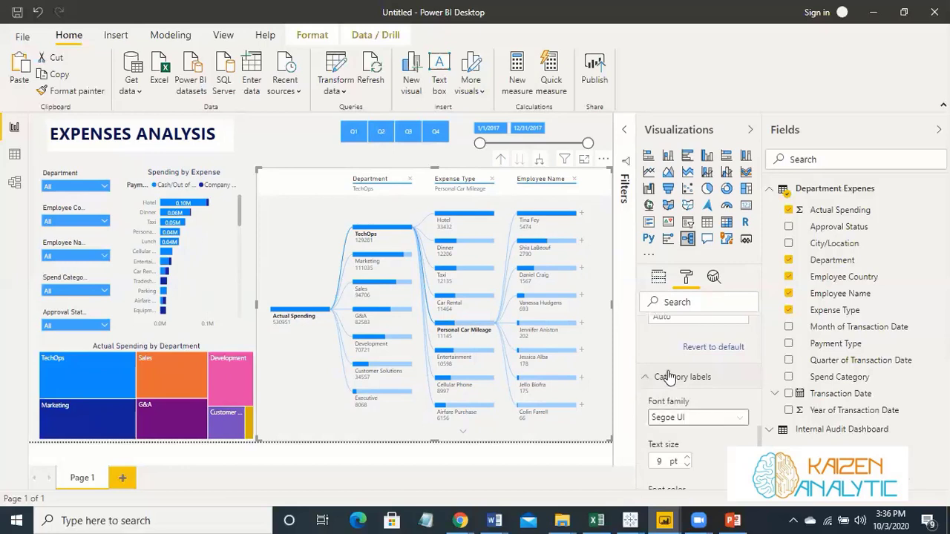
scroll(682, 393, "down", 5)
scroll(682, 394, "up", 2)
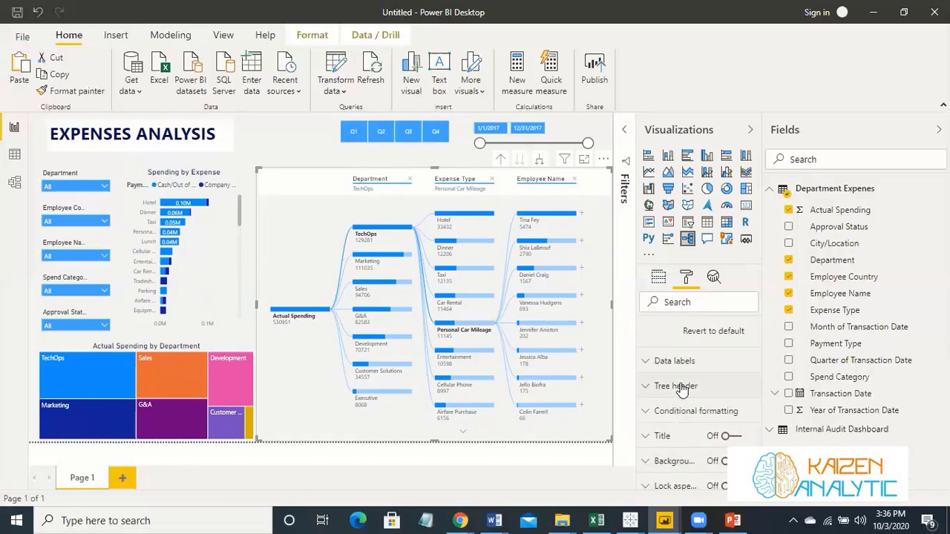
left_click(646, 386)
scroll(697, 402, "down", 2)
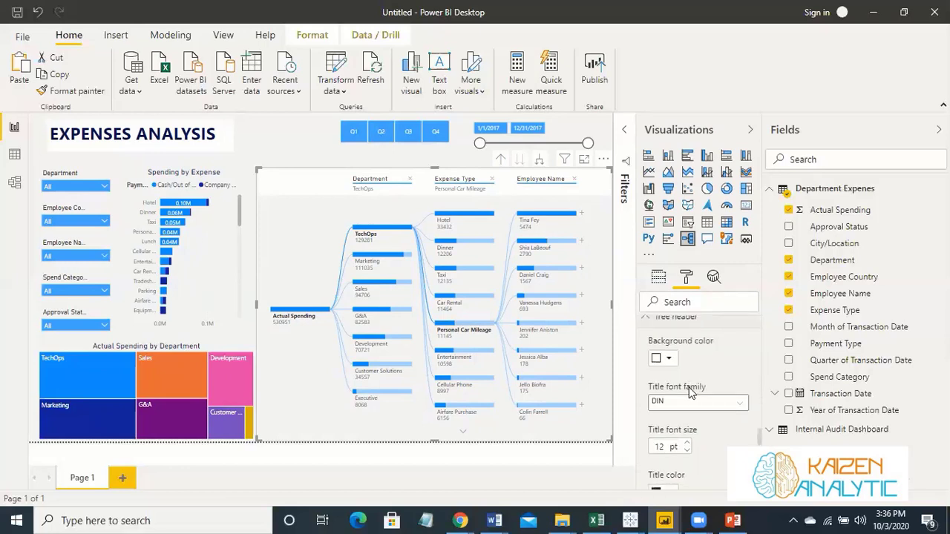
left_click(666, 359)
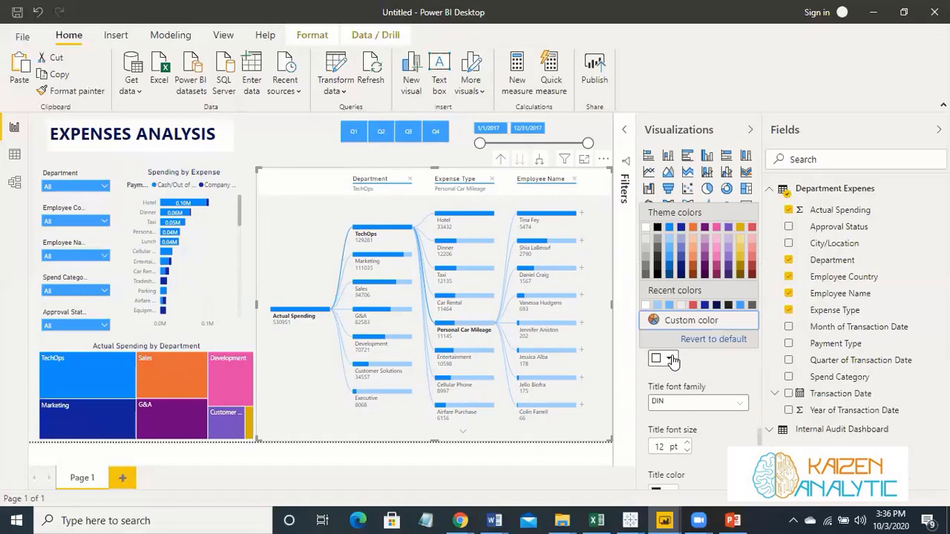
left_click(670, 251)
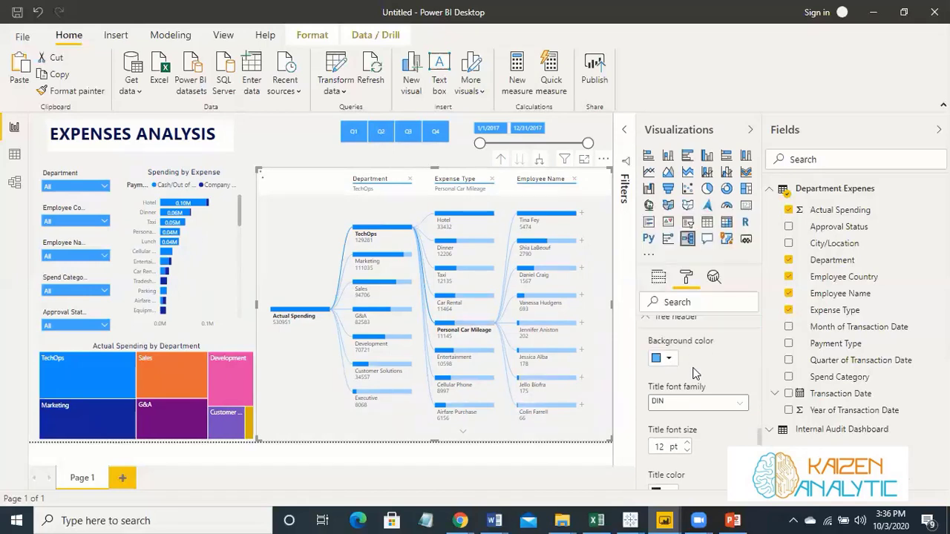
- Change the tree header's background color to the lightest tint of the blue theme color
scroll(695, 408, "down", 1)
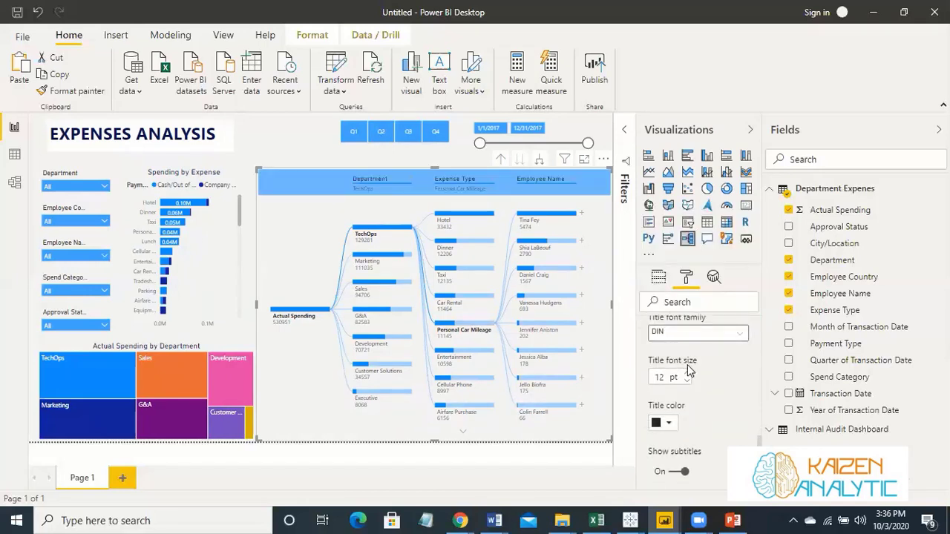
scroll(690, 372, "up", 2)
left_click(668, 418)
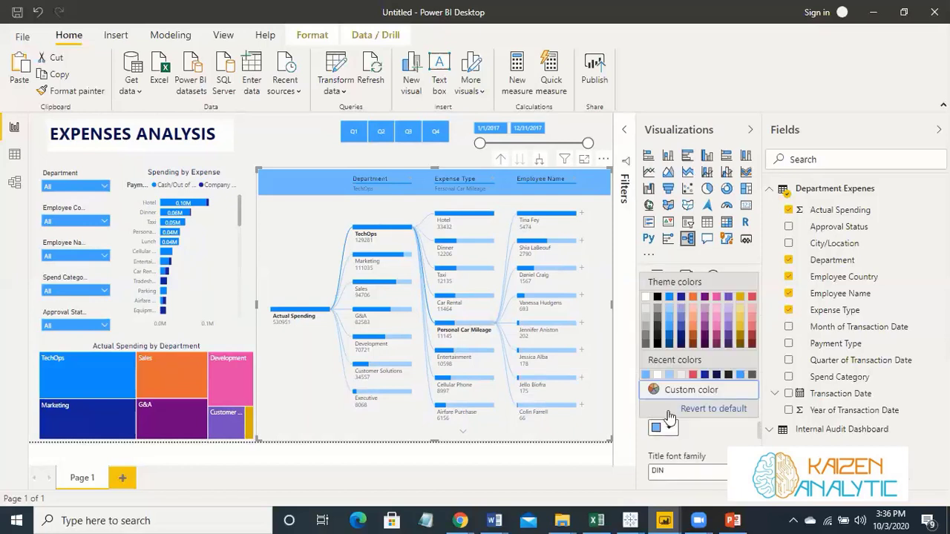
left_click(669, 310)
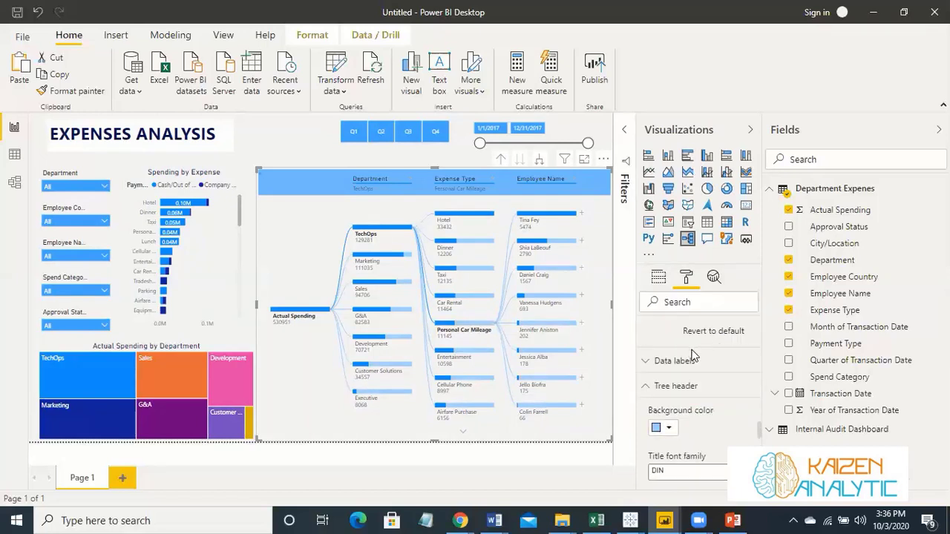
- Set the tree header's title and subtitle colors to dark navy, and extend the decomposition tree's top edge slightly upward
scroll(708, 375, "down", 5)
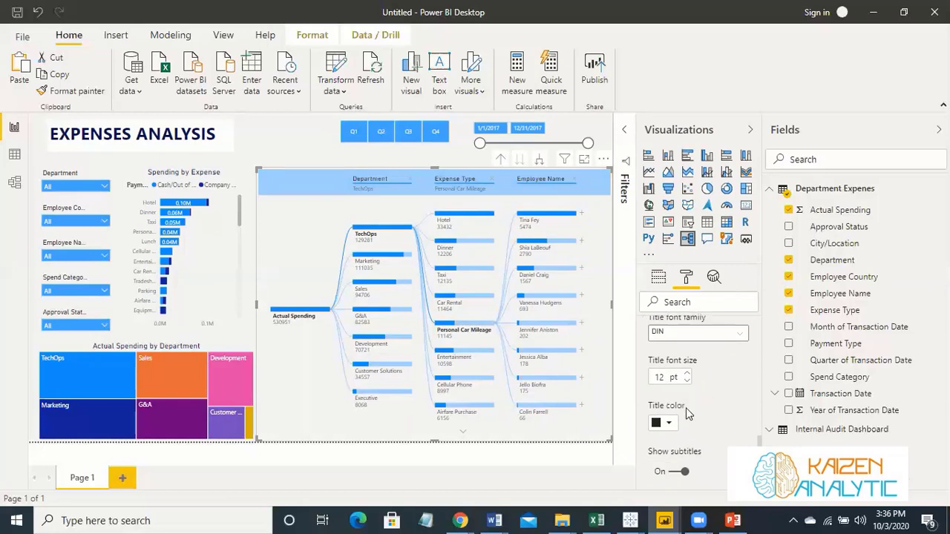
left_click(668, 422)
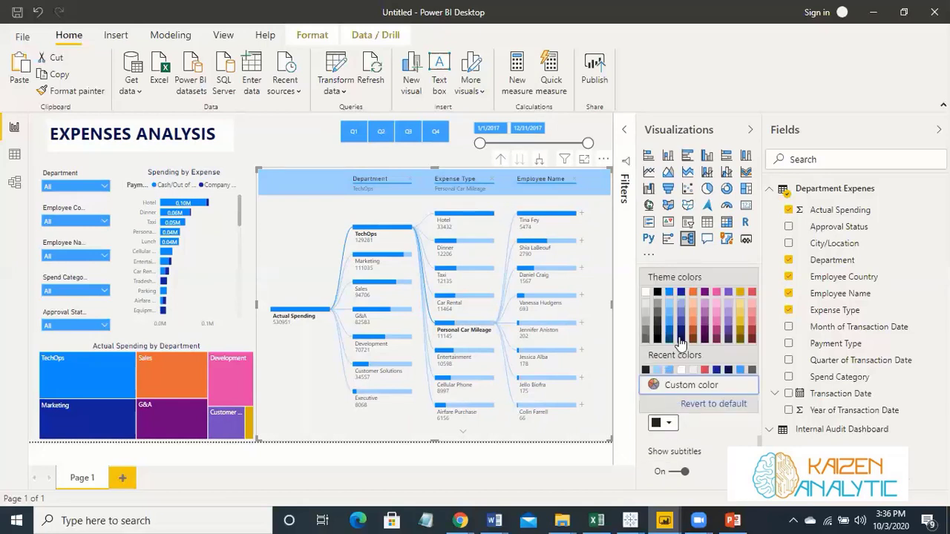
left_click(682, 341)
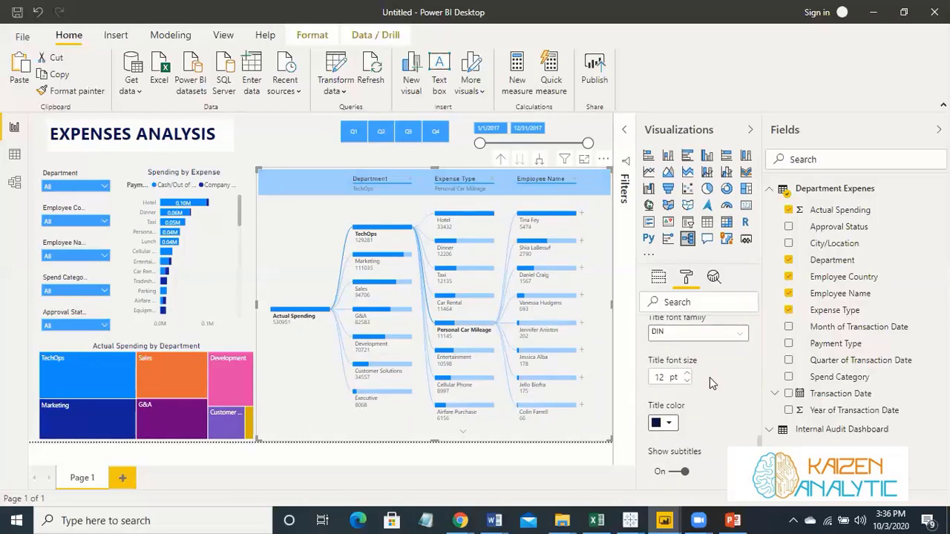
scroll(709, 377, "down", 5)
left_click(668, 330)
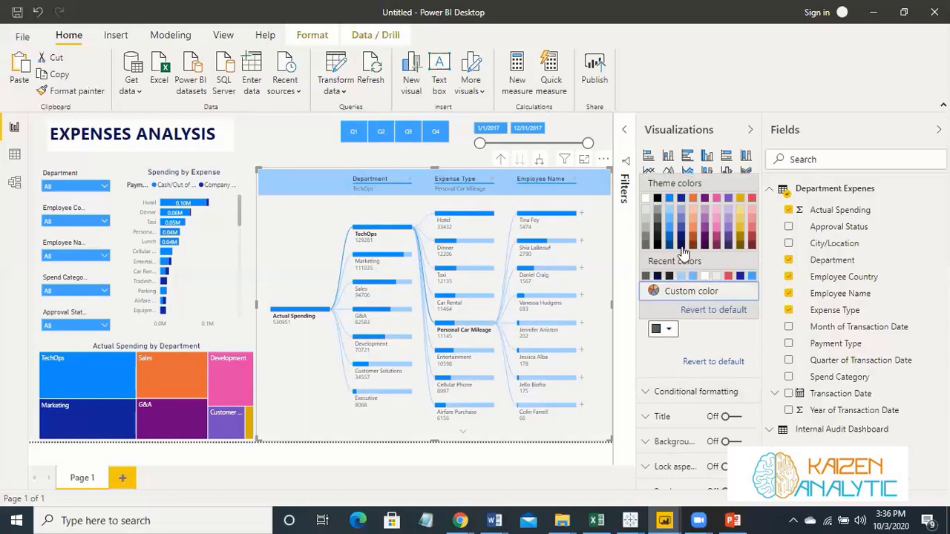
left_click(692, 311)
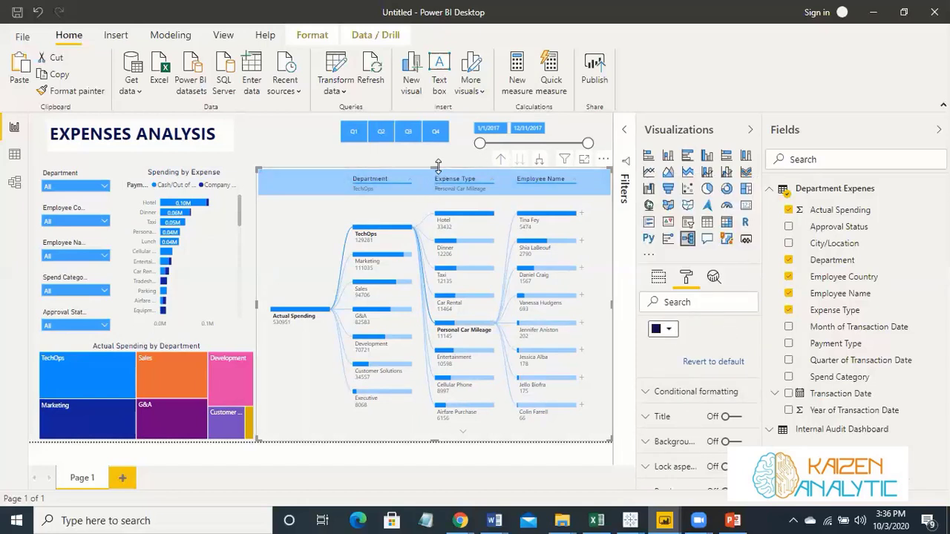
left_click_drag(435, 164, 439, 159)
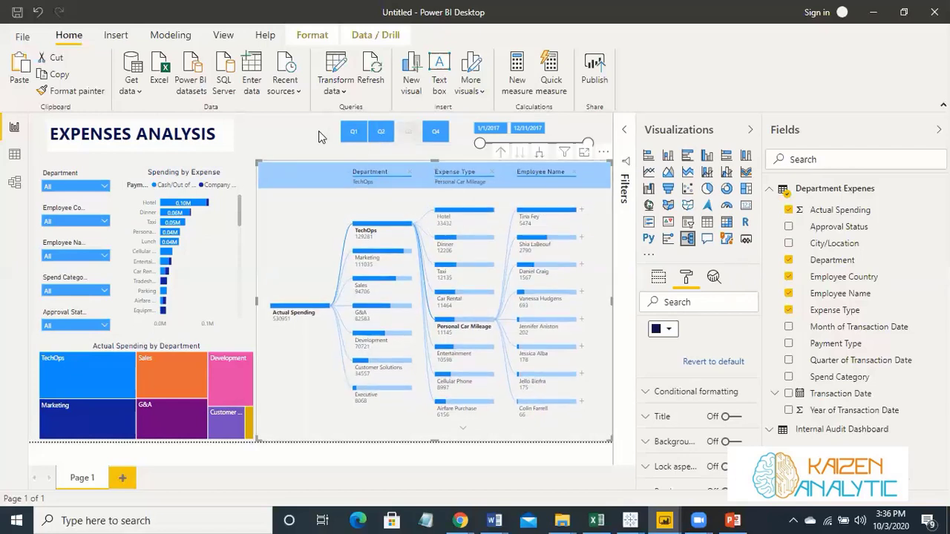
- Turn off the background of the EXPENSES ANALYSIS title text box and collapse the Visualizations pane
left_click(236, 147)
left_click(240, 149)
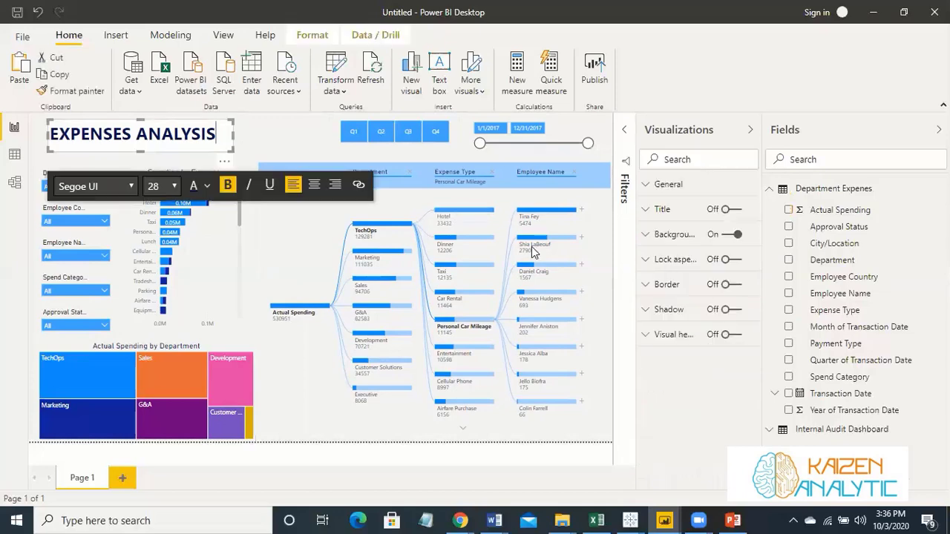
left_click(726, 236)
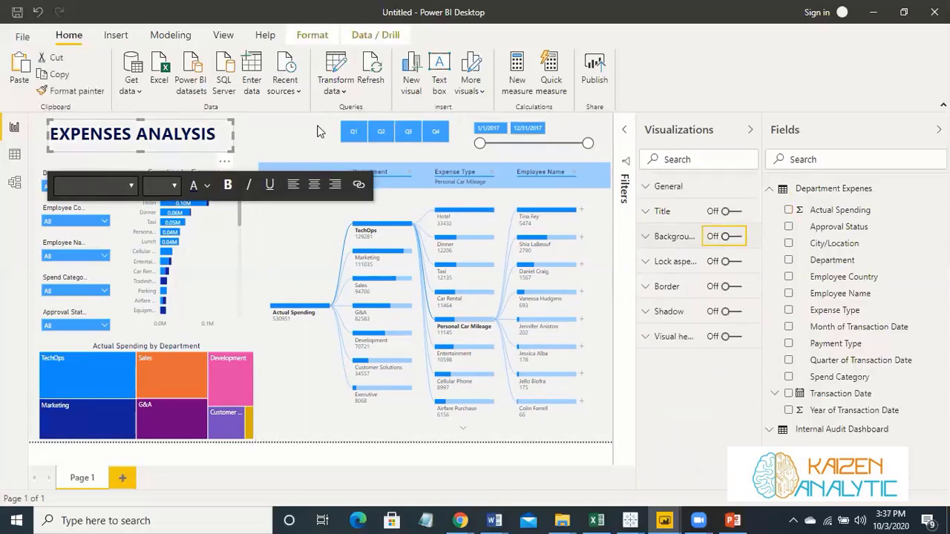
left_click(286, 145)
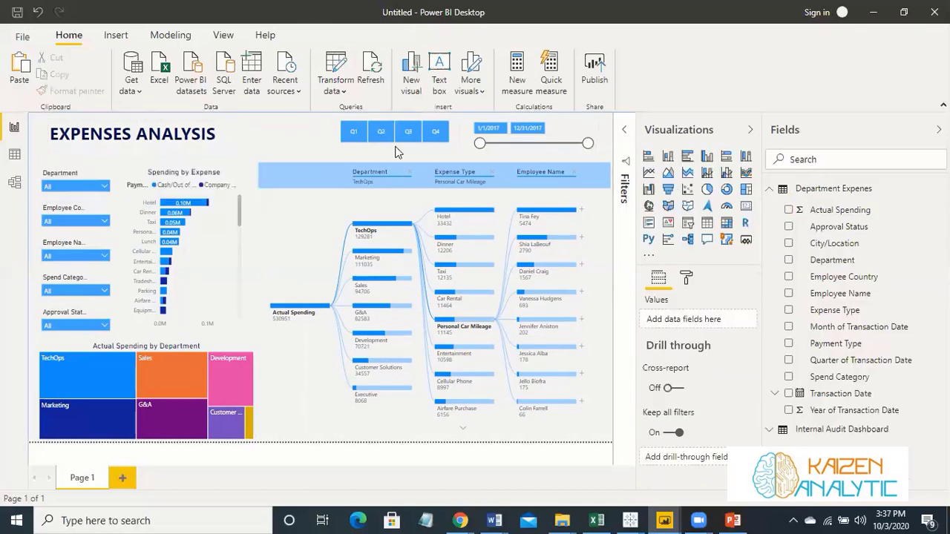
left_click(750, 131)
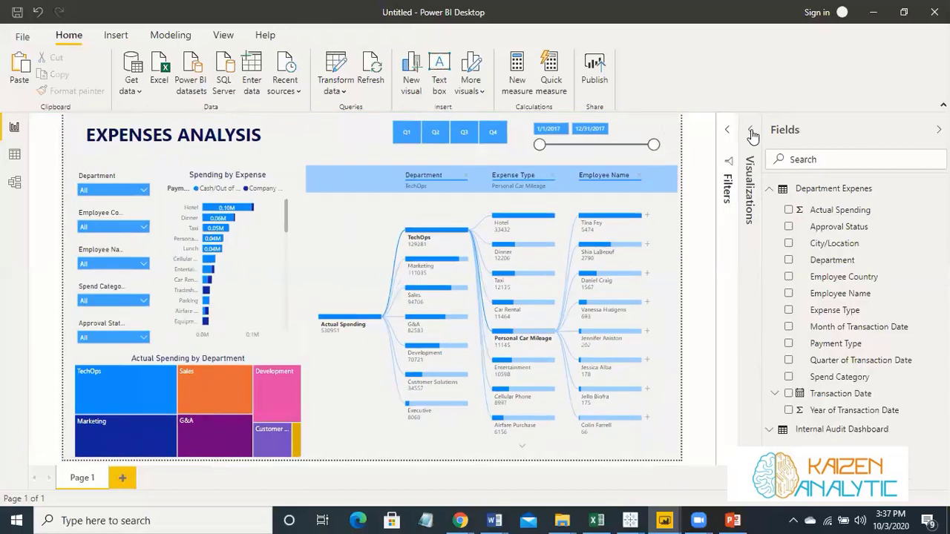
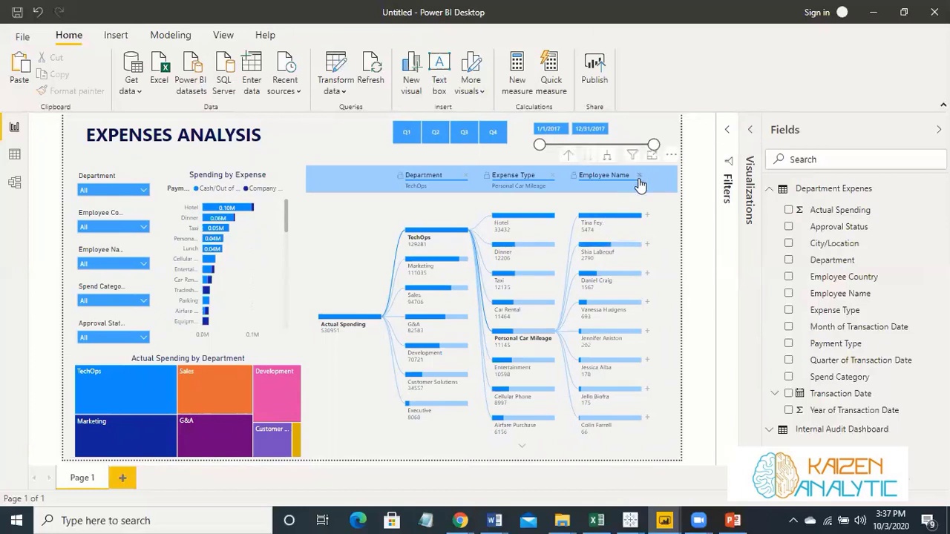
- Remove all breakdown levels from the decomposition tree and split Actual Spending by Department again
left_click(639, 175)
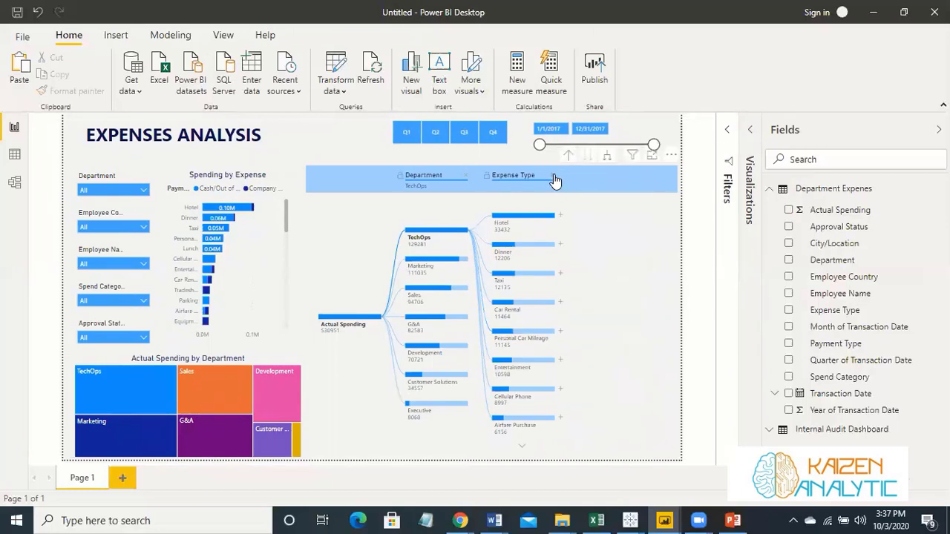
left_click(464, 175)
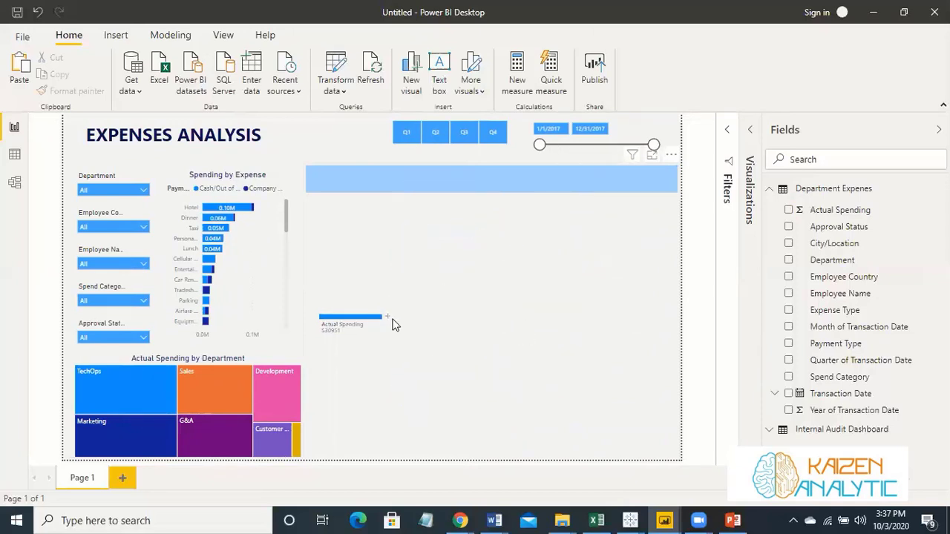
left_click(389, 319)
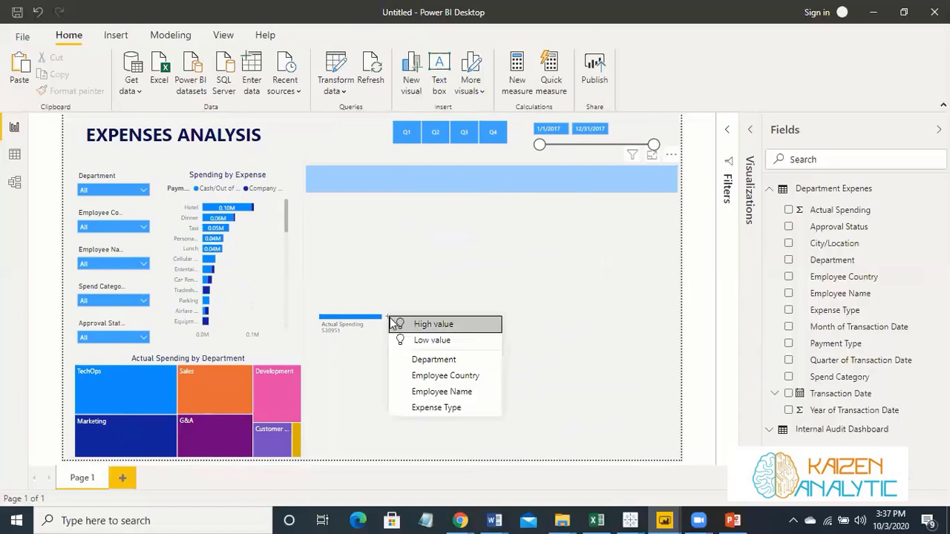
left_click(422, 362)
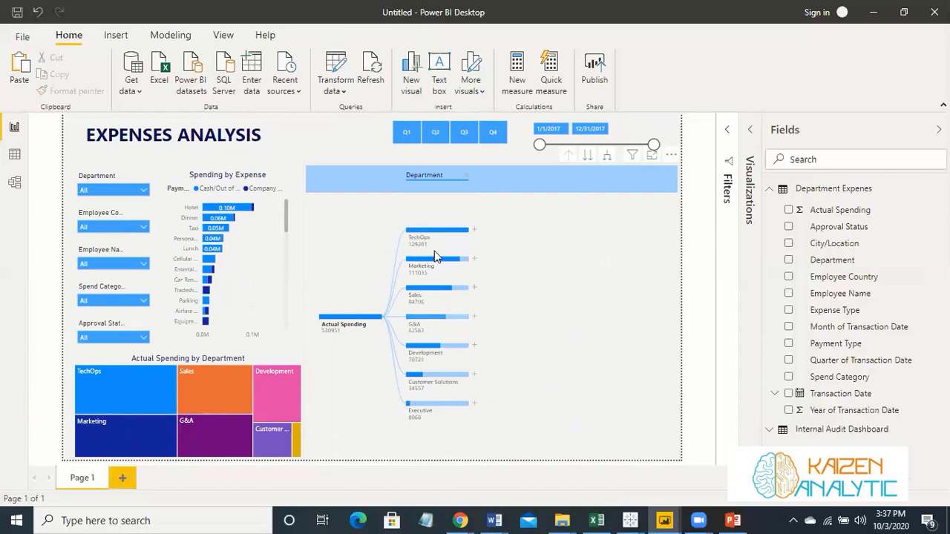
mouse_move(454, 412)
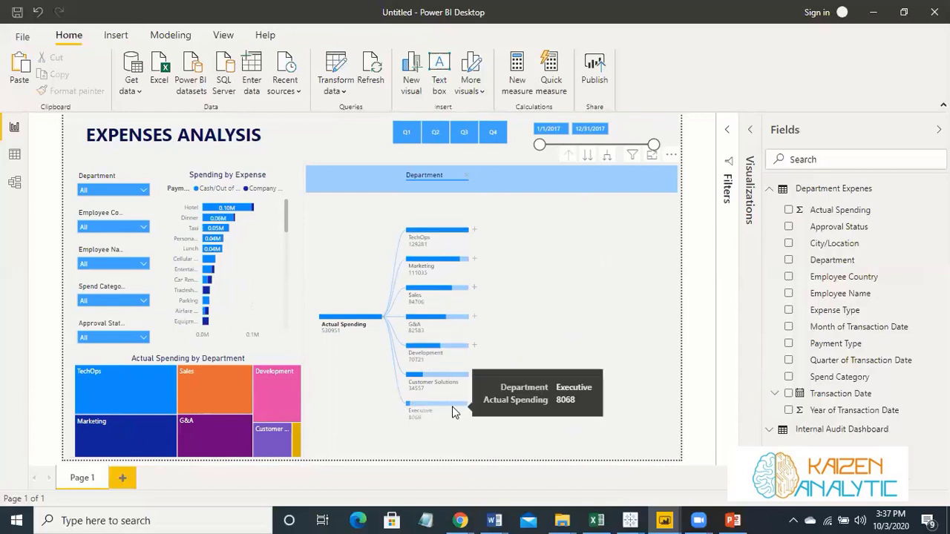
- Expand Development by Expense Type in the decomposition tree, and its Lunch node by Employee Name
left_click(473, 346)
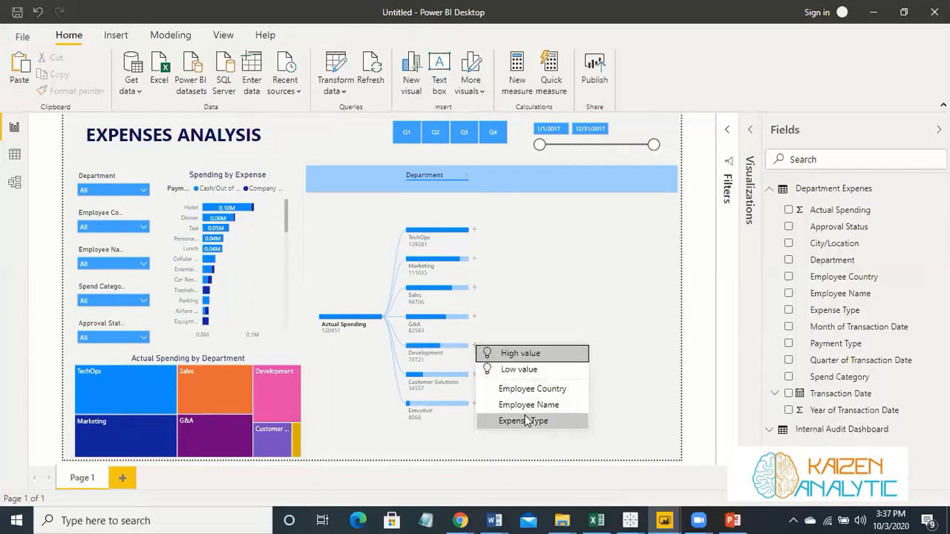
left_click(601, 294)
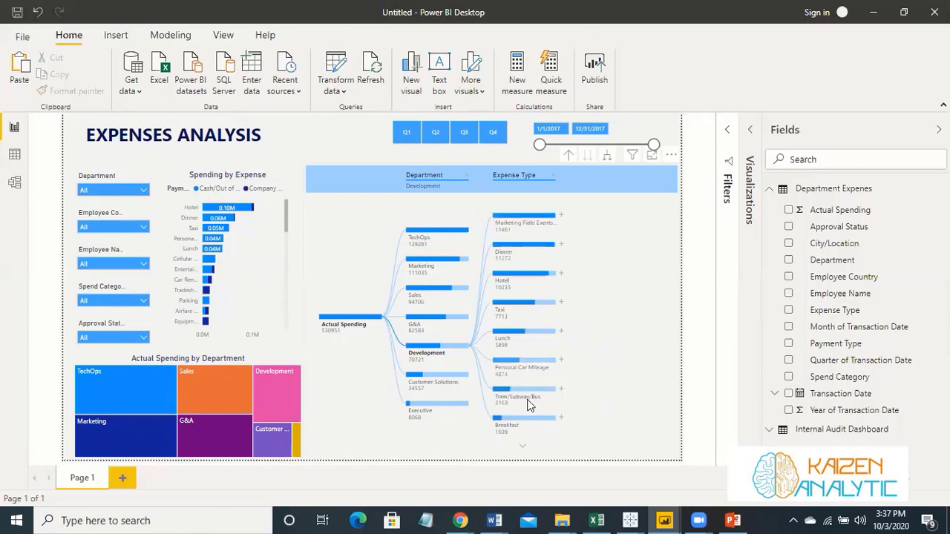
left_click(563, 335)
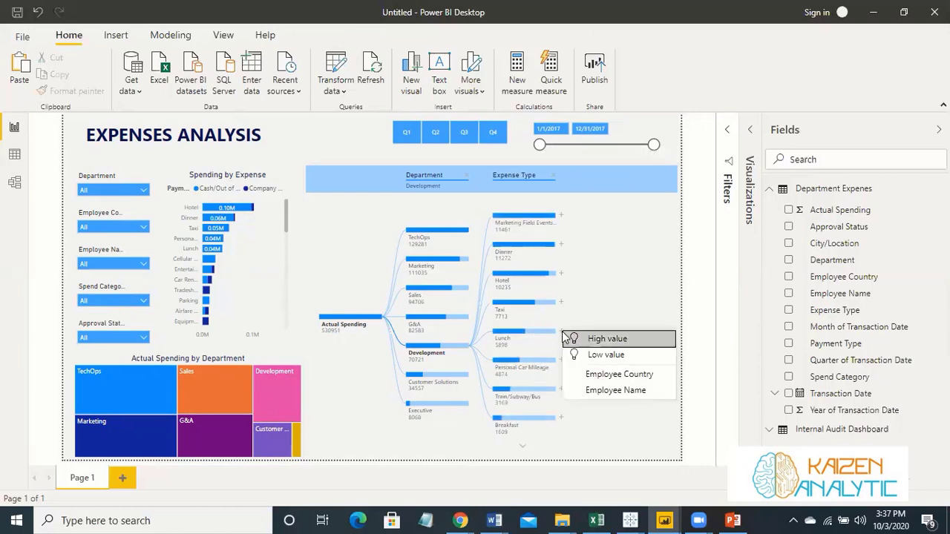
left_click(602, 392)
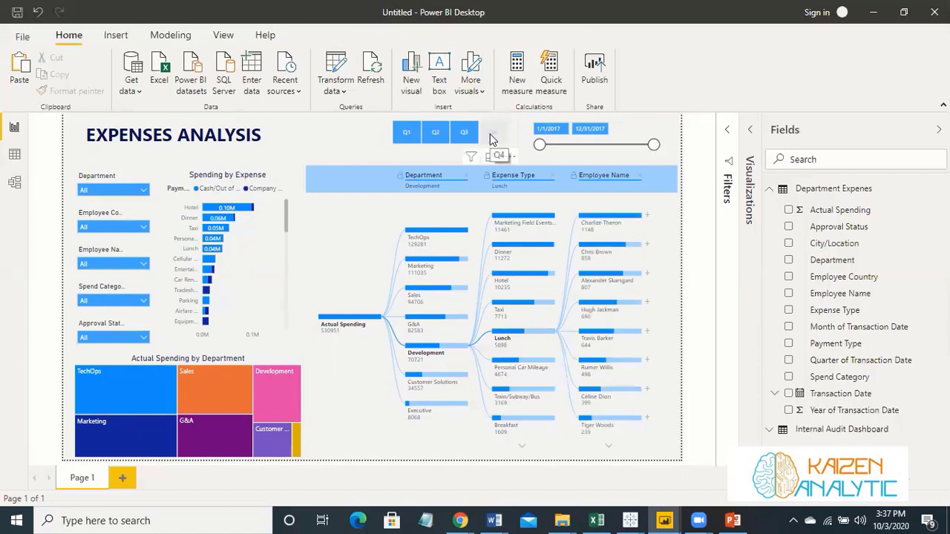
- Narrow the date slicer to 5/7/2017–8/24/2017 to examine spending, and restore the full 1/1/2017–12/31/2017 range
left_click_drag(540, 146, 580, 154)
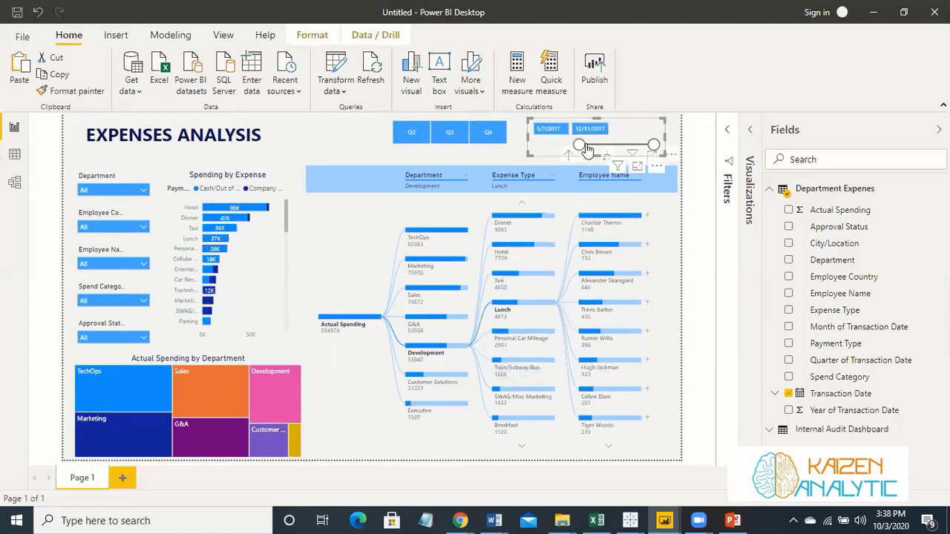
left_click_drag(653, 145, 625, 148)
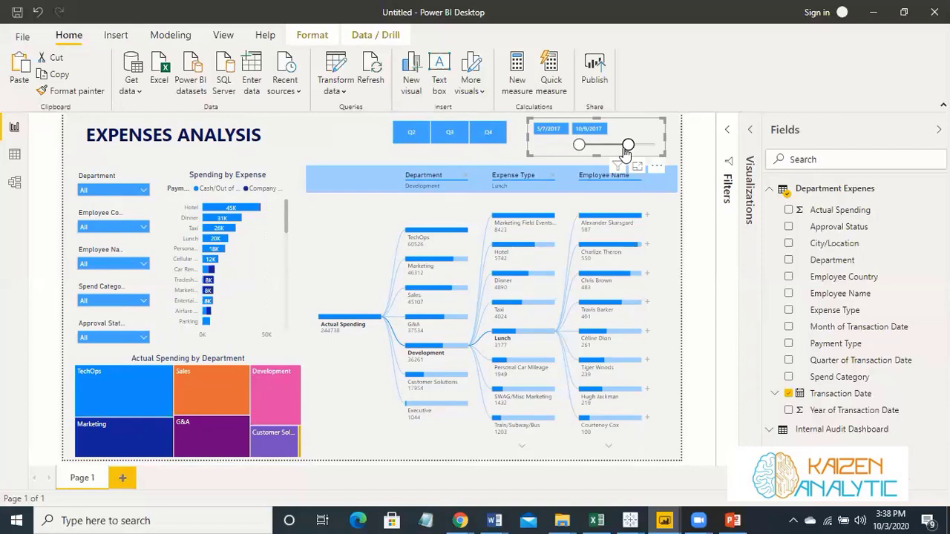
mouse_move(626, 148)
left_mouse_down()
mouse_move(600, 145)
mouse_move(626, 147)
mouse_move(613, 147)
left_mouse_up()
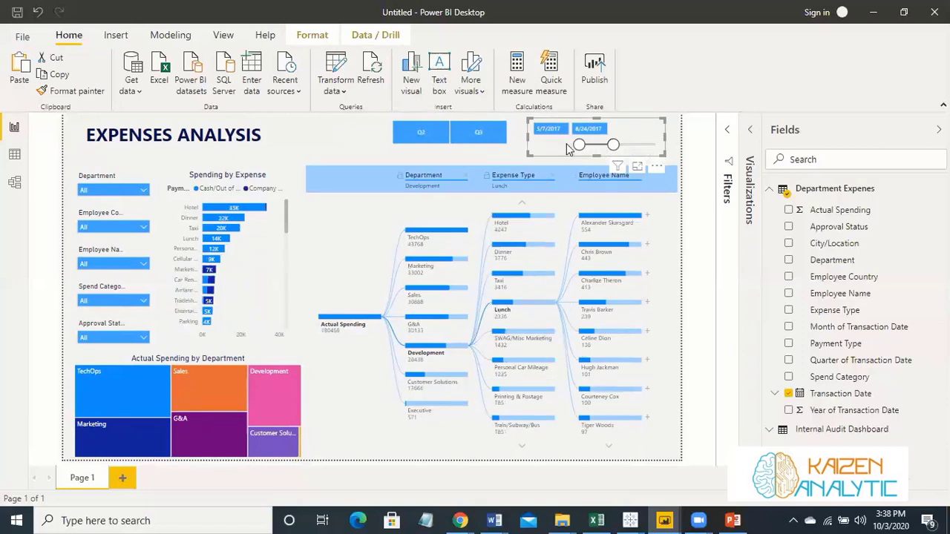
left_click_drag(613, 145, 654, 145)
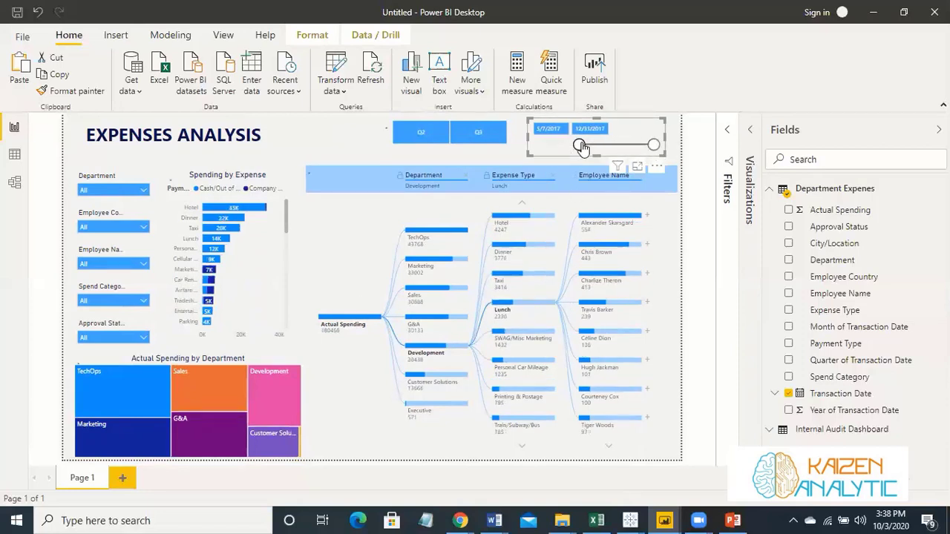
left_click_drag(581, 147, 518, 143)
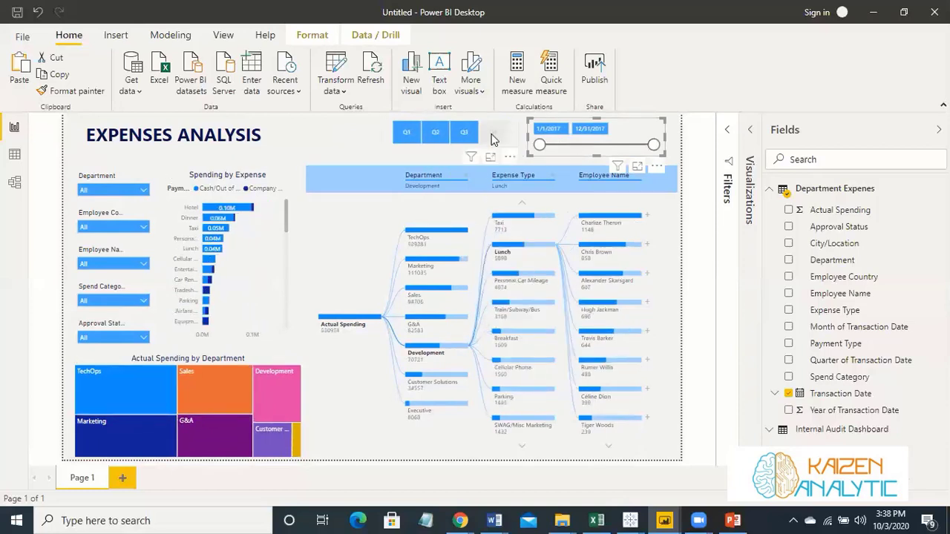
- Filter the report by Q4, Q3, Q2 and Q1 in turn and examine the Q1 spending by department
left_click(494, 139)
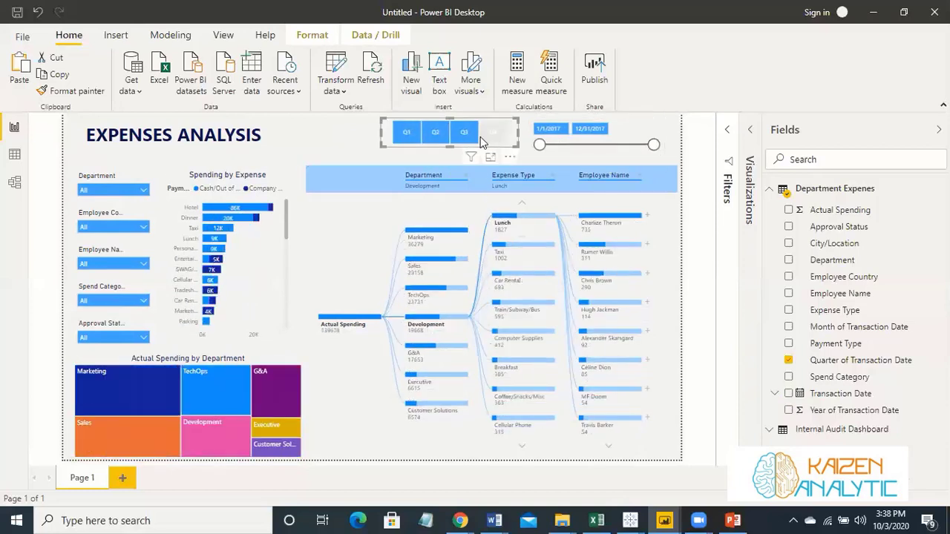
left_click(467, 136)
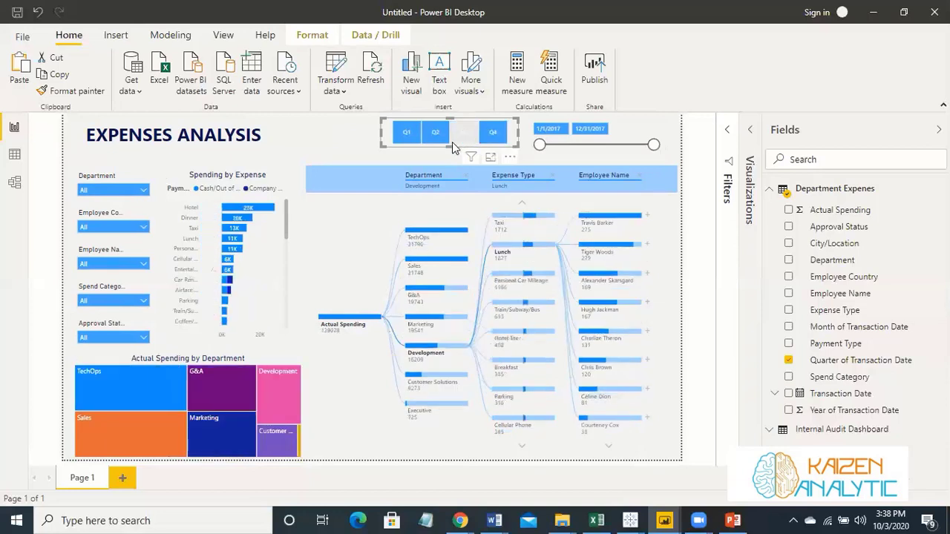
left_click(436, 137)
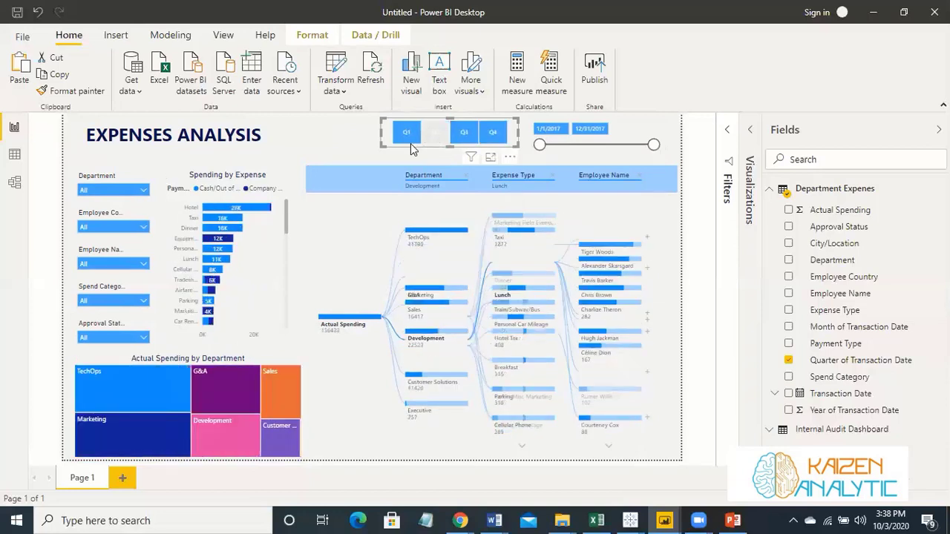
left_click(399, 132)
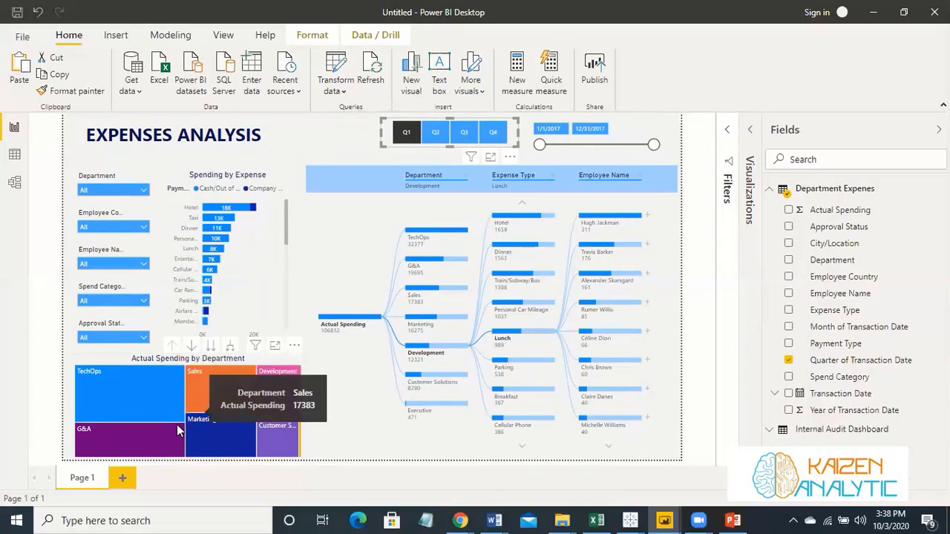
mouse_move(158, 406)
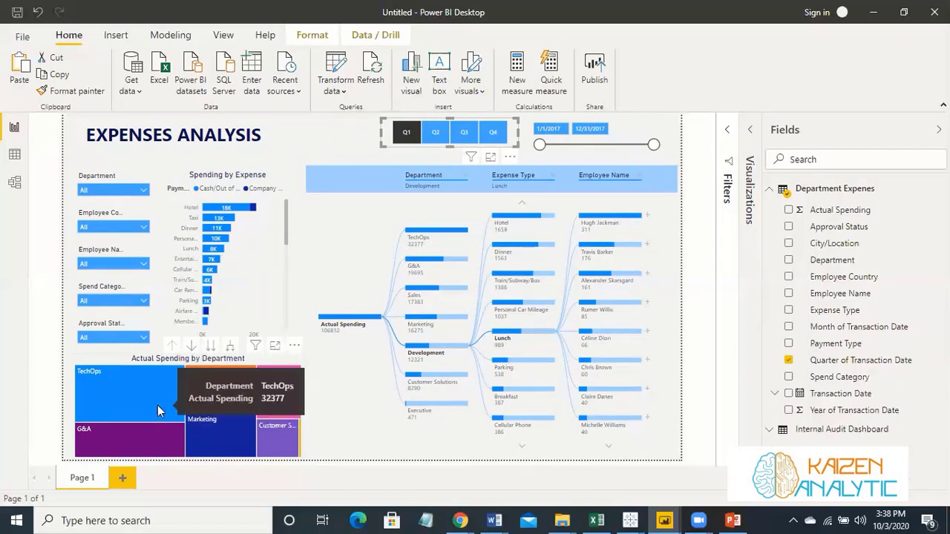
- Filter the report by Q2, Q3 and Q4 in turn to compare department spending, and clear the quarter filter
left_click(437, 134)
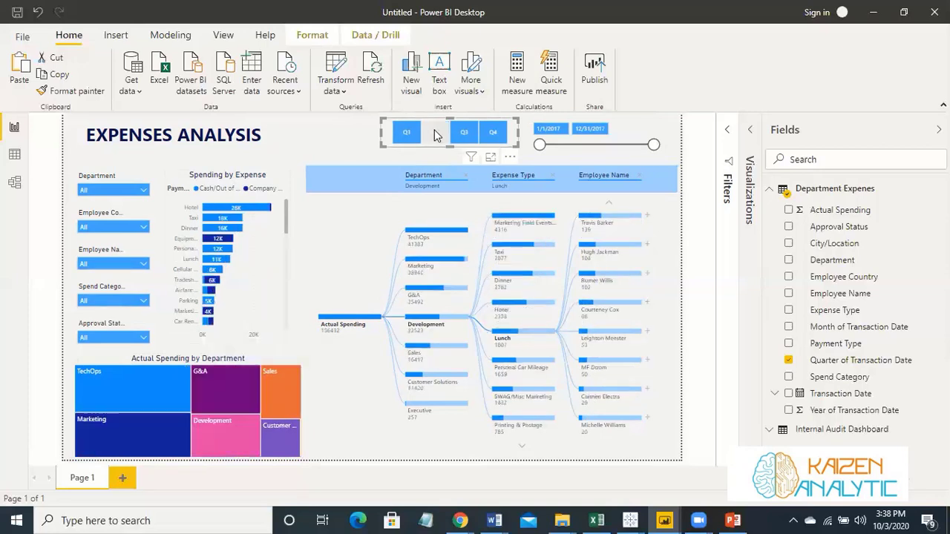
left_click(436, 134)
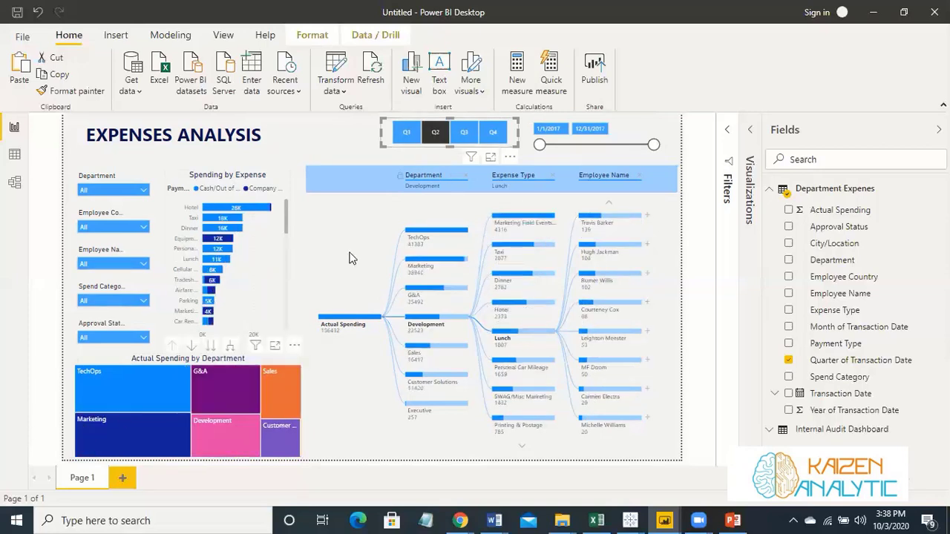
left_click(464, 135)
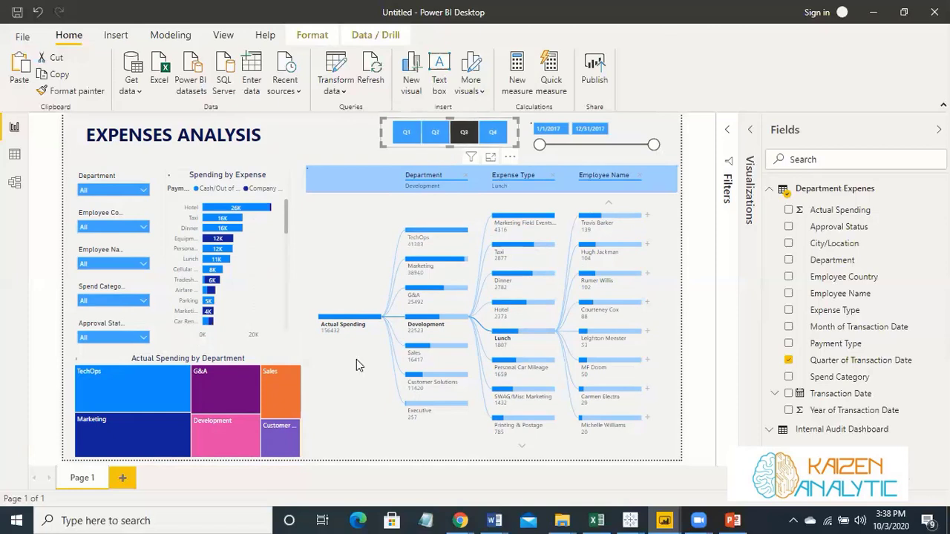
left_click(491, 134)
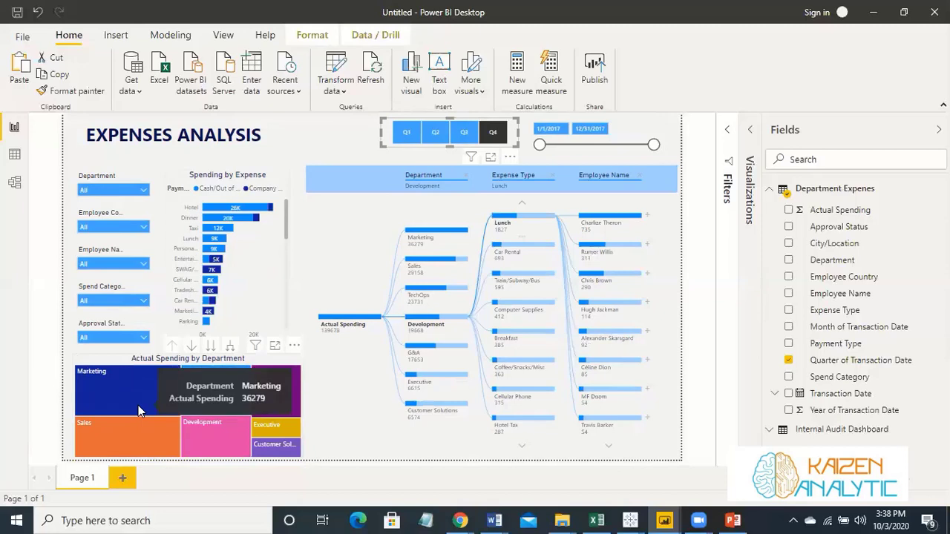
left_click(492, 132)
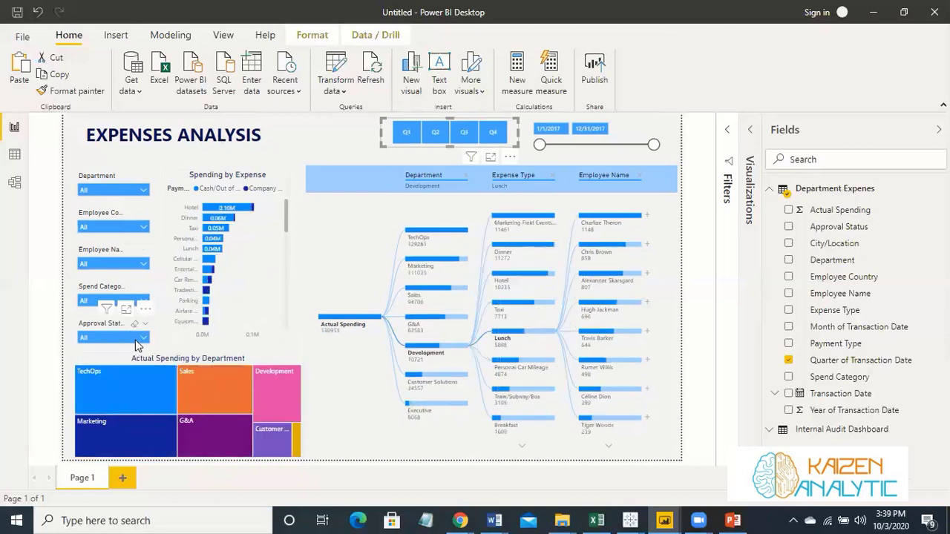
- Filter the report to the Airfare spend category to examine its spending, clear that filter and collapse the open slicer lists
left_click(143, 299)
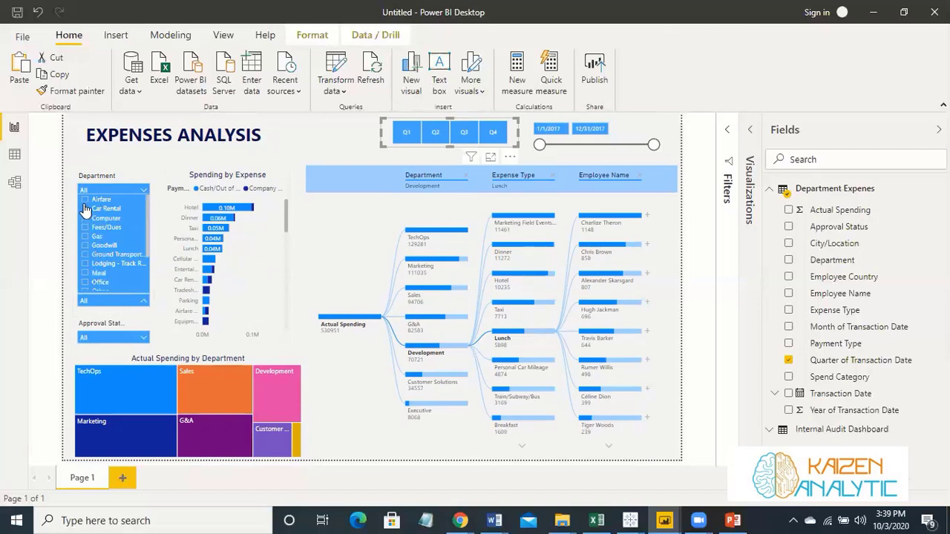
left_click(84, 200)
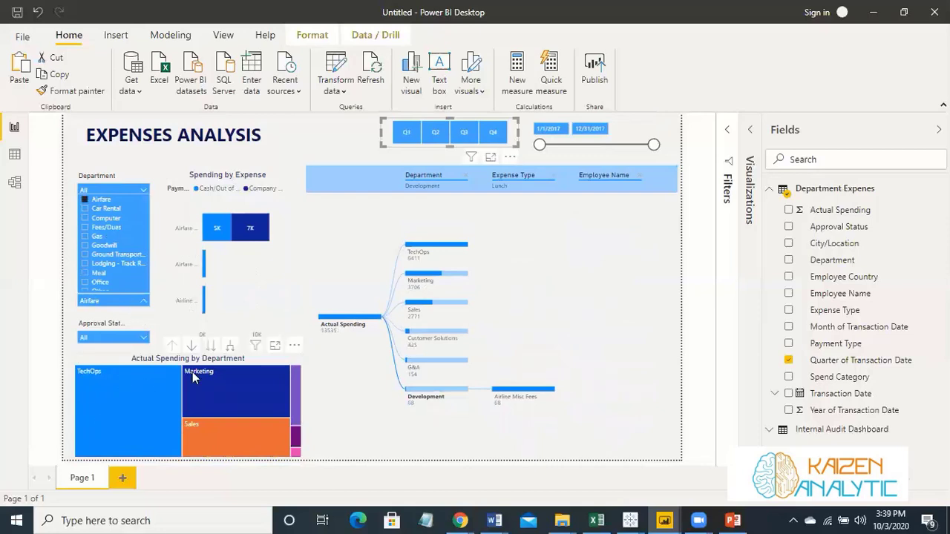
left_click(87, 202)
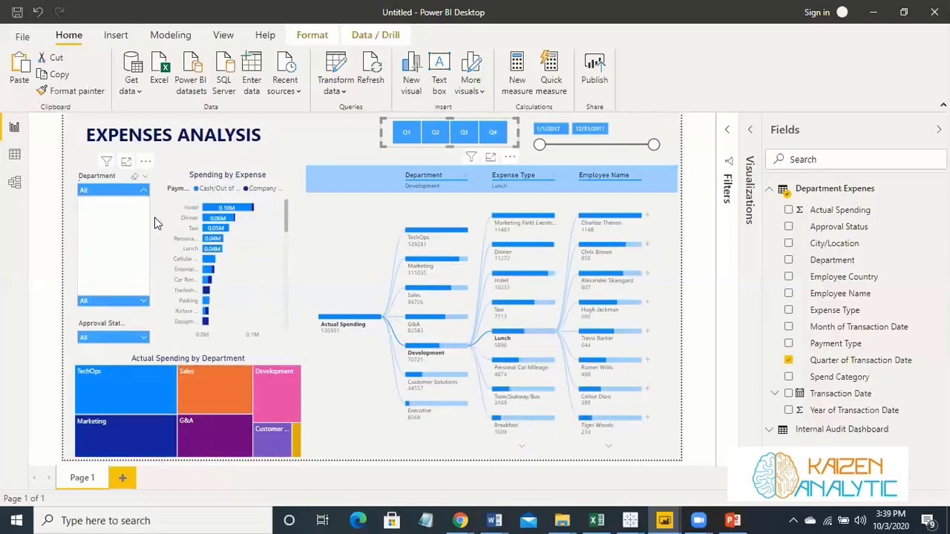
left_click(142, 191)
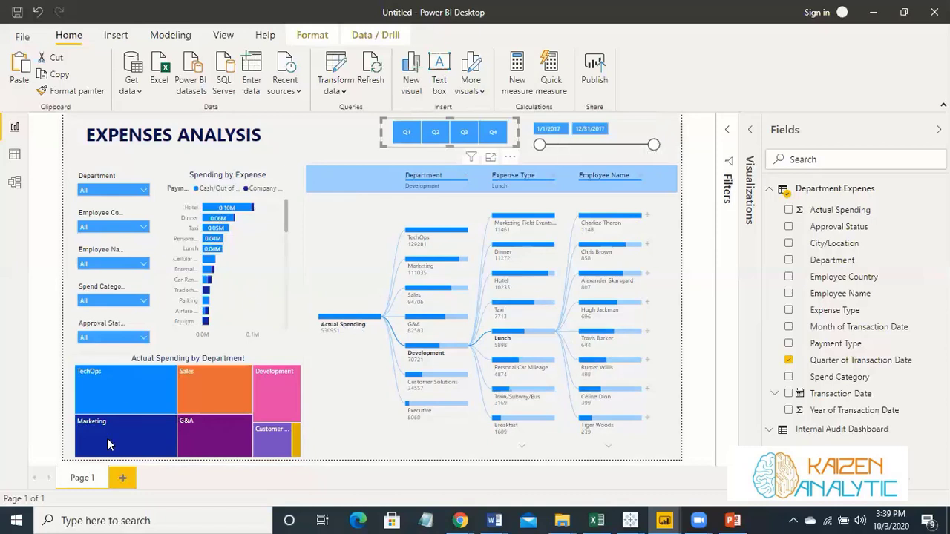
- Add a new report page and show the Internal Audit Dashboard table's fields instead of the Department Expenes fields
left_click(123, 472)
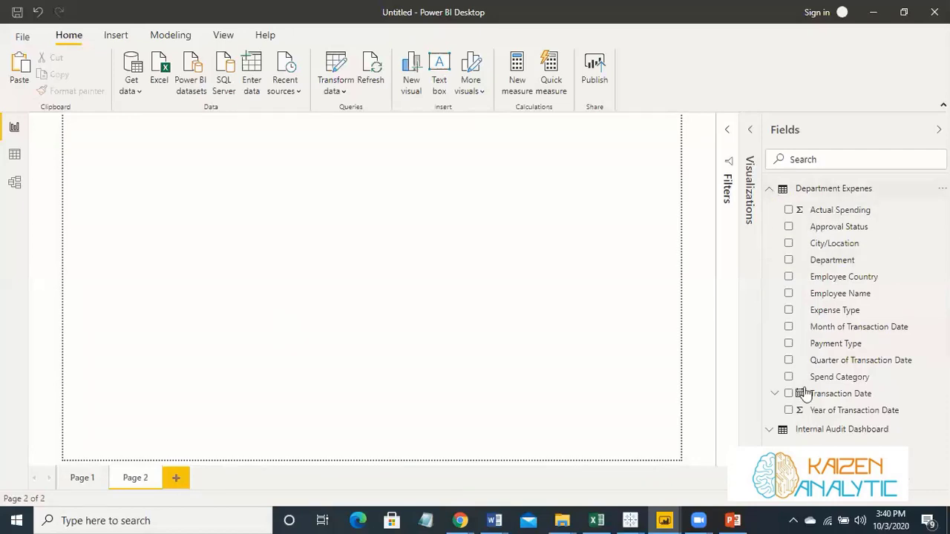
left_click(771, 190)
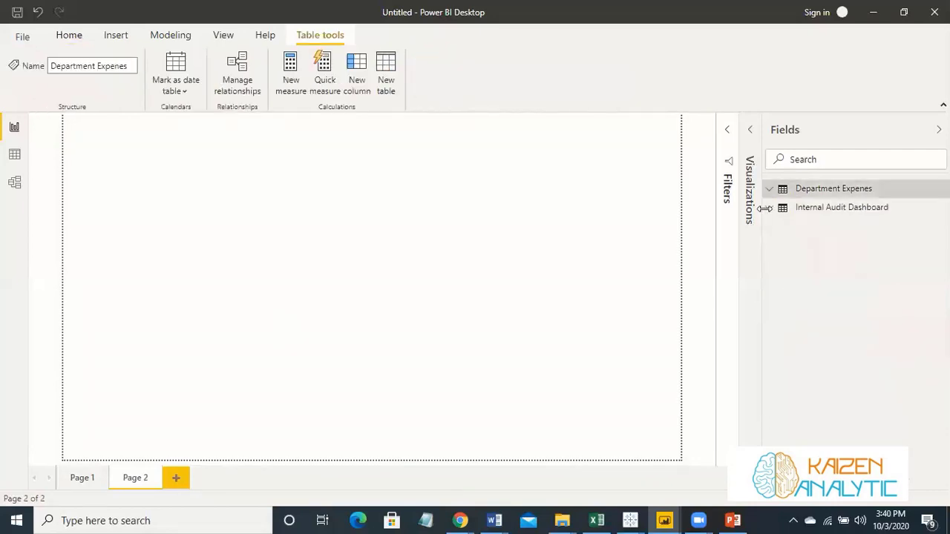
left_click(770, 208)
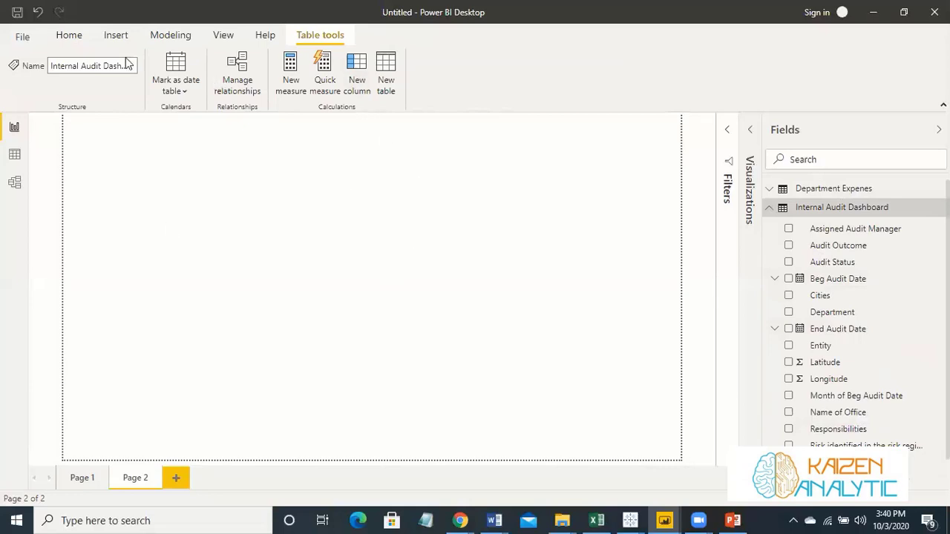
- Insert a text box on the new page with the title INTERNAL AUDIT DASHBOARD
left_click(80, 37)
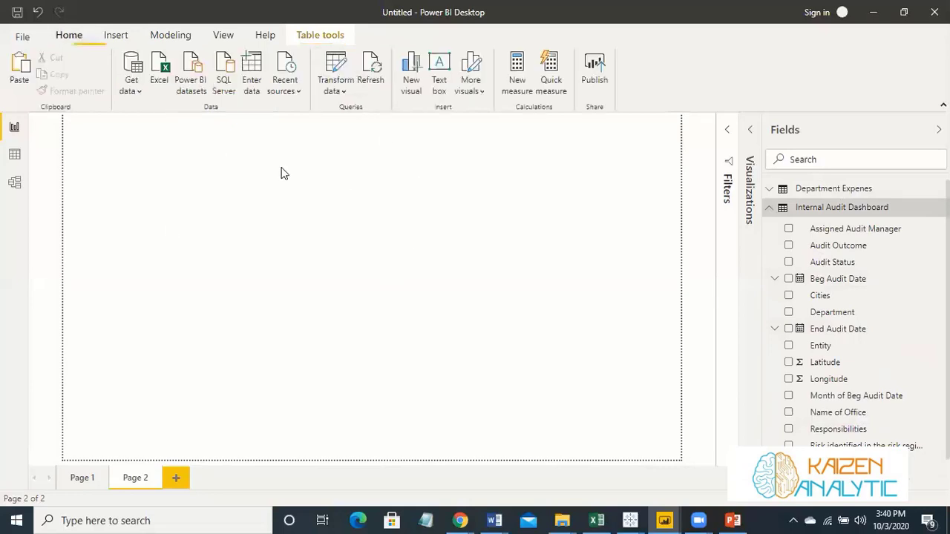
left_click(439, 70)
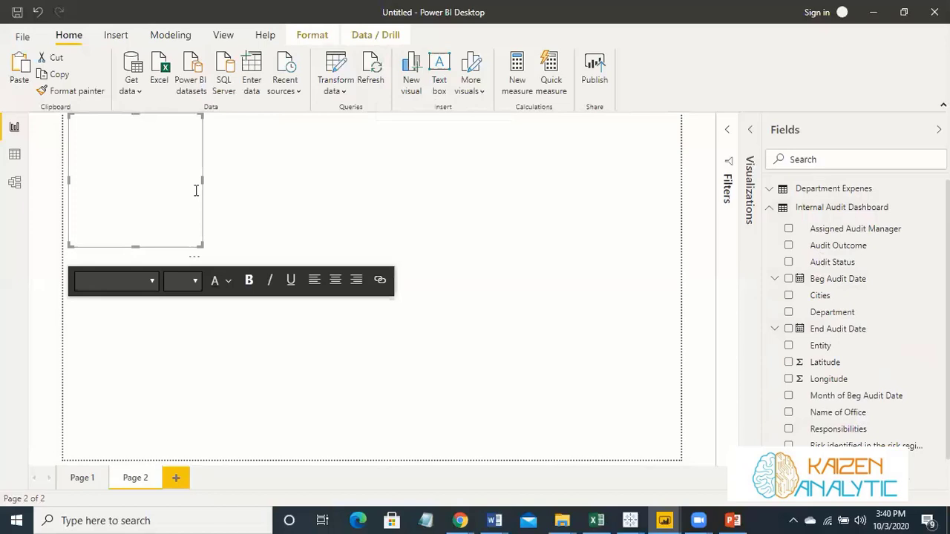
type("INTERNAL A")
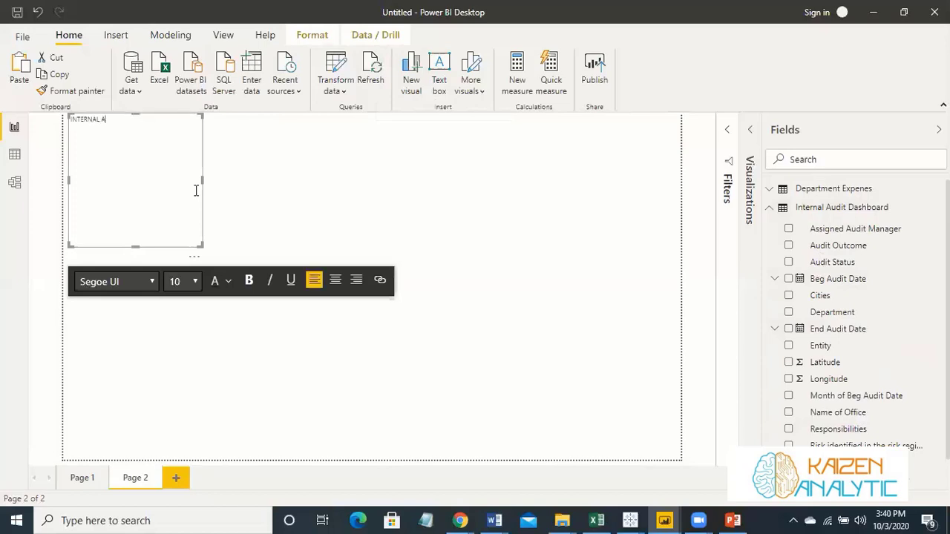
type("UDIT DASHBOARD")
- Format the whole title as bold at size 28 and widen its text box
key("ctrl+a")
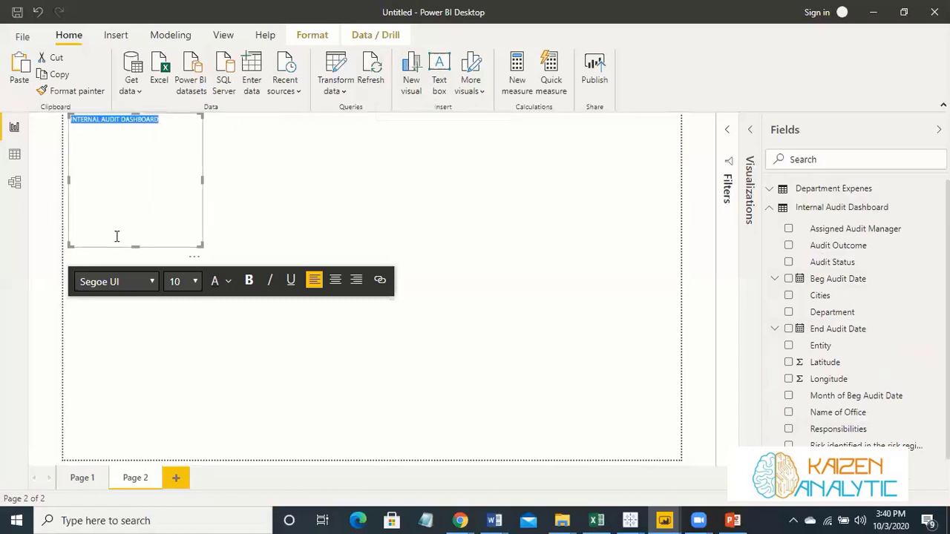
left_click(228, 283)
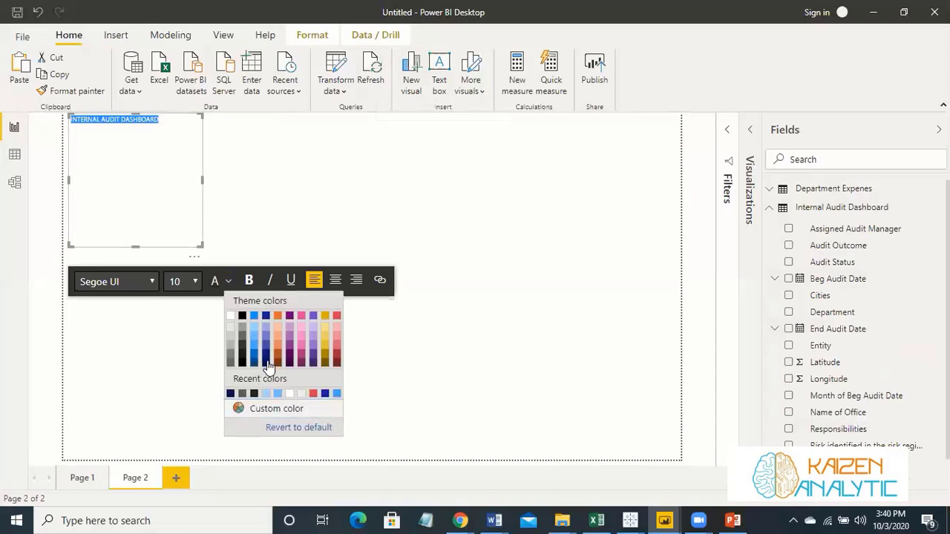
left_click(182, 304)
left_click(196, 282)
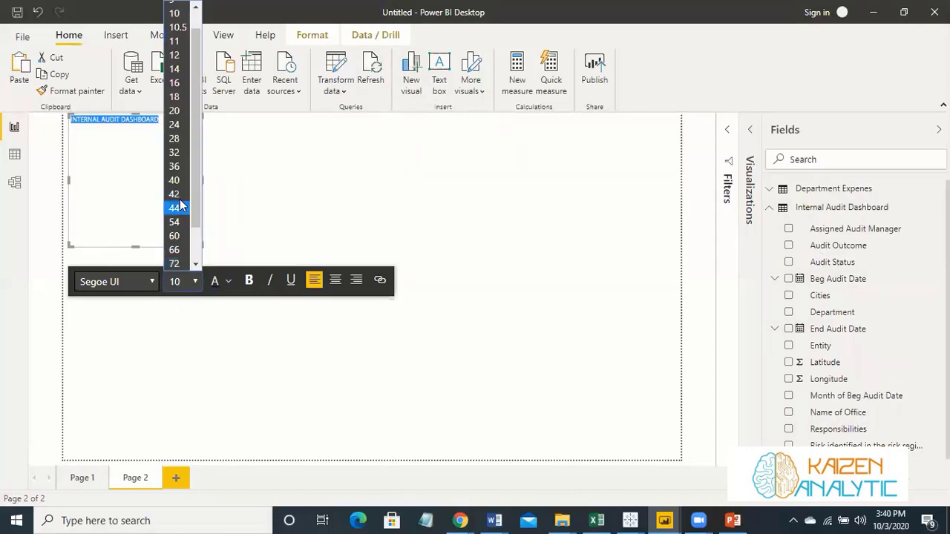
left_click(177, 161)
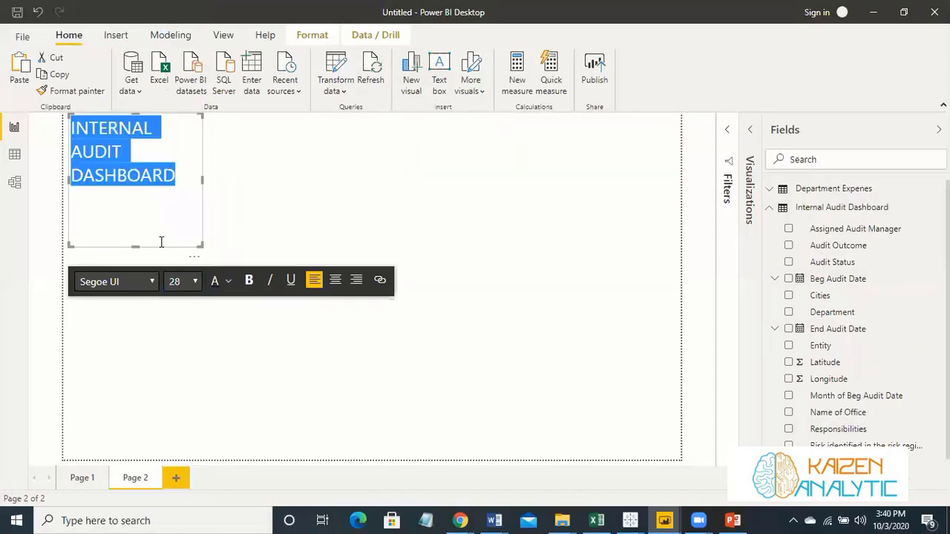
left_click(249, 280)
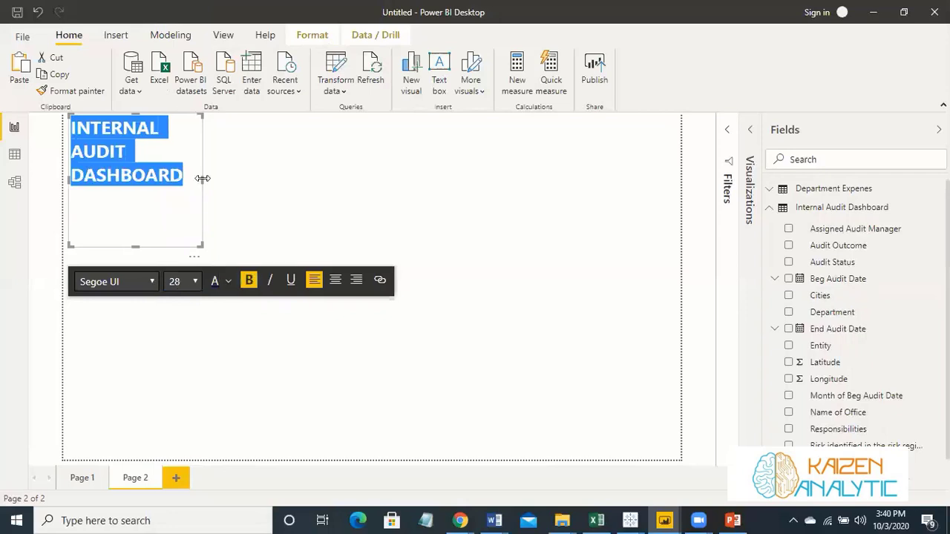
left_click_drag(202, 180, 304, 190)
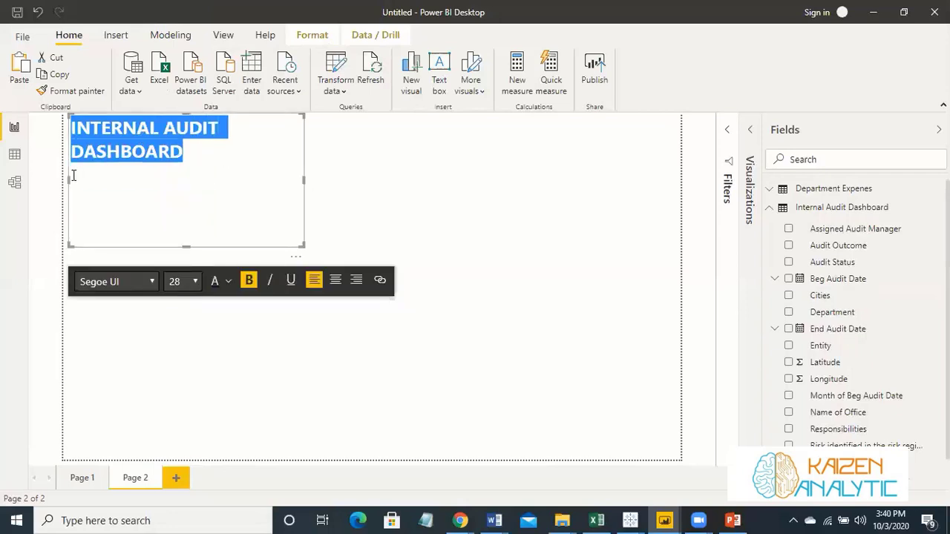
- Reposition the title text box and resize it so INTERNAL AUDIT DASHBOARD fits on a single line in a shallow box
left_click_drag(69, 181, 83, 181)
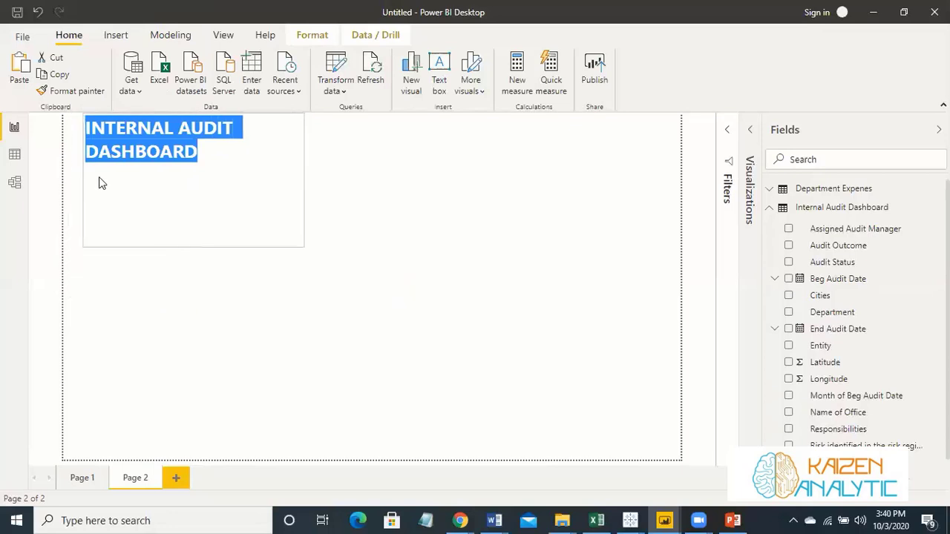
left_click_drag(188, 128, 188, 134)
left_click_drag(303, 182, 374, 190)
left_click_drag(227, 250, 241, 151)
left_click(498, 251)
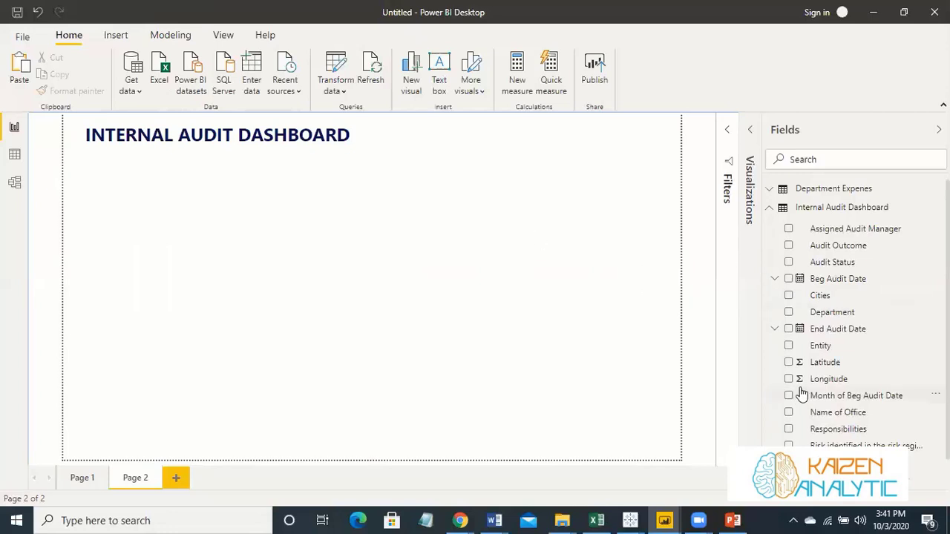
- Add a slicer for the Year field and place it in the upper right corner of the page
scroll(824, 419, "down", 1)
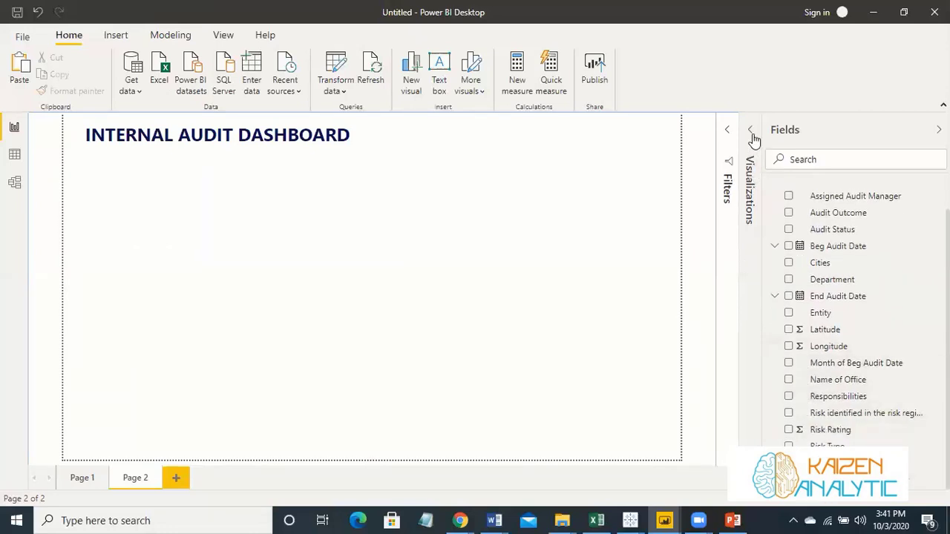
left_click(747, 215)
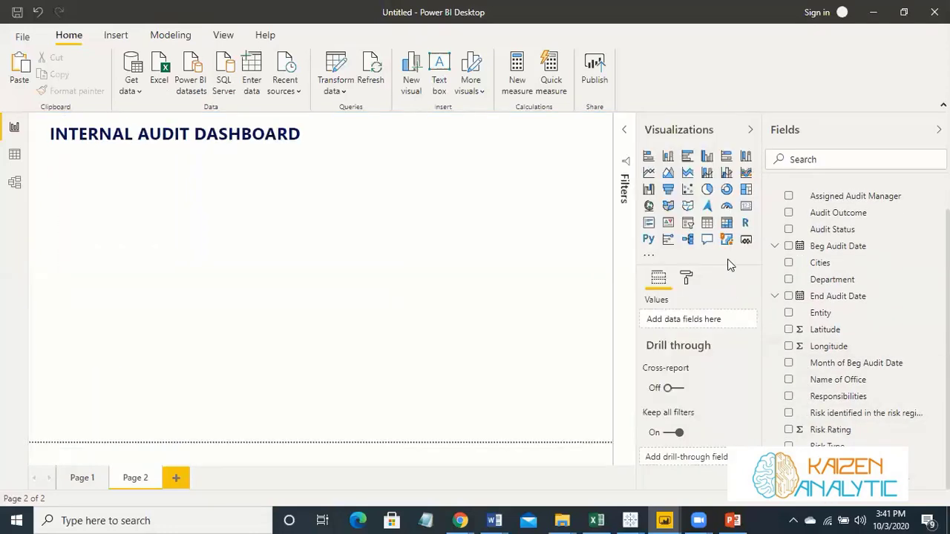
left_click(687, 223)
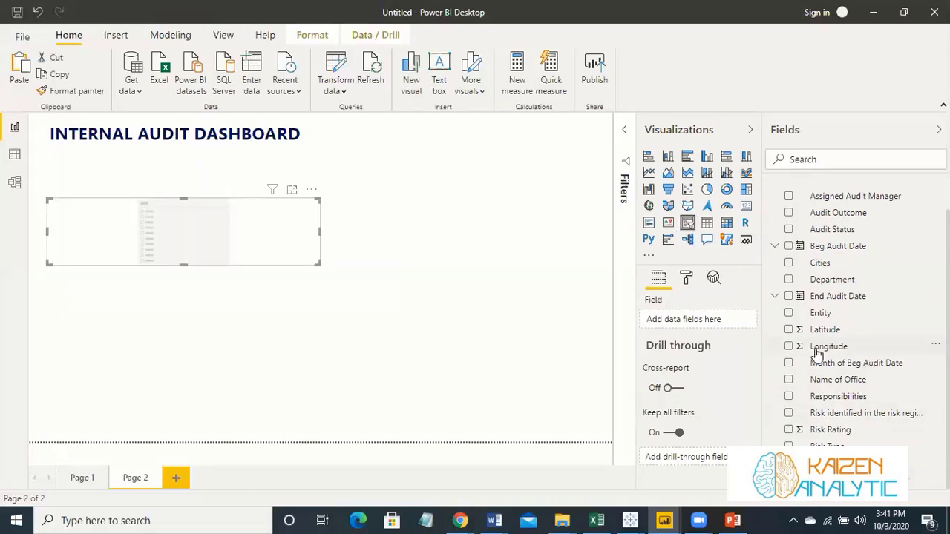
left_click_drag(816, 180, 516, 133)
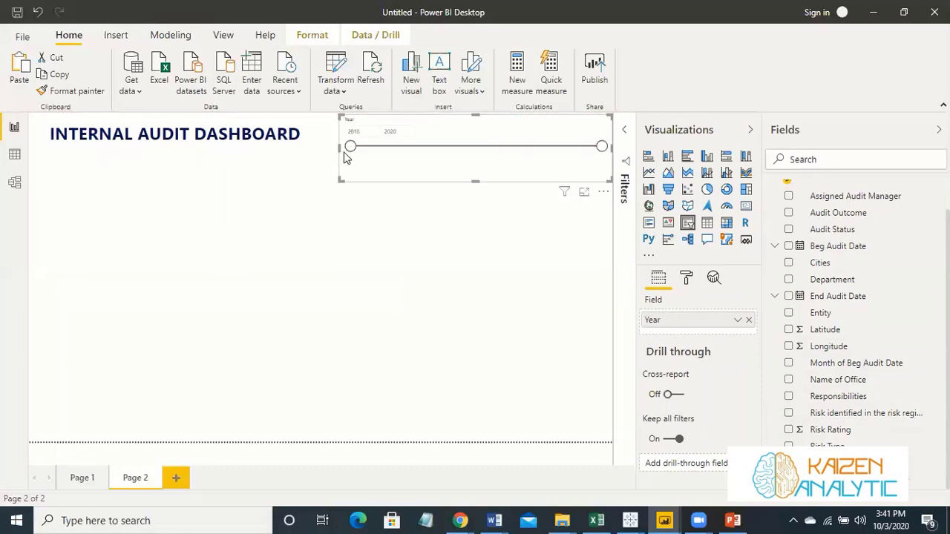
- Shrink the Year slicer to a small, shallow box level with the title and slightly inside the page edge
left_click_drag(338, 146, 490, 149)
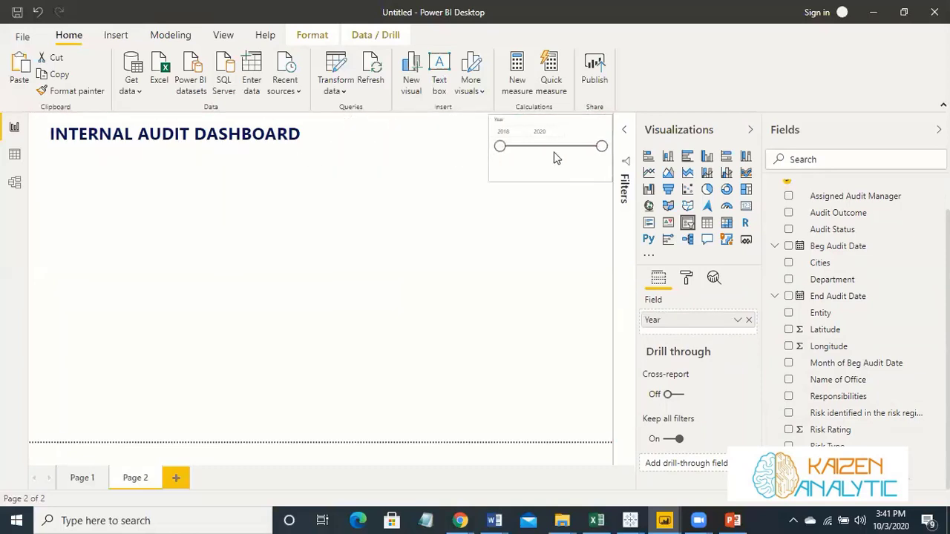
left_click_drag(611, 145, 606, 147)
left_click_drag(549, 180, 570, 137)
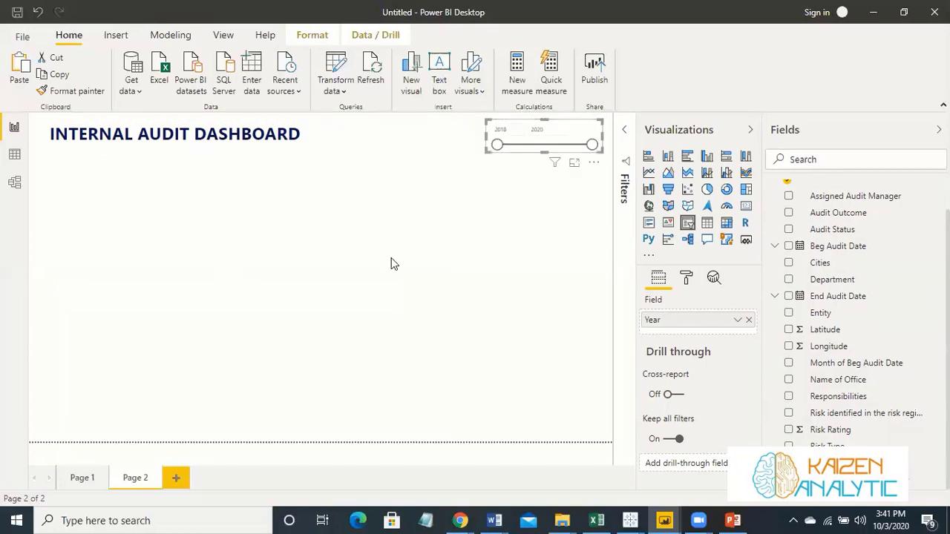
left_click(198, 251)
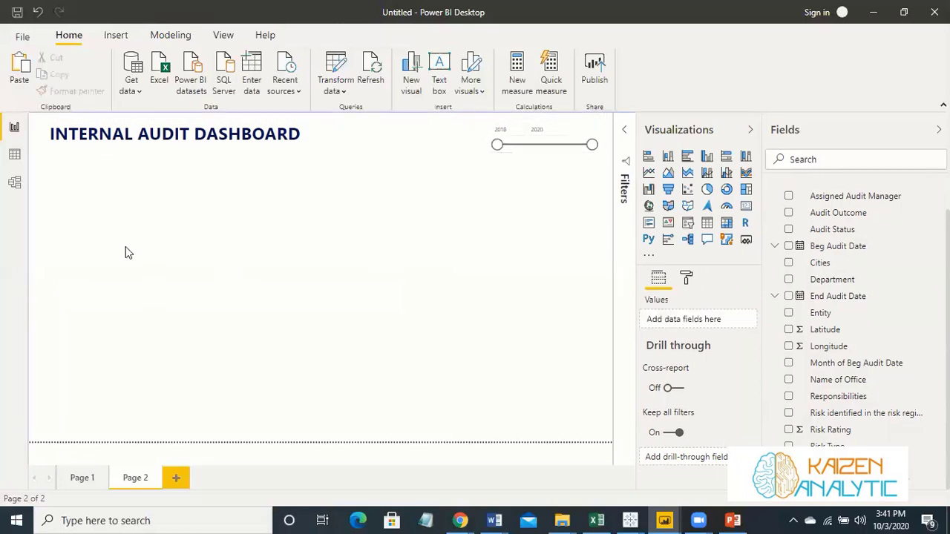
- Add a second slicer for the Cities field and display it as a dropdown
left_click_drag(688, 223, 122, 281)
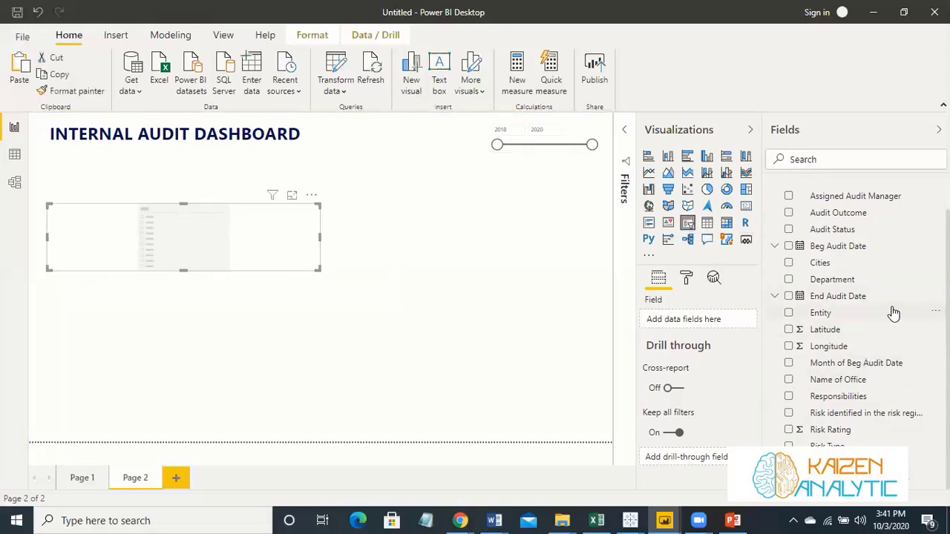
left_click(788, 263)
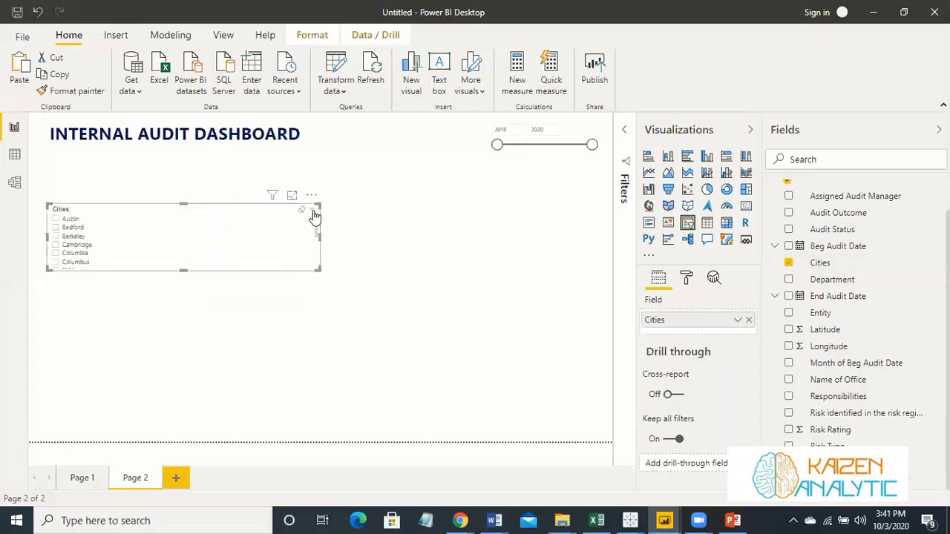
left_click(315, 211)
left_click(327, 238)
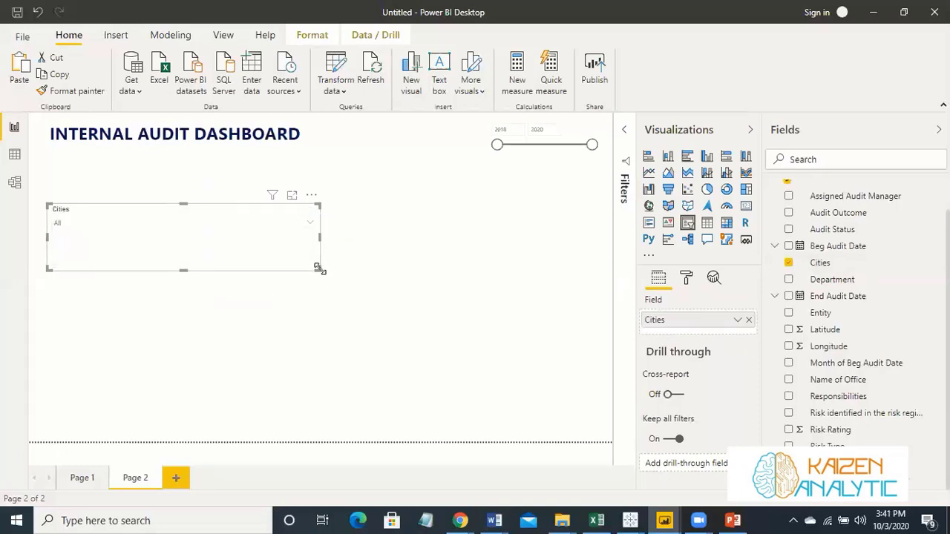
- Shrink the Cities slicer to a compact box and place it directly beneath the dashboard title
left_click_drag(319, 269, 143, 256)
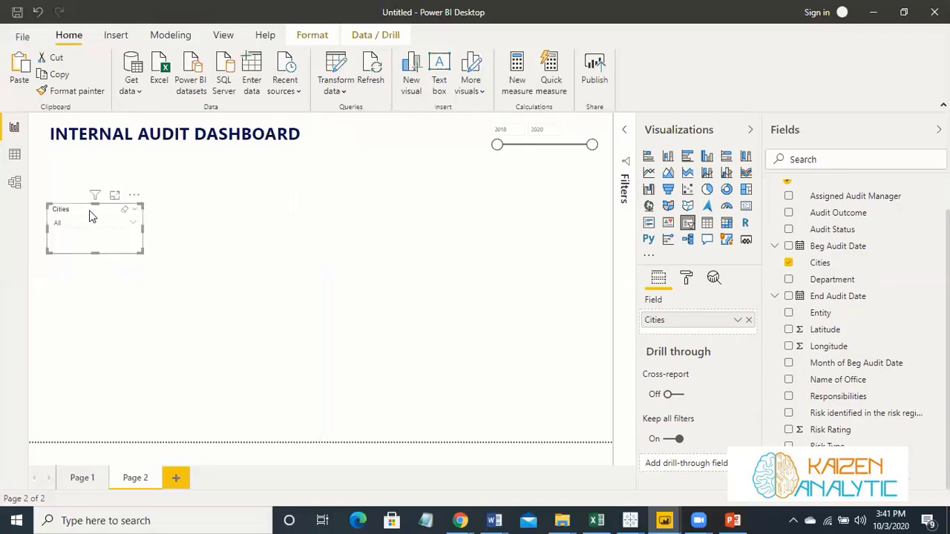
left_click_drag(90, 210, 90, 179)
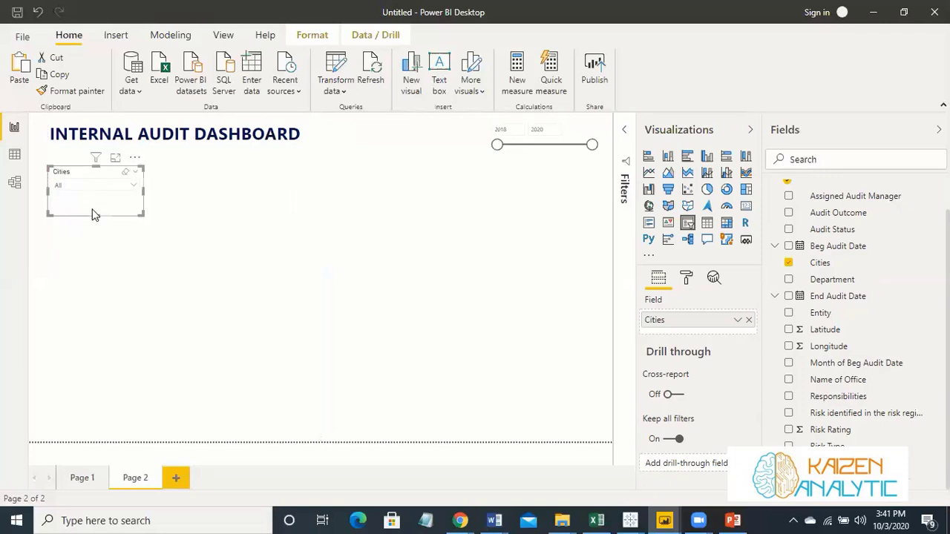
left_click_drag(95, 215, 100, 199)
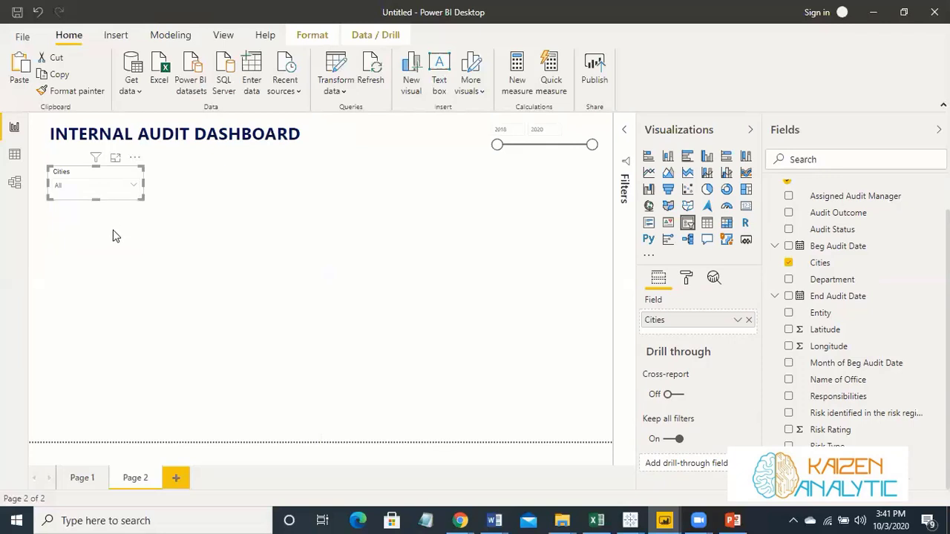
left_click(217, 198)
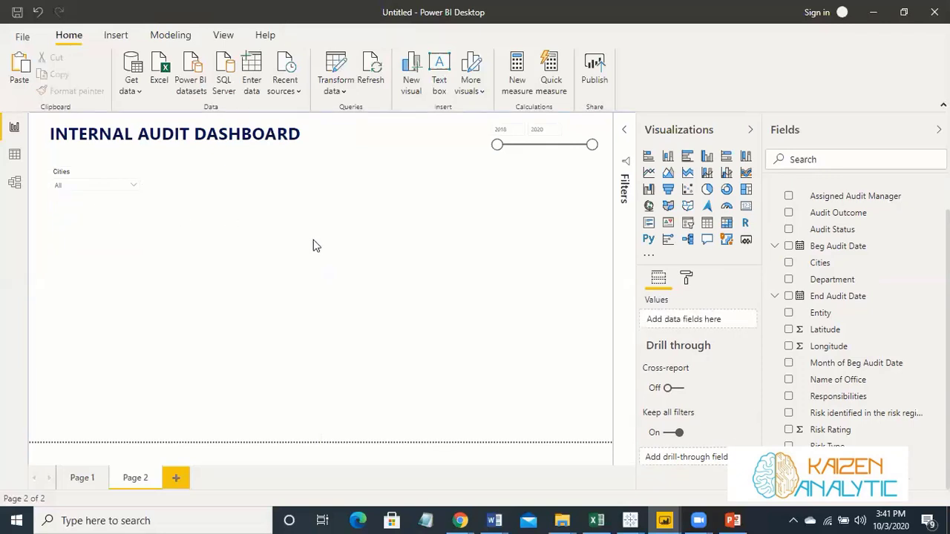
- Give the page background a light grey colour with 50% transparency
left_click(688, 281)
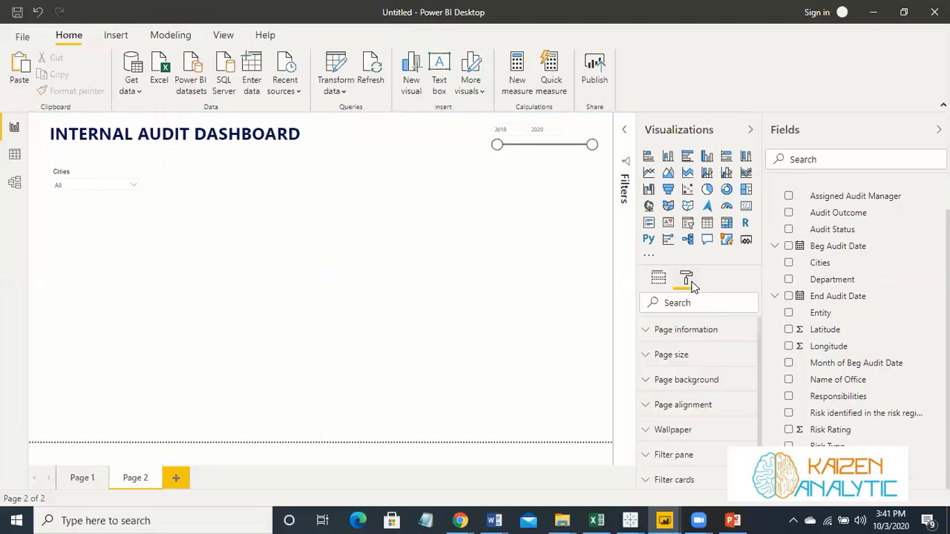
left_click(646, 384)
scroll(688, 435, "down", 2)
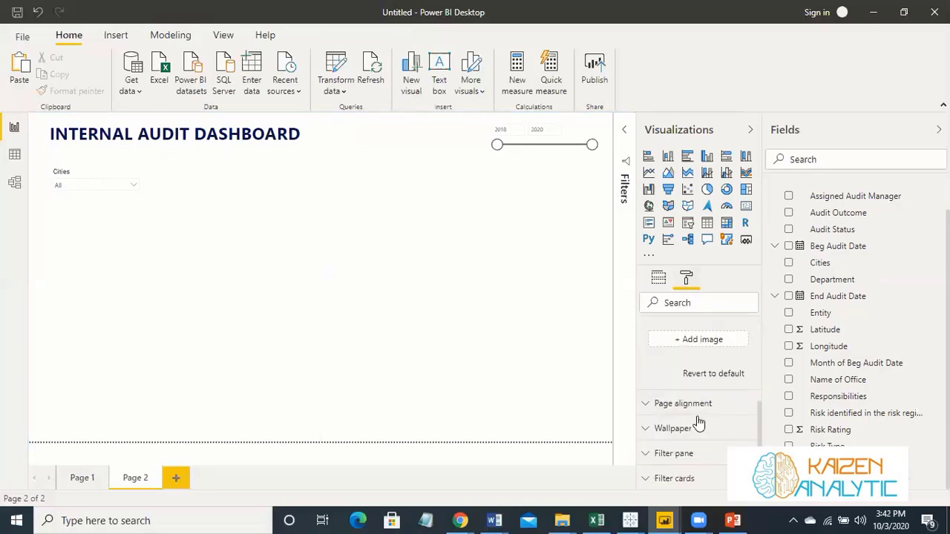
scroll(698, 423, "up", 1)
left_click(669, 398)
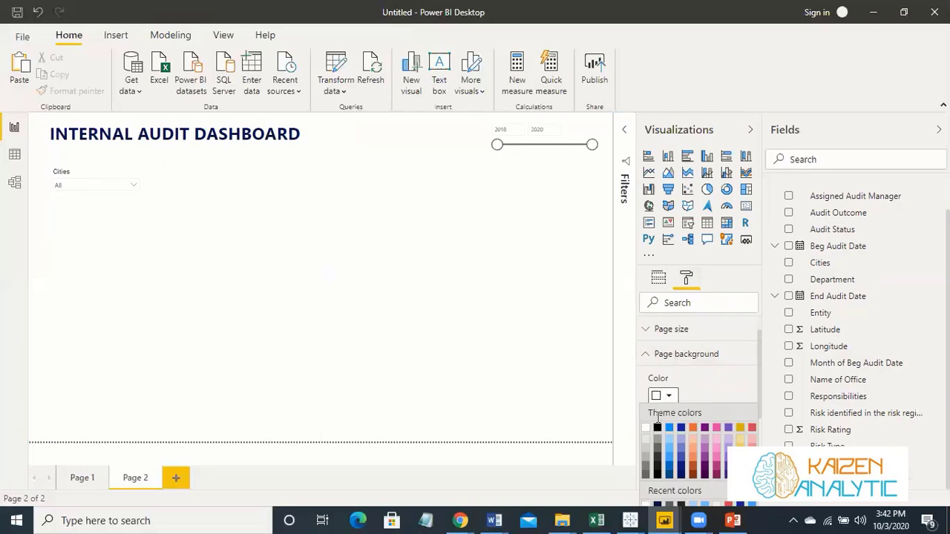
scroll(688, 364, "down", 4)
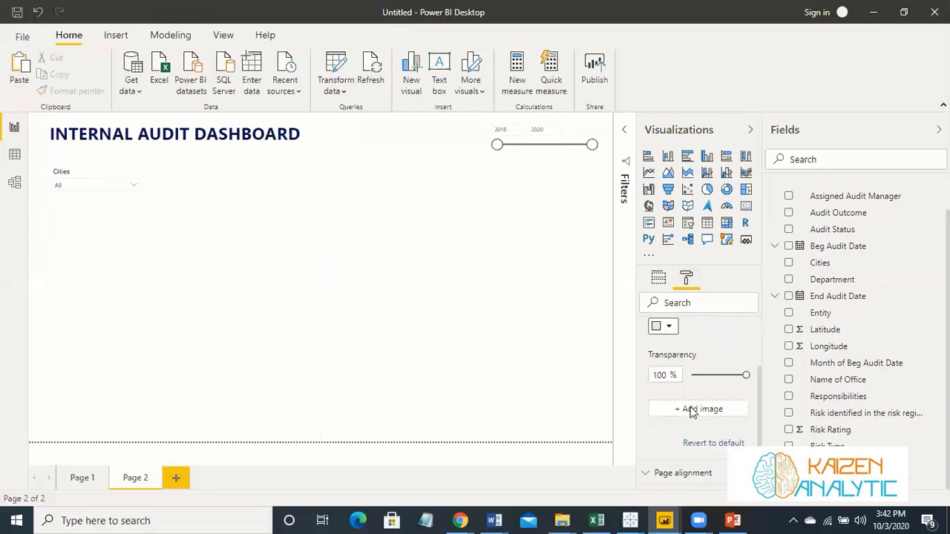
left_click_drag(665, 373, 646, 374)
type("50")
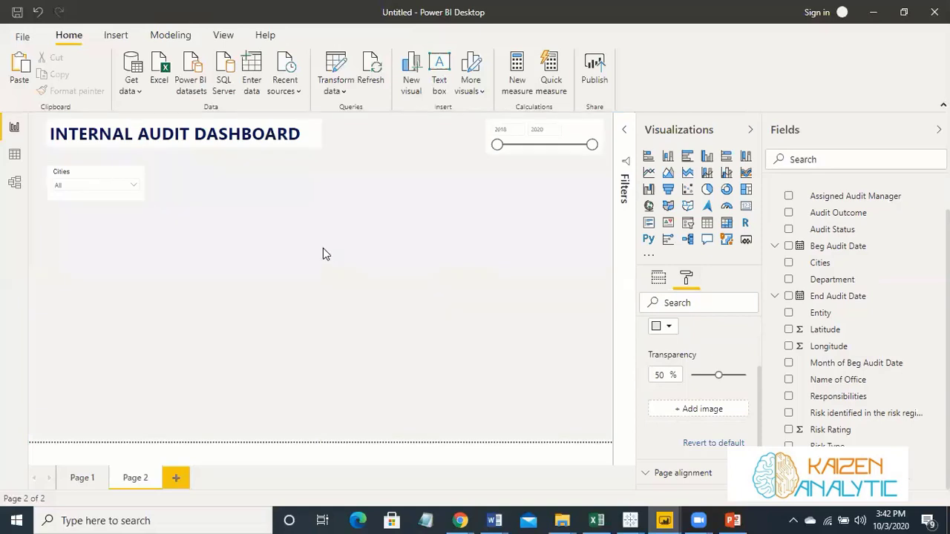
- Duplicate the Cities slicer, align the copy beneath the original, and replace its field with Department
left_click(136, 196)
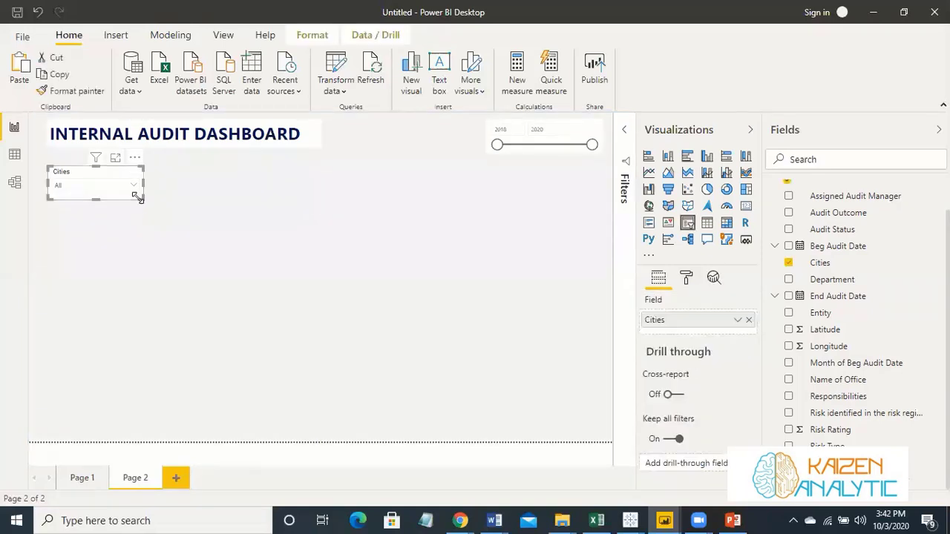
left_click_drag(136, 196, 137, 198)
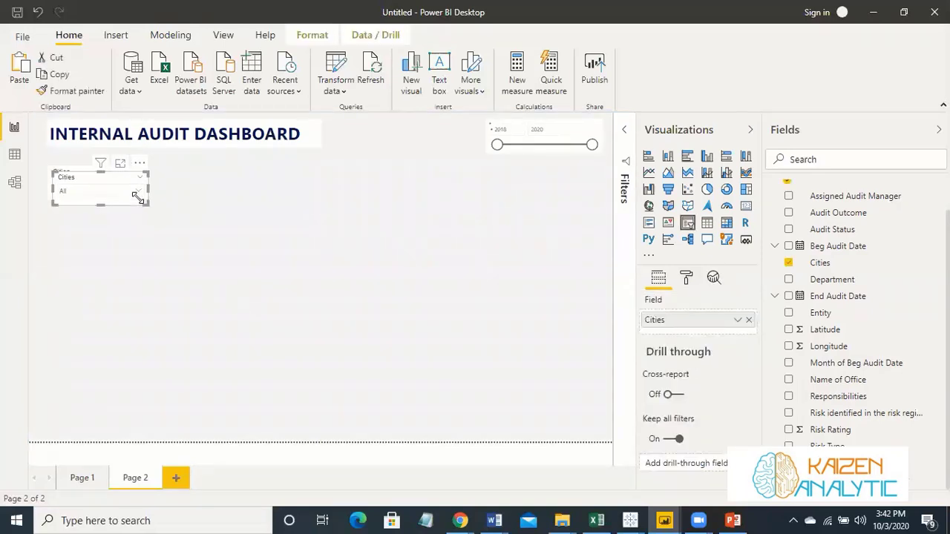
key("ctrl+v")
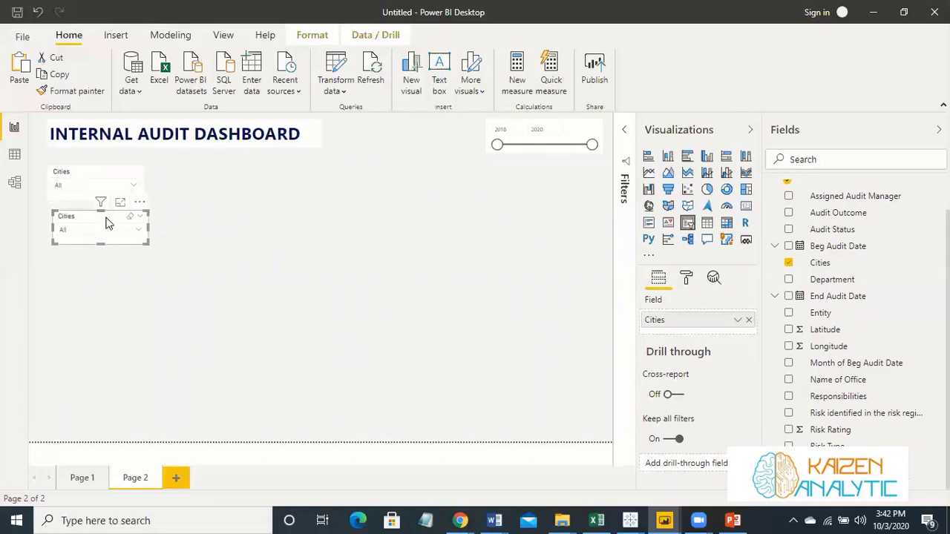
left_click_drag(109, 216, 103, 213)
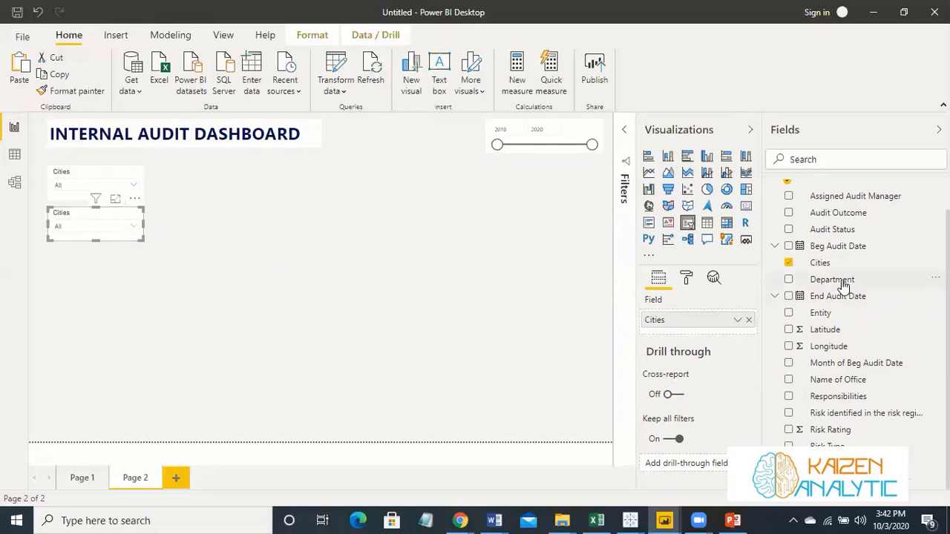
left_click_drag(731, 321, 727, 334)
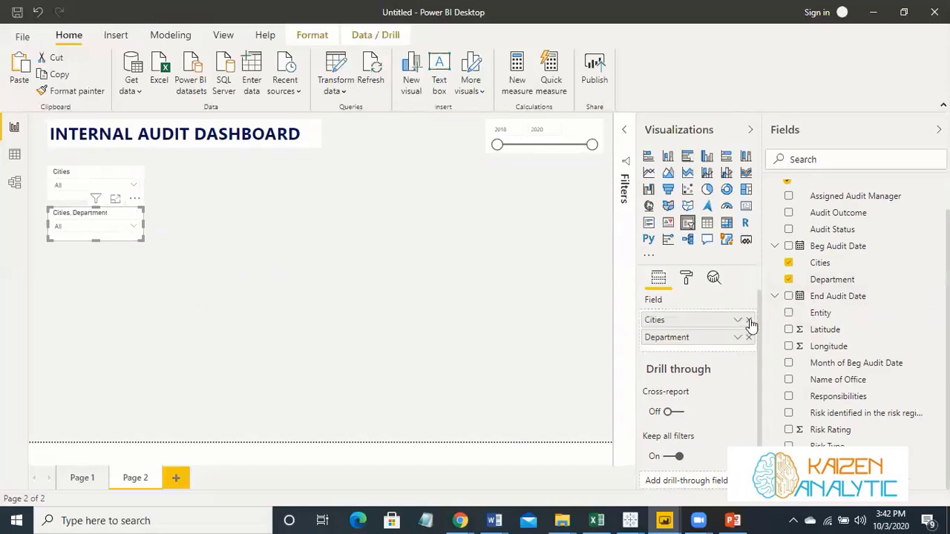
left_click_drag(371, 311, 207, 280)
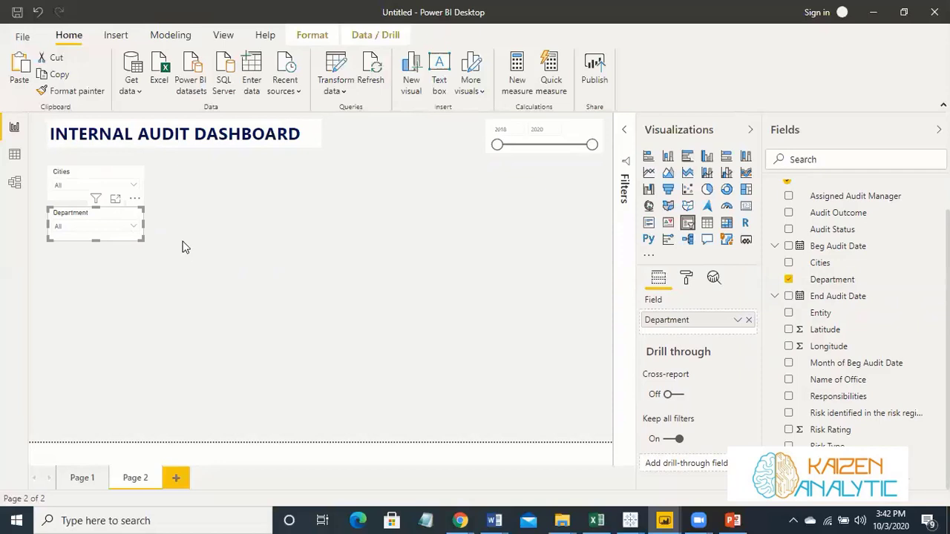
- Duplicate the Department slicer, align the copy beneath it, and replace its field with Risk Type
left_click_drag(116, 227, 108, 264)
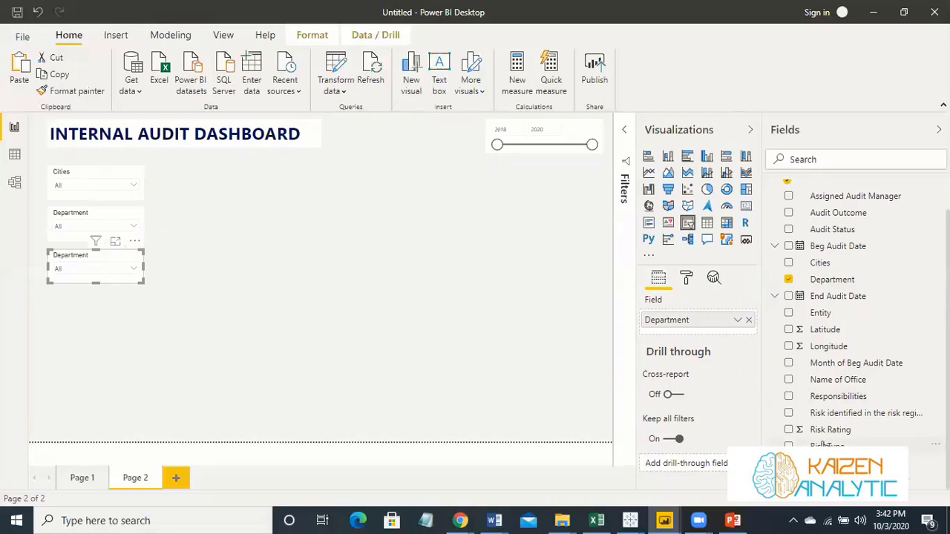
left_click_drag(825, 444, 738, 333)
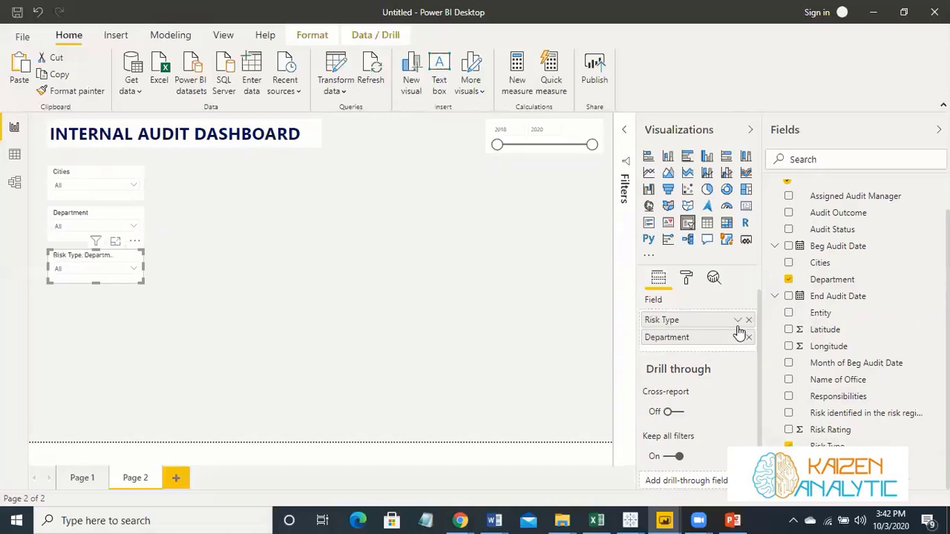
left_click(749, 337)
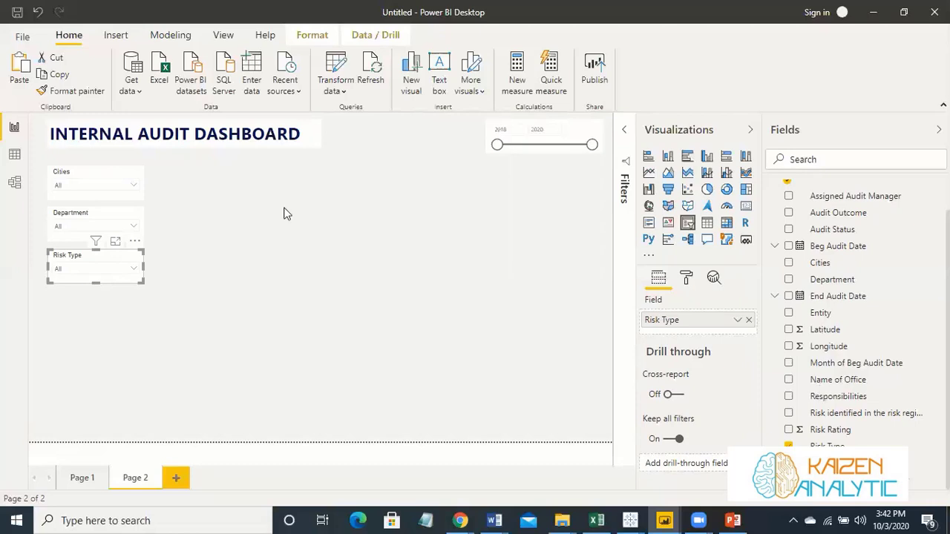
- Add a donut chart to the right of the slicers, sized to match the height of the slicer stack
left_click(727, 190)
left_click_drag(97, 345, 206, 189)
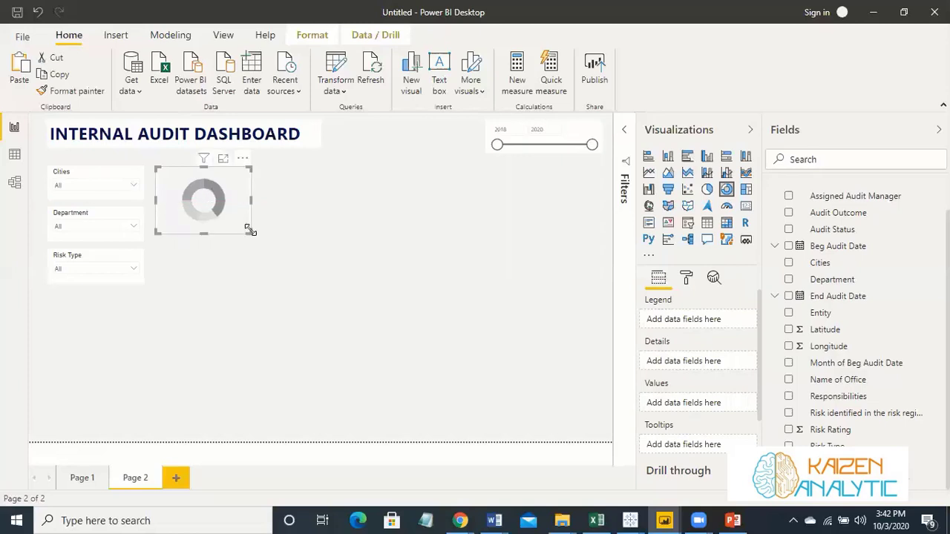
left_click_drag(249, 230, 274, 286)
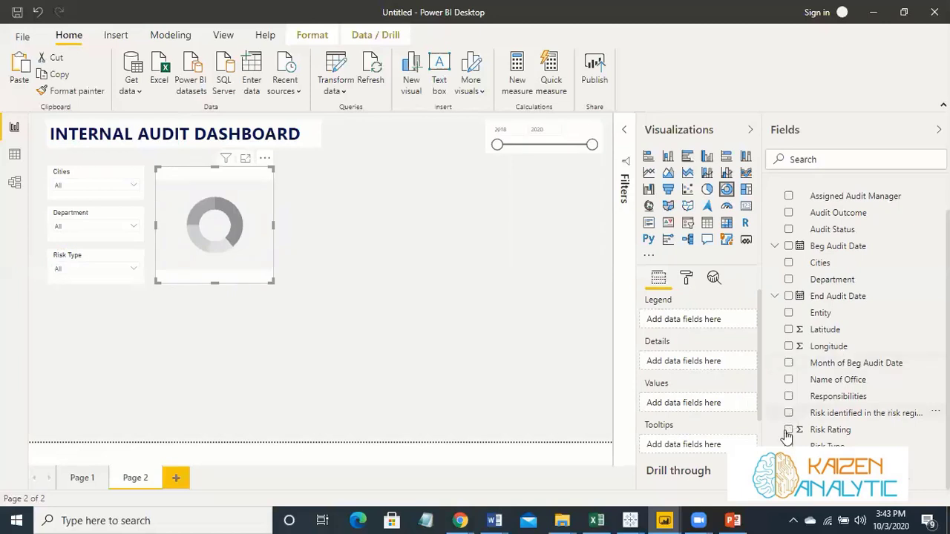
- Use Risk Rating as the donut chart's values, with Assigned Audit Manager and Risk Type as its legend
left_click_drag(694, 418, 691, 409)
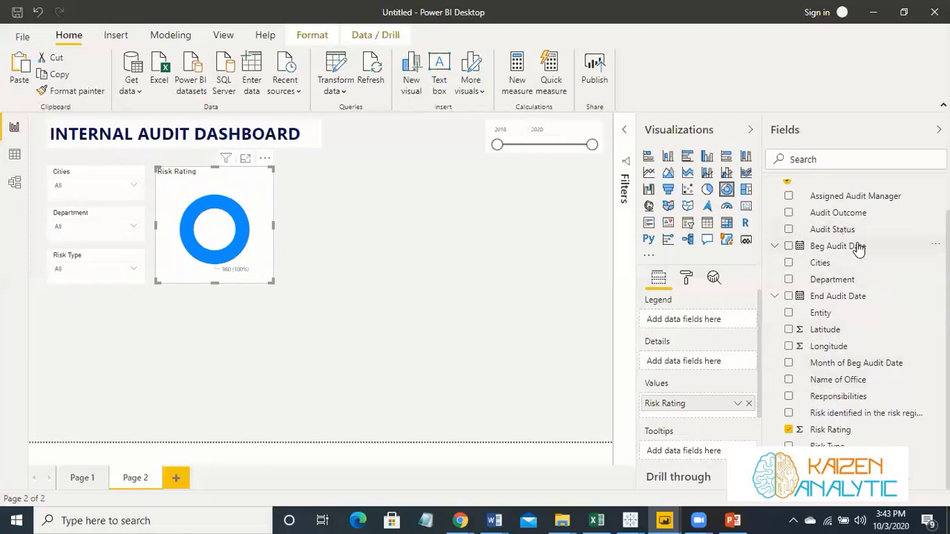
scroll(859, 250, "up", 1)
left_click_drag(859, 235, 722, 326)
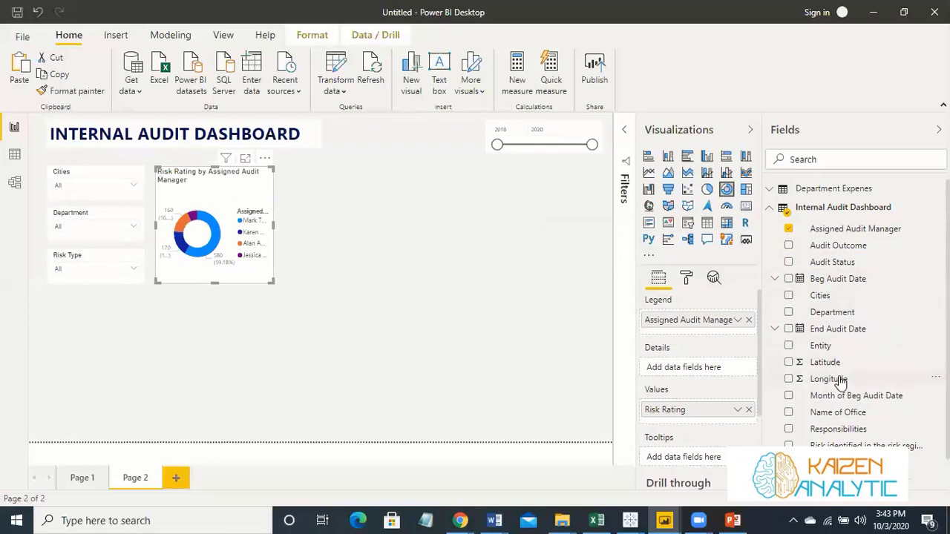
scroll(841, 385, "down", 1)
left_click_drag(822, 445, 687, 338)
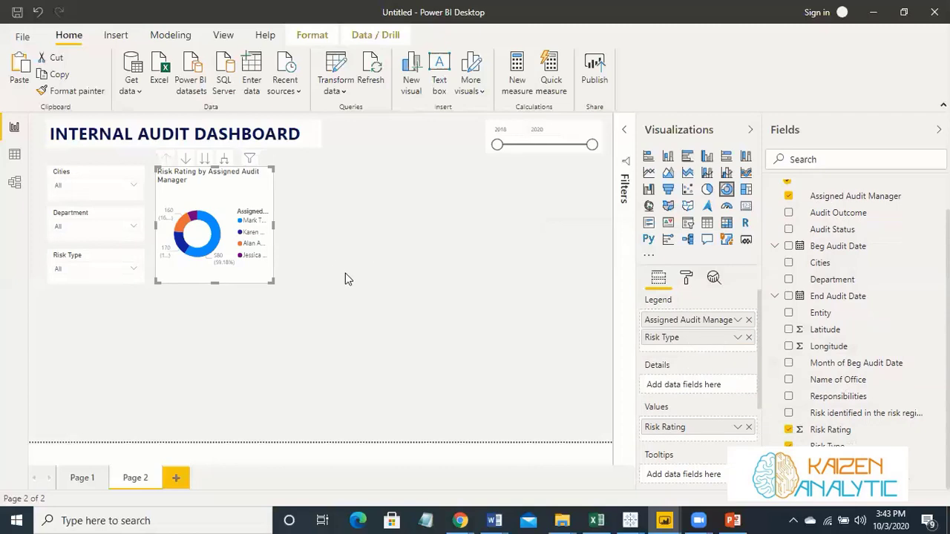
- Shorten the donut chart's title to "Risk Rating by Audit Manager"
left_click(685, 279)
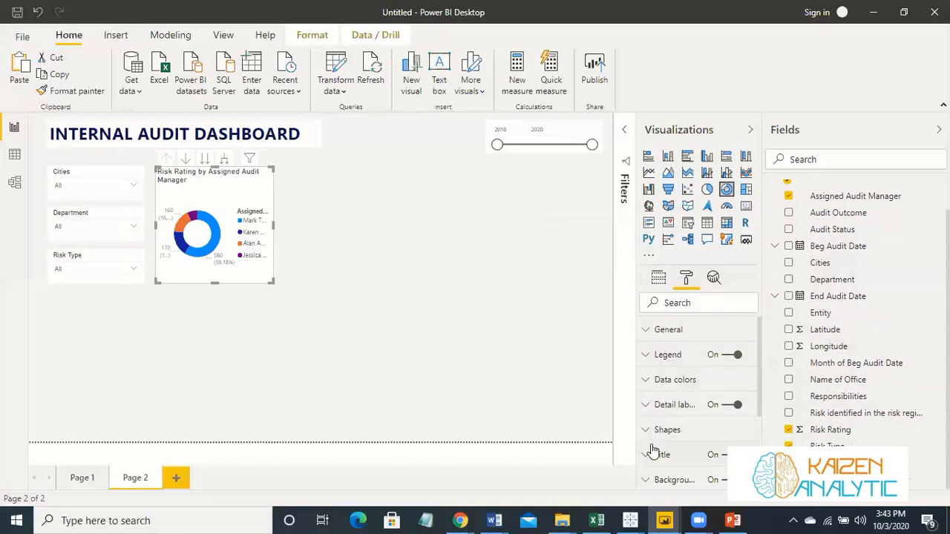
scroll(698, 335, "down", 3)
left_click(698, 339)
scroll(697, 363, "down", 1)
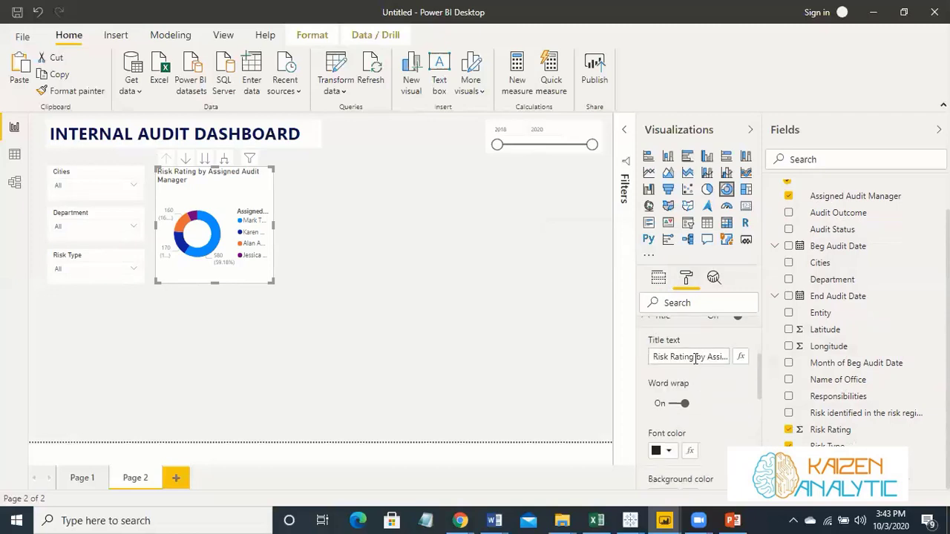
left_click(696, 357)
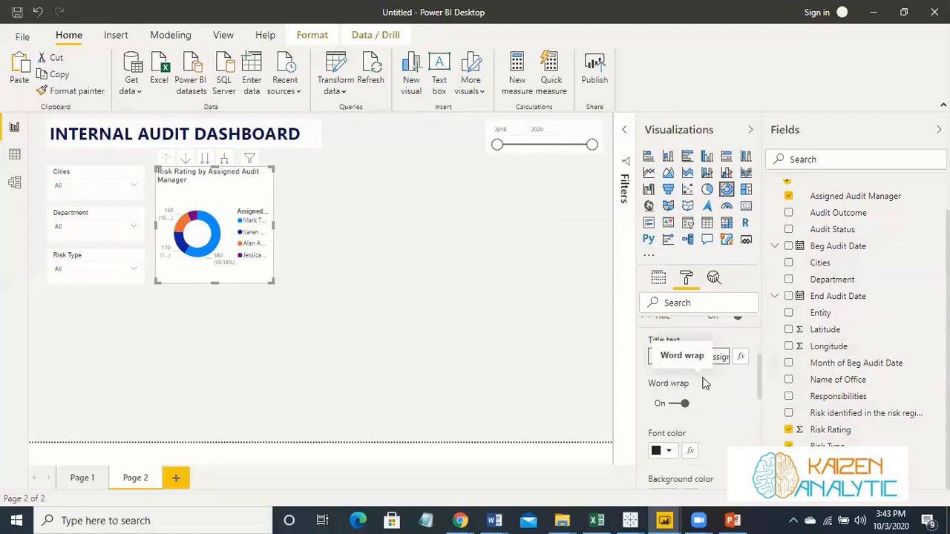
key("Right")
key("Right")
key("Right")
key("Right")
key("Right")
key("Right")
key("Right")
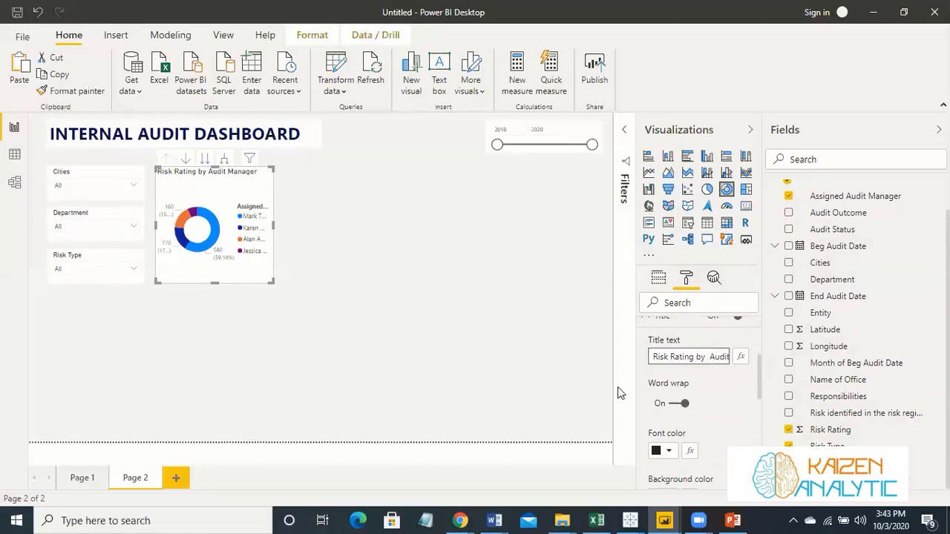
key("Right")
key("Right")
key("Right")
key("Right")
key("Right")
key("Right")
key("Right")
key("Right")
key("Right")
key("Right")
key("Right")
key("Right")
key("Right")
key("Right")
- Set the donut chart title's font color to dark navy blue and center the title
scroll(697, 383, "down", 4)
scroll(661, 380, "up", 2)
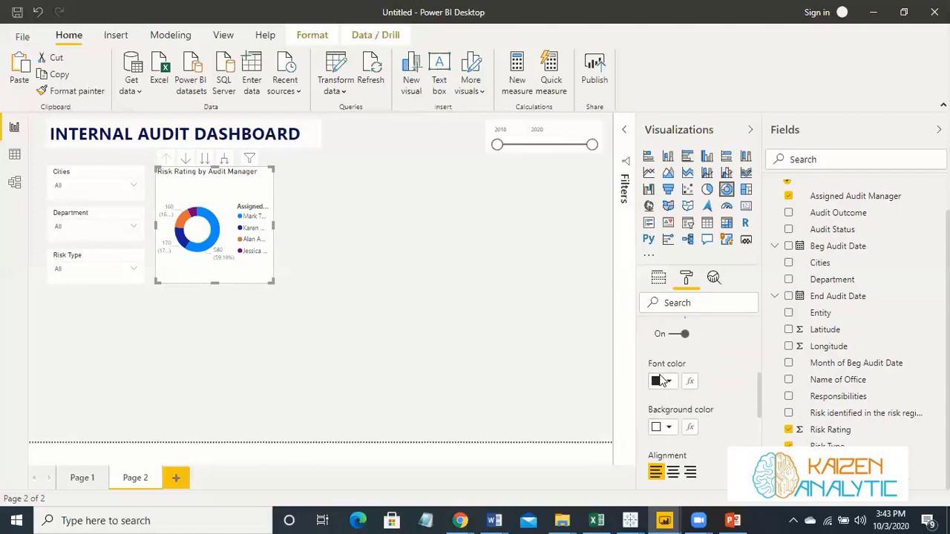
left_click(664, 381)
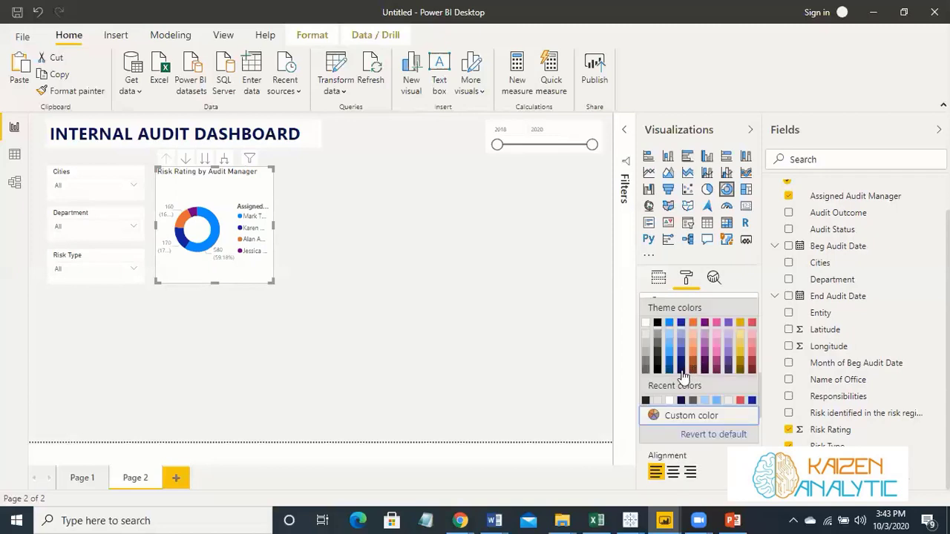
left_click(678, 391)
scroll(678, 391, "down", 3)
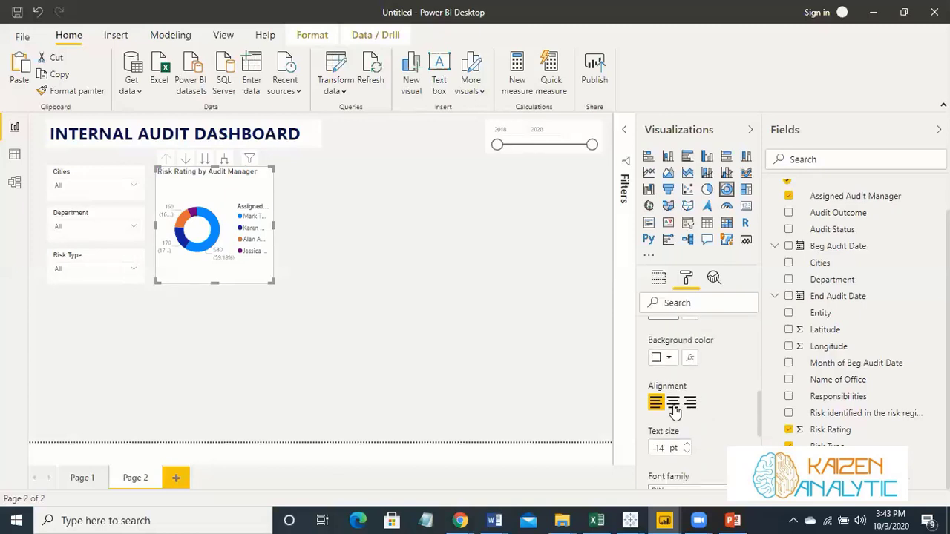
left_click(673, 405)
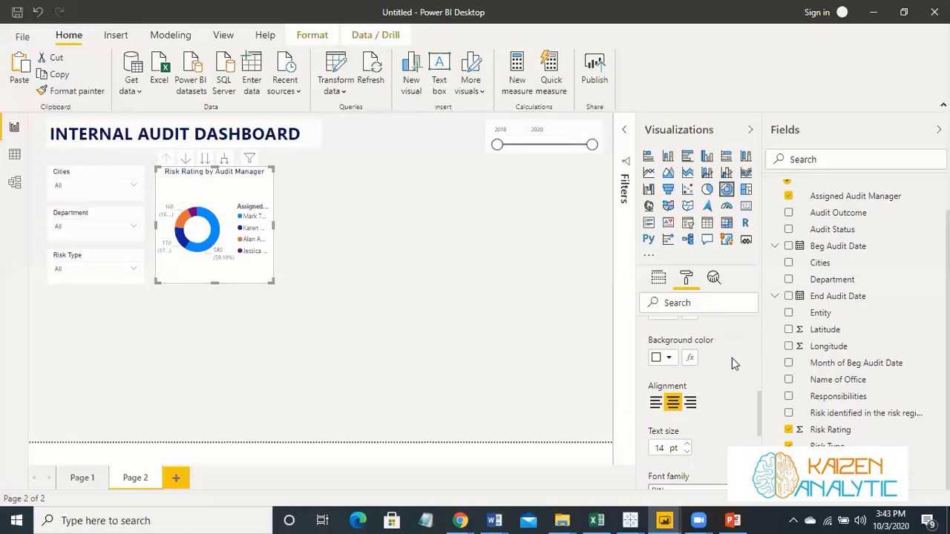
- Set the donut chart's detail labels to category and percent of total, and turn off its legend
scroll(718, 364, "up", 5)
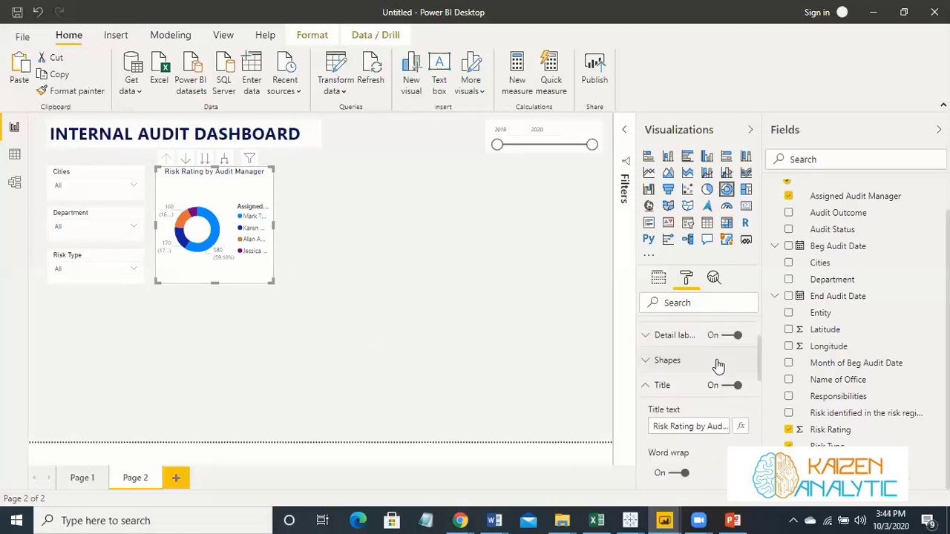
scroll(717, 364, "up", 1)
left_click(647, 406)
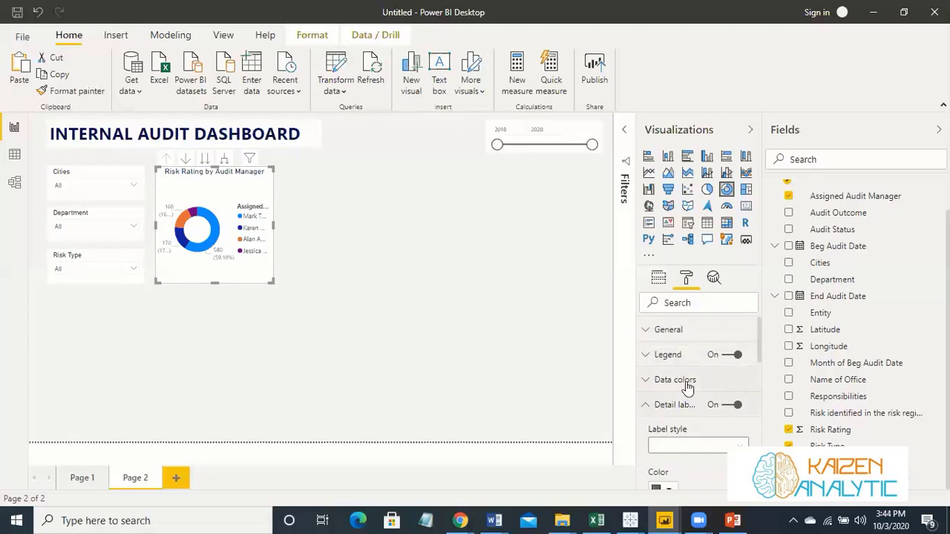
scroll(689, 392, "down", 2)
left_click(738, 375)
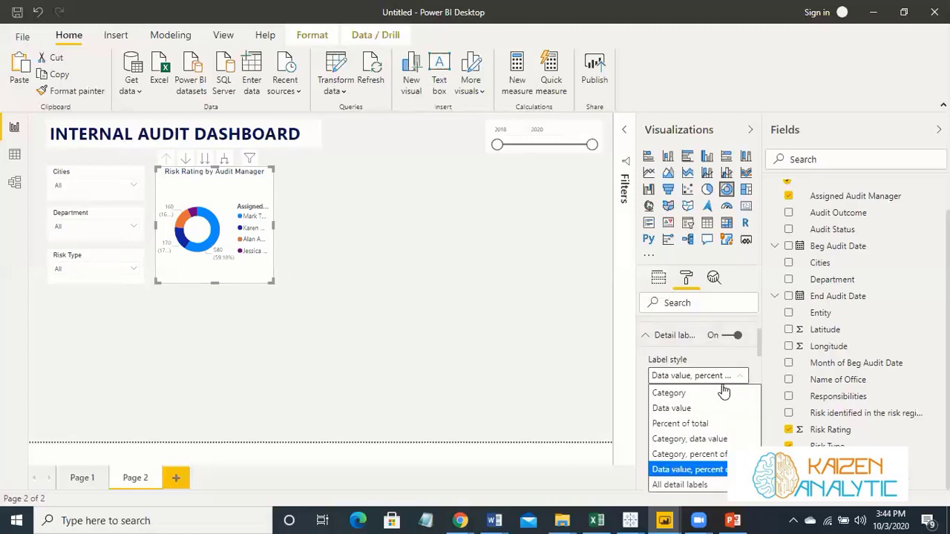
left_click(712, 453)
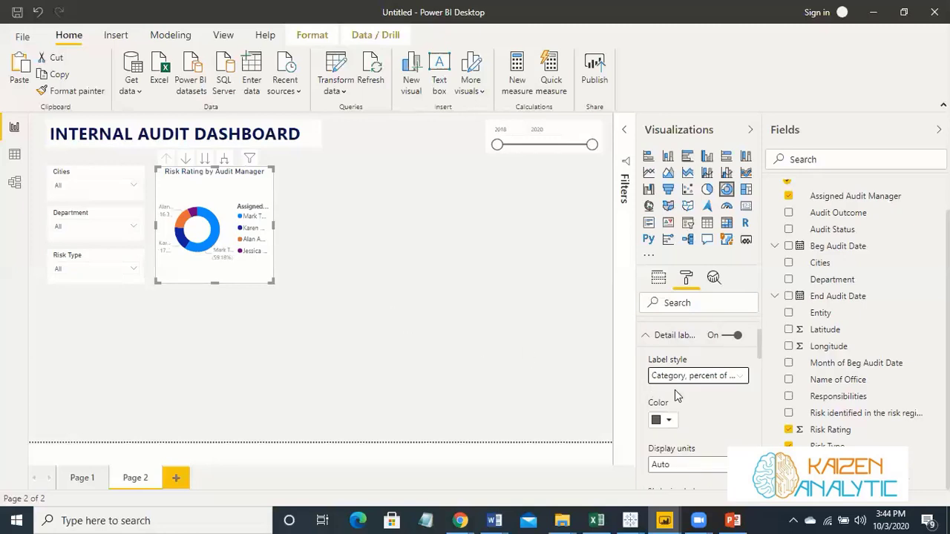
scroll(674, 390, "up", 1)
left_click(720, 357)
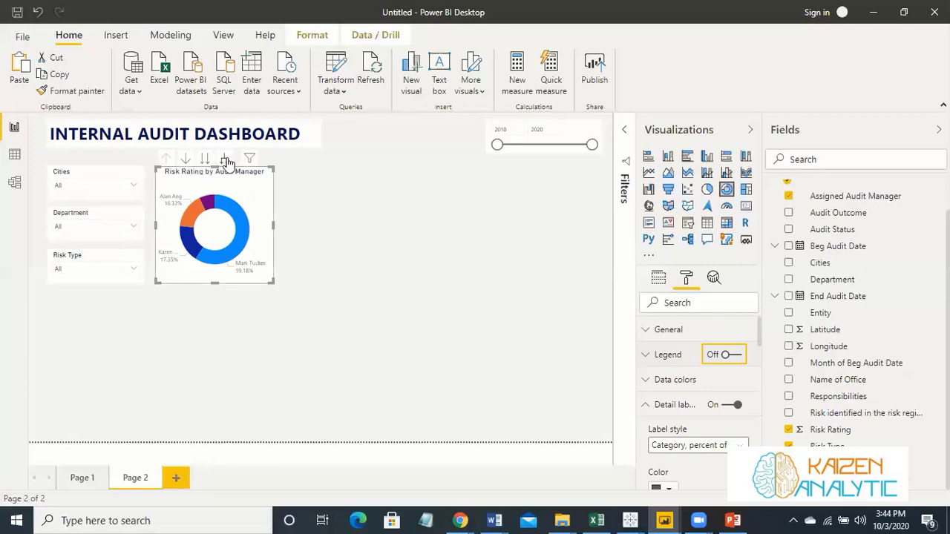
- Drill down into the donut chart's largest audit manager segment to examine its risk types, and return to the manager level
left_click(659, 279)
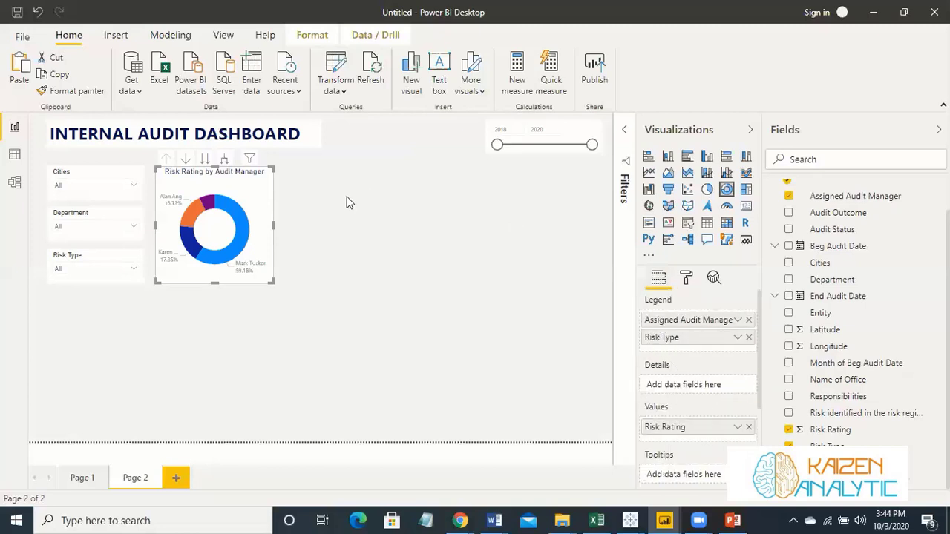
right_click(241, 230)
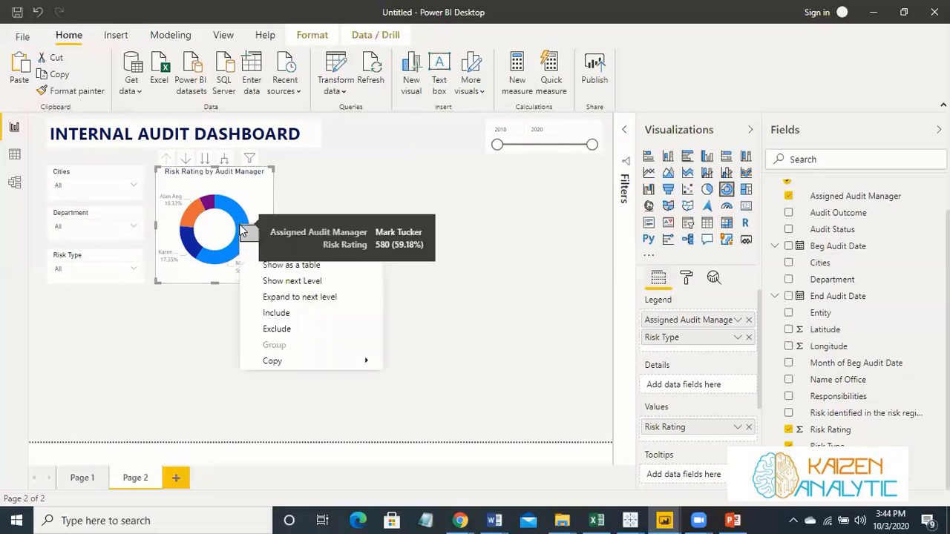
left_click(275, 233)
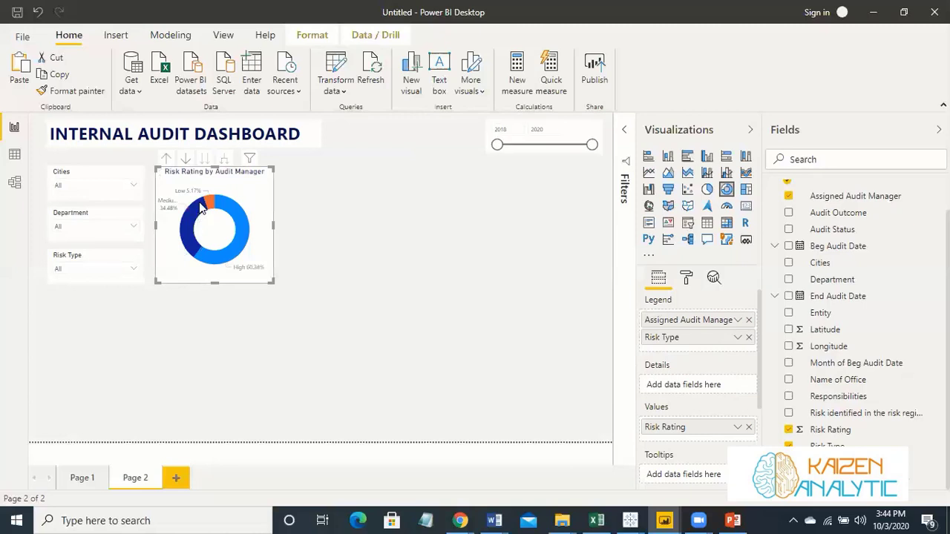
mouse_move(238, 223)
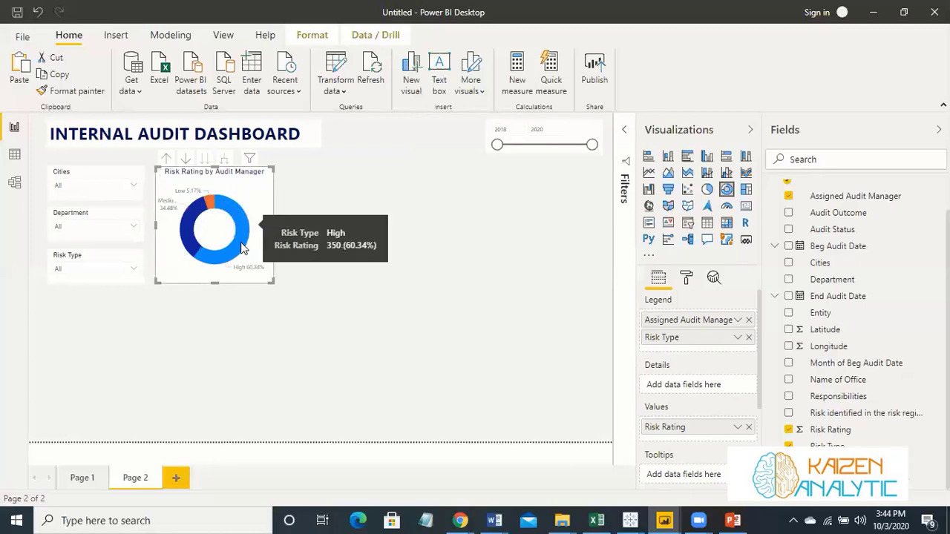
mouse_move(202, 253)
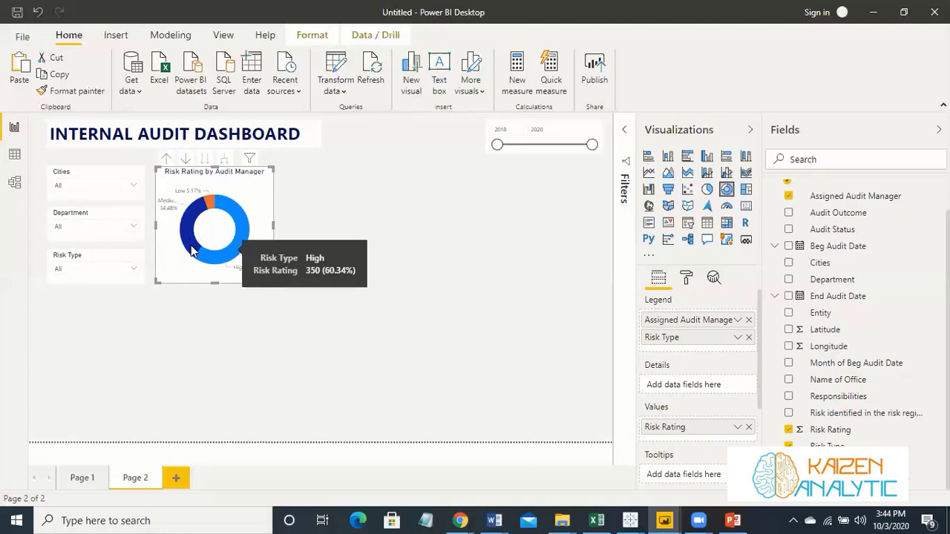
mouse_move(199, 213)
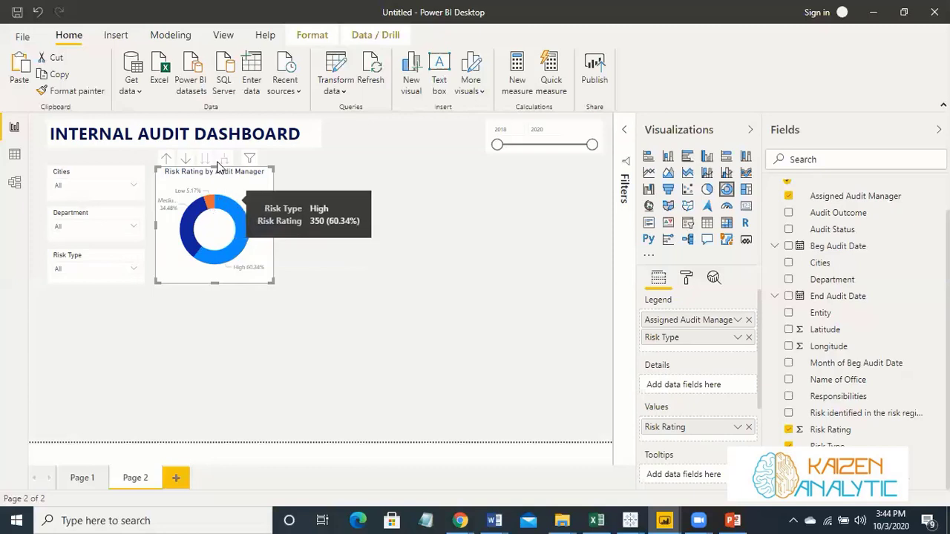
left_click(167, 158)
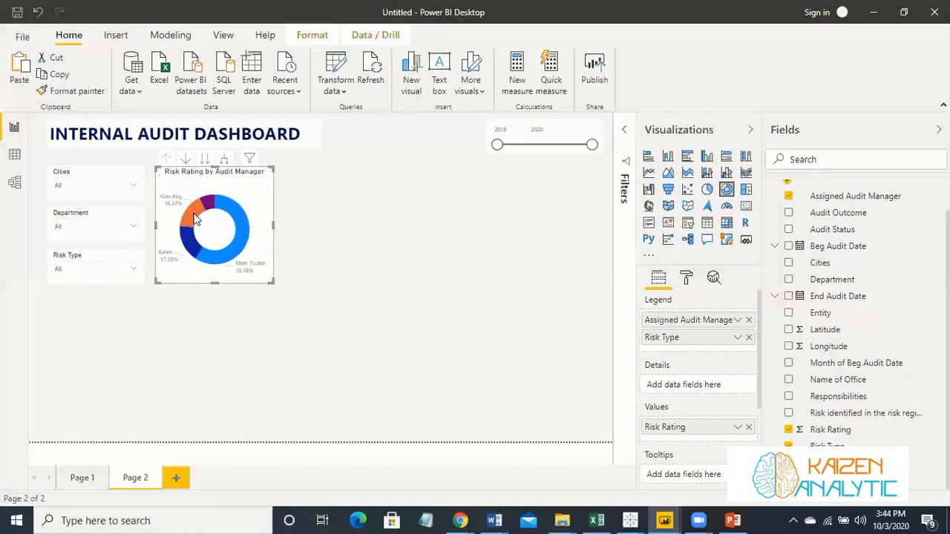
- Drill down into the orange audit manager segment to inspect its risk type breakdown, and drill back up
right_click(205, 210)
left_click(281, 288)
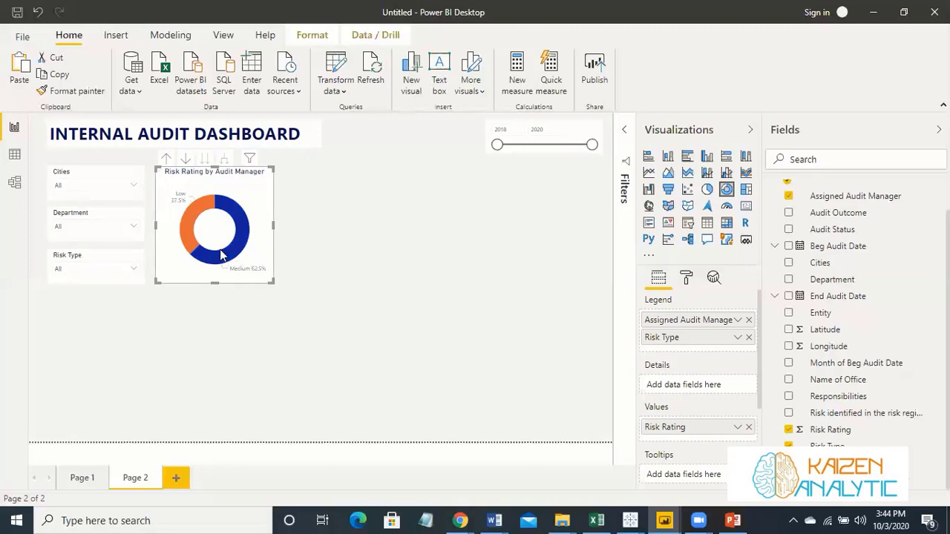
mouse_move(193, 217)
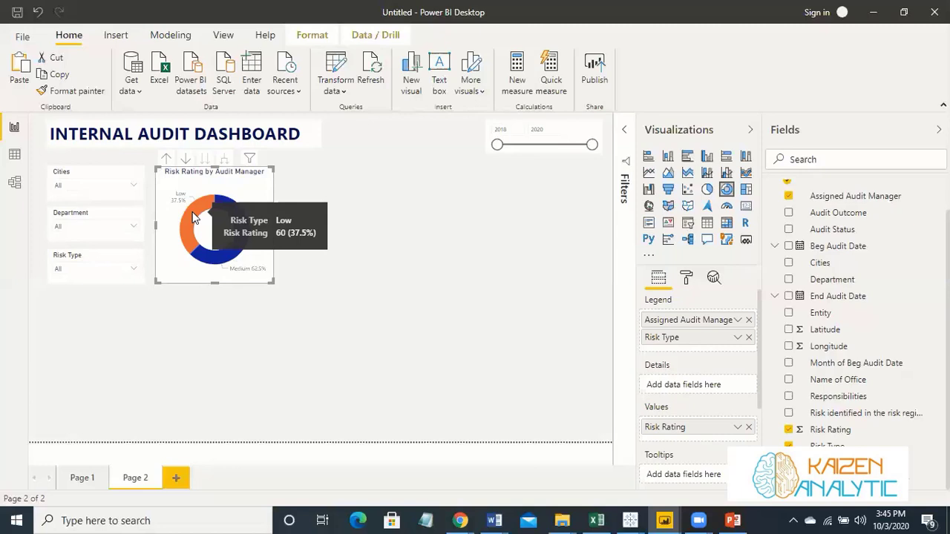
left_click(167, 163)
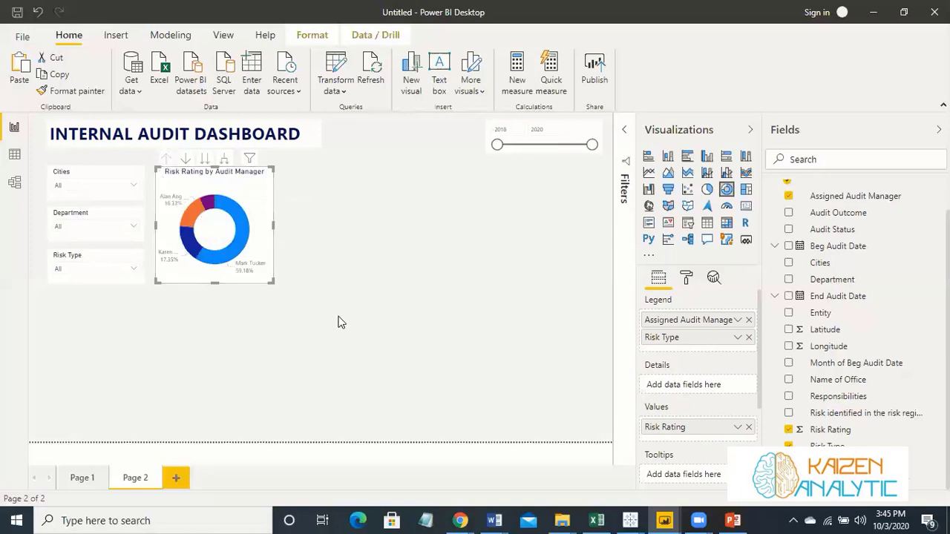
- Duplicate the Risk Rating by Audit Manager donut chart and align the copy directly to the right of the original
left_click(274, 296)
left_click(270, 282)
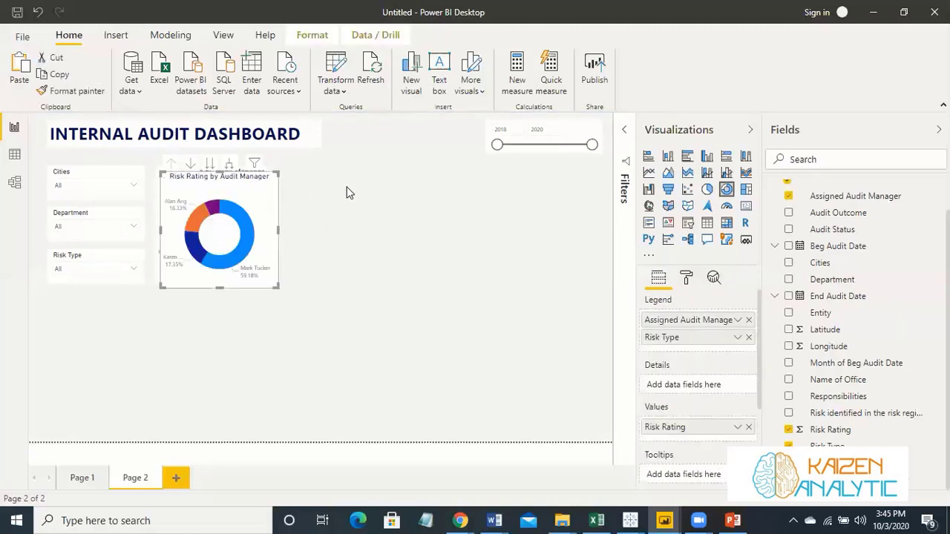
key("ctrl+c")
key("ctrl+v")
left_click_drag(379, 191, 376, 196)
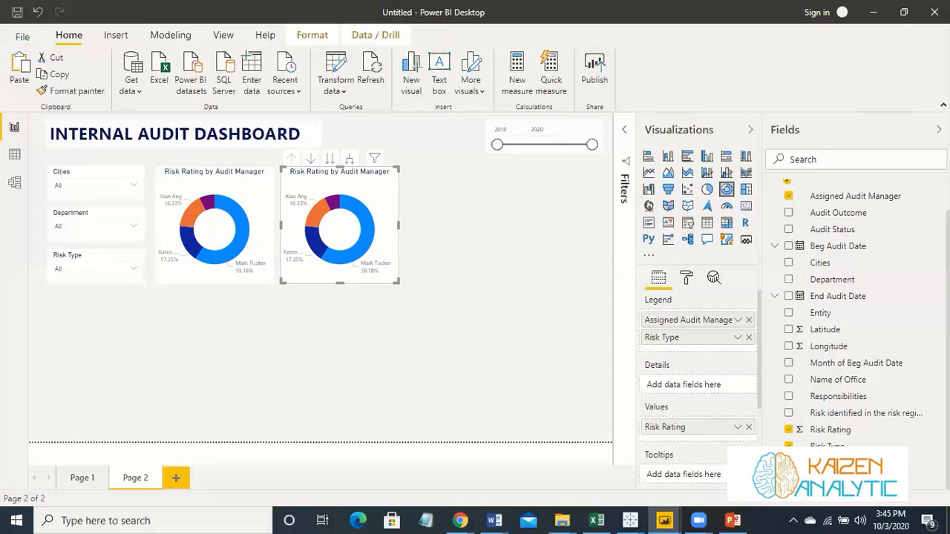
- Replace Assigned Audit Manager with Audit Outcome in the copied donut chart's legend, placed above Risk Type
left_click(749, 321)
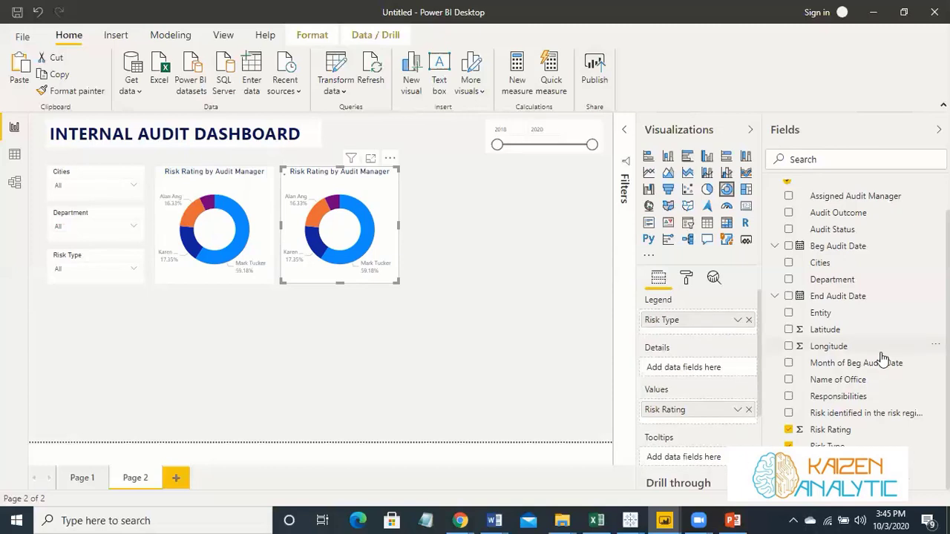
scroll(883, 360, "up", 2)
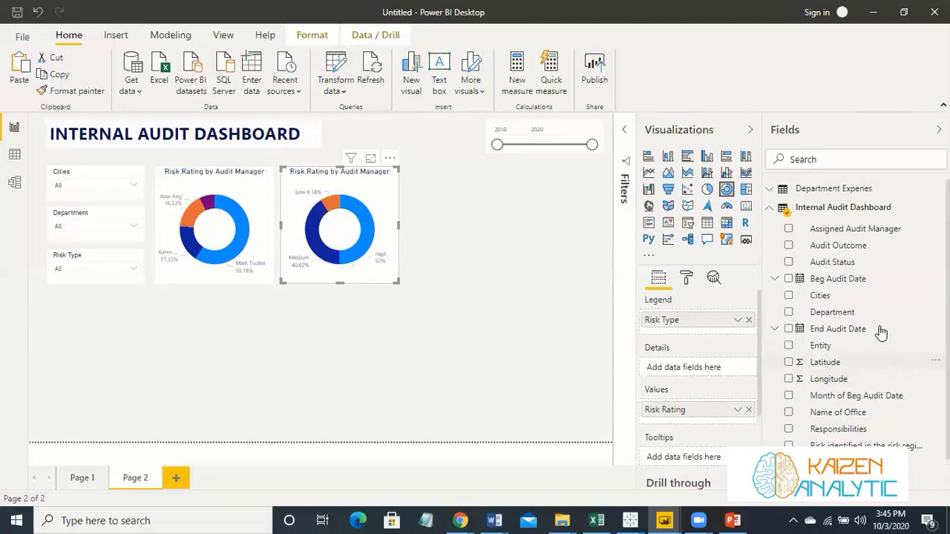
left_click_drag(832, 246, 717, 321)
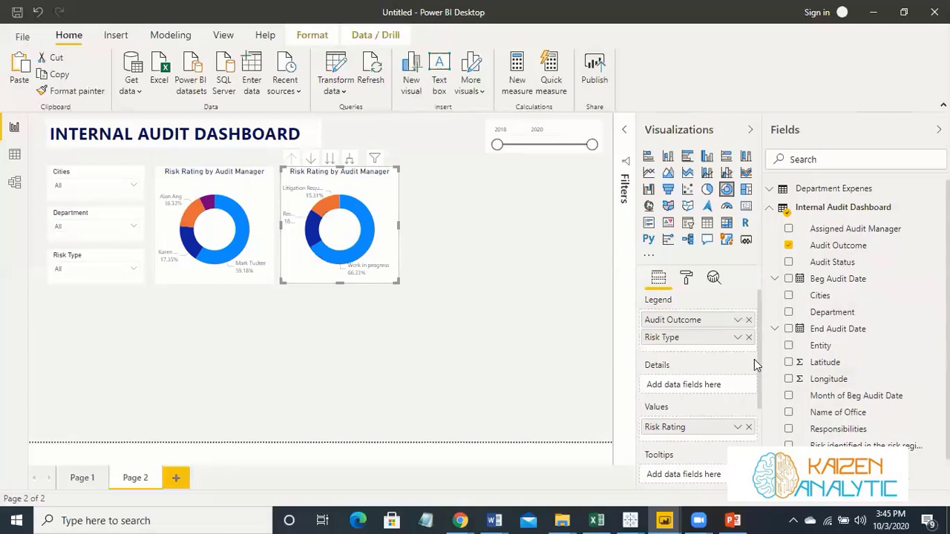
- Change the second donut chart's title to "Risk Rating by Audit Outcome"
left_click(686, 278)
scroll(701, 390, "down", 2)
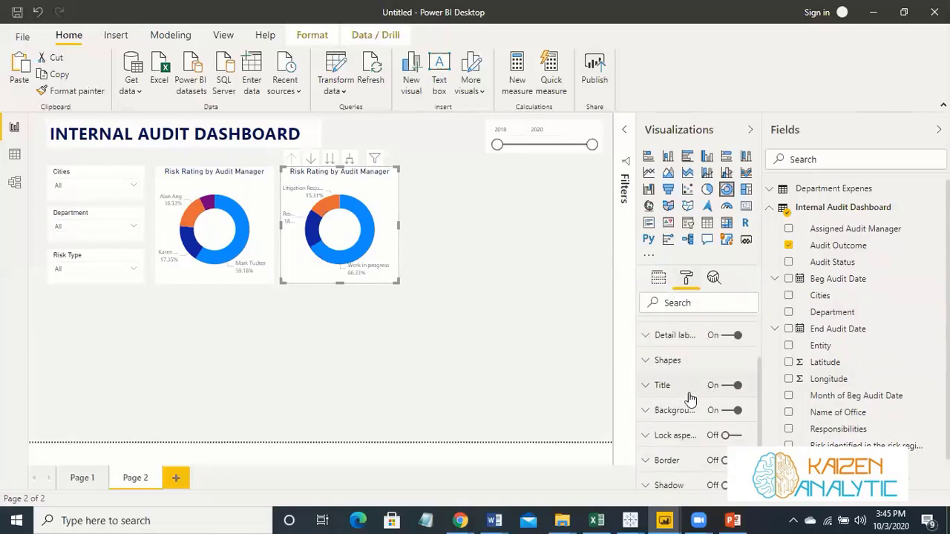
left_click(693, 385)
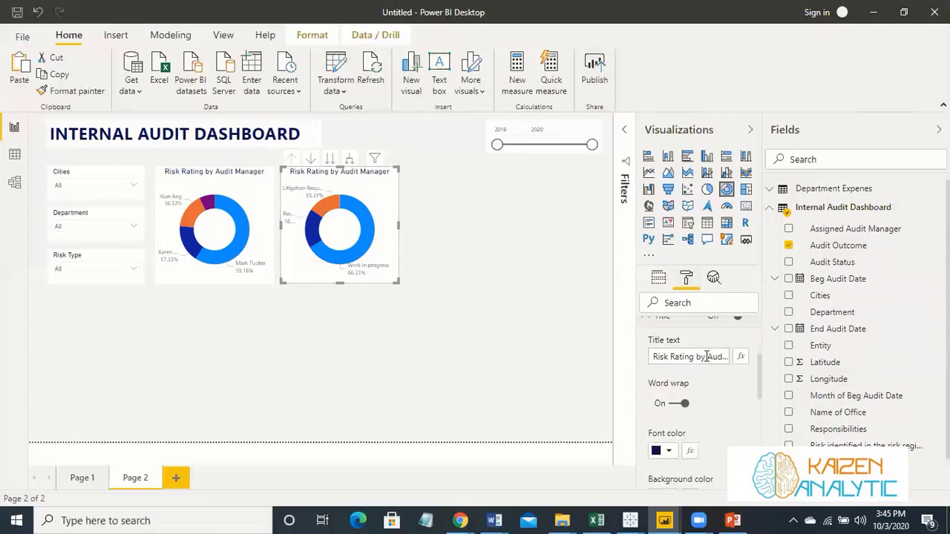
left_click(706, 356)
key("Right")
key("Right")
key("Right")
key("Right")
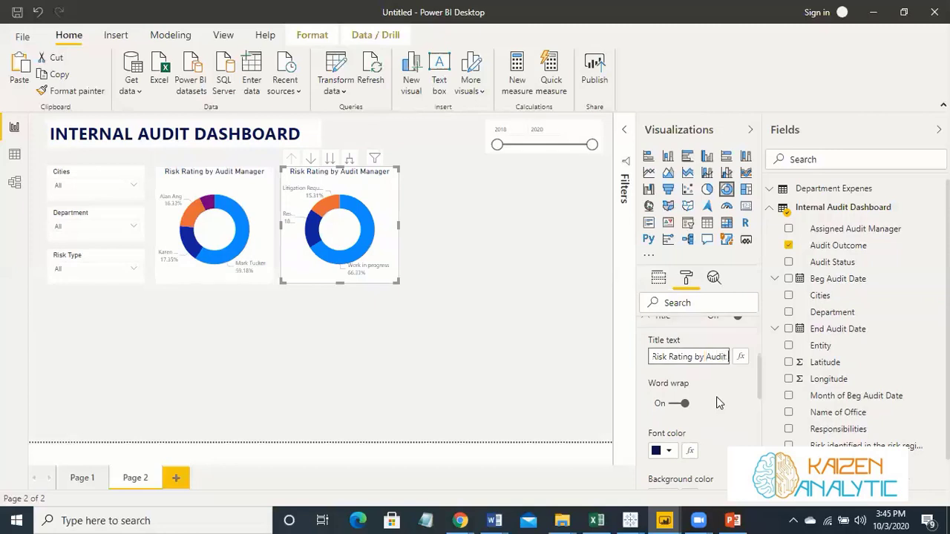
type("Outcome")
key("Delete")
key("Delete")
key("Delete")
key("Delete")
key("Delete")
key("Delete")
key("Delete")
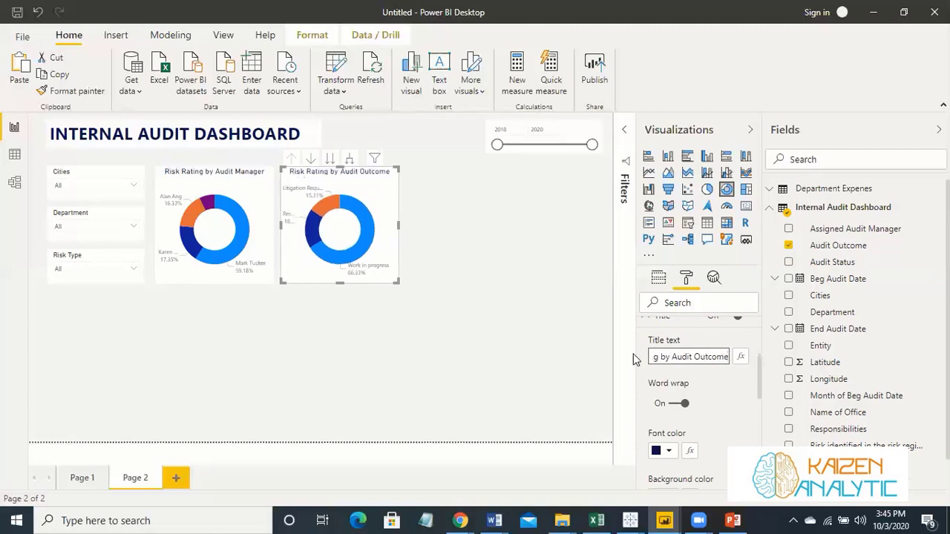
left_click(455, 336)
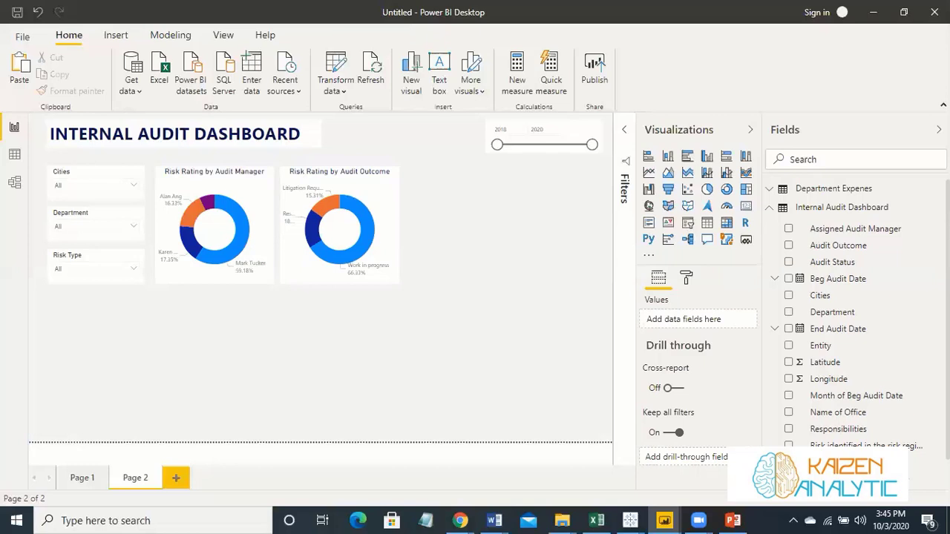
- Add an Azure map visual to the right of the Audit Outcome donut chart, matching the chart's height
left_click(358, 182)
left_click(469, 236)
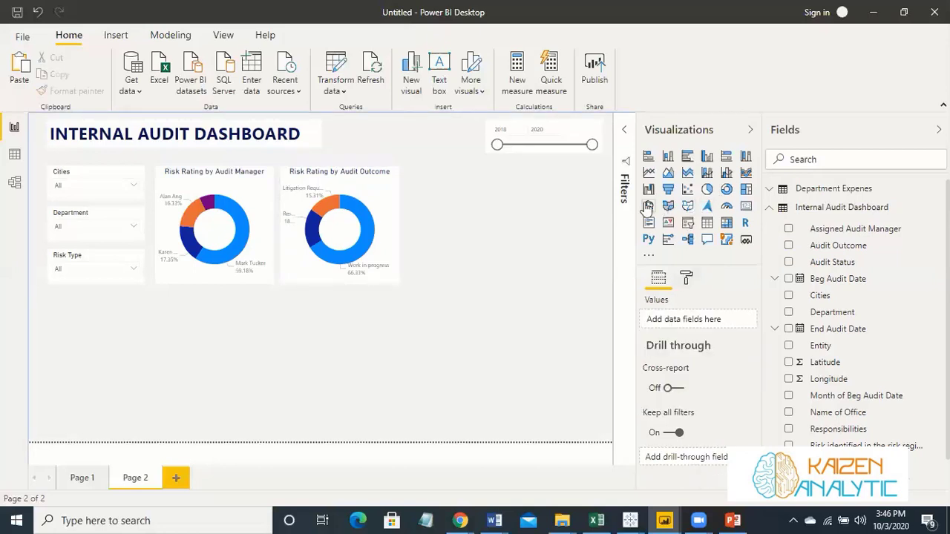
left_click(707, 210)
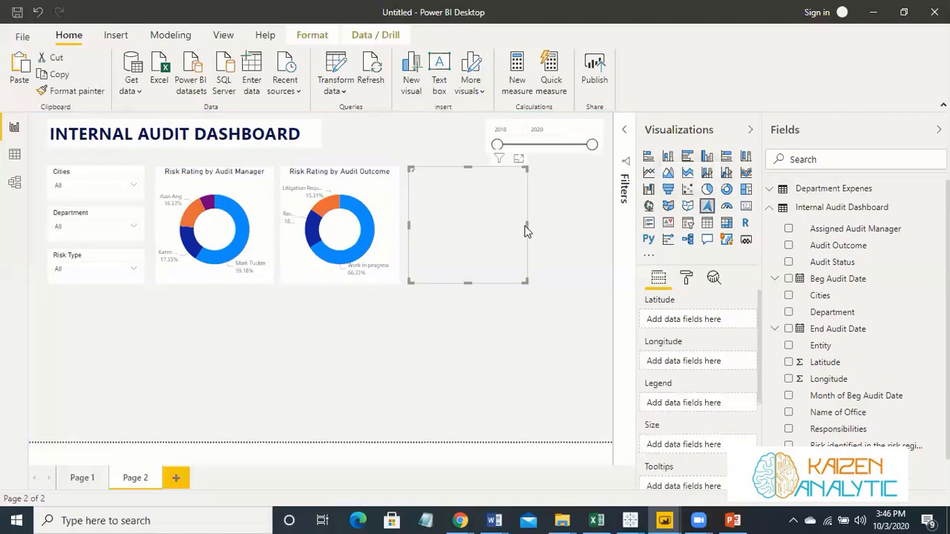
- Widen the map to the date slicer's right edge and assign the Latitude and Longitude fields to its matching coordinates
left_click_drag(528, 225, 605, 234)
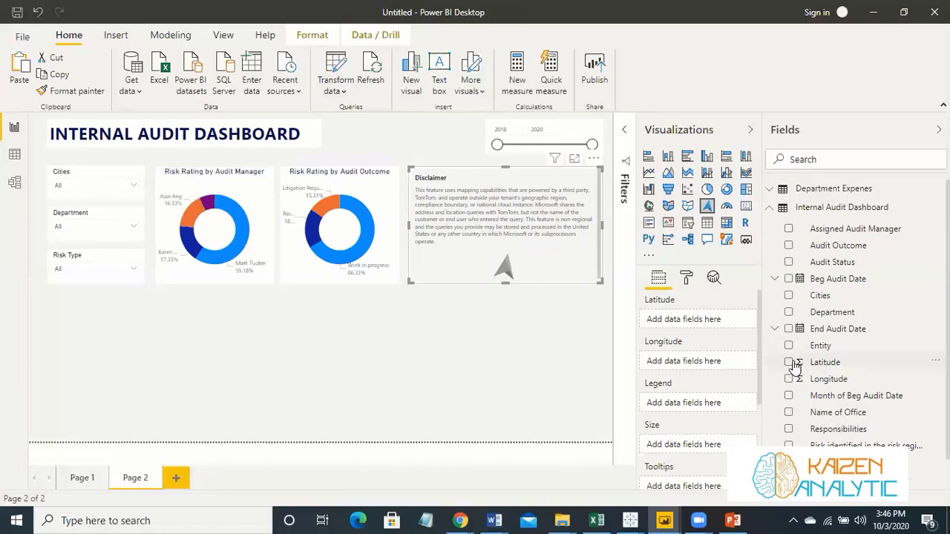
left_click_drag(816, 363, 654, 317)
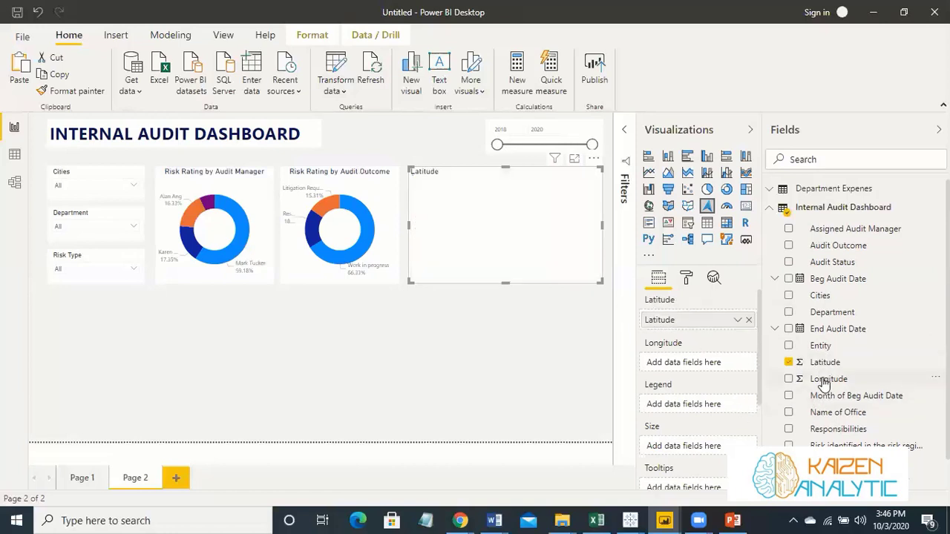
left_click_drag(816, 379, 690, 364)
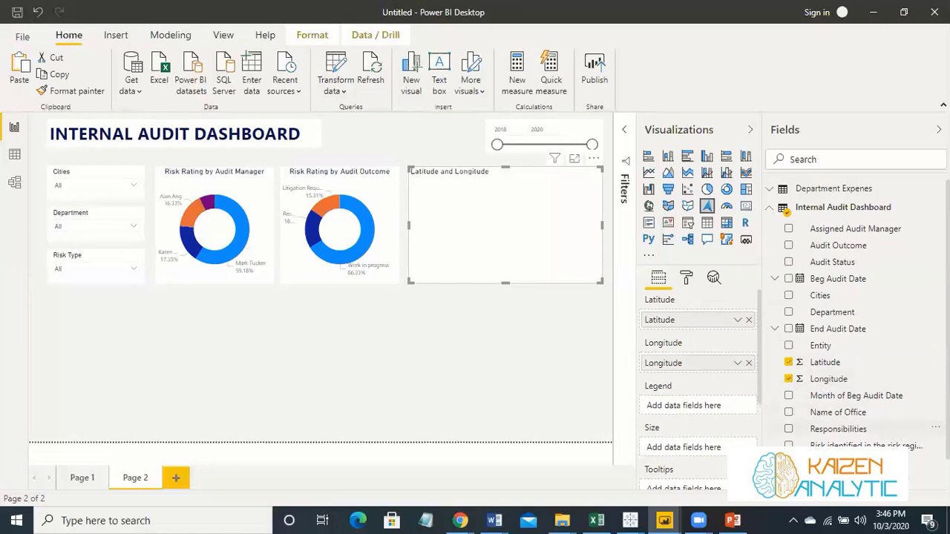
- Assign Risk Type to the map's legend, Risk Rating to its size and Department to its tooltips
scroll(854, 431, "down", 2)
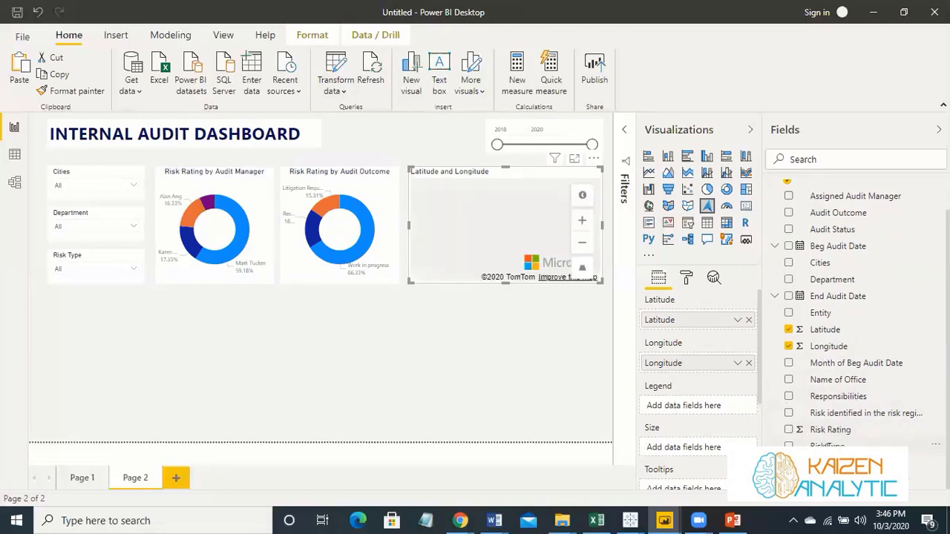
left_click(789, 445)
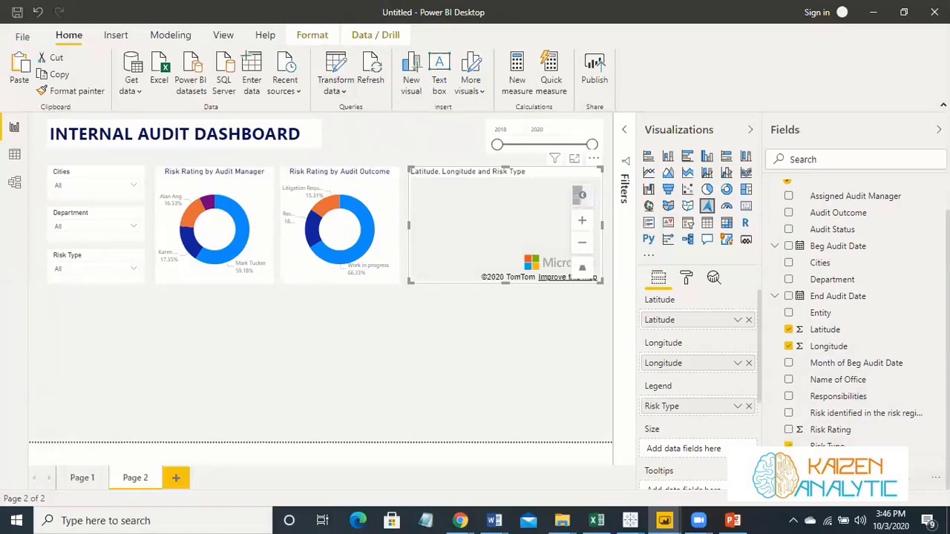
left_click_drag(827, 430, 709, 449)
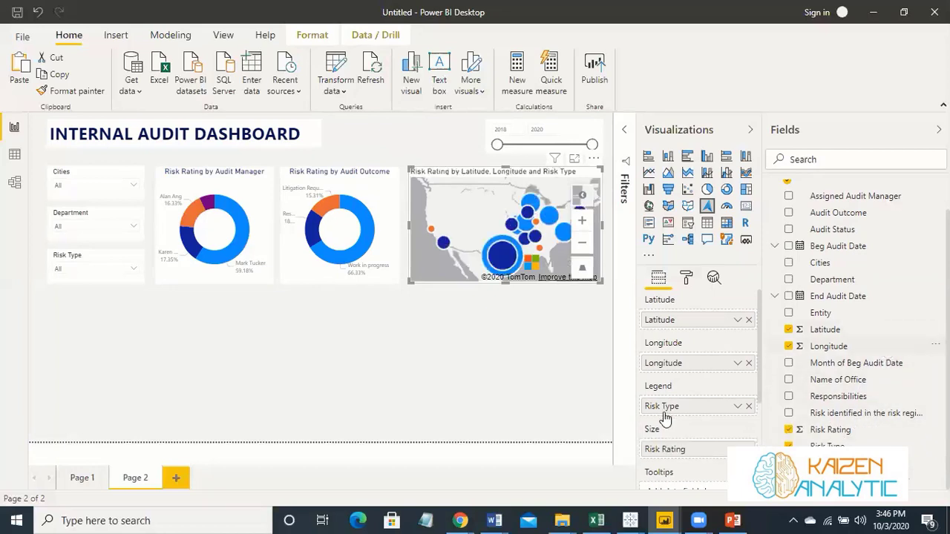
scroll(664, 420, "down", 3)
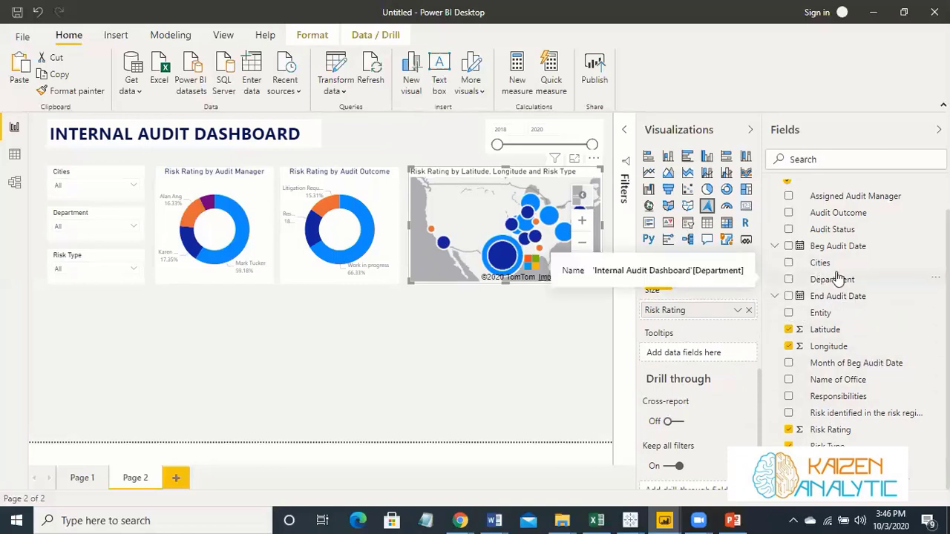
left_click_drag(838, 279, 691, 356)
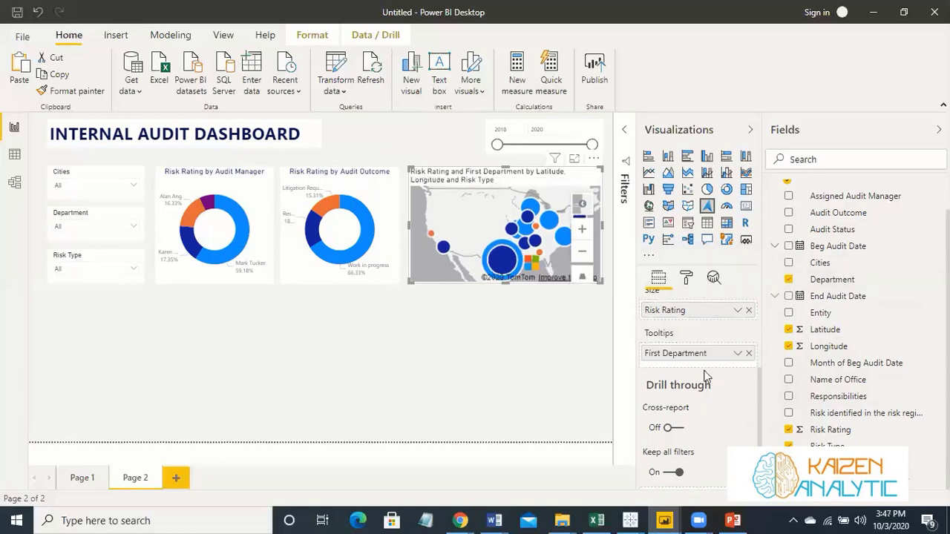
- Turn off the map's bubbles and turn on its bar chart layer
scroll(668, 312, "up", 4)
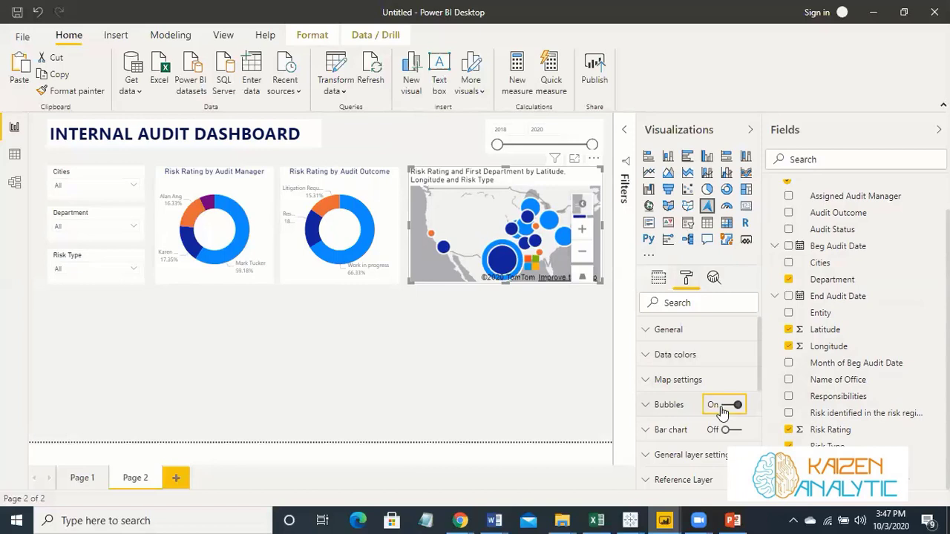
left_click(724, 407)
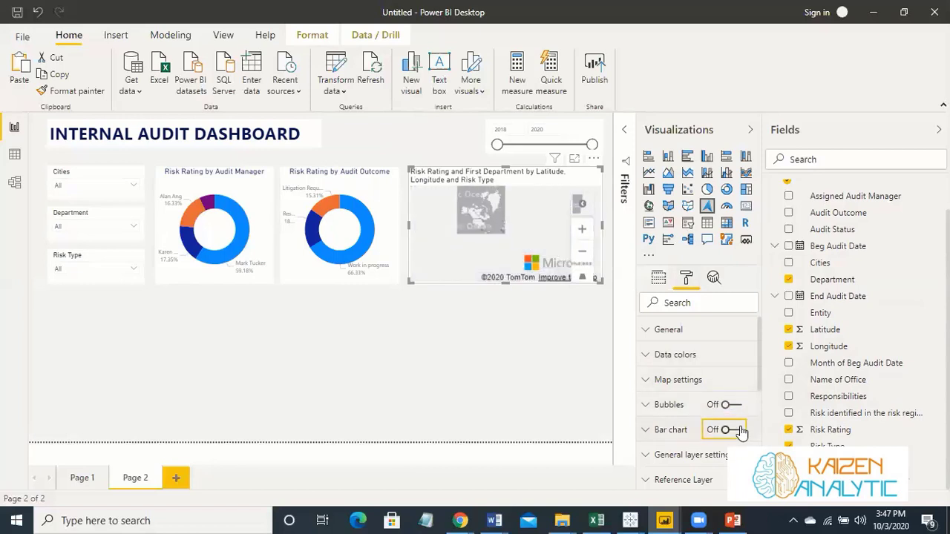
left_click(735, 429)
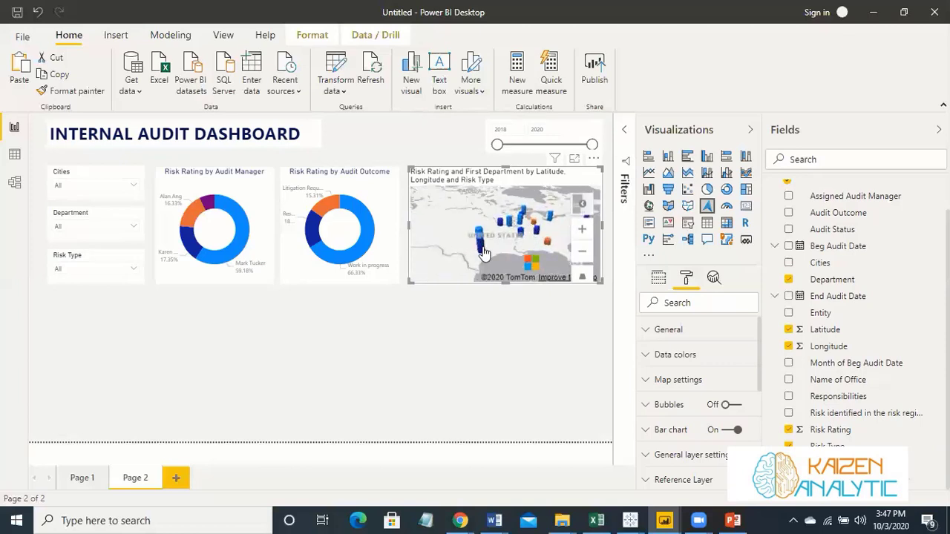
mouse_move(483, 252)
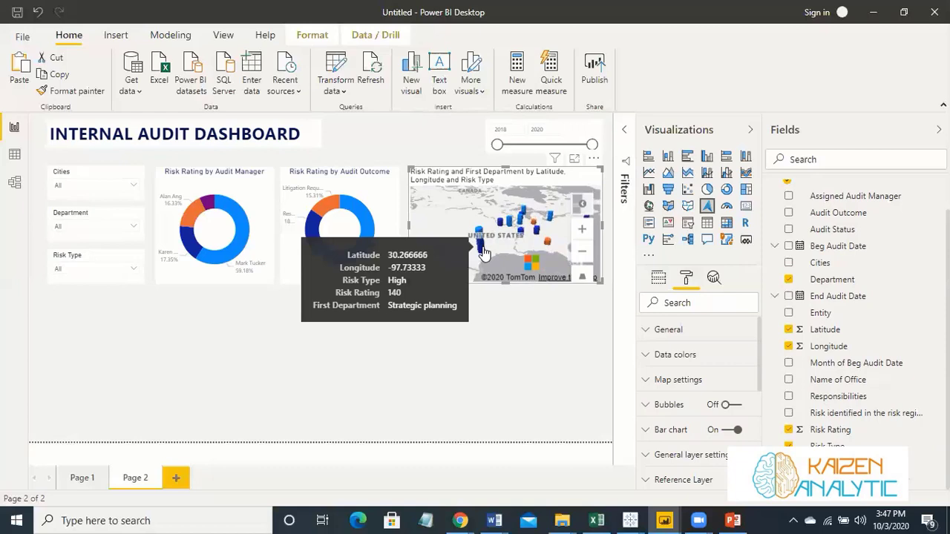
left_click(498, 343)
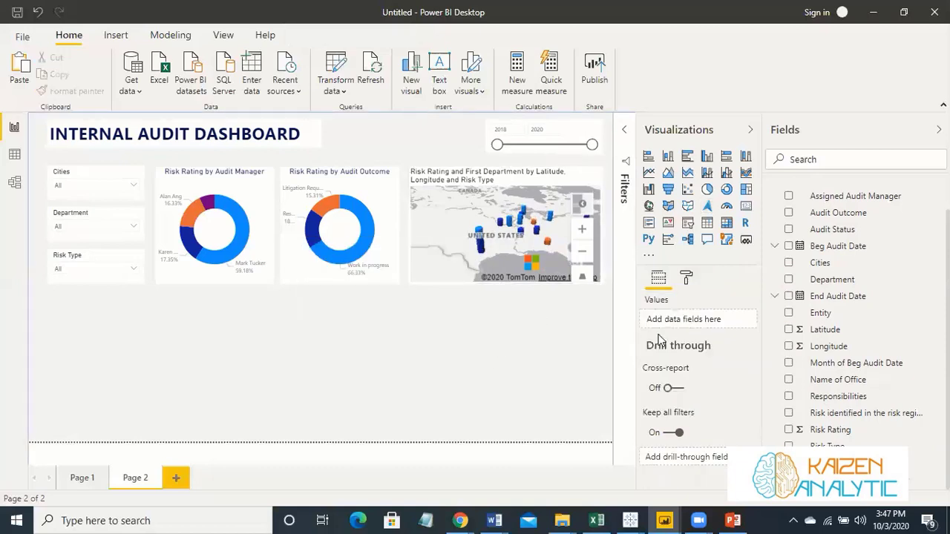
- Change the map's title to "Risk Rating by Location"
left_click(686, 277)
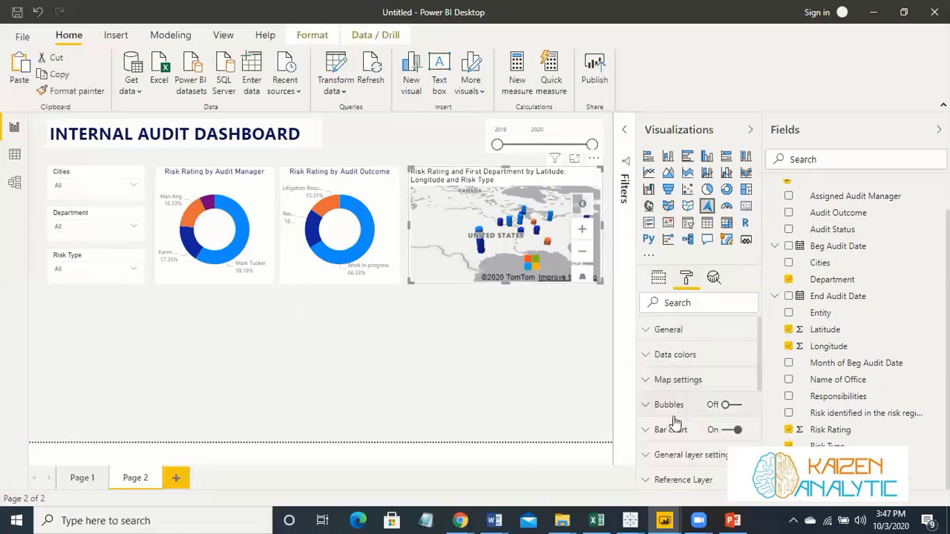
scroll(674, 421, "down", 4)
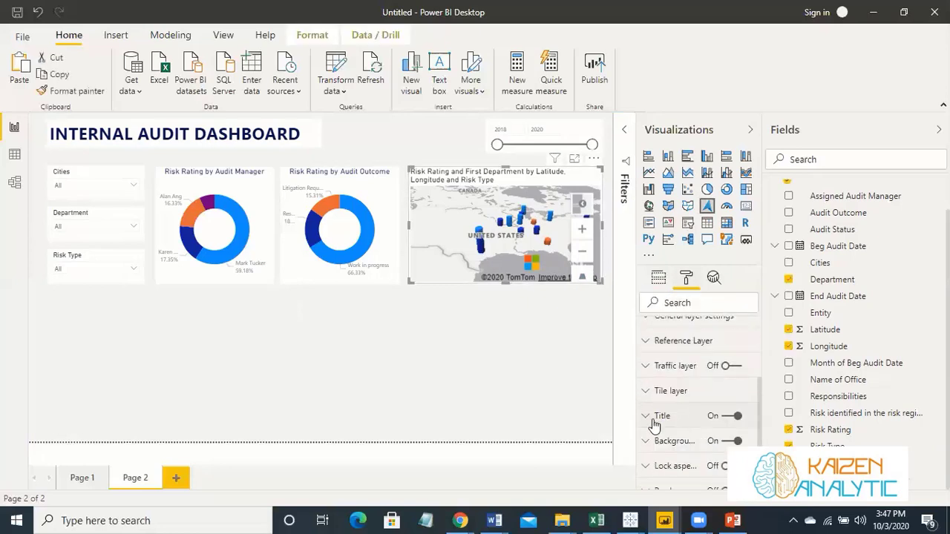
left_click(650, 420)
scroll(668, 401, "down", 2)
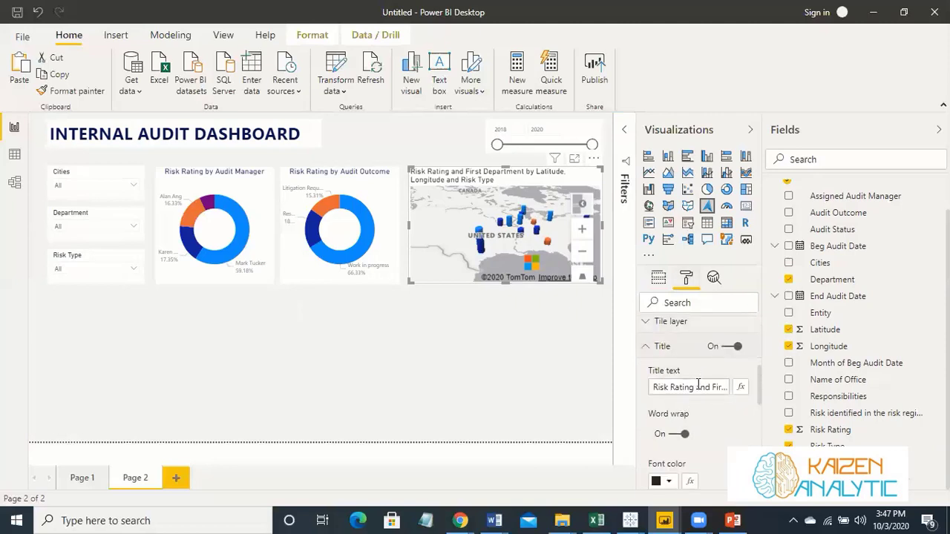
left_click(698, 392)
type("by Location")
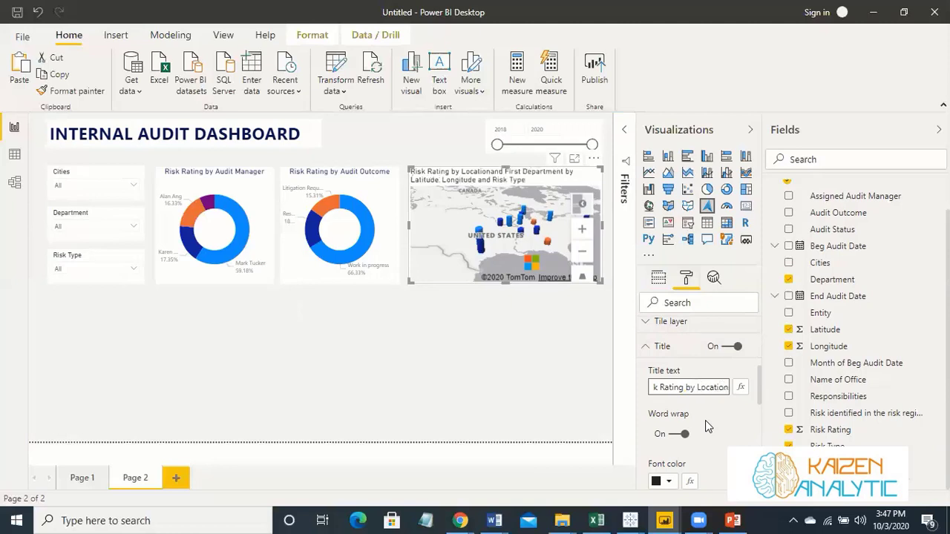
key("Delete")
key("Delete")
key("Delete")
key("Delete")
key("Delete")
key("Delete")
key("Delete")
key("Delete")
key("Delete")
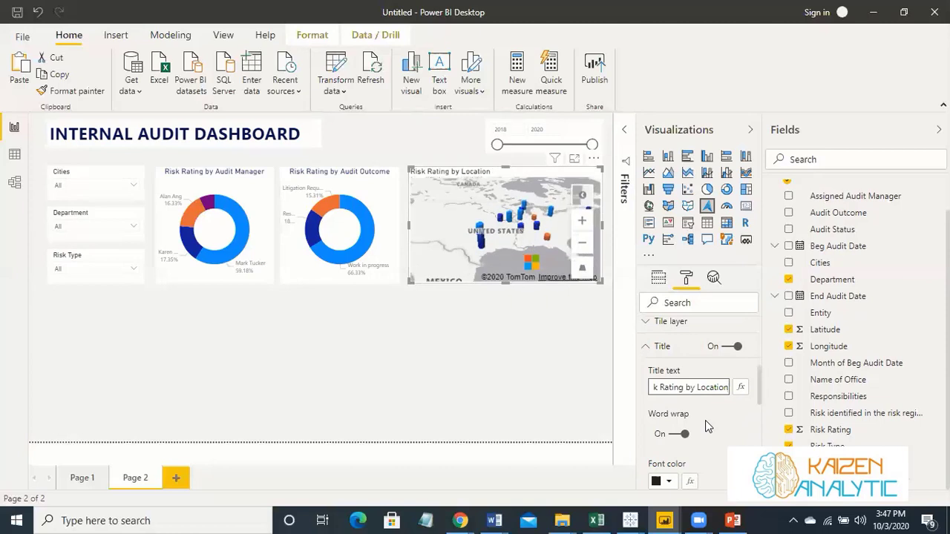
- Set the map title's font color to dark navy and center it
left_click(668, 482)
left_click(668, 482)
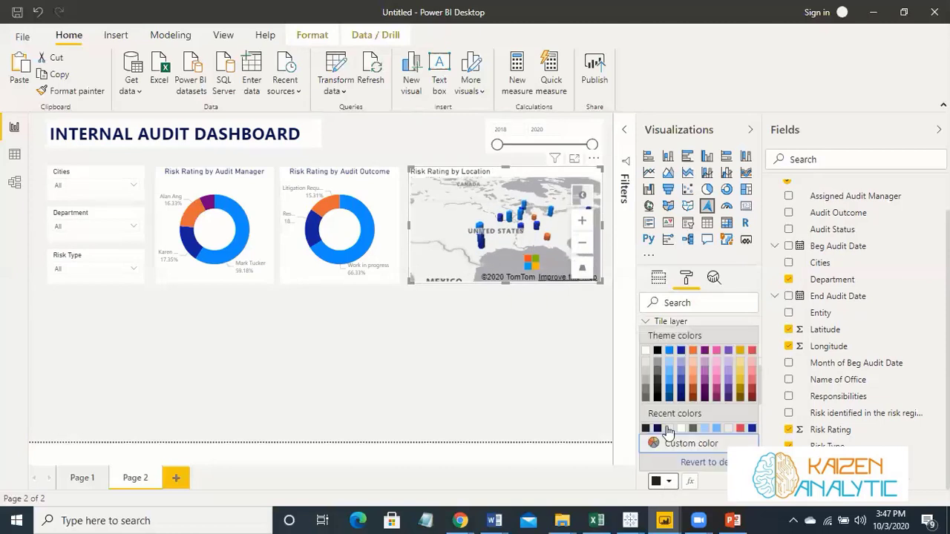
left_click(717, 394)
scroll(720, 390, "down", 3)
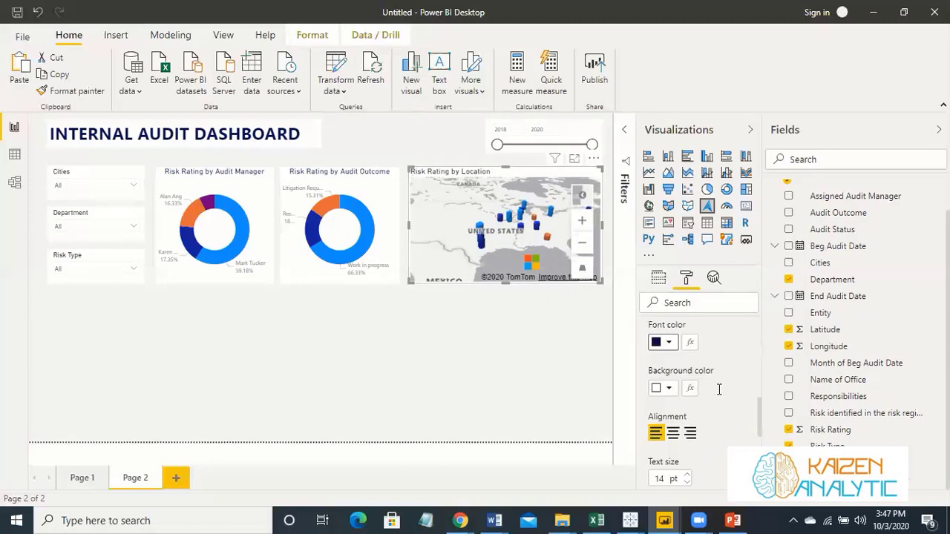
left_click(673, 434)
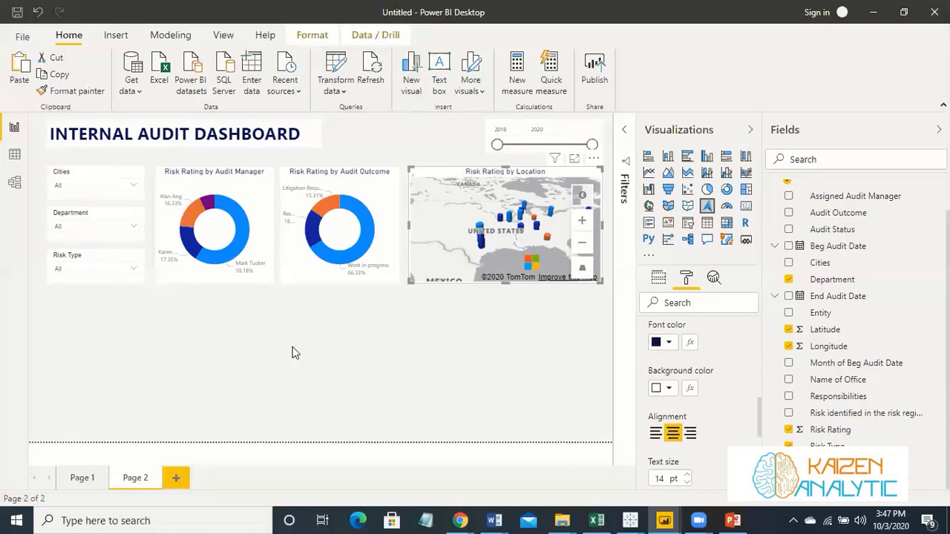
left_click(527, 374)
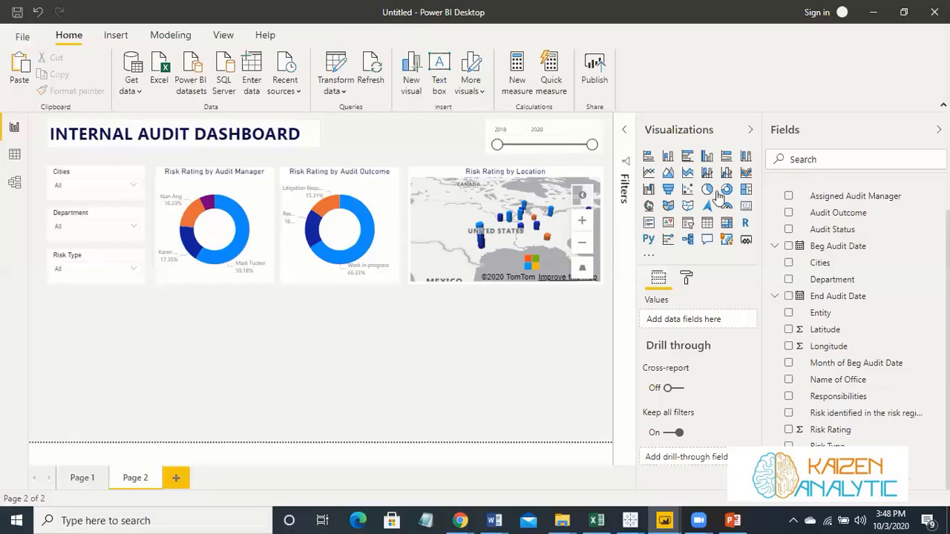
- Add a stacked bar chart directly below the map, matching the map's width and ending just above the page's lower edge
left_click(646, 158)
left_click_drag(141, 335, 488, 315)
left_click_drag(559, 433, 603, 437)
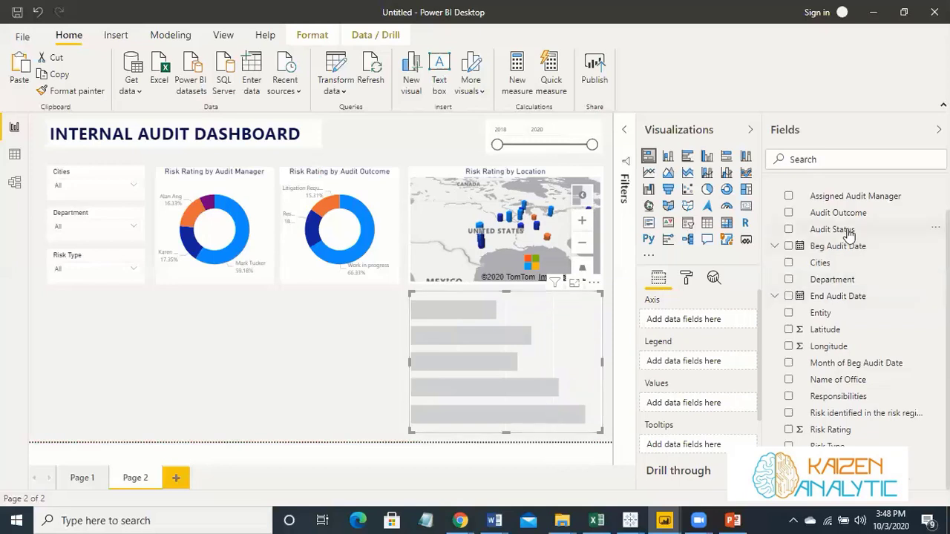
- Assign Department to the bar chart's axis, Risk Type to its legend and Total Amount to its values
left_click(789, 280)
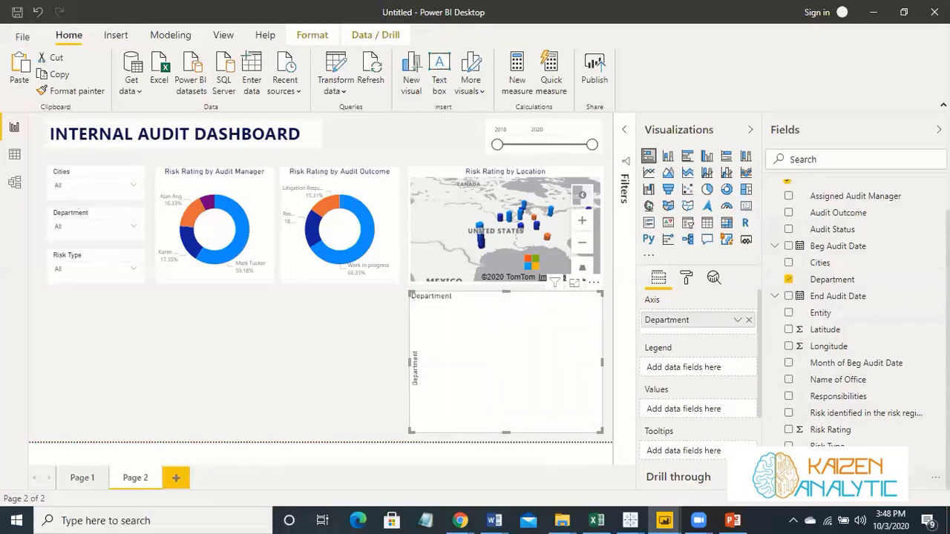
left_click(789, 446)
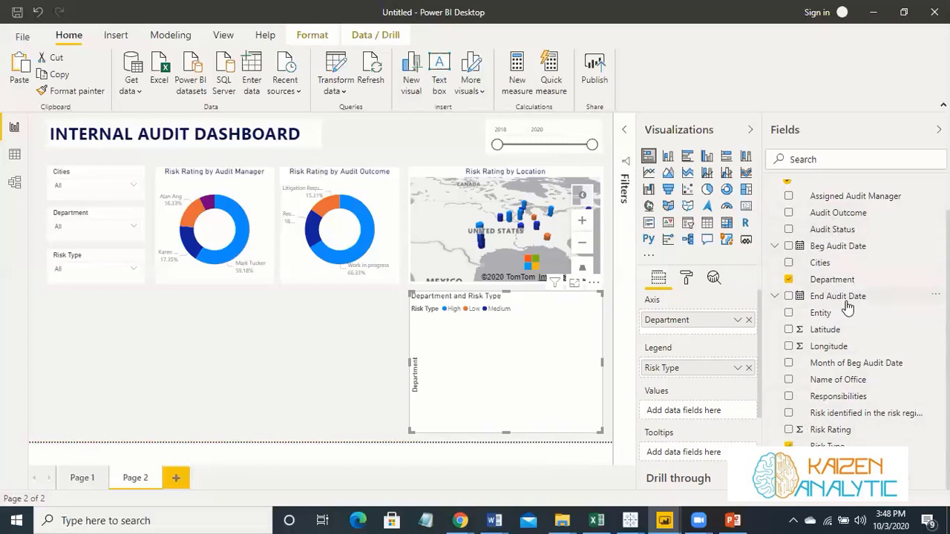
left_click(788, 462)
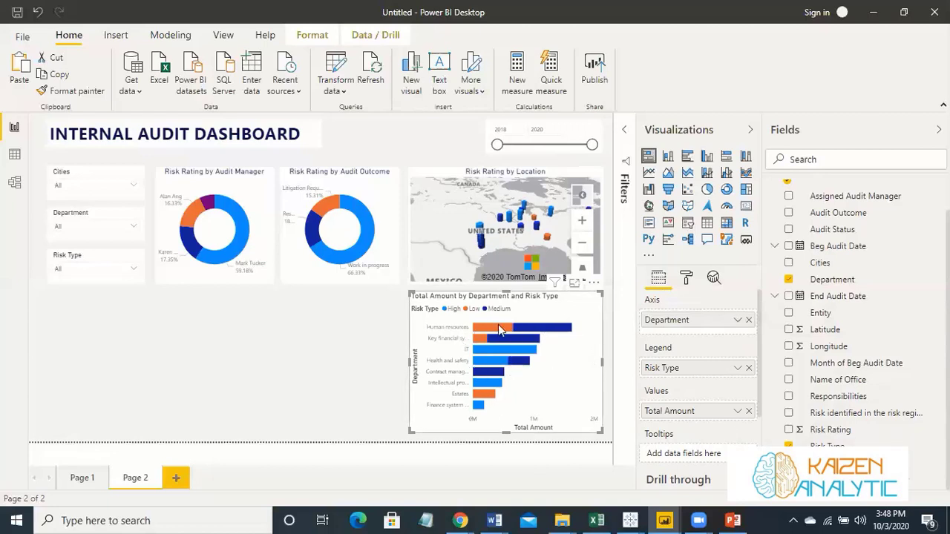
mouse_move(499, 327)
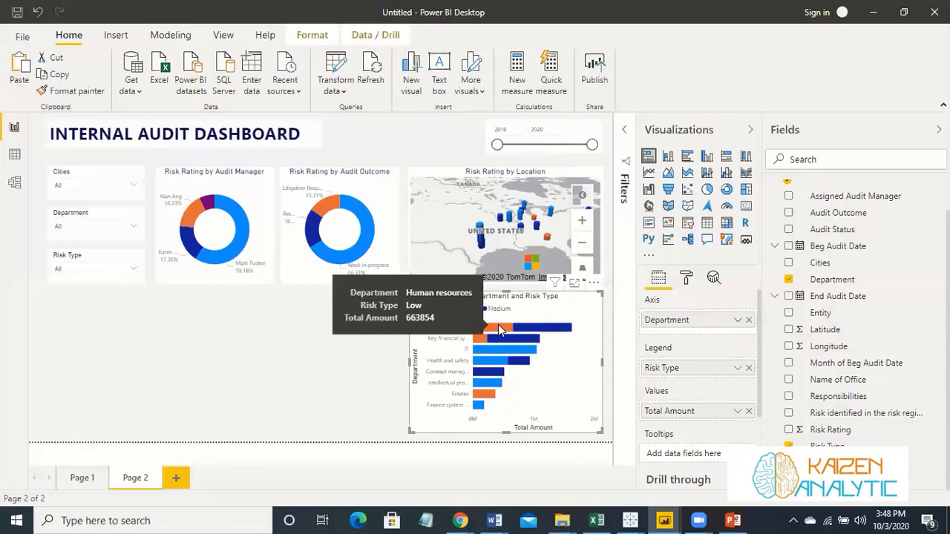
- Set the bar chart's data color for the High risk type to dark red
left_click(688, 278)
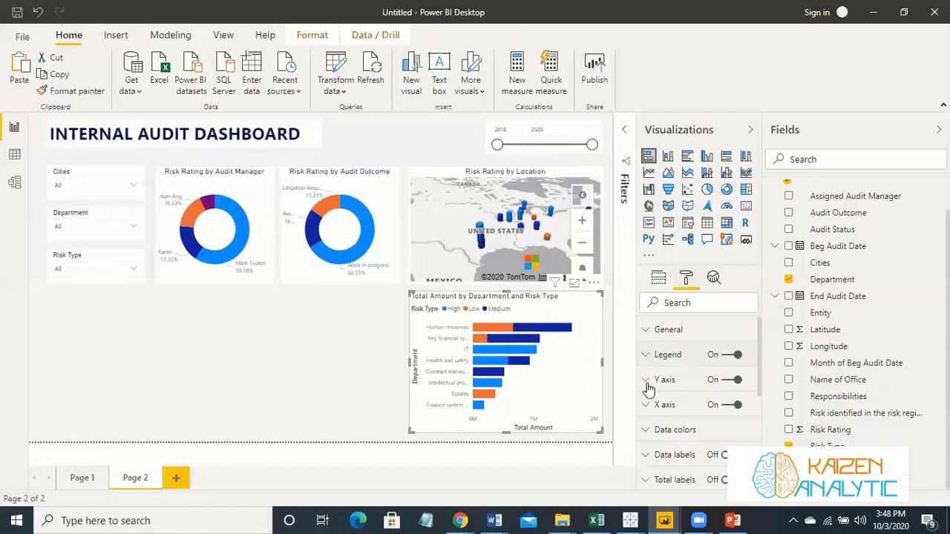
left_click(647, 380)
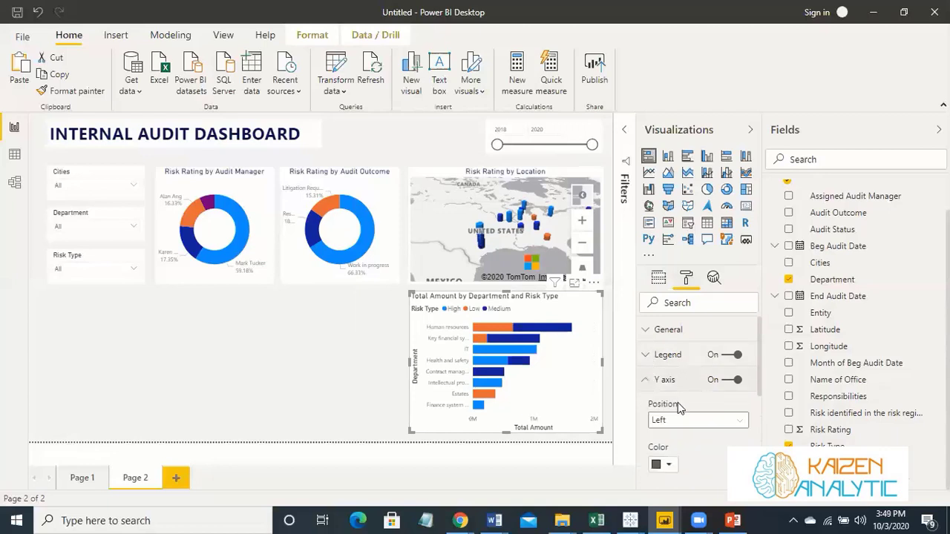
left_click(647, 380)
left_click(645, 430)
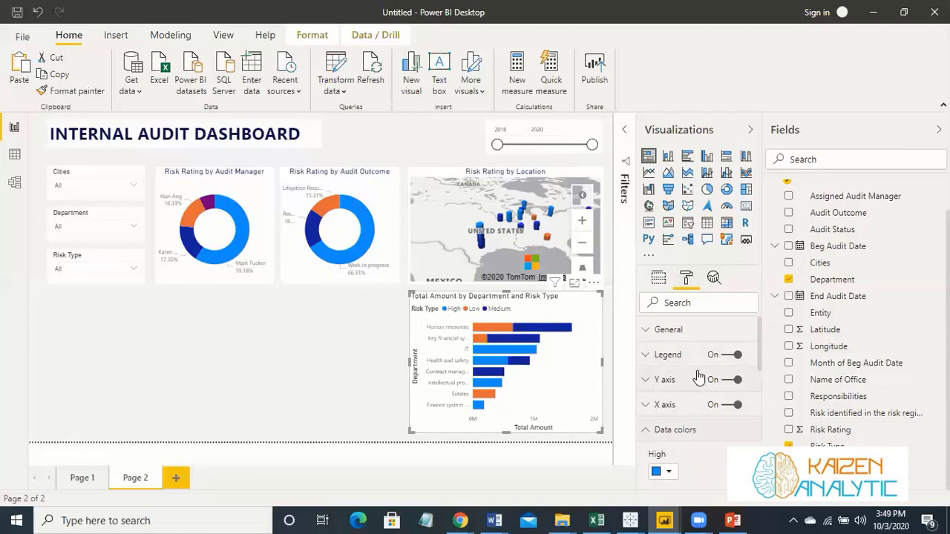
scroll(699, 379, "down", 3)
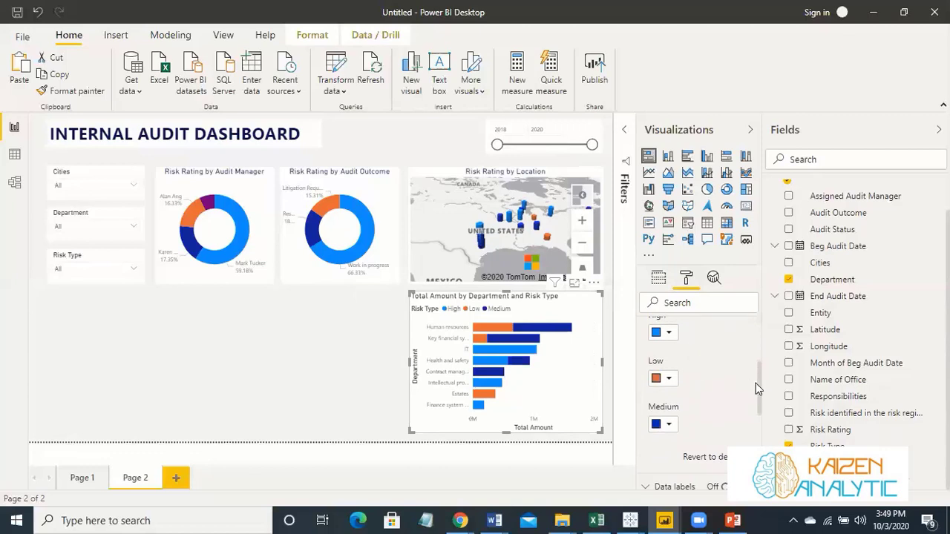
scroll(759, 388, "up", 1)
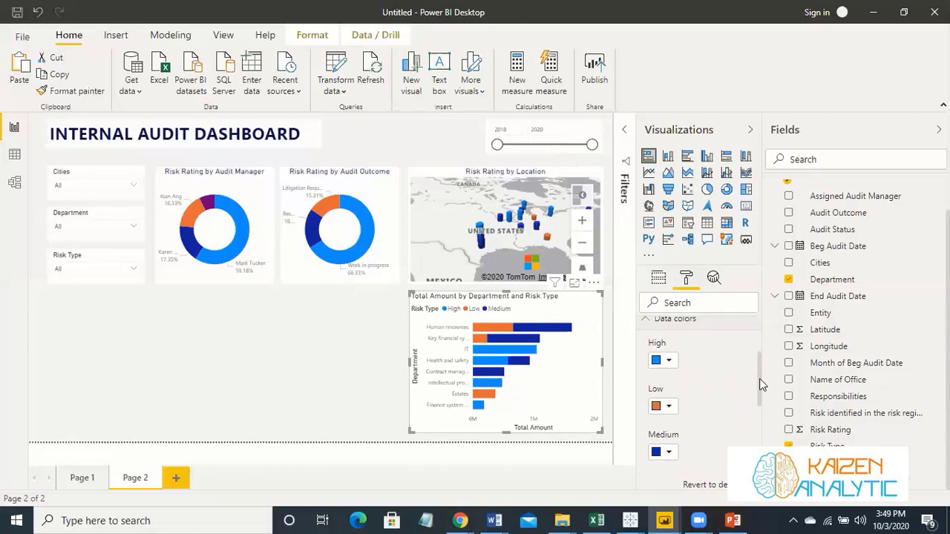
left_click(669, 362)
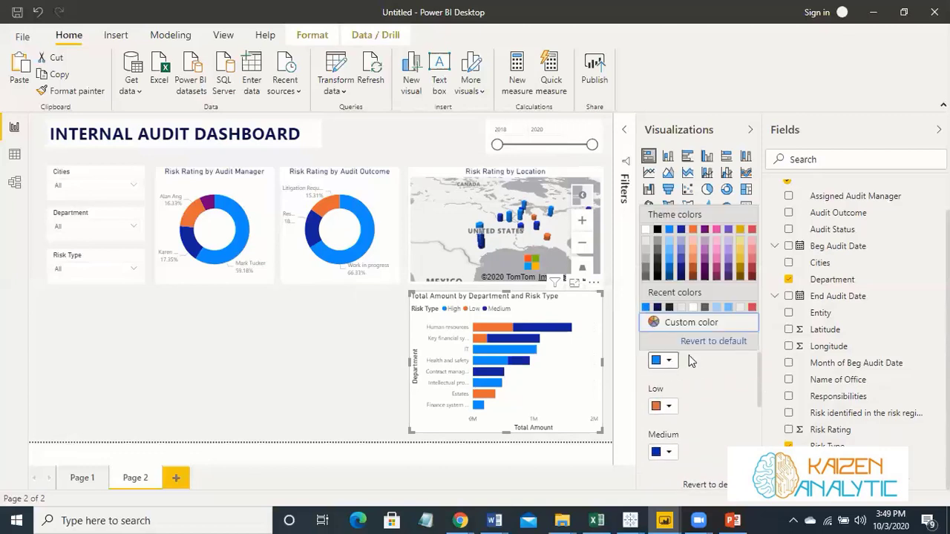
left_click(751, 275)
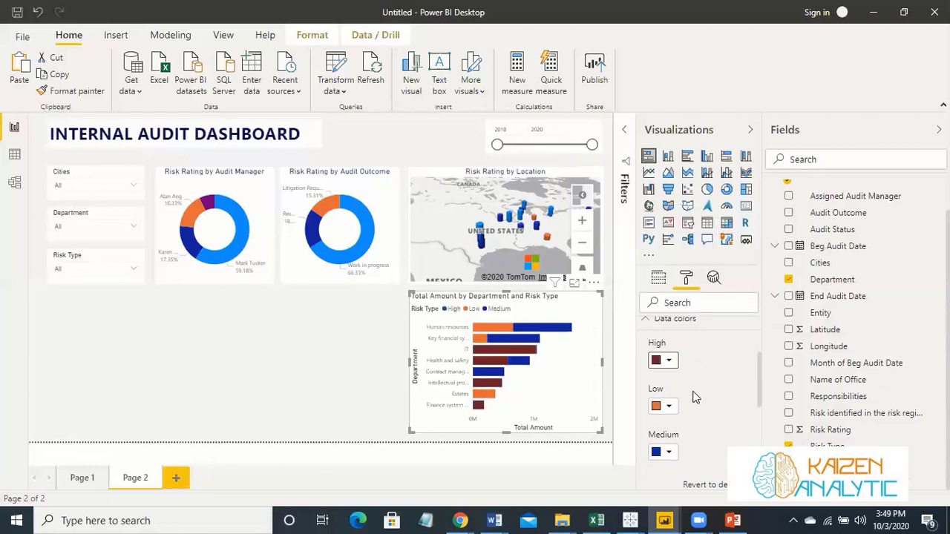
- Set the bar chart's Medium data color to light red (#de6a73) and its Low data color to golden yellow
left_click(669, 406)
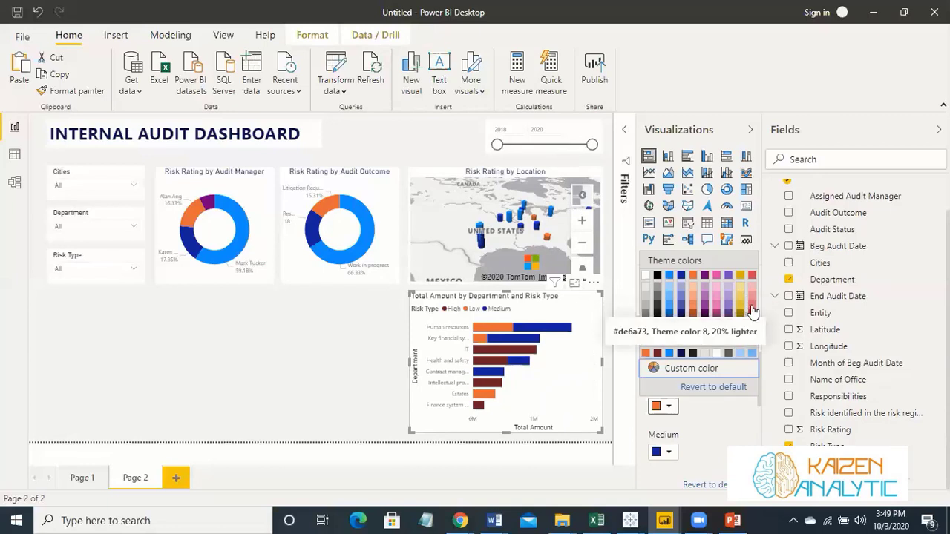
left_click(752, 310)
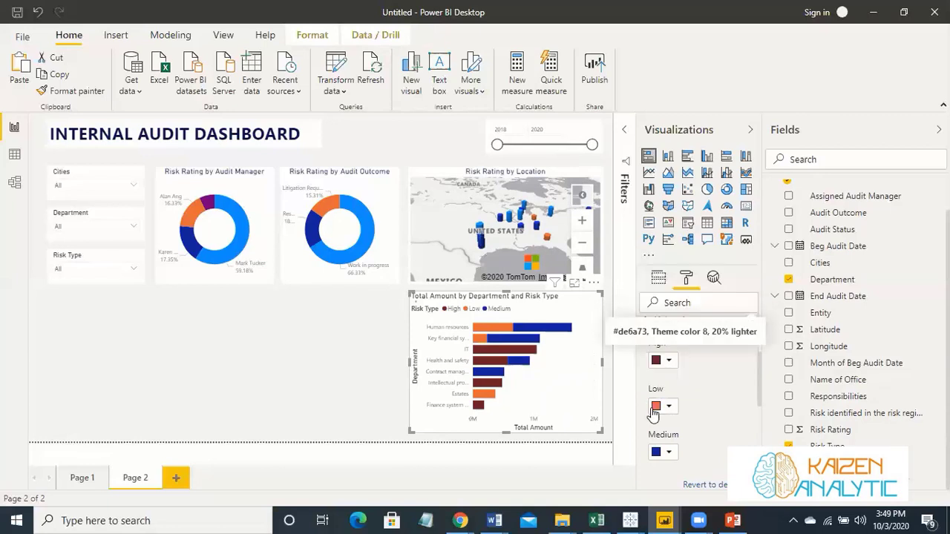
left_click(668, 452)
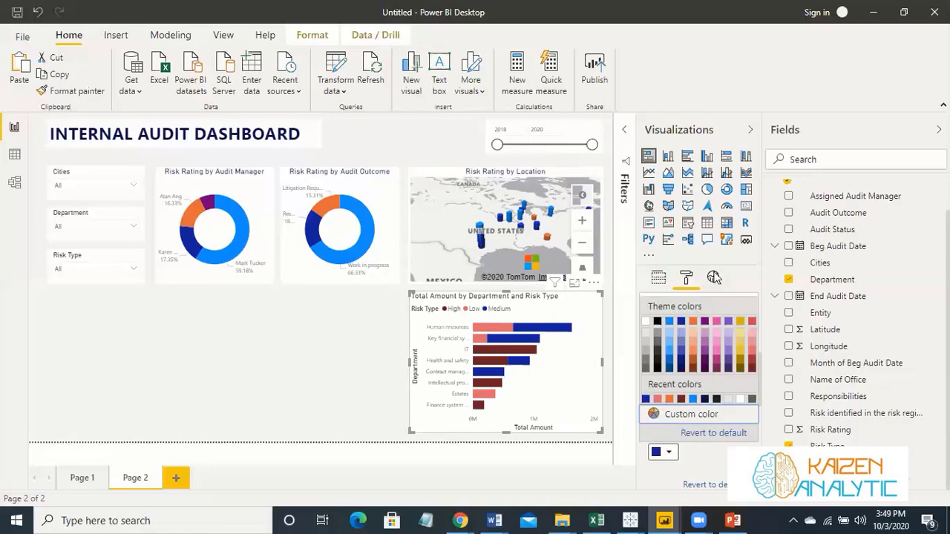
key("Escape")
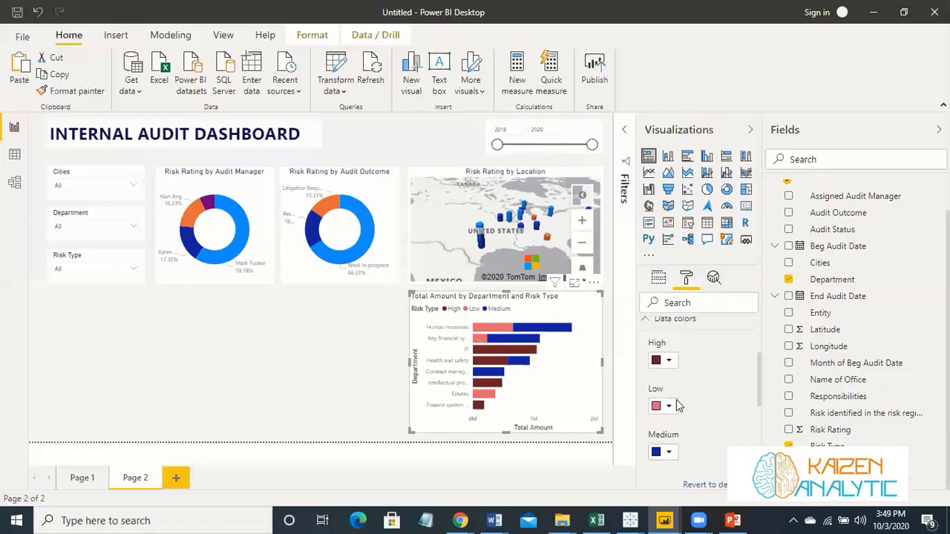
left_click(668, 450)
left_click(752, 358)
left_click(668, 406)
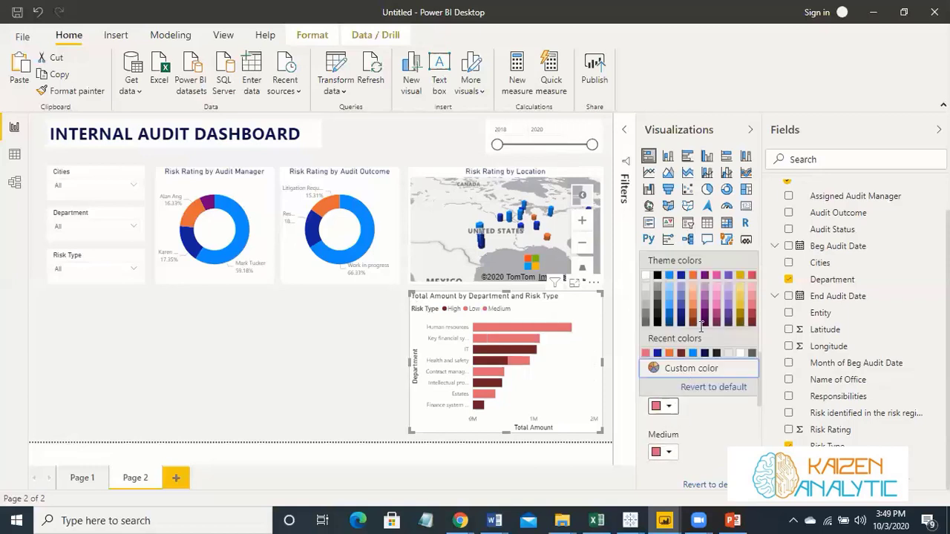
left_click(740, 276)
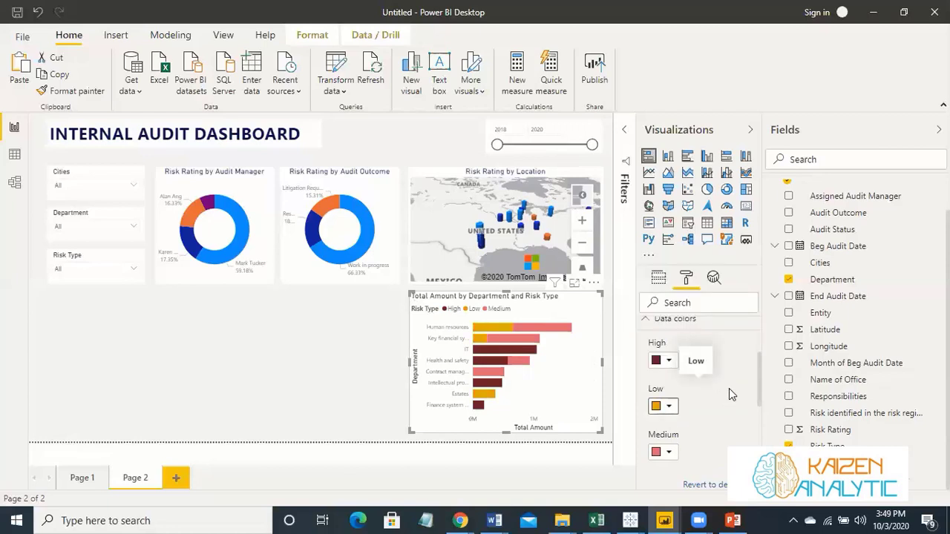
- Turn off the X axis title of the bar chart
scroll(713, 405, "up", 1)
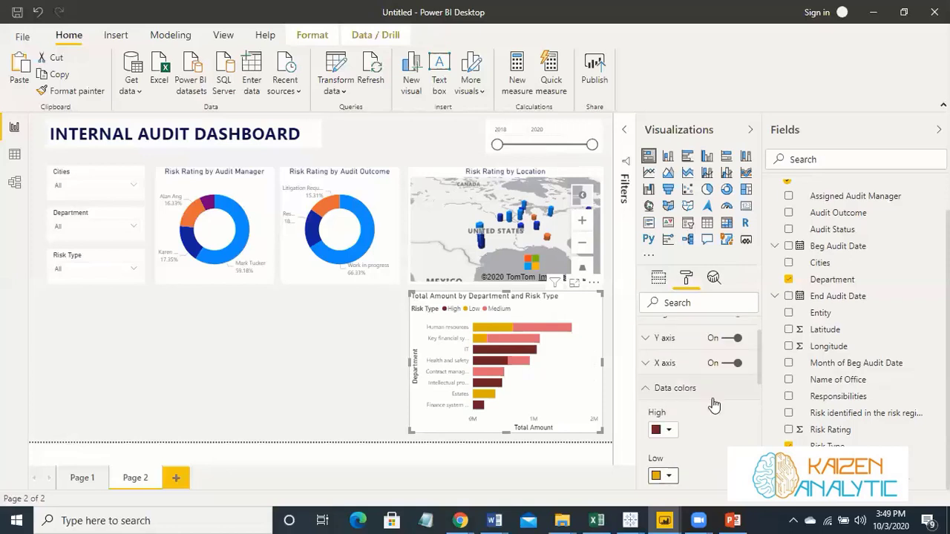
scroll(716, 393, "down", 5)
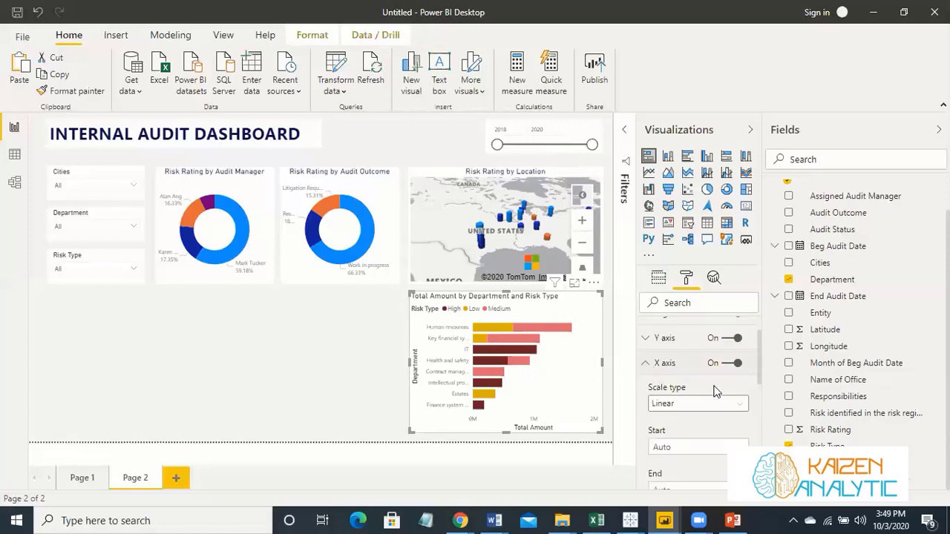
scroll(714, 392, "down", 1)
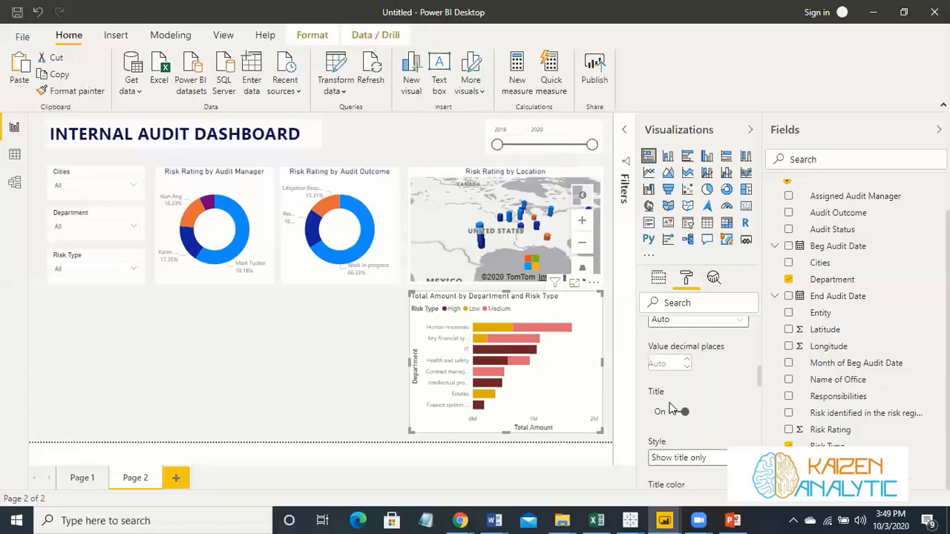
left_click(676, 409)
scroll(709, 405, "up", 1)
scroll(708, 401, "up", 3)
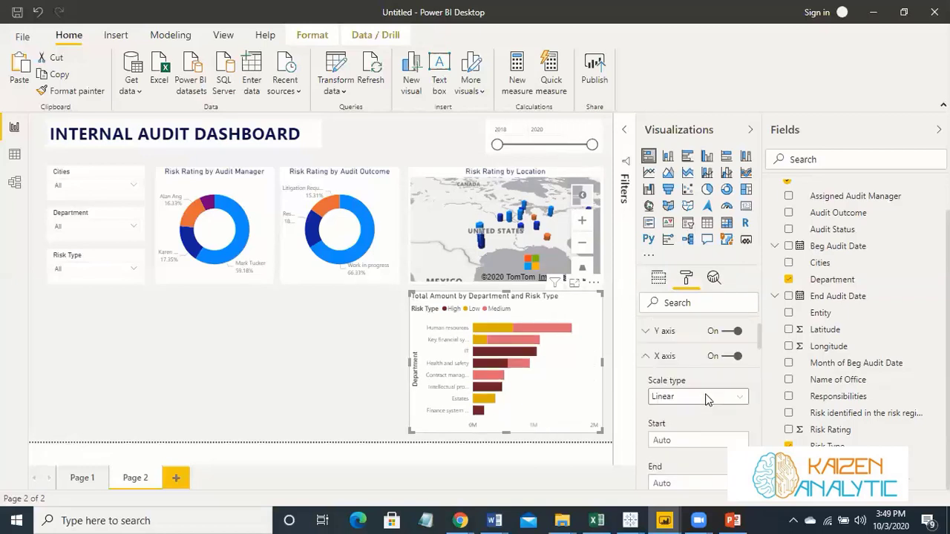
- Turn off the Y axis title of the bar chart
left_click(645, 339)
scroll(696, 403, "down", 5)
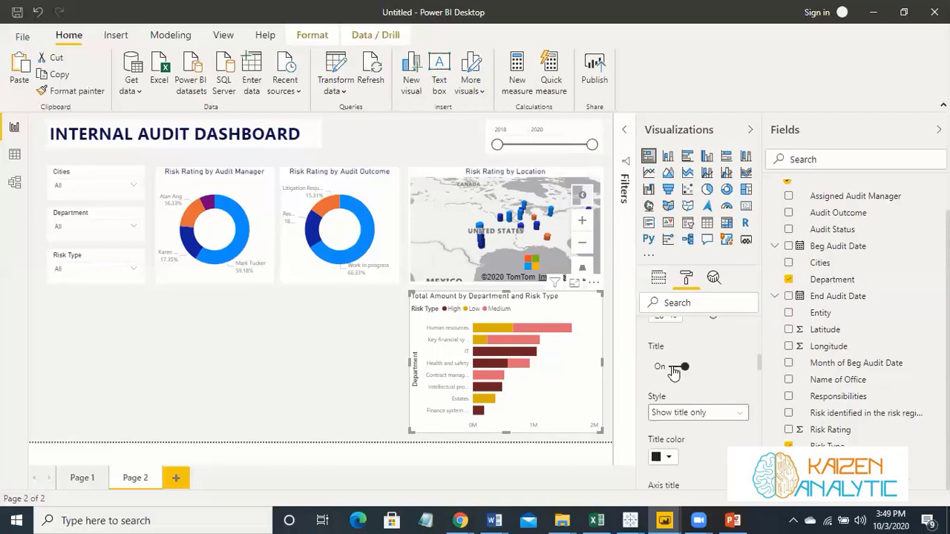
left_click(680, 367)
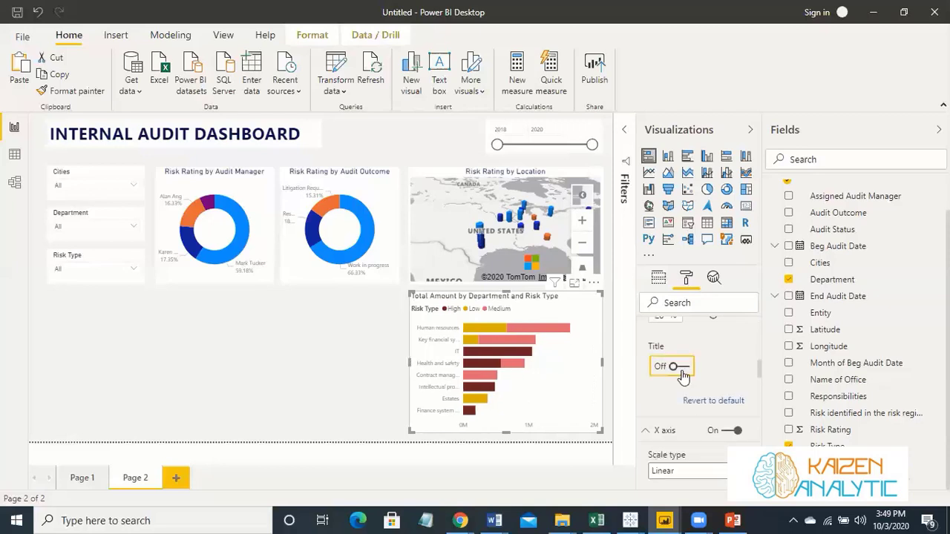
scroll(675, 372, "up", 5)
left_click(644, 386)
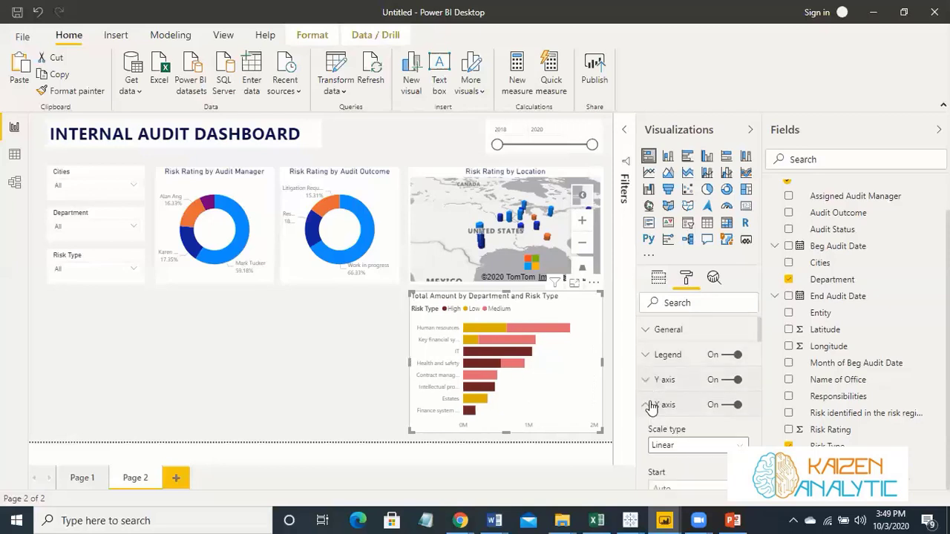
left_click(647, 405)
- Turn on data labels for the bar chart
scroll(656, 380, "down", 2)
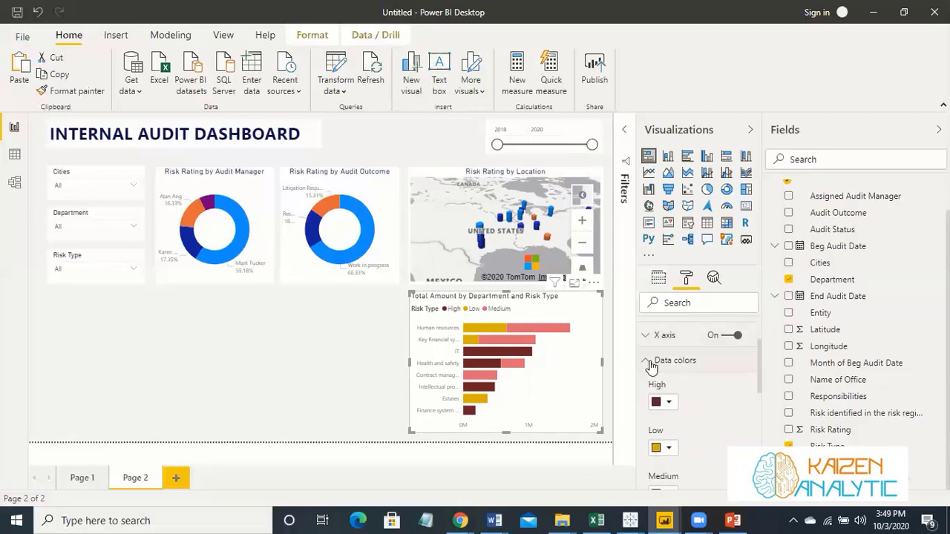
left_click(647, 361)
left_click(731, 386)
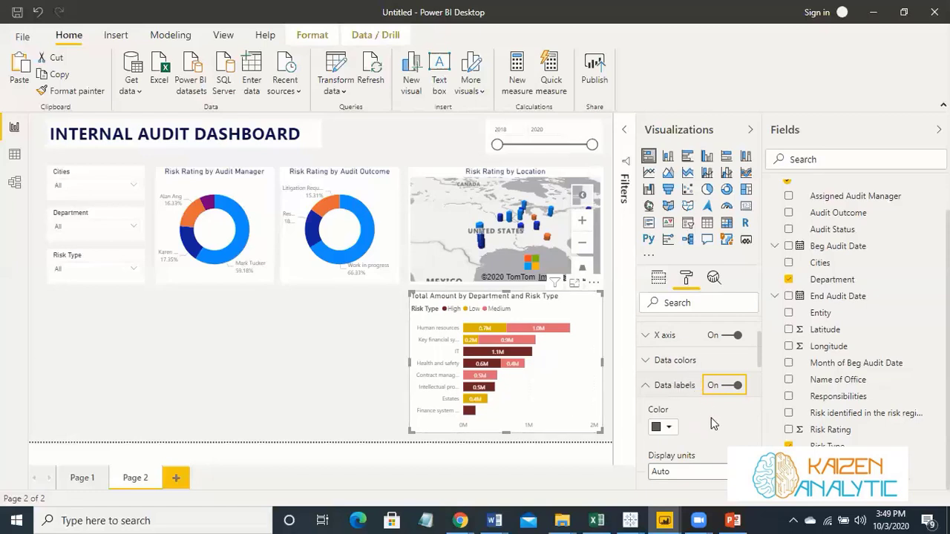
left_click(368, 386)
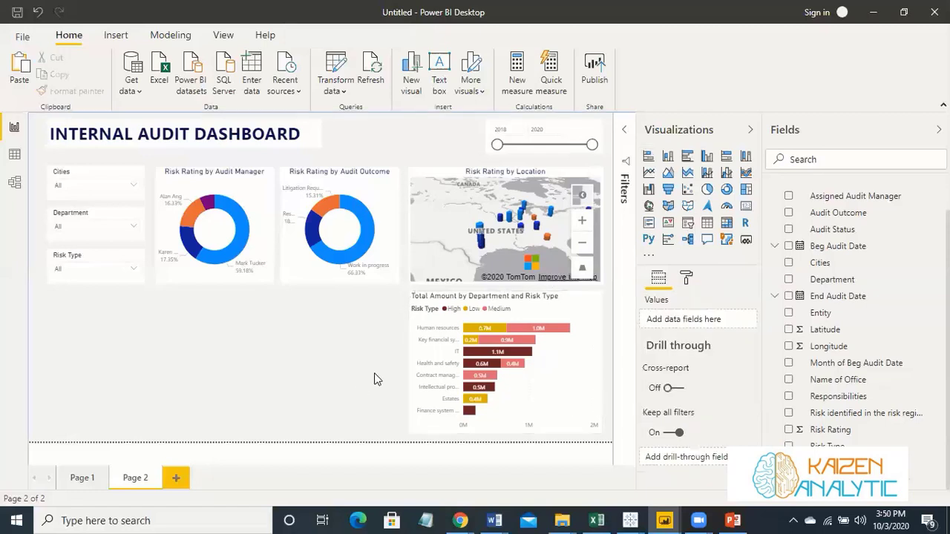
- Test cross-filtering with the Low segment of the Human resources bar, clear the selection and recenter the map on the United States
left_click(498, 330)
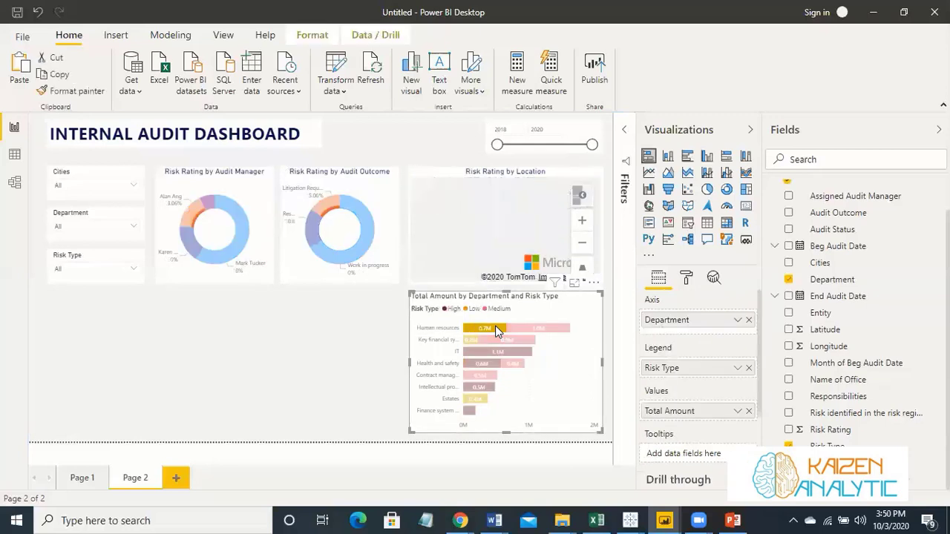
left_click(496, 325)
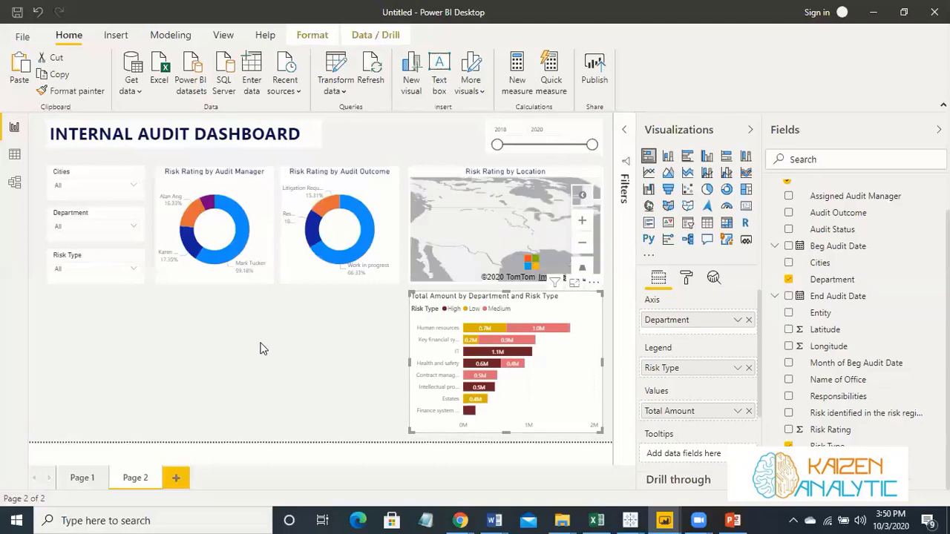
left_click(389, 333)
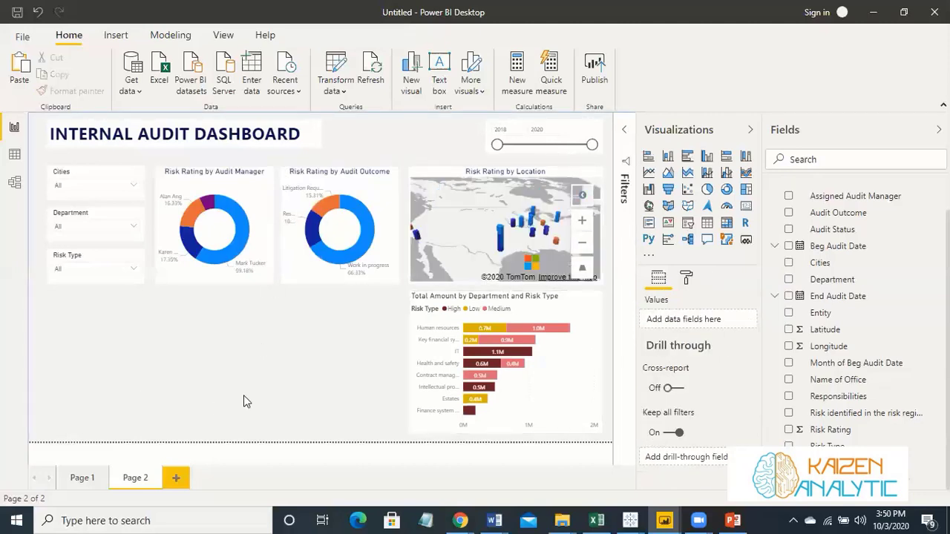
left_click_drag(461, 245, 422, 216)
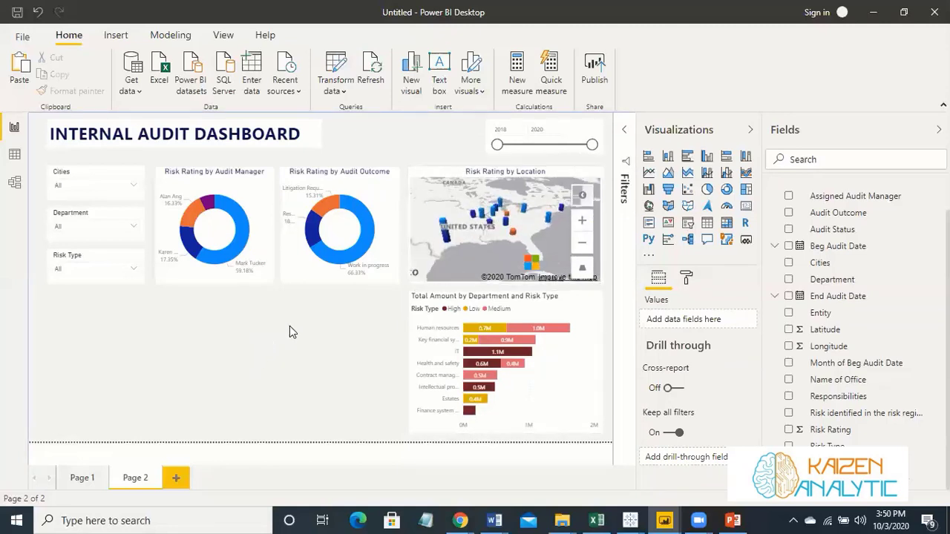
- Add a treemap below the donut charts, spanning their combined width, with Risk Type as group, Department as details and Risk Rating as values
left_click(746, 192)
left_click_drag(125, 338, 399, 356)
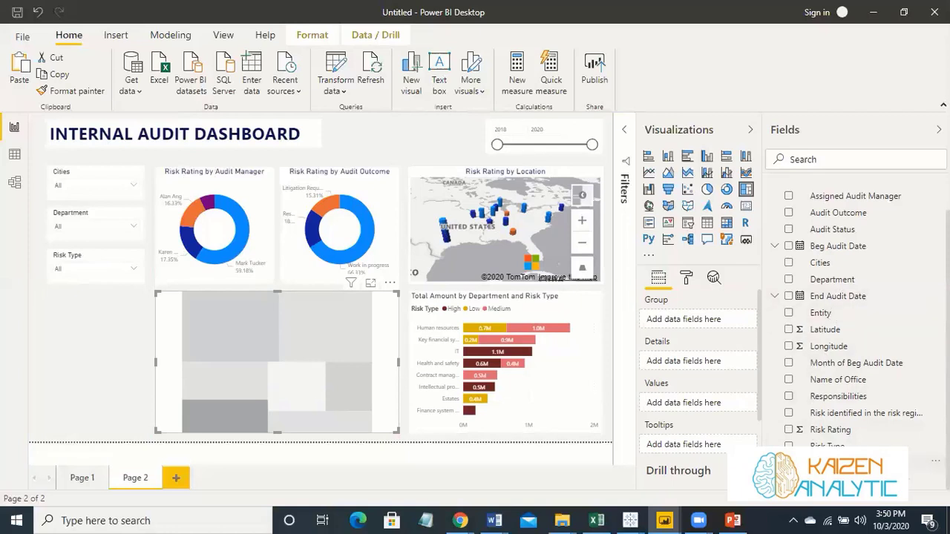
left_click(828, 446)
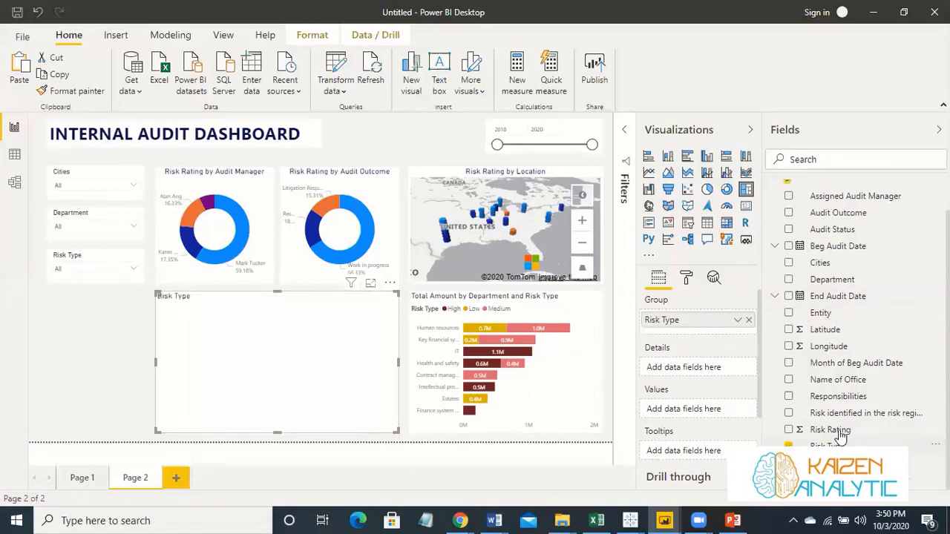
left_click(792, 281)
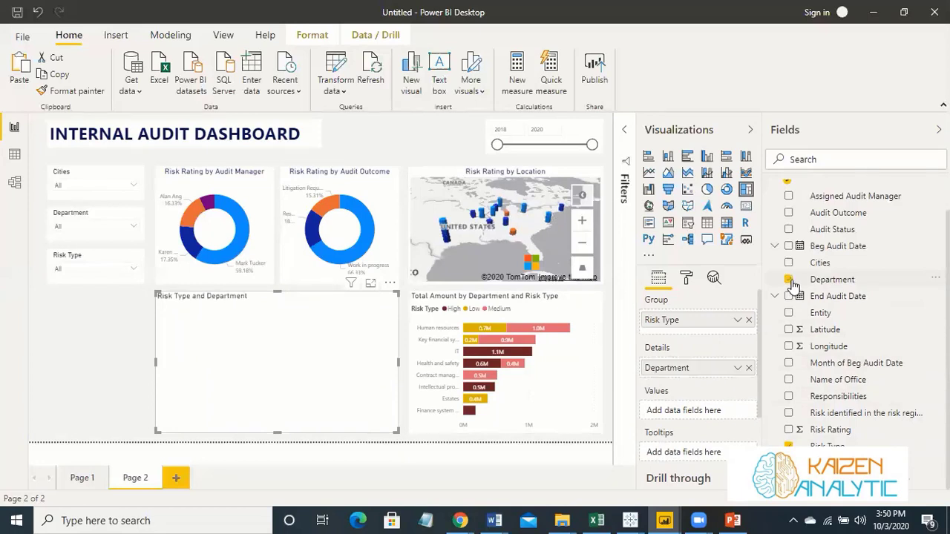
left_click(788, 431)
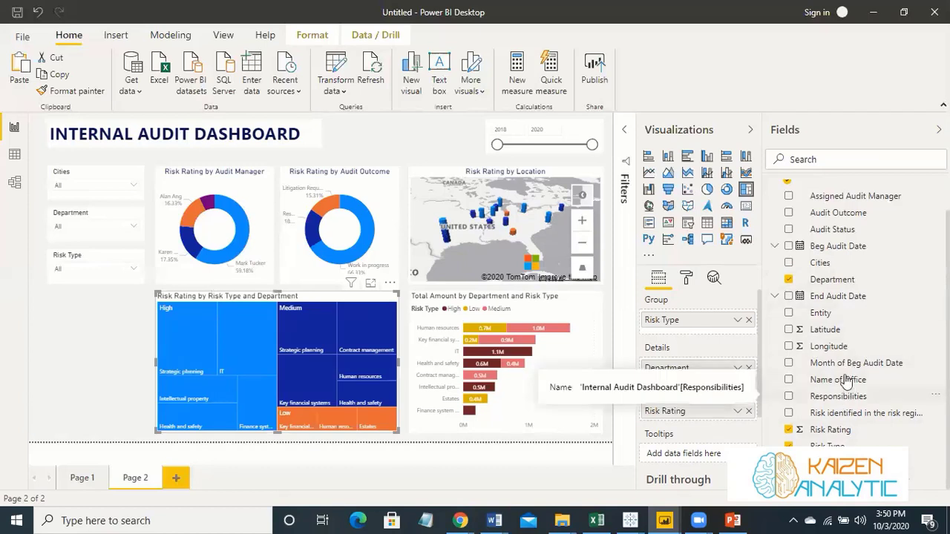
- Add Responsibilities to the treemap's group as a second level below Risk Type
scroll(846, 356, "up", 1)
scroll(847, 356, "down", 1)
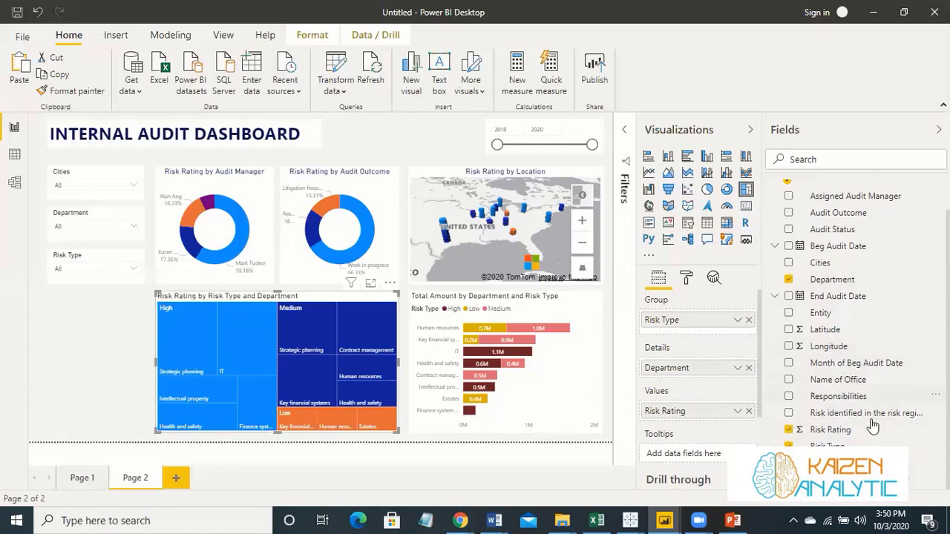
left_click_drag(842, 402, 696, 338)
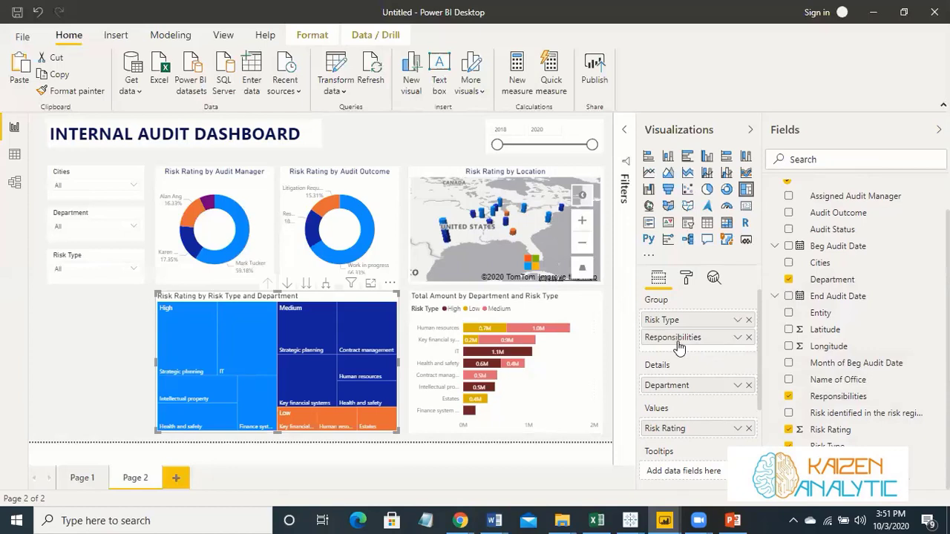
- Examine the treemap's High risk IT tile and Medium risk Key financial systems tile
right_click(243, 319)
left_click(252, 324)
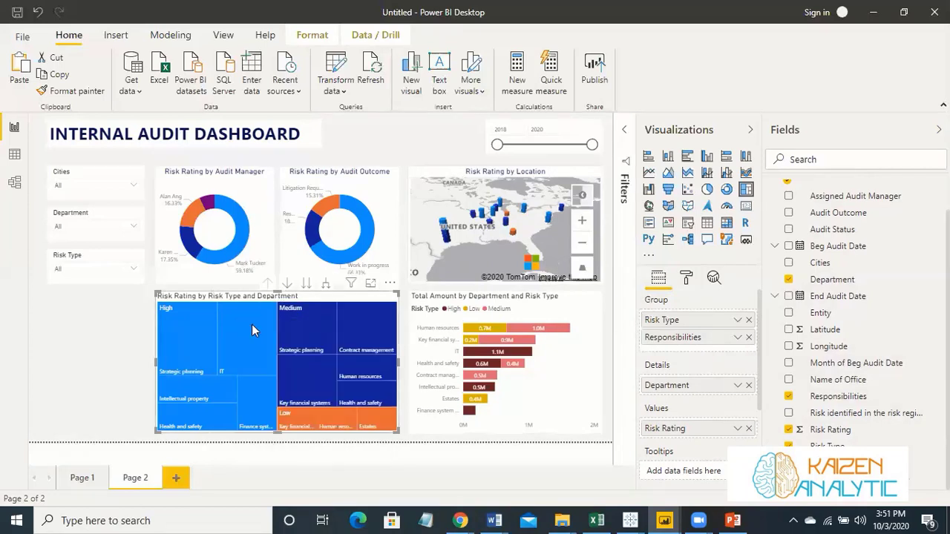
left_click(307, 401)
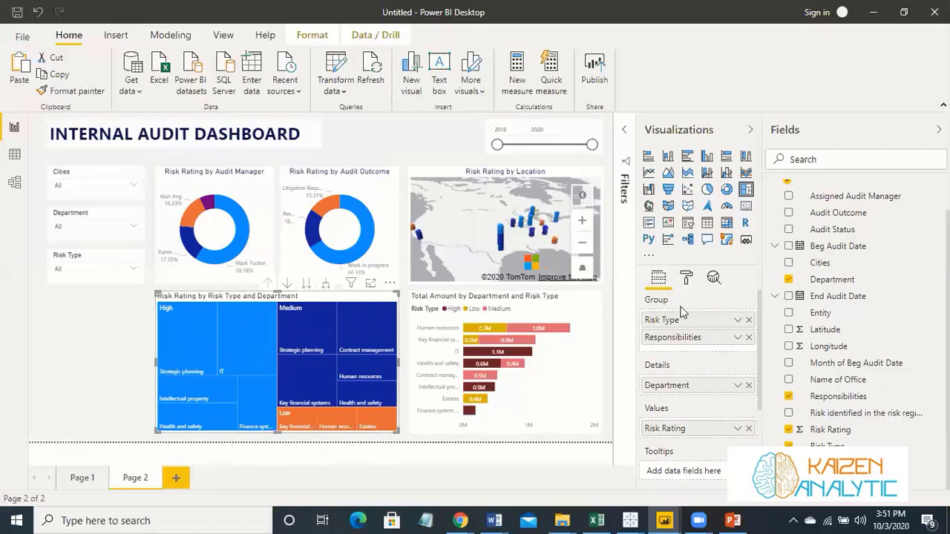
- Set the treemap's data color for the Low risk type to a light gold shade
left_click(686, 278)
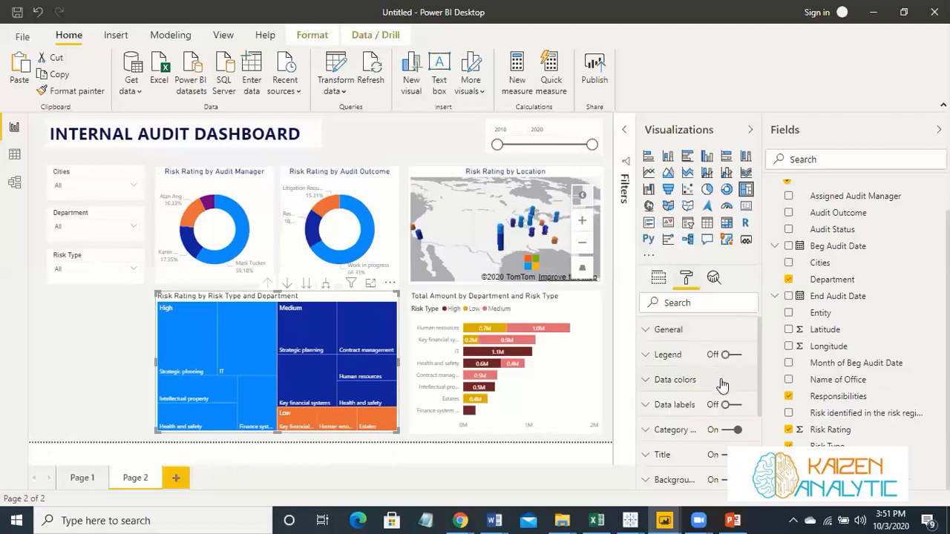
left_click(643, 383)
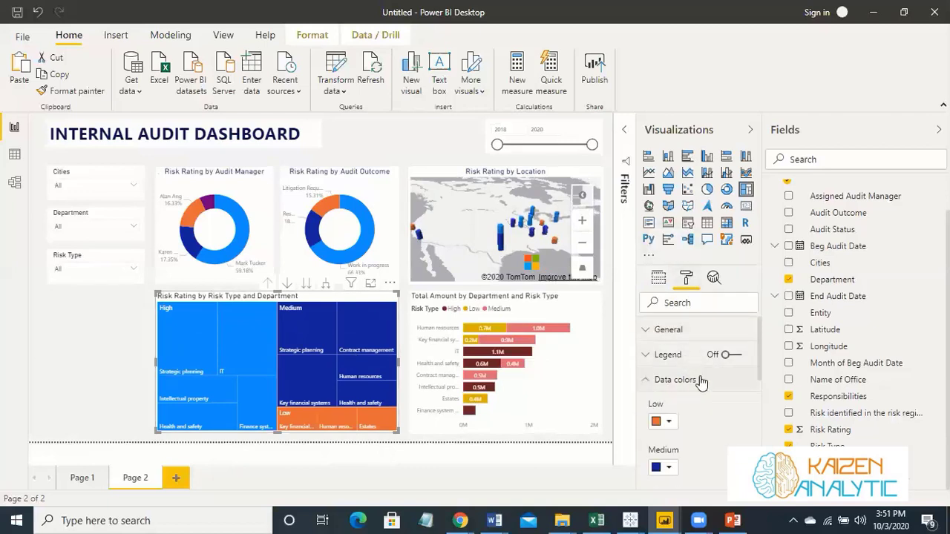
scroll(683, 380, "down", 2)
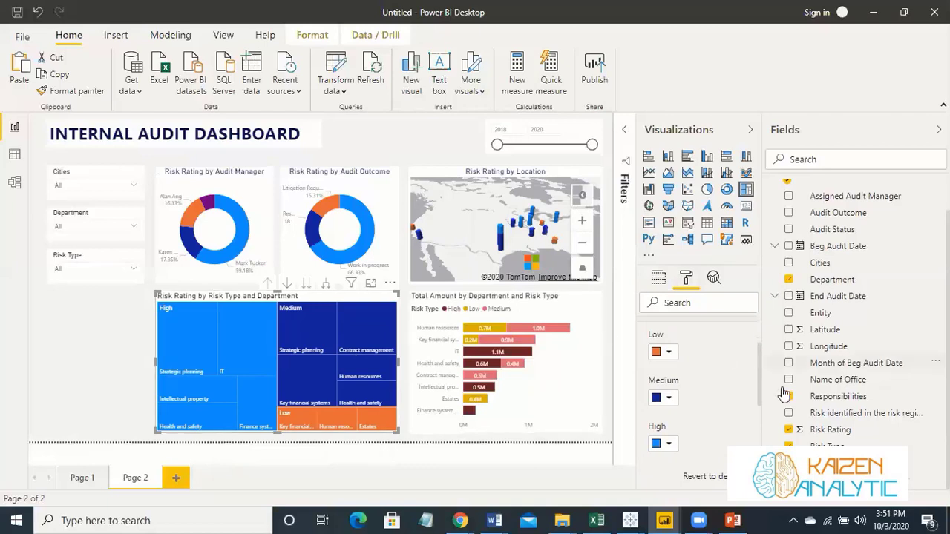
scroll(721, 359, "up", 2)
scroll(709, 380, "down", 2)
left_click(668, 352)
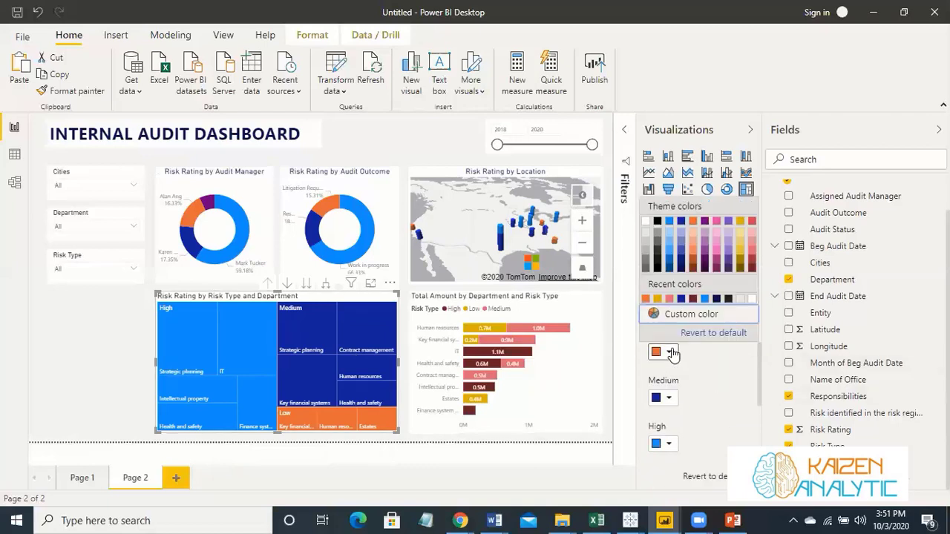
left_click(740, 250)
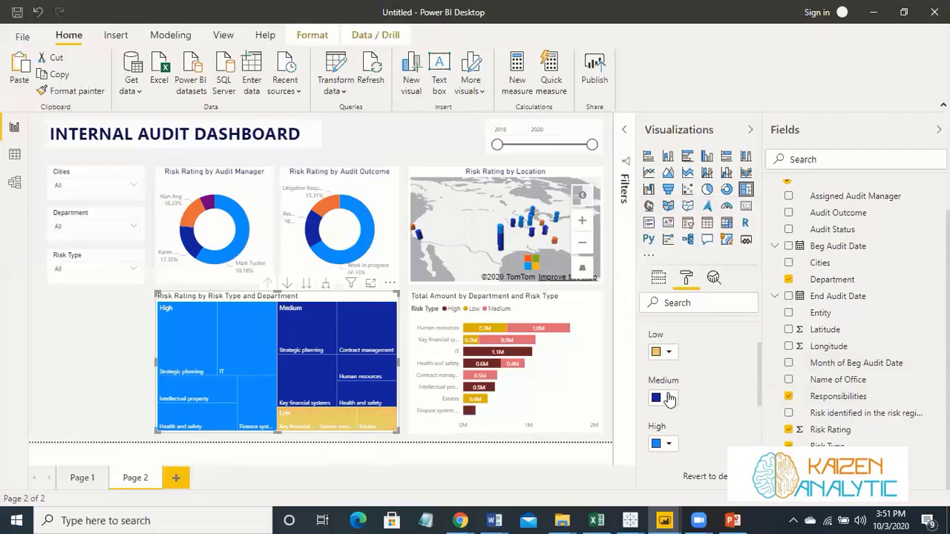
- Set the treemap's Medium data color to the red theme color and High to its darkest red shade
left_click(668, 398)
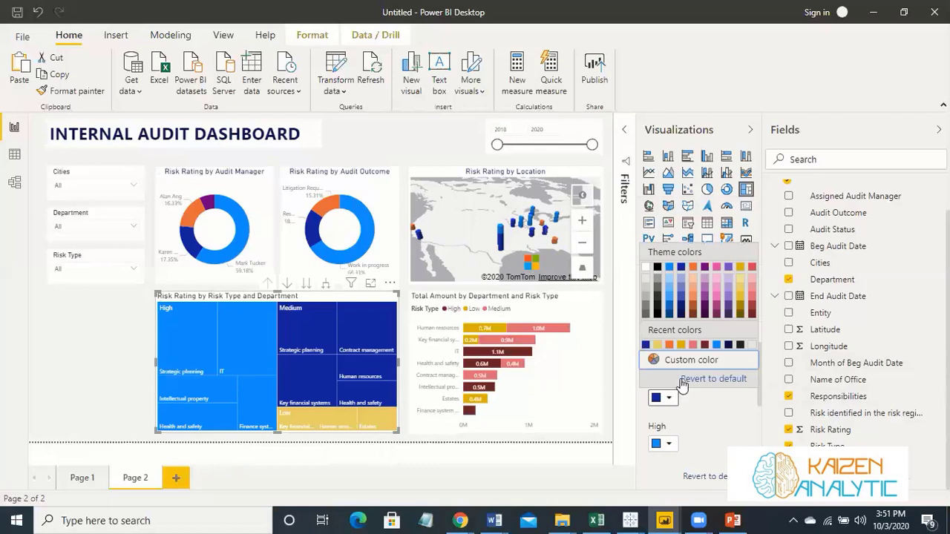
left_click(752, 267)
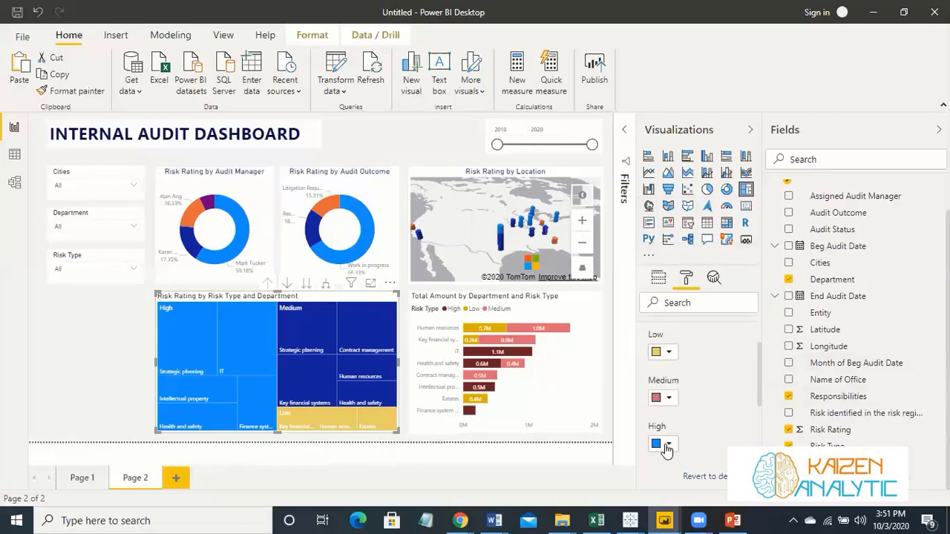
left_click(663, 444)
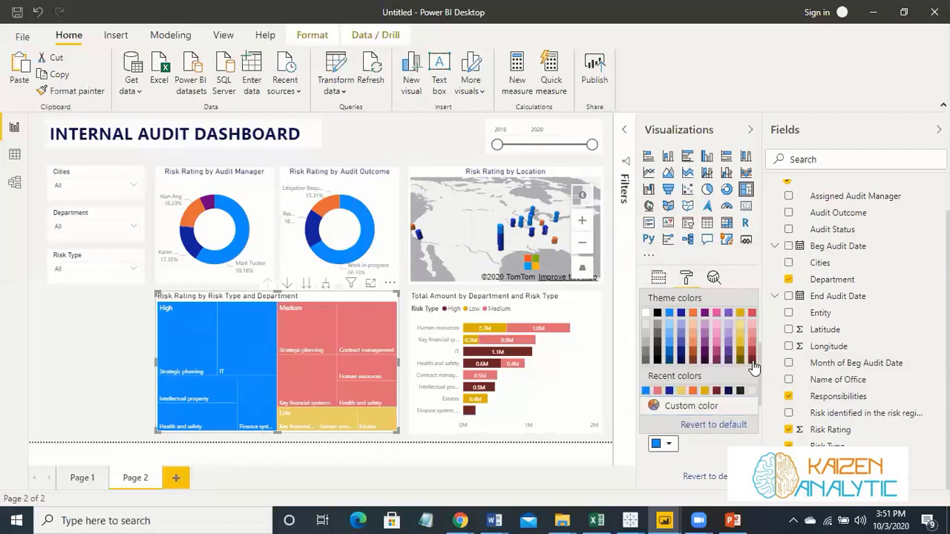
left_click(752, 361)
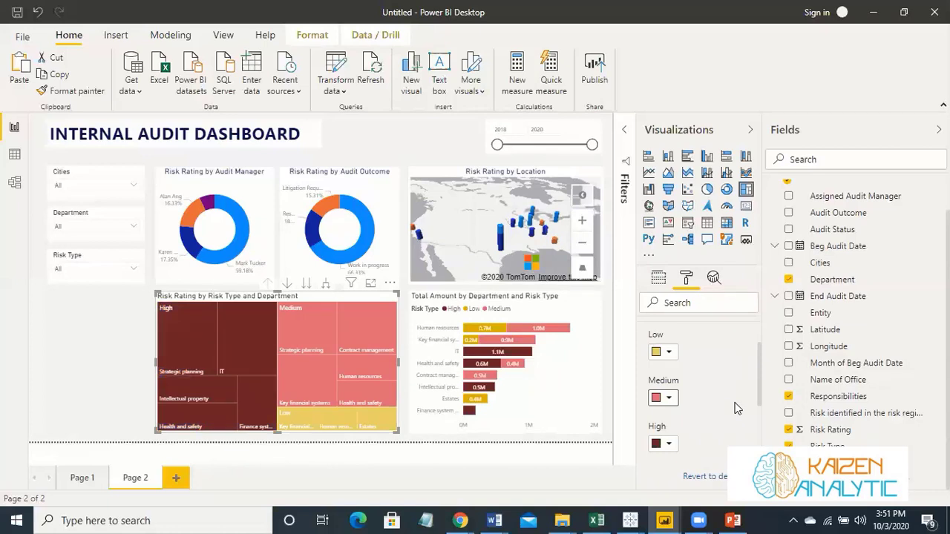
scroll(672, 392, "up", 2)
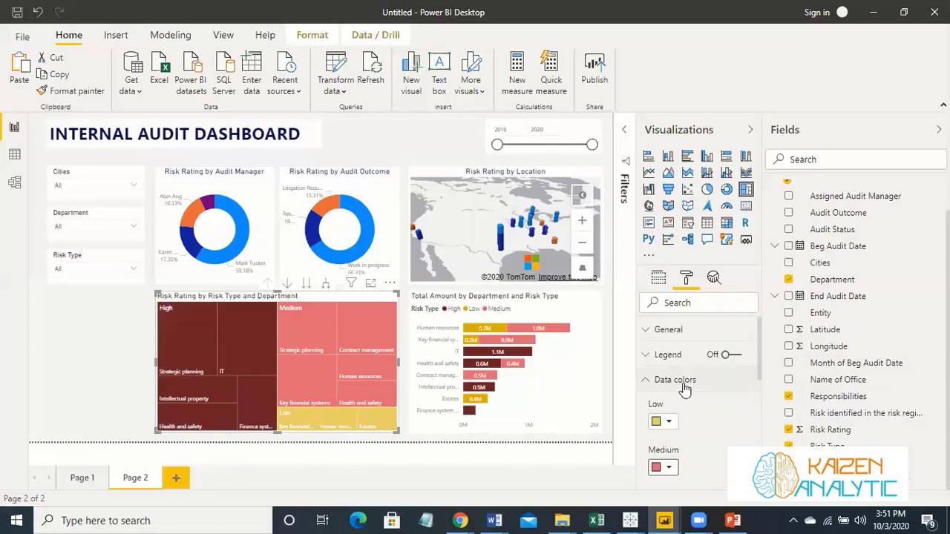
left_click(643, 384)
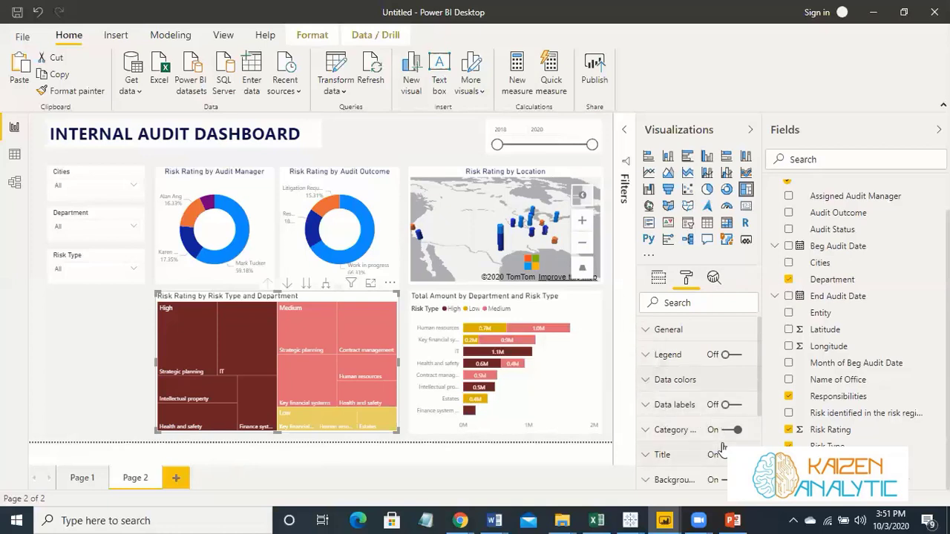
- Turn off the treemap's background and shorten its title to "Risk Rating by Department"
scroll(722, 430, "down", 1)
left_click(727, 354)
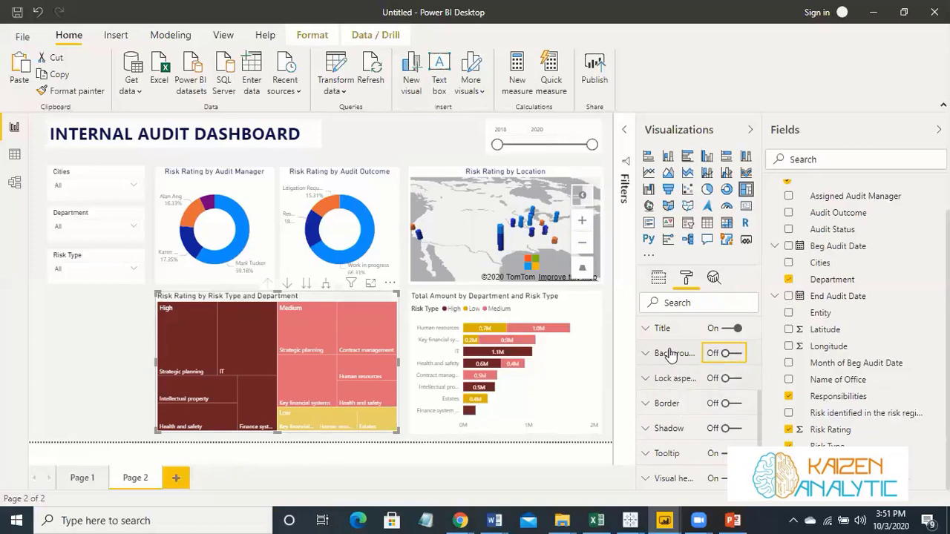
left_click(645, 328)
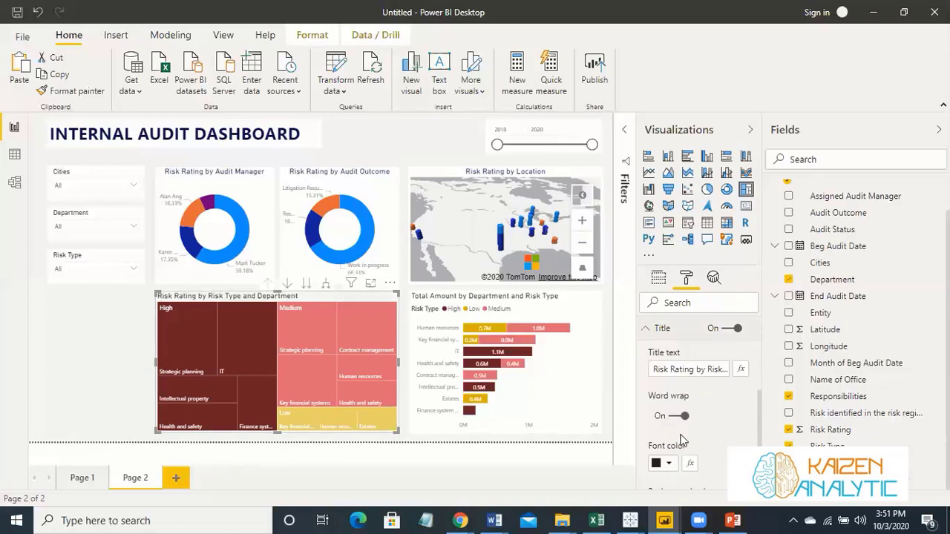
left_click(707, 369)
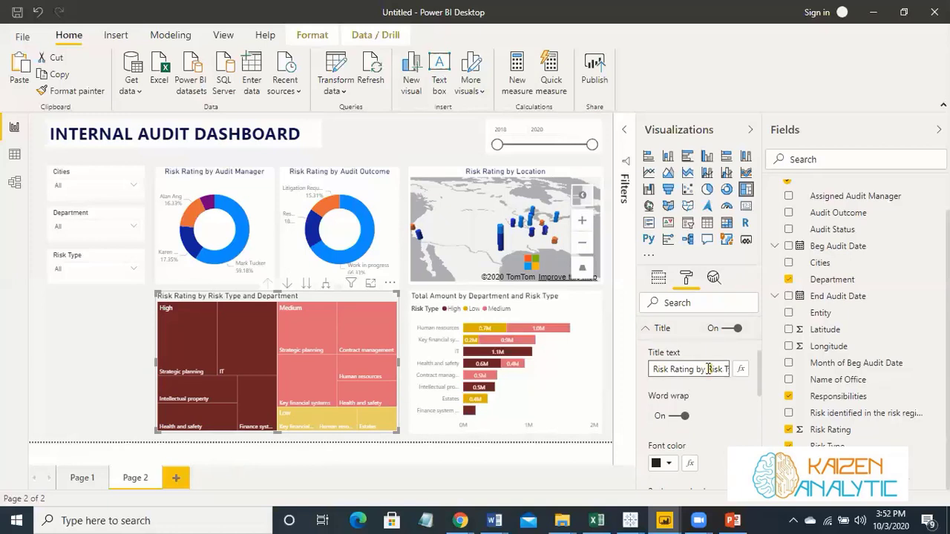
key("shift+Right")
key("shift+Right")
key("shift+Right")
key("shift+Right")
key("shift+Right")
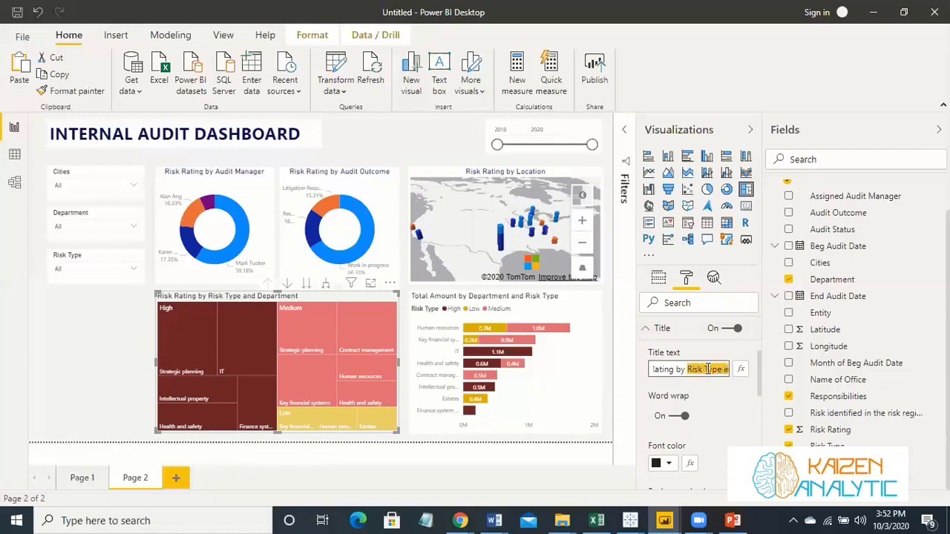
key("shift+Right")
key("shift+Right")
key("shift+Right")
key("Delete")
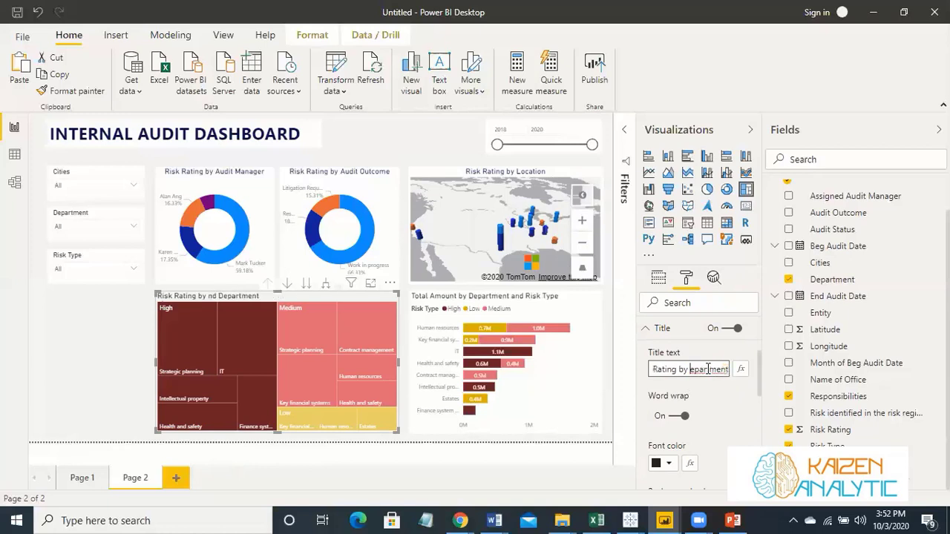
key("Delete")
type("D")
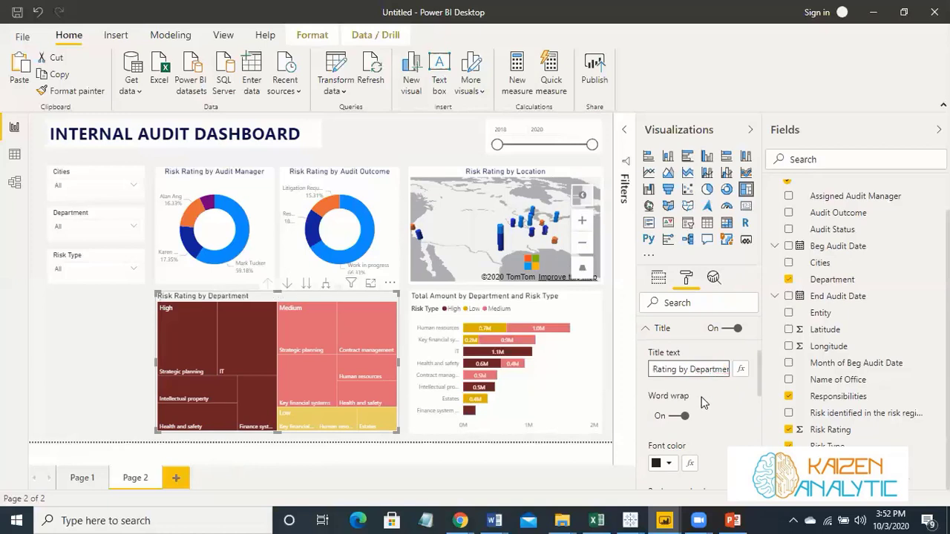
- Color the treemap's title dark navy blue and center it
left_click(669, 463)
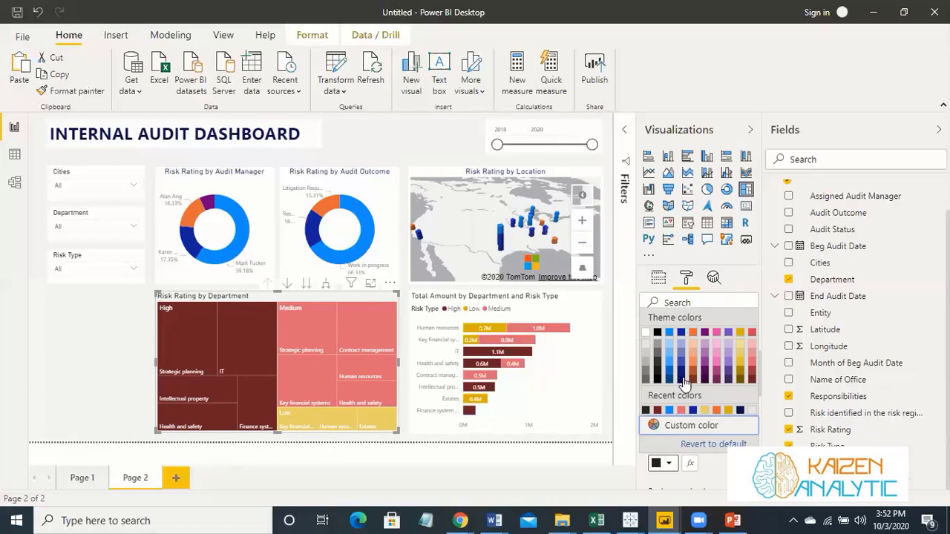
left_click(694, 384)
scroll(677, 354, "down", 3)
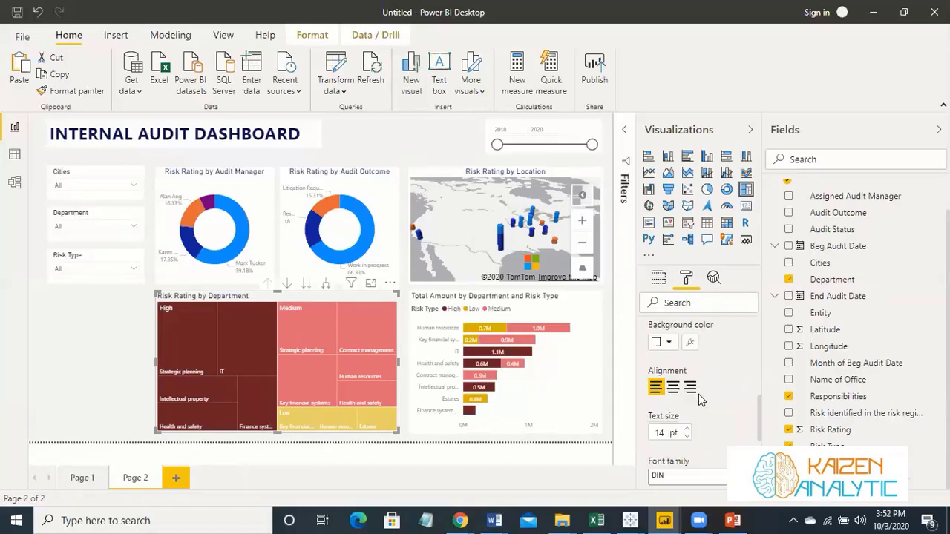
left_click(674, 348)
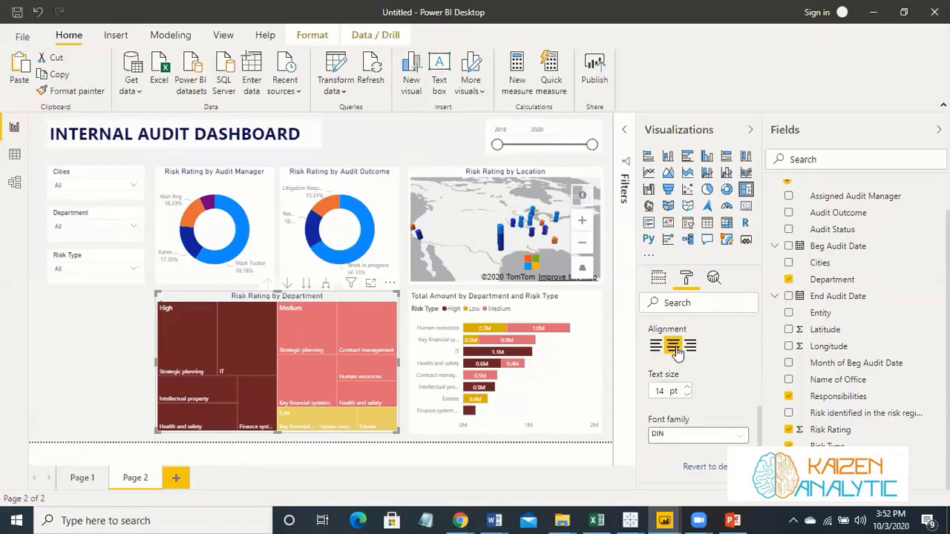
- Add a stacked column chart below the Risk Type slicer with Responsibilities as axis, Risk Type as legend and Risk Rating as values
left_click(73, 351)
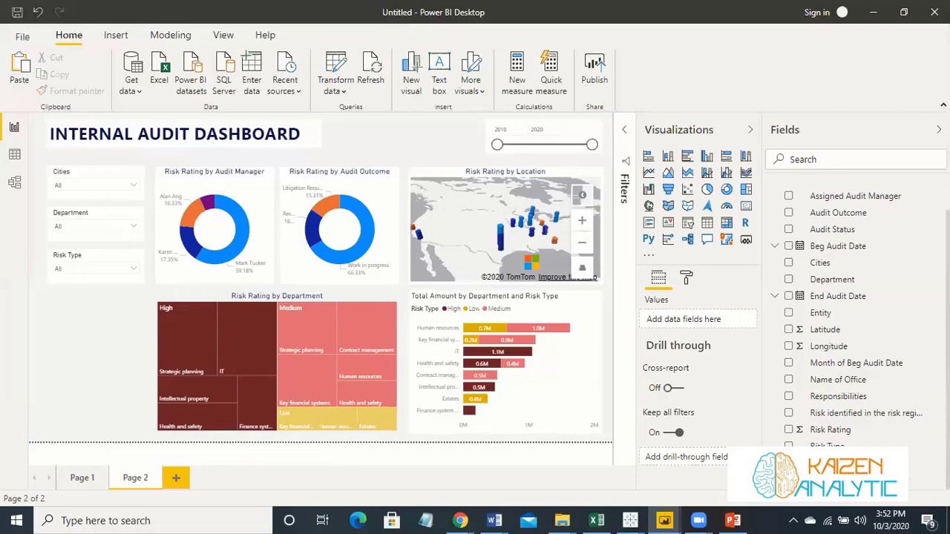
left_click(668, 157)
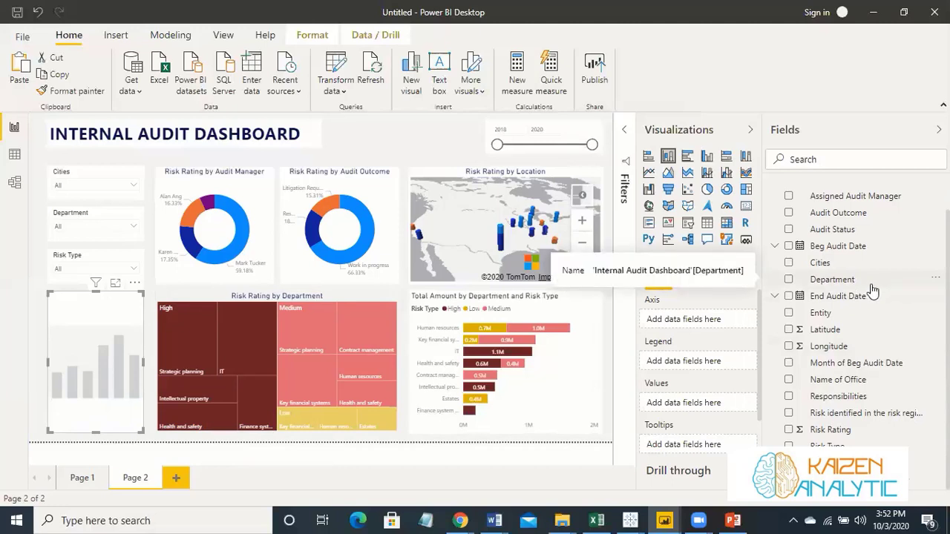
left_click(789, 398)
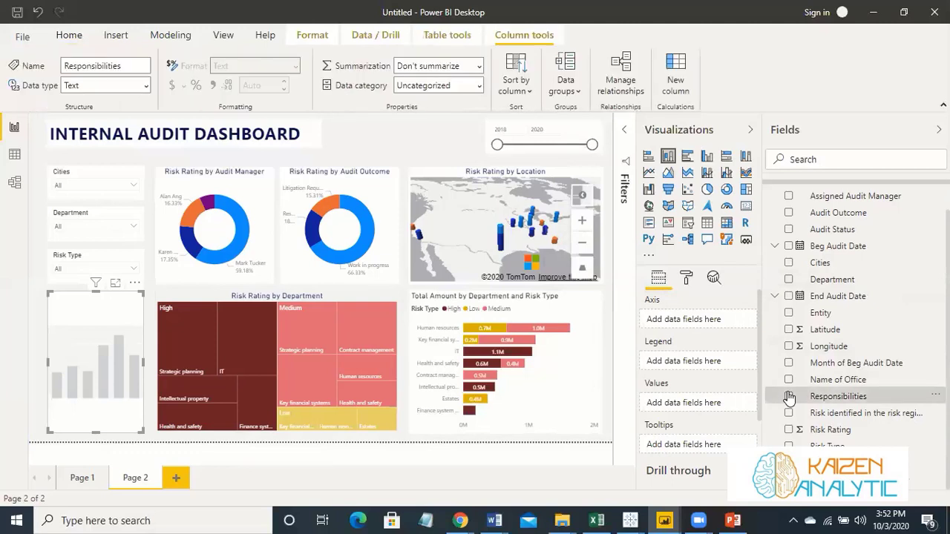
left_click(790, 398)
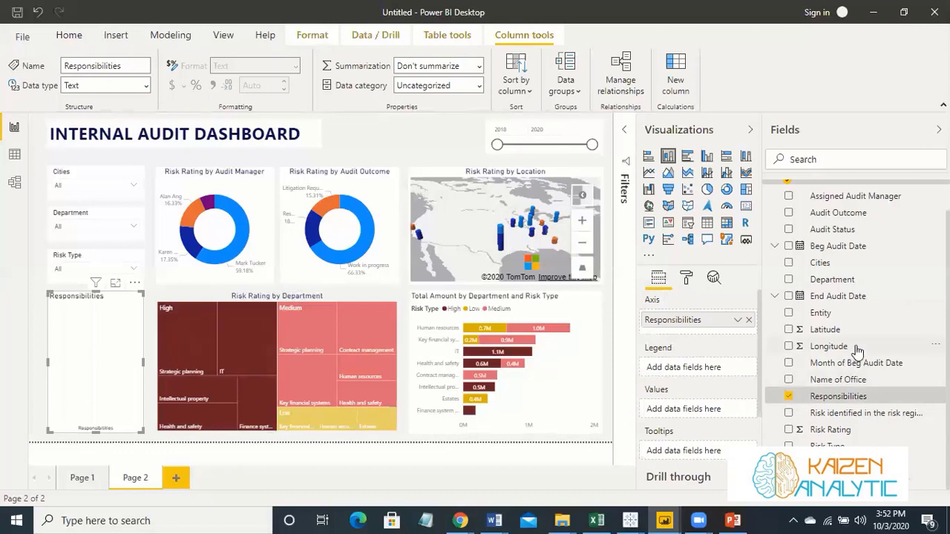
left_click(790, 442)
left_click(789, 431)
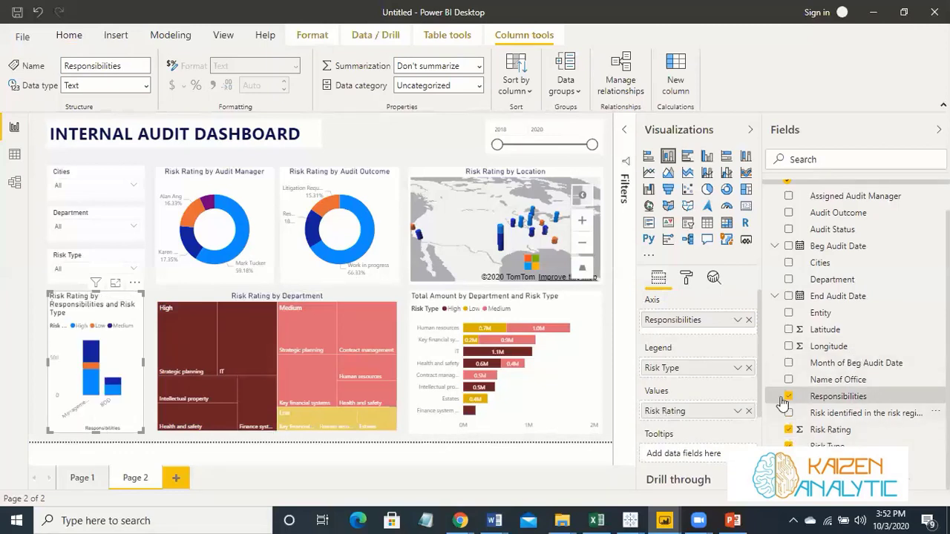
- Shorten the new column chart's title to "Risk Rating by Responsibilities"
left_click(686, 277)
scroll(699, 412, "down", 5)
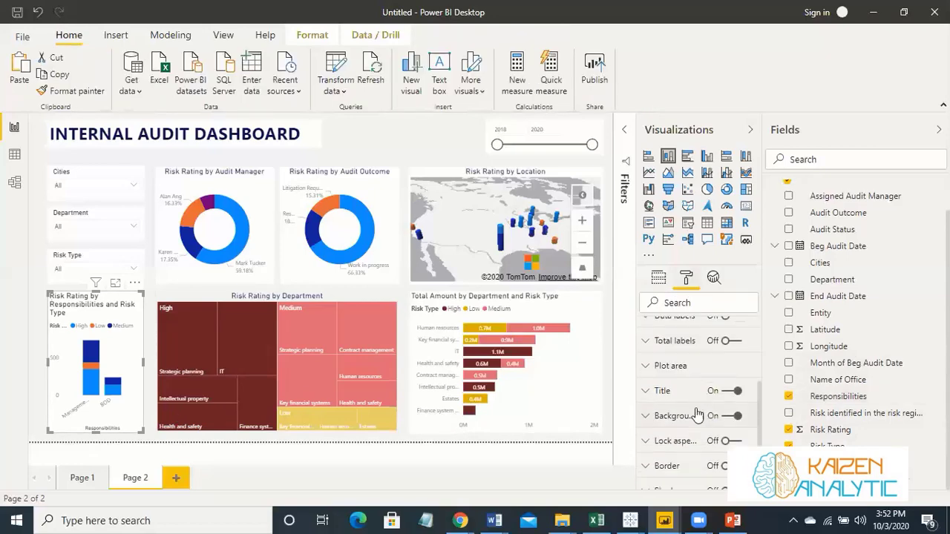
left_click(662, 391)
scroll(694, 405, "down", 3)
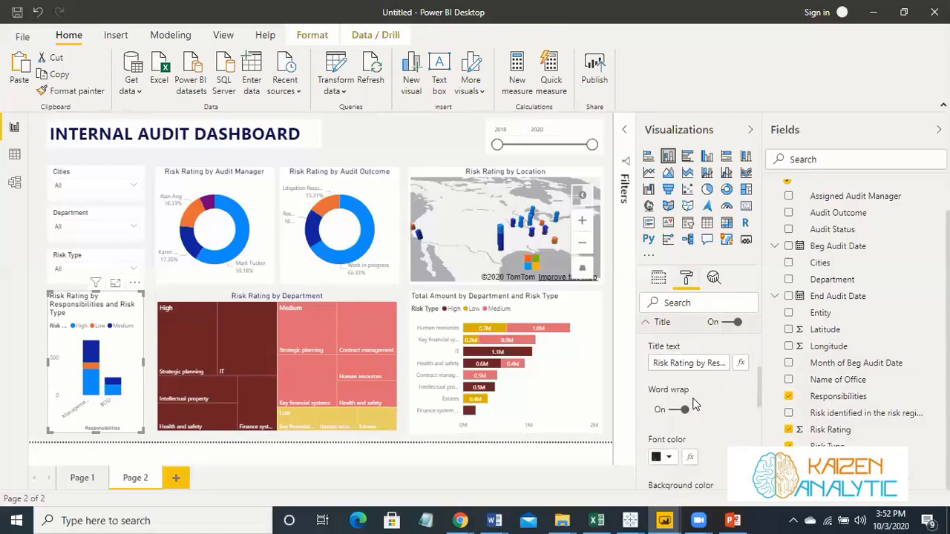
left_click(708, 362)
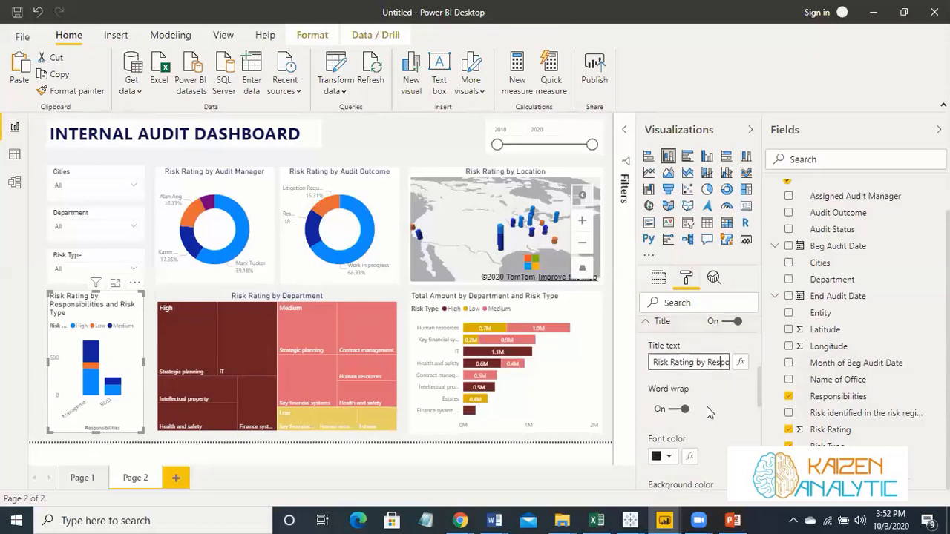
key("Right")
key("Right")
key("Right")
key("Right")
key("Right")
key("Right")
key("Right")
key("Right")
key("Right")
key("Right")
key("Right")
key("Right")
key("Right")
key("Delete")
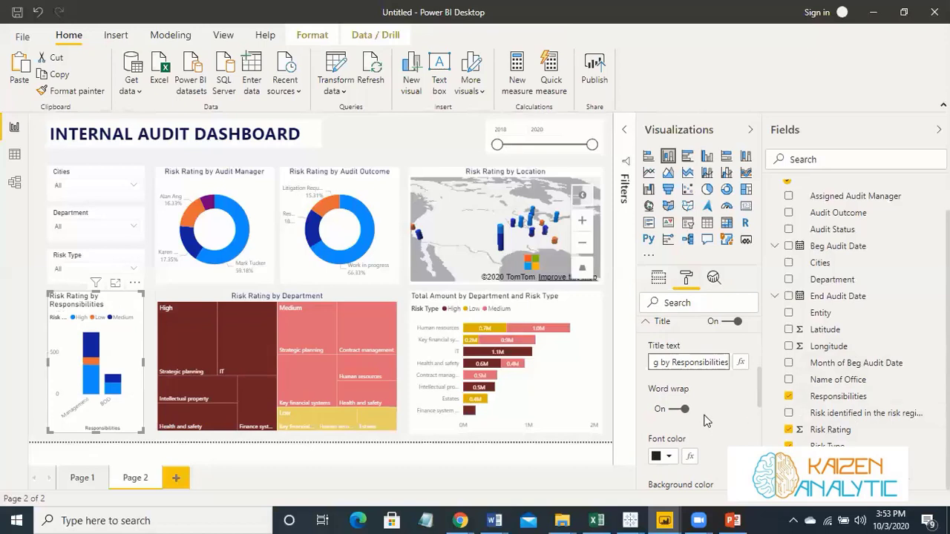
- Color the column chart's title dark navy blue and center it
scroll(705, 419, "down", 2)
left_click(671, 387)
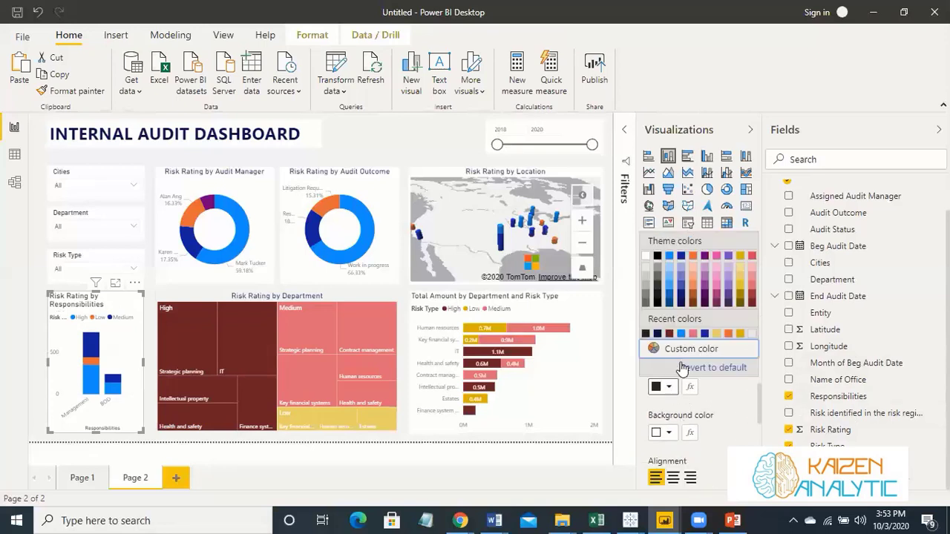
left_click(682, 305)
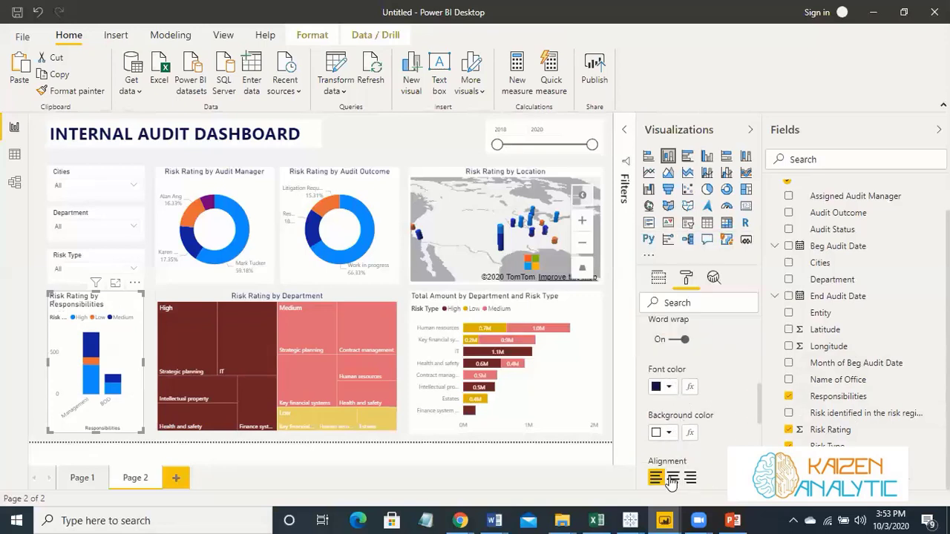
scroll(698, 371, "down", 4)
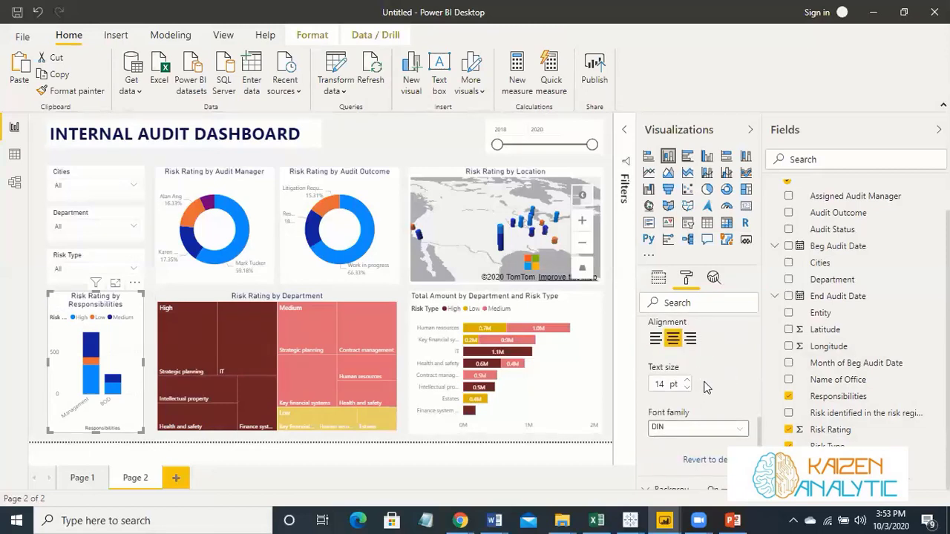
- Turn off the X axis title of the Risk Rating by Responsibilities column chart
scroll(707, 384, "up", 8)
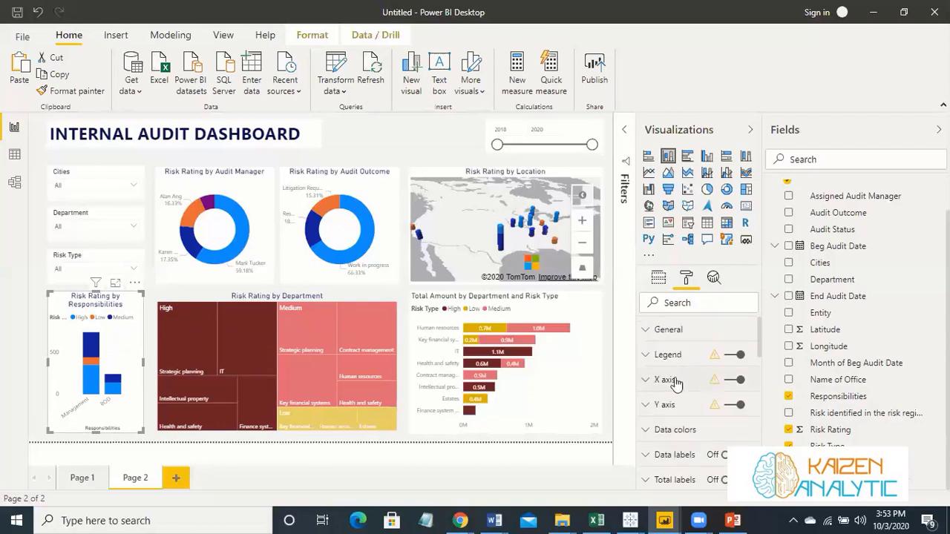
left_click(691, 390)
scroll(691, 393, "down", 3)
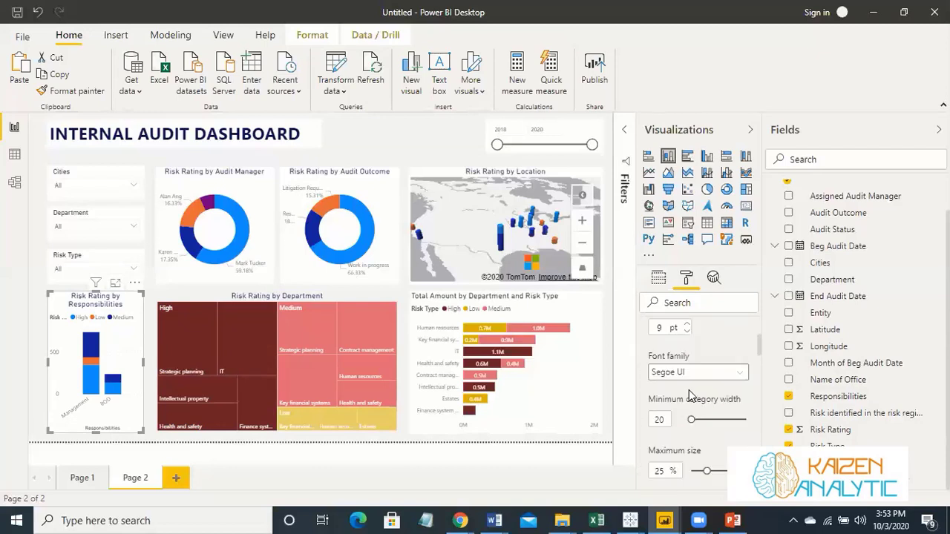
scroll(690, 393, "down", 3)
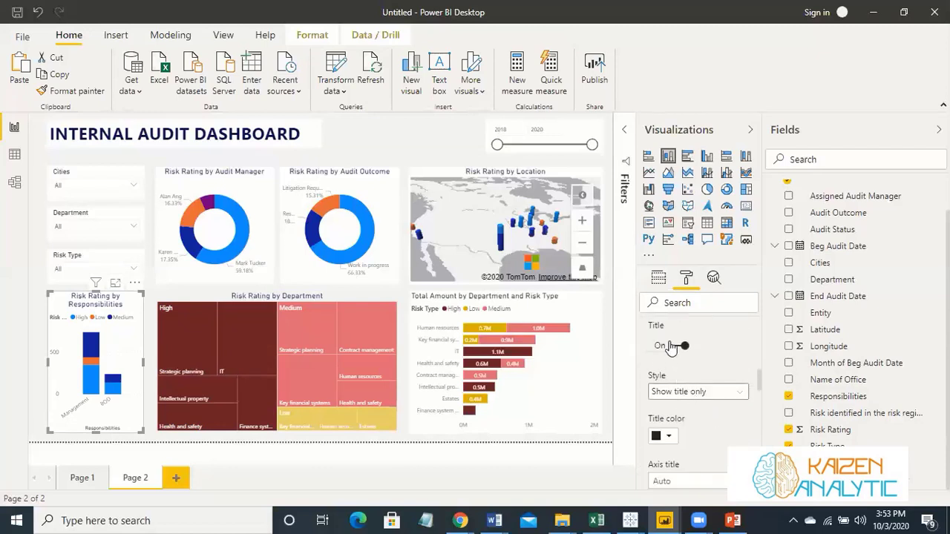
left_click(675, 346)
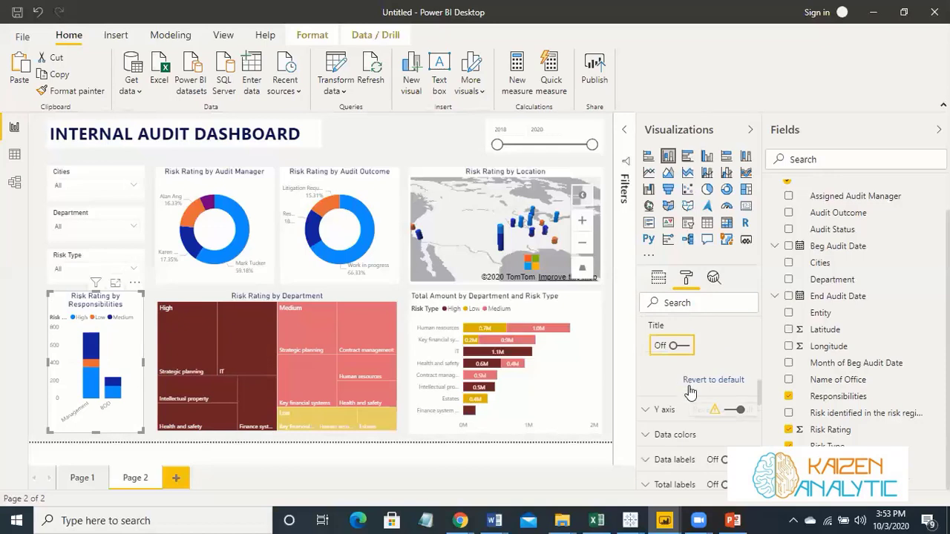
- Color the column chart's X axis labels dark navy blue
scroll(689, 387, "up", 2)
scroll(687, 386, "up", 3)
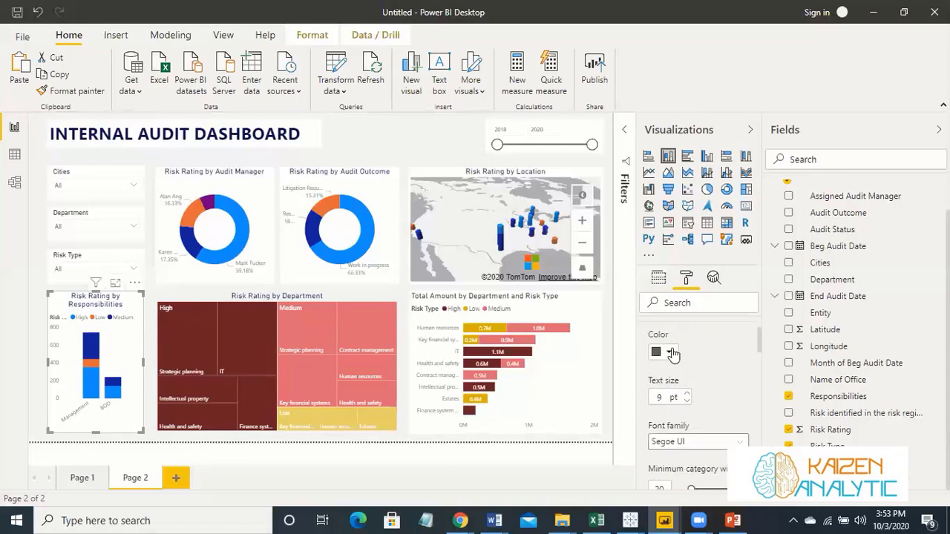
left_click(672, 354)
left_click(684, 272)
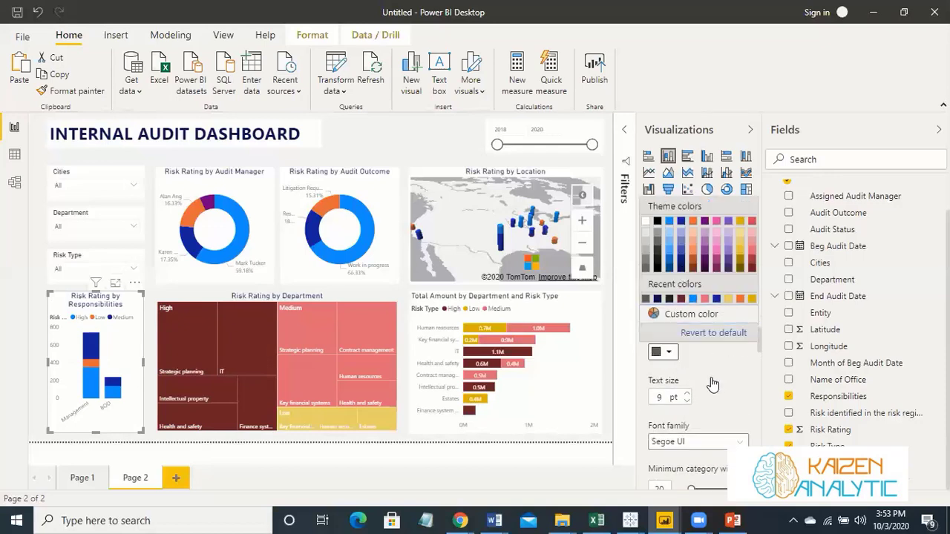
left_click(711, 382)
- Change the color of the column chart's Y axis labels
scroll(711, 383, "down", 5)
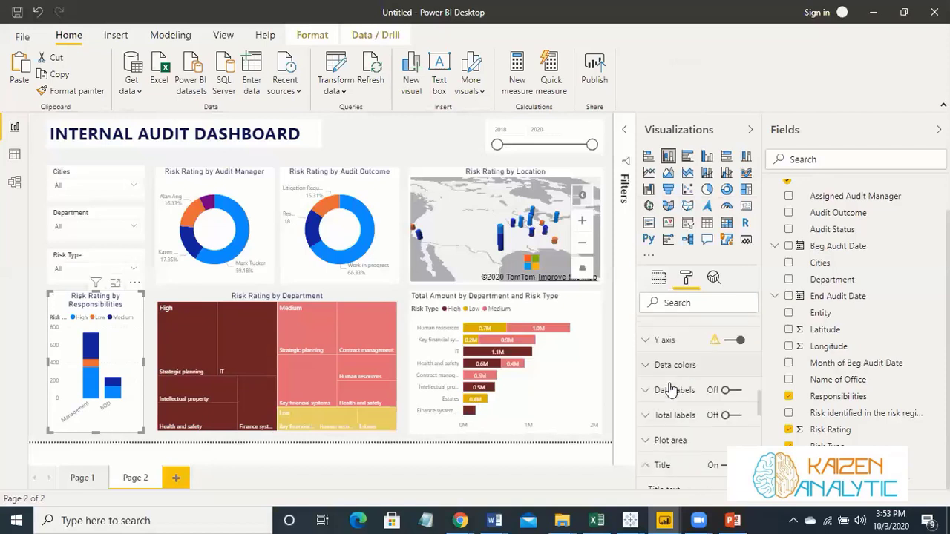
left_click(644, 341)
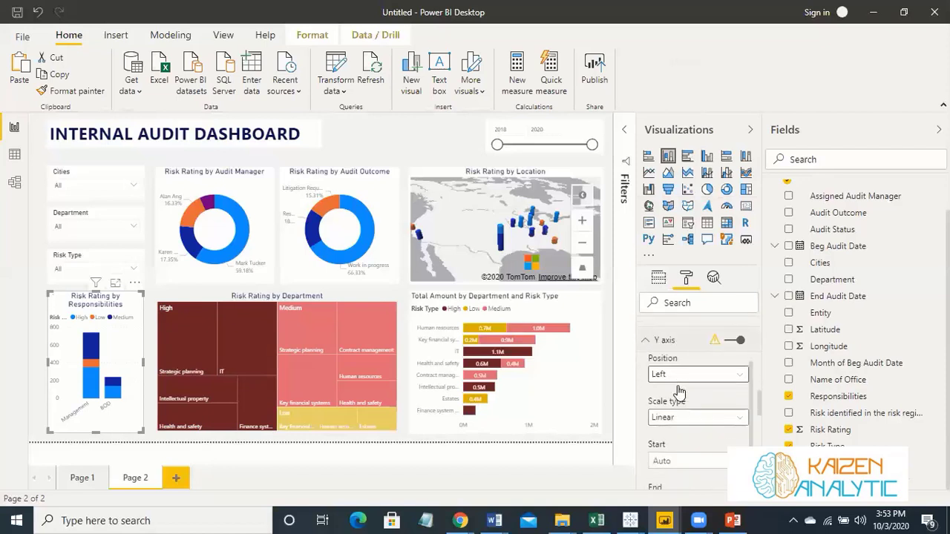
scroll(690, 405, "down", 3)
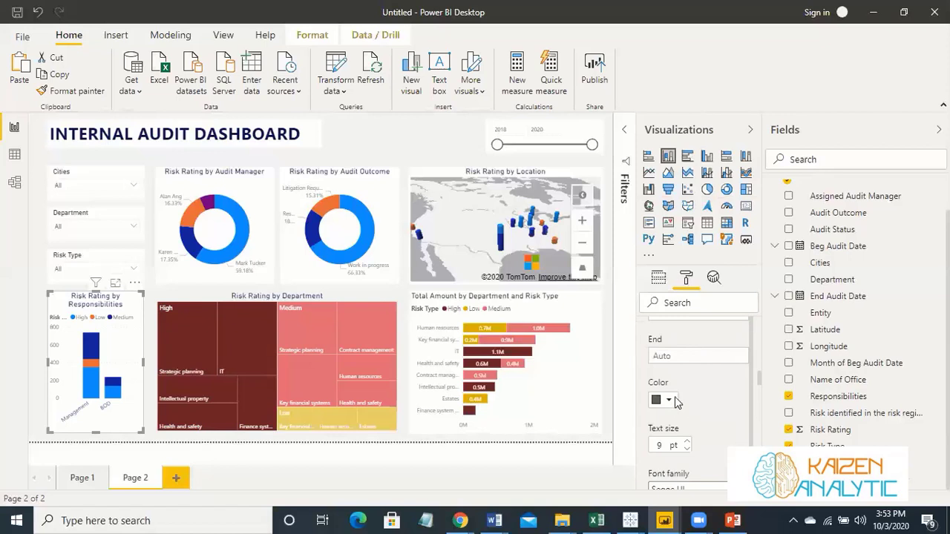
left_click(670, 401)
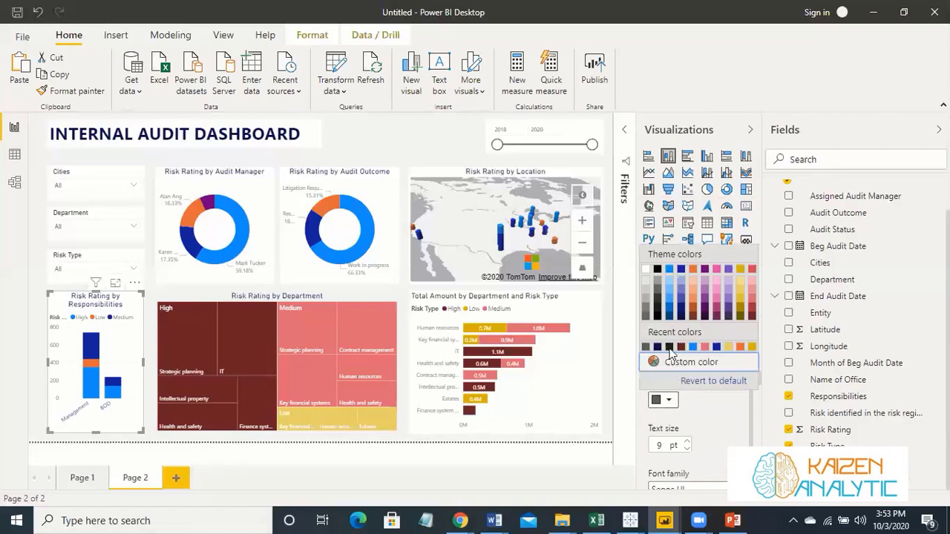
left_click(700, 412)
- Turn off the column chart's Y axis title and widen the chart slightly
scroll(698, 412, "down", 5)
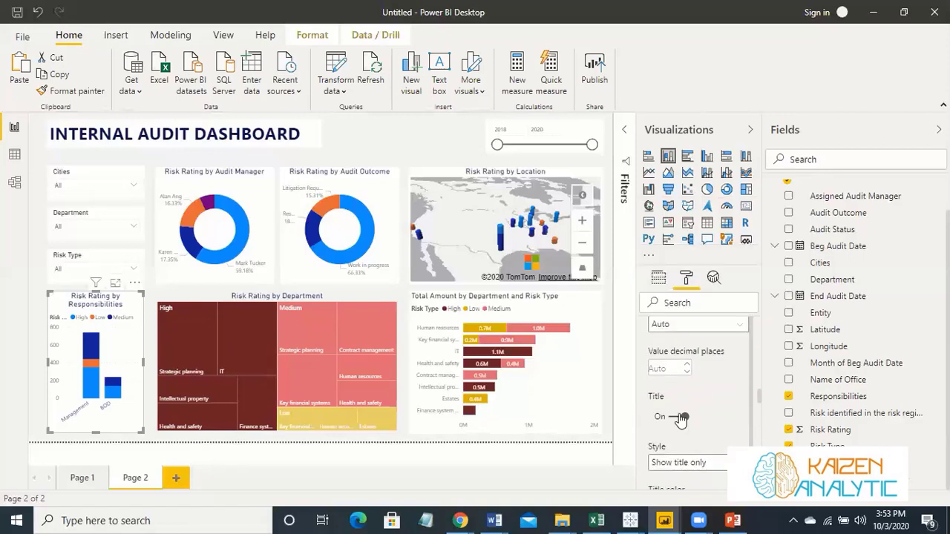
left_click(681, 417)
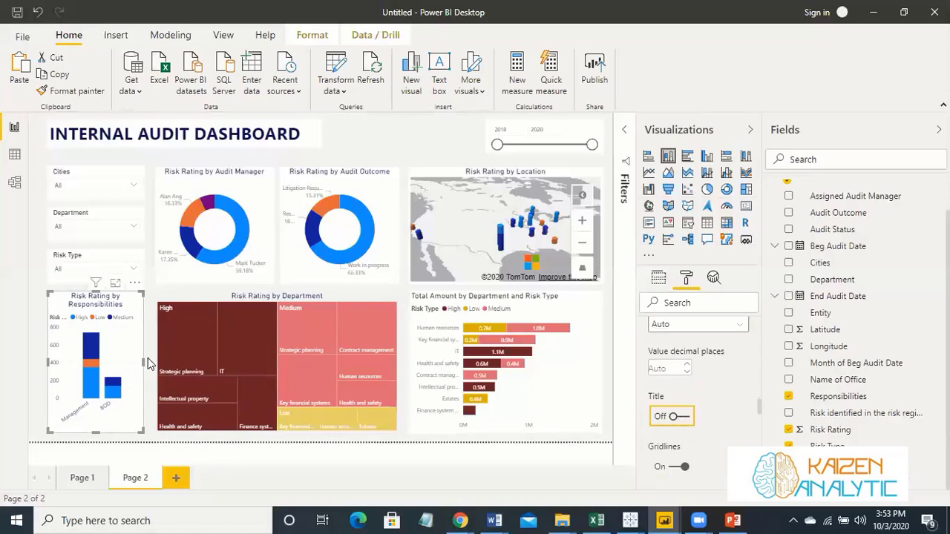
left_click_drag(144, 359, 148, 362)
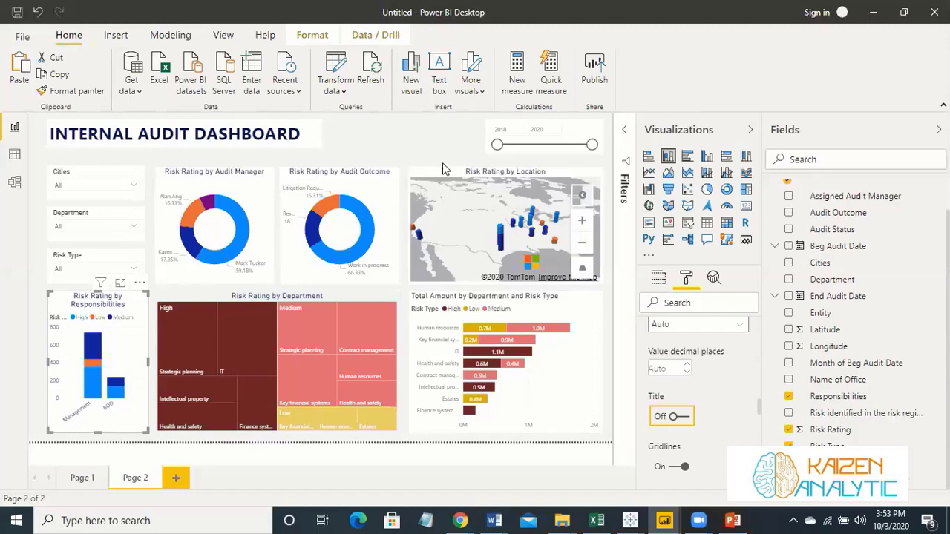
- Turn off the background of the Cities slicer
left_click(98, 178)
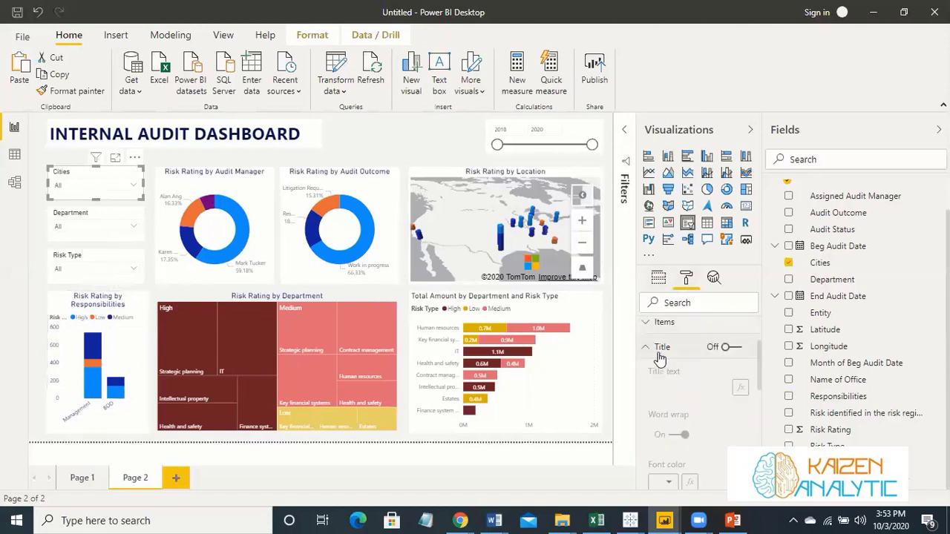
left_click(655, 349)
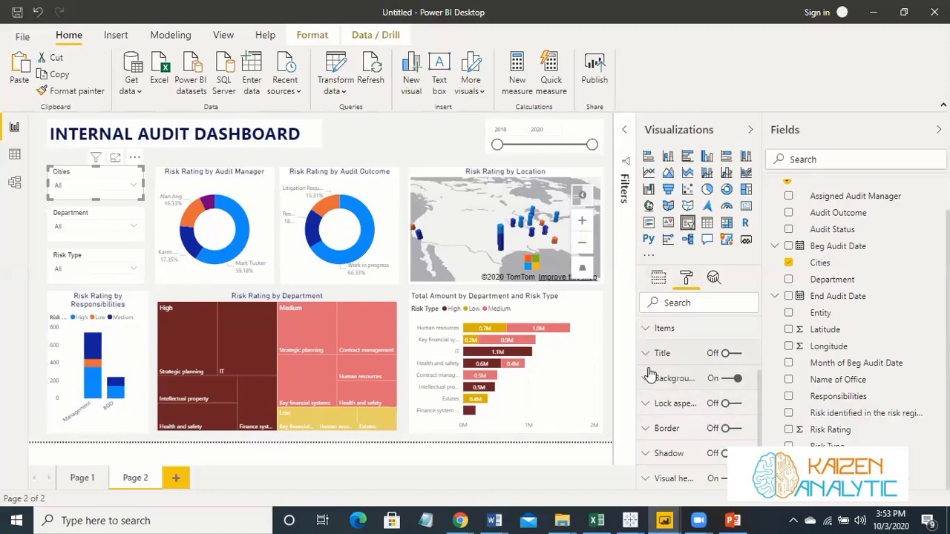
left_click(729, 381)
scroll(672, 390, "up", 2)
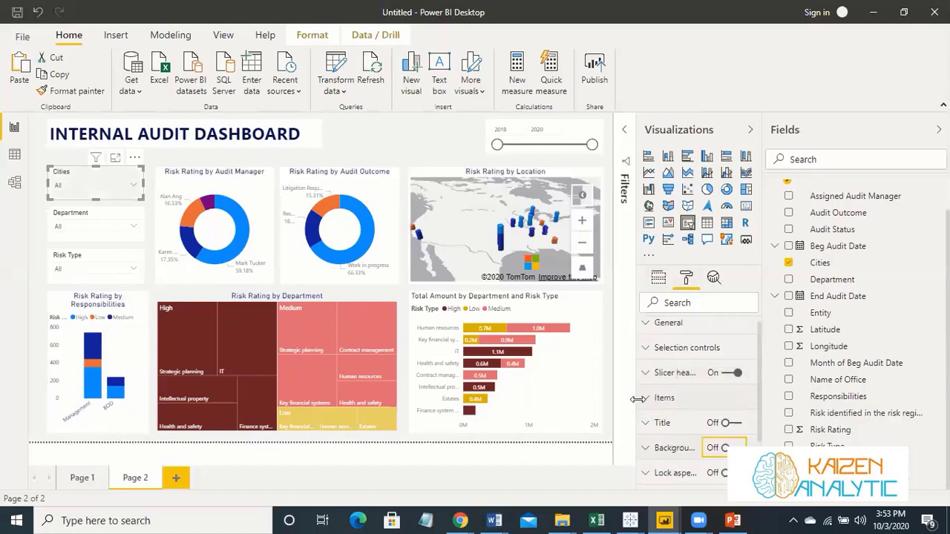
- Give the Cities slicer's items a white font color and a light blue background
left_click(646, 399)
scroll(672, 381, "down", 2)
left_click(669, 371)
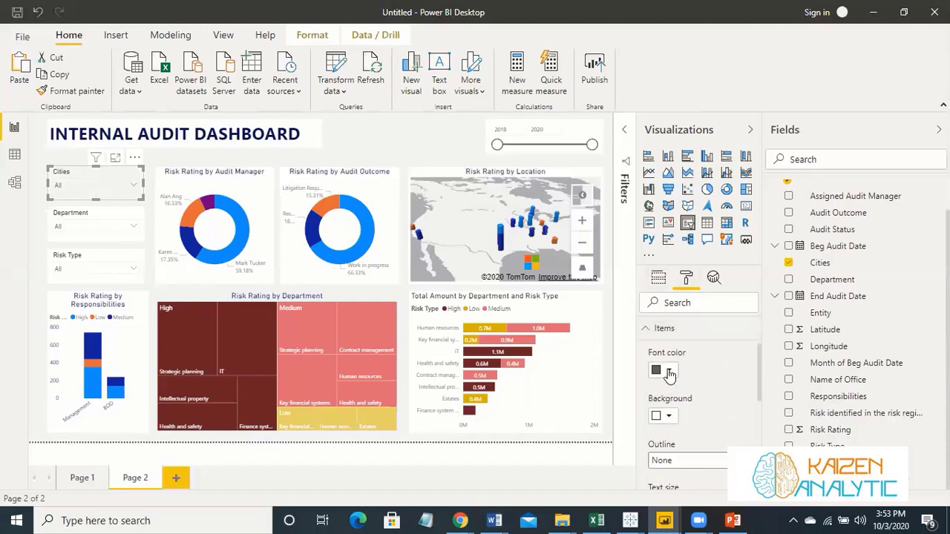
left_click(675, 432)
left_click(669, 416)
left_click(669, 311)
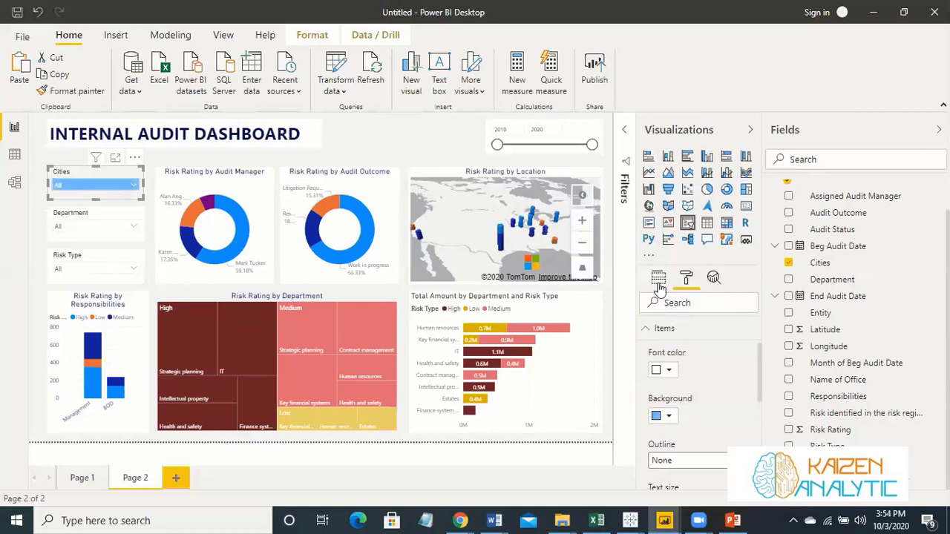
- Copy the Cities slicer's formatting to the Department slicer with the Format painter
left_click(77, 91)
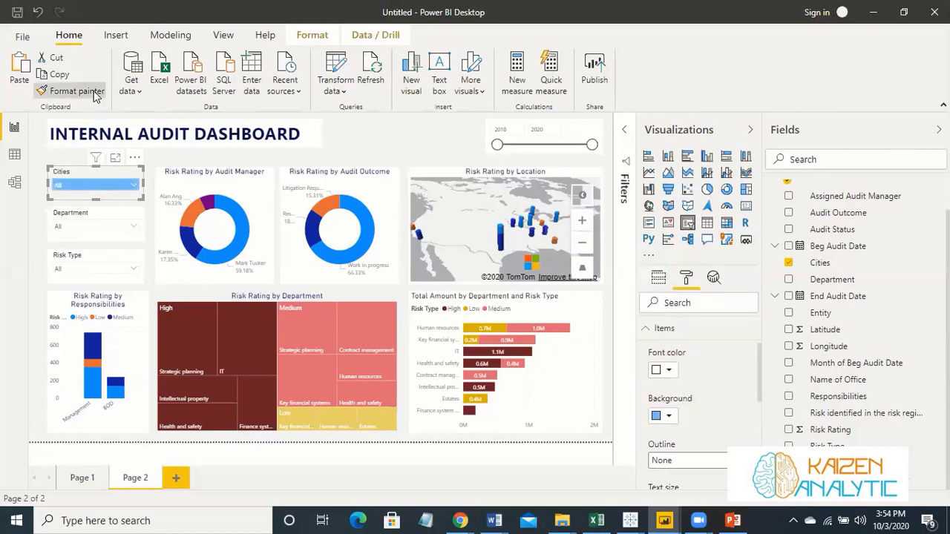
left_click(89, 212)
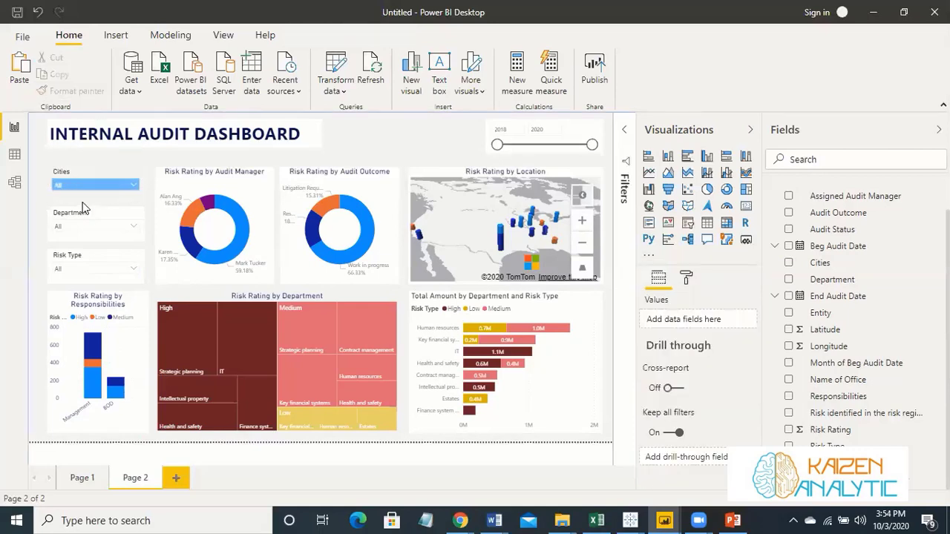
left_click(80, 167)
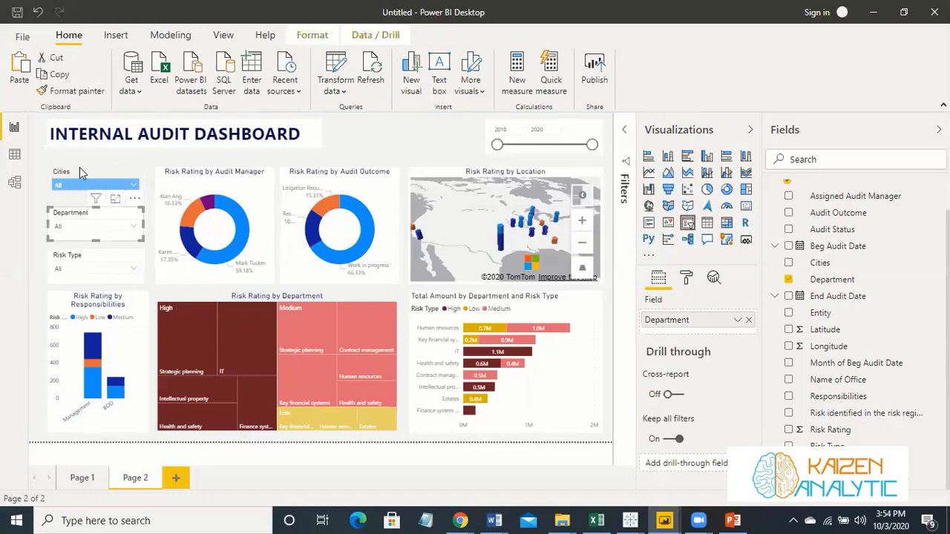
left_click(64, 92)
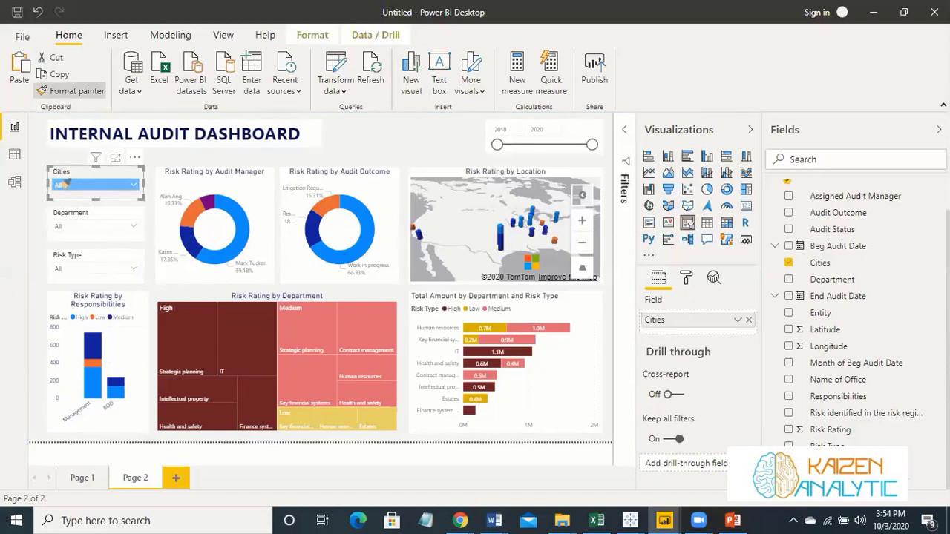
left_click(66, 223)
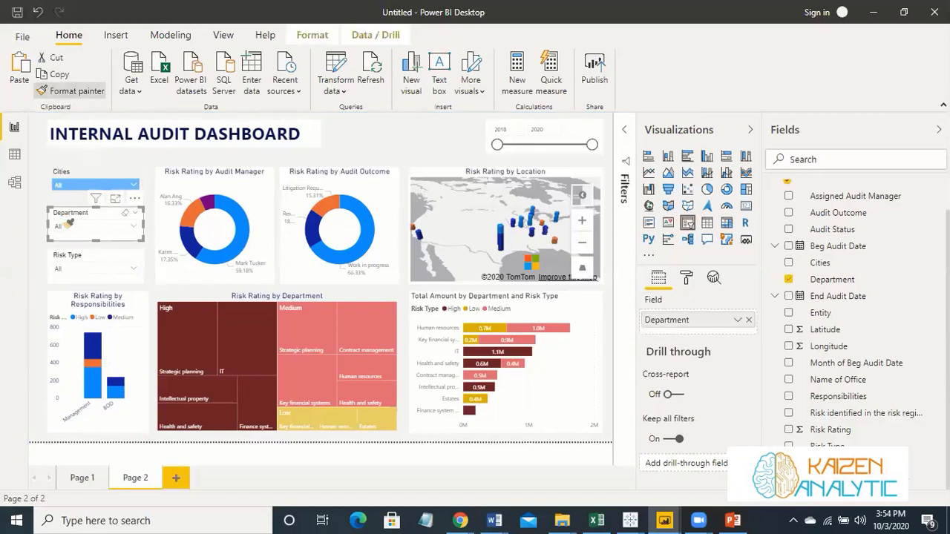
- Copy the Department slicer's formatting to the Risk Type slicer, and the Risk Type slicer's formatting to the column chart
left_click(64, 91)
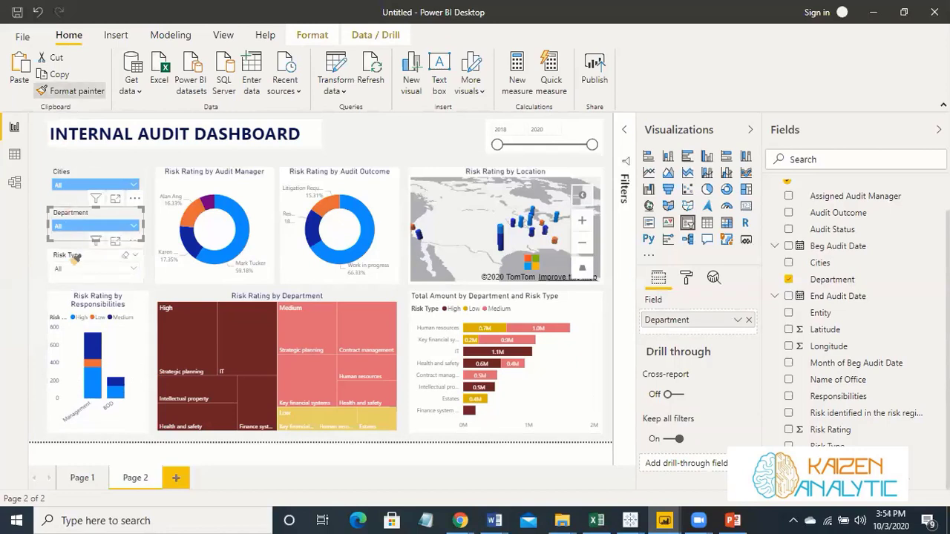
left_click(74, 260)
left_click(68, 92)
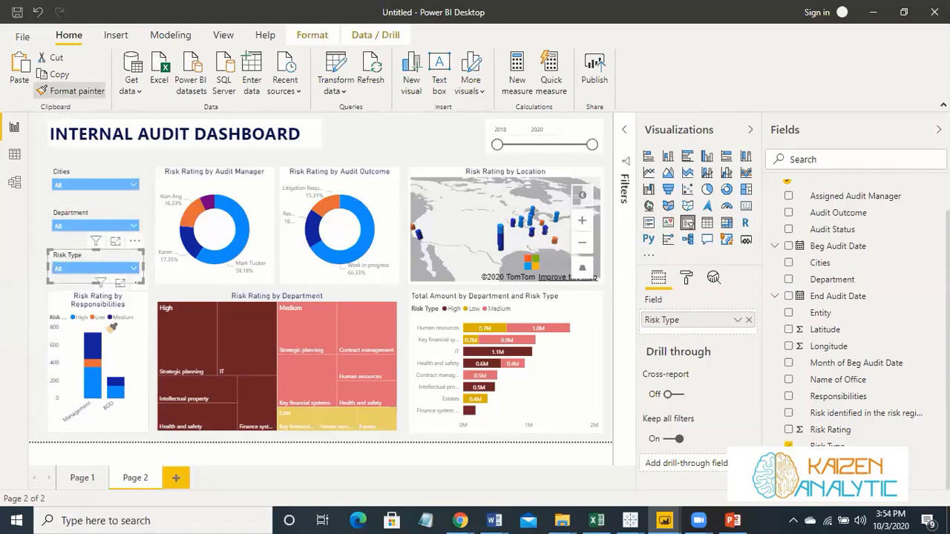
left_click(115, 329)
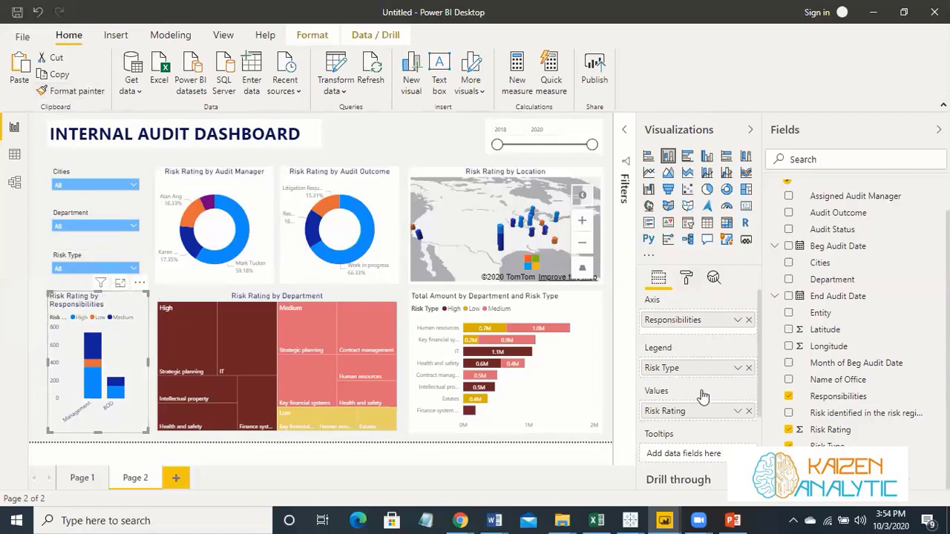
- Recolor the Risk Rating by Responsibilities chart's title dark navy blue and center it again
left_click(686, 277)
scroll(702, 387, "down", 2)
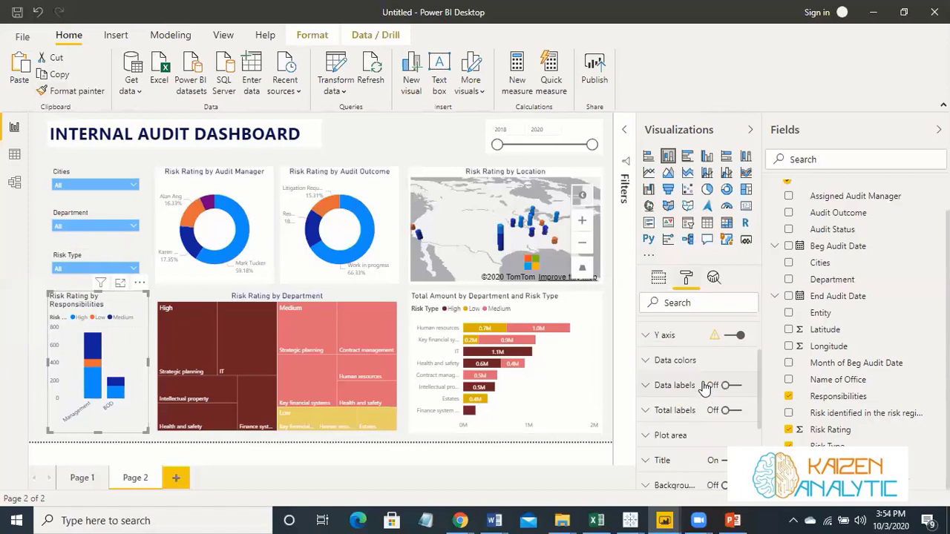
scroll(653, 384, "down", 1)
left_click(654, 384)
scroll(674, 393, "down", 1)
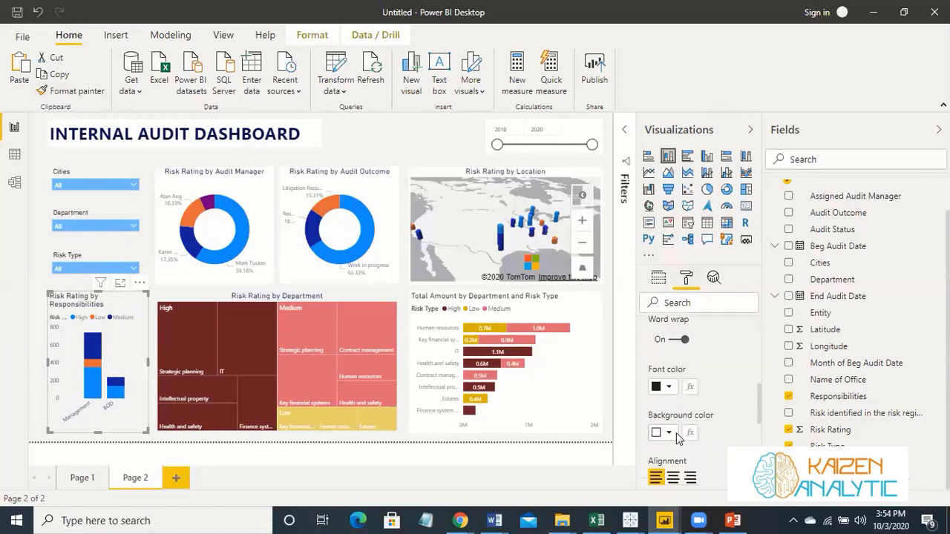
left_click(671, 389)
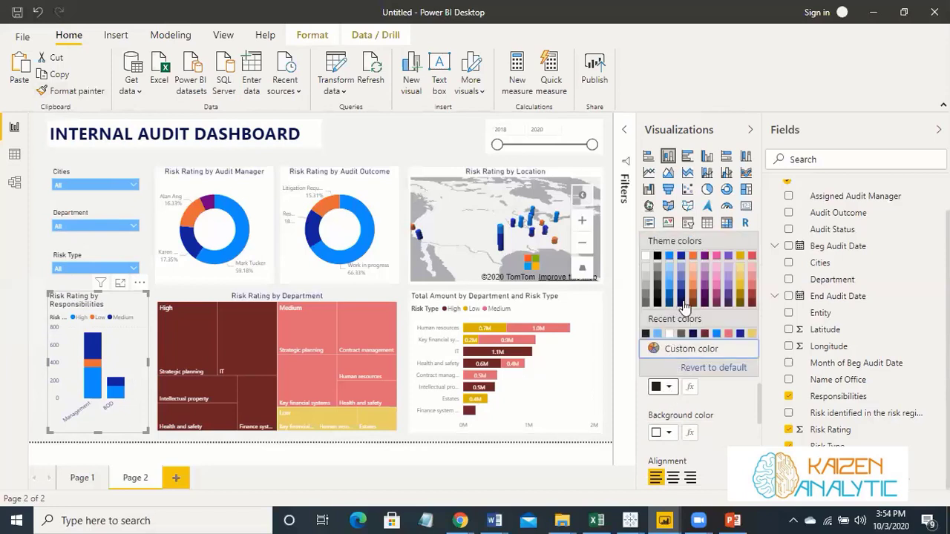
left_click(684, 409)
left_click(673, 478)
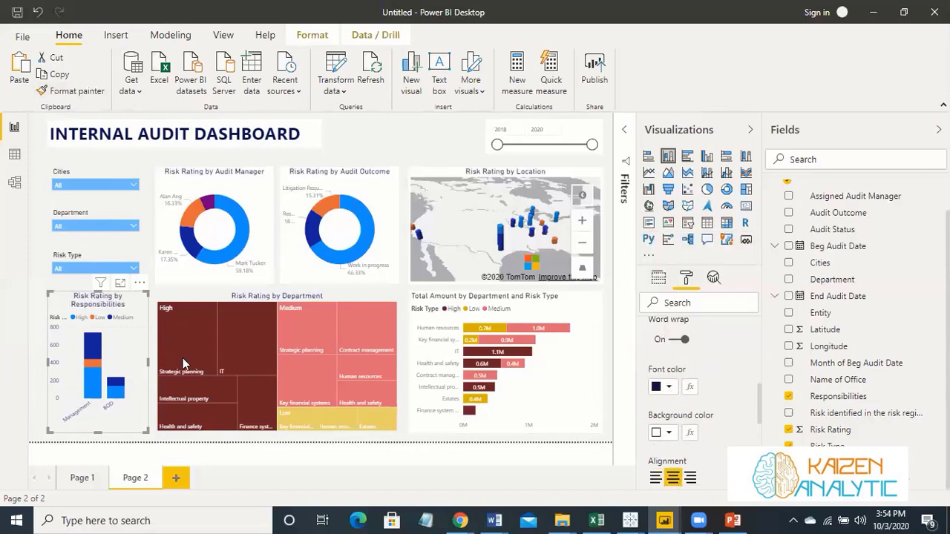
- Copy the column chart's formatting to the Total Amount by Department and Risk Type bar chart and turn on its data labels
left_click(74, 91)
left_click(563, 382)
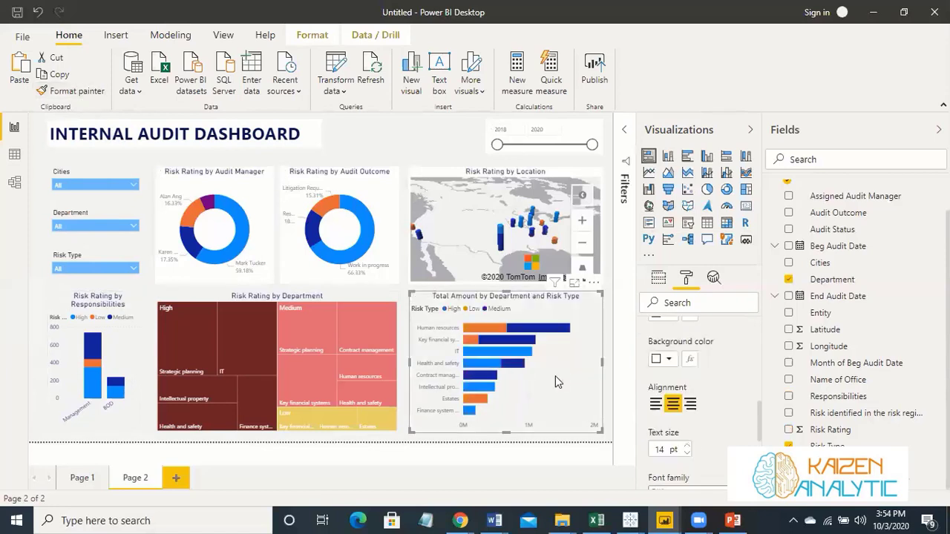
scroll(710, 364, "up", 5)
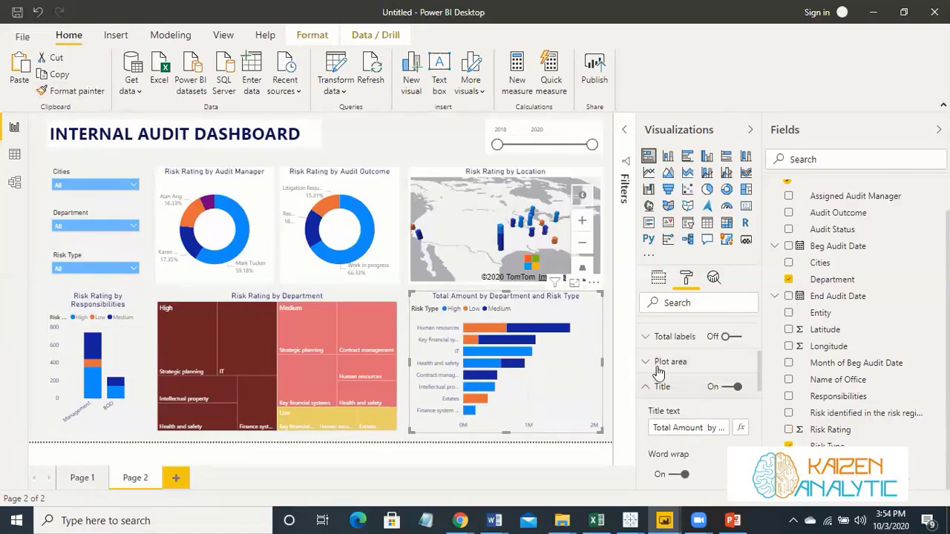
left_click(647, 387)
scroll(655, 375, "down", 2)
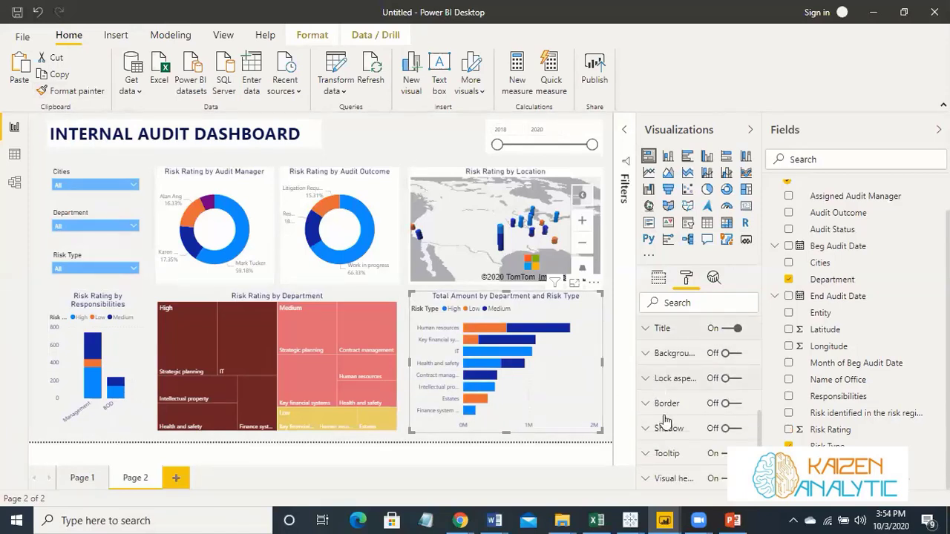
scroll(716, 421, "up", 4)
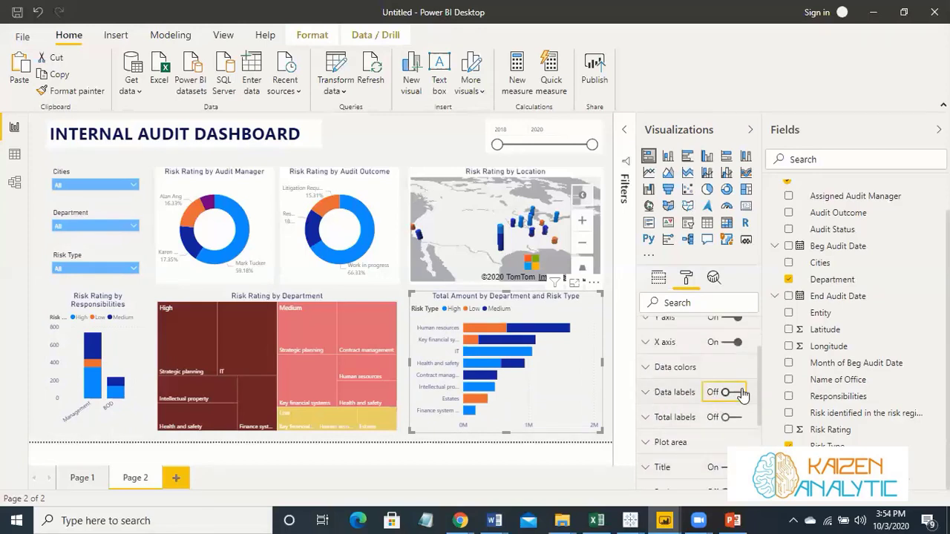
left_click(729, 392)
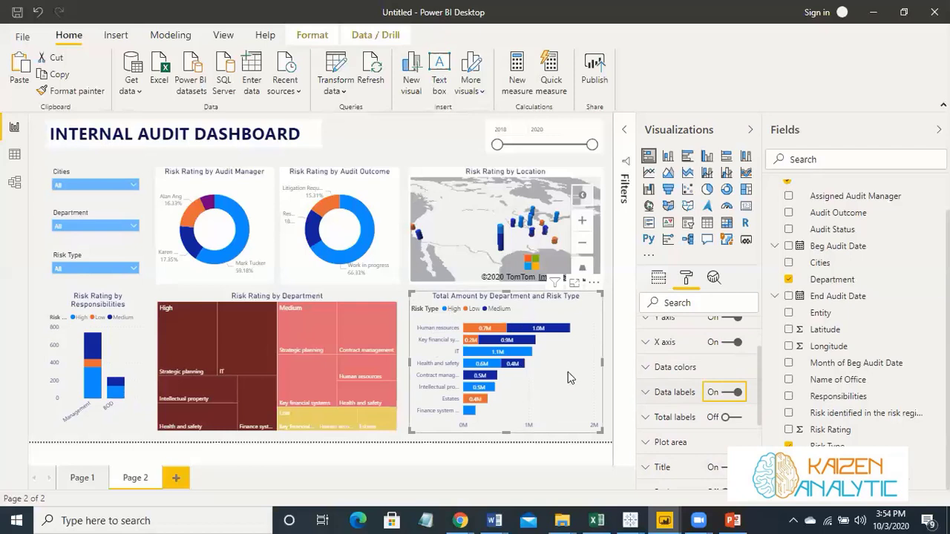
- Copy the bar chart's formatting to the Risk Rating by Audit Manager donut chart with the Format painter and turn off its legend
left_click(76, 92)
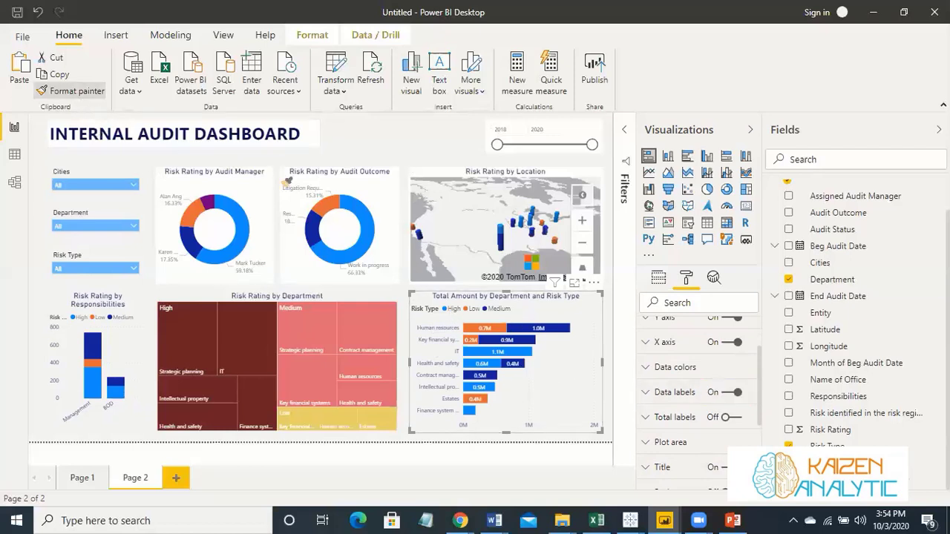
left_click(272, 196)
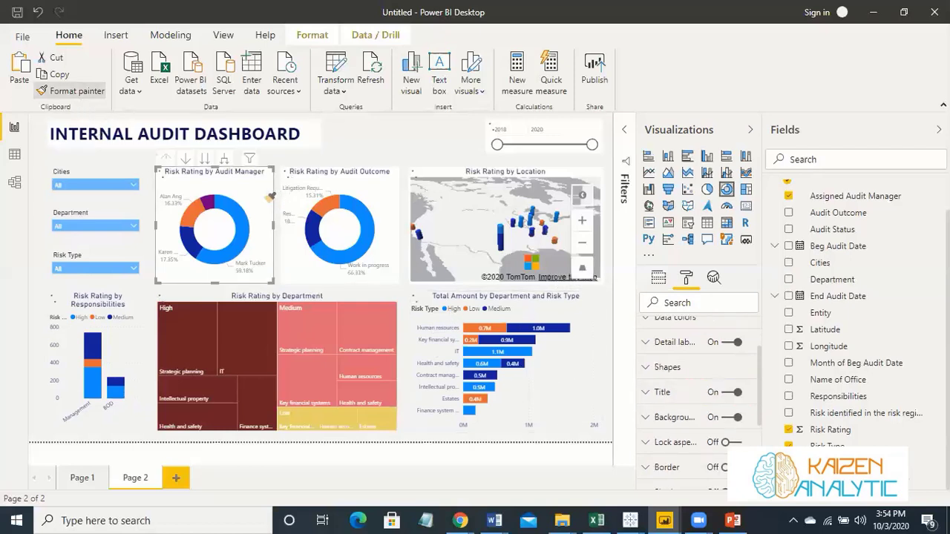
left_click(271, 196)
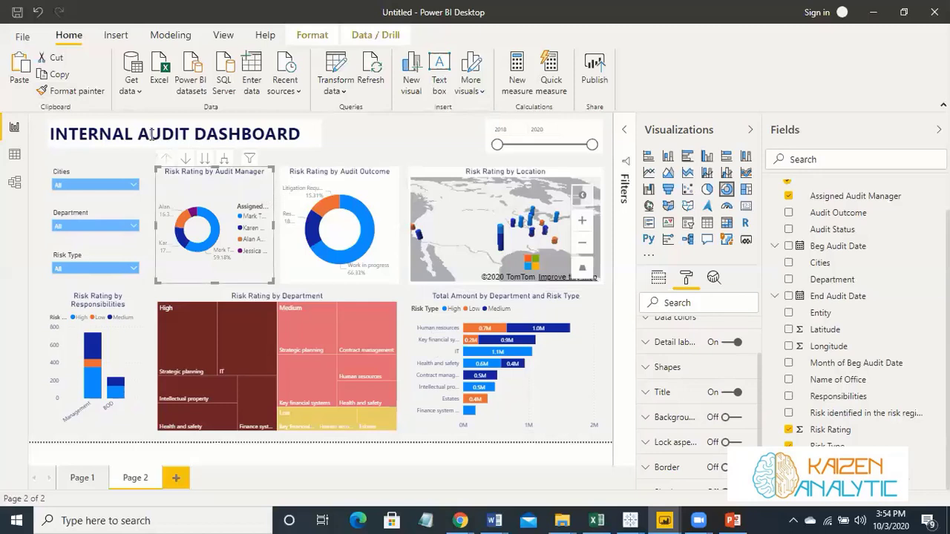
left_click(724, 344)
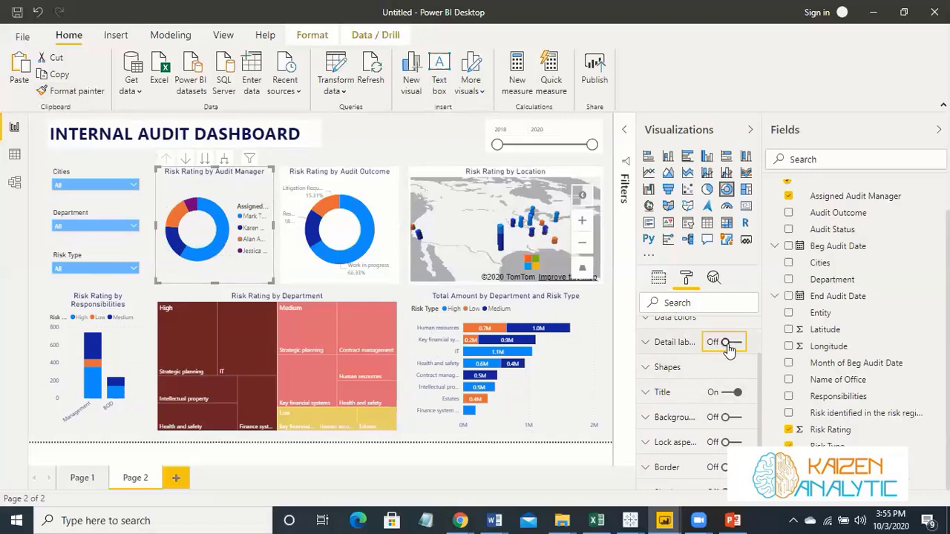
left_click(725, 345)
scroll(719, 369, "up", 2)
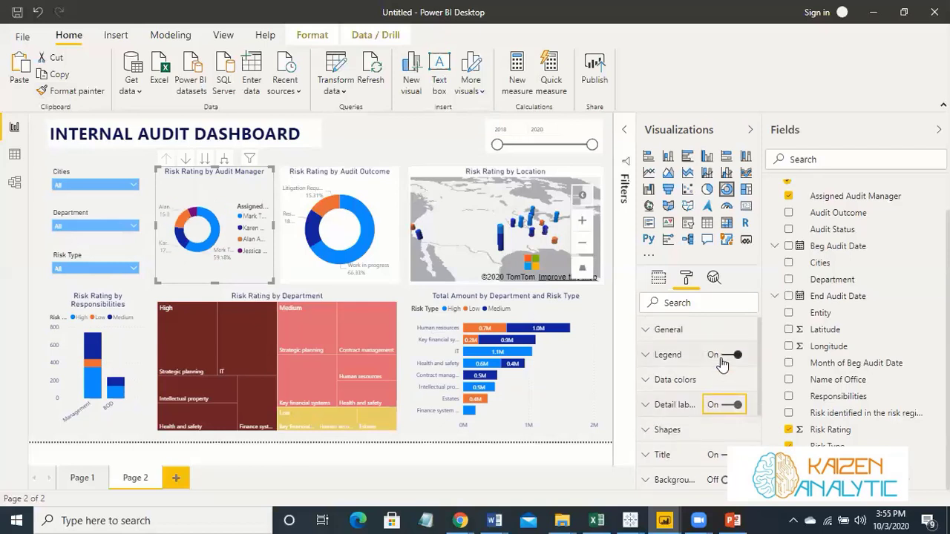
left_click(724, 355)
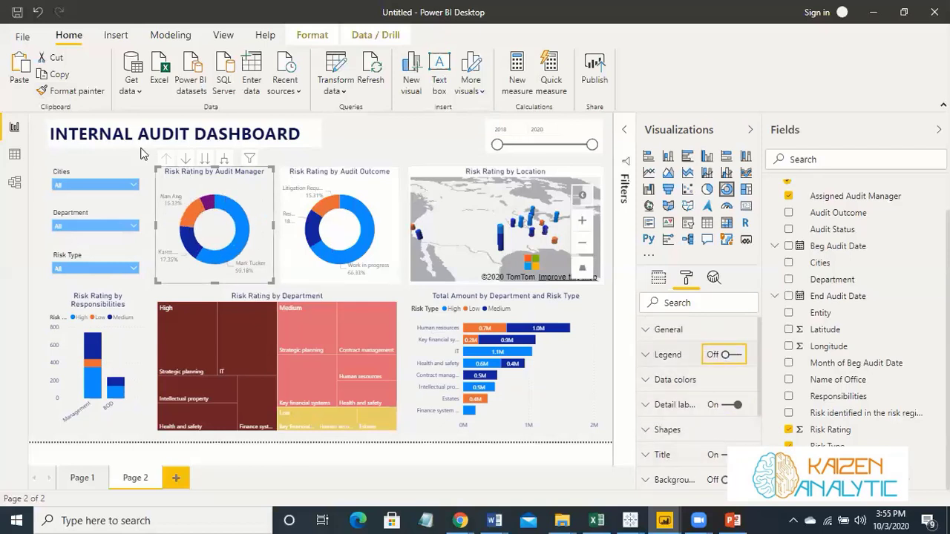
- Copy the Audit Manager donut's formatting to the Audit Outcome donut chart and turn off the location map's background
left_click(84, 92)
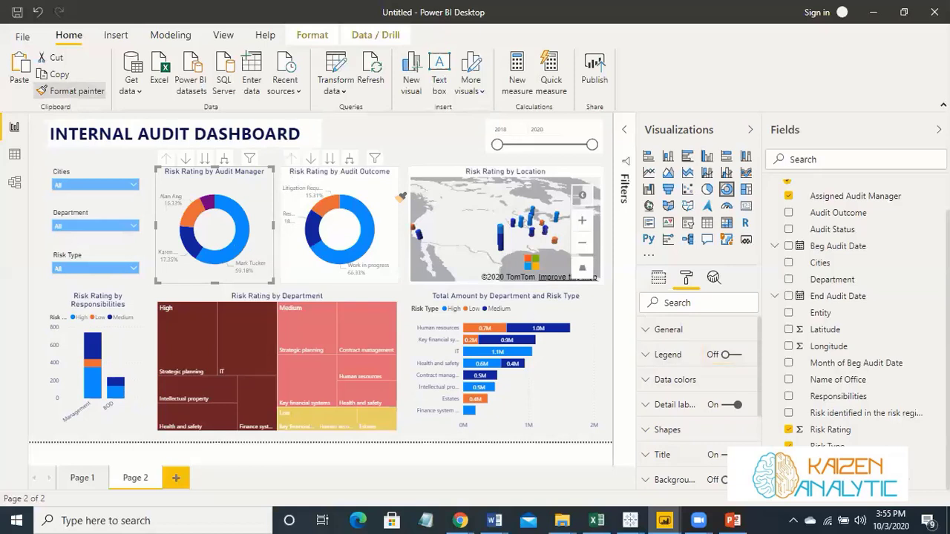
left_click(398, 199)
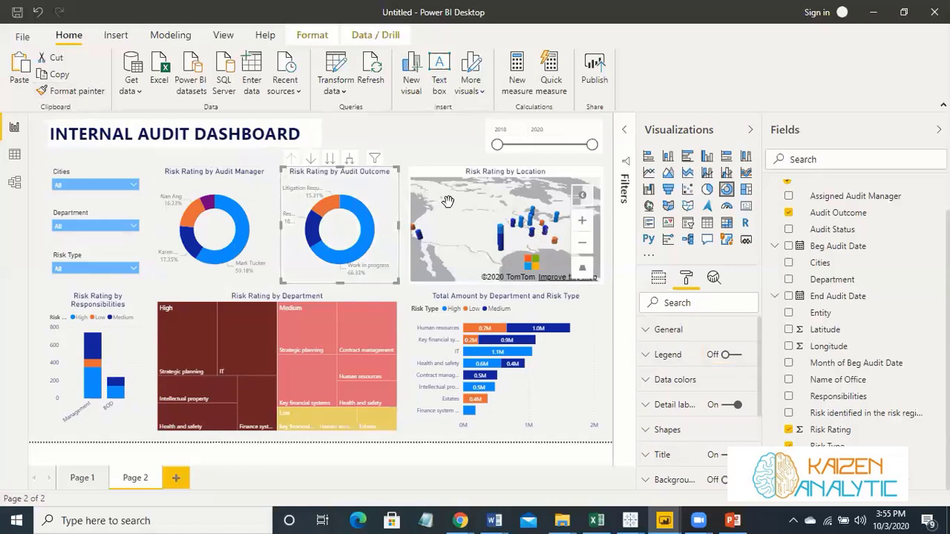
left_click(553, 183)
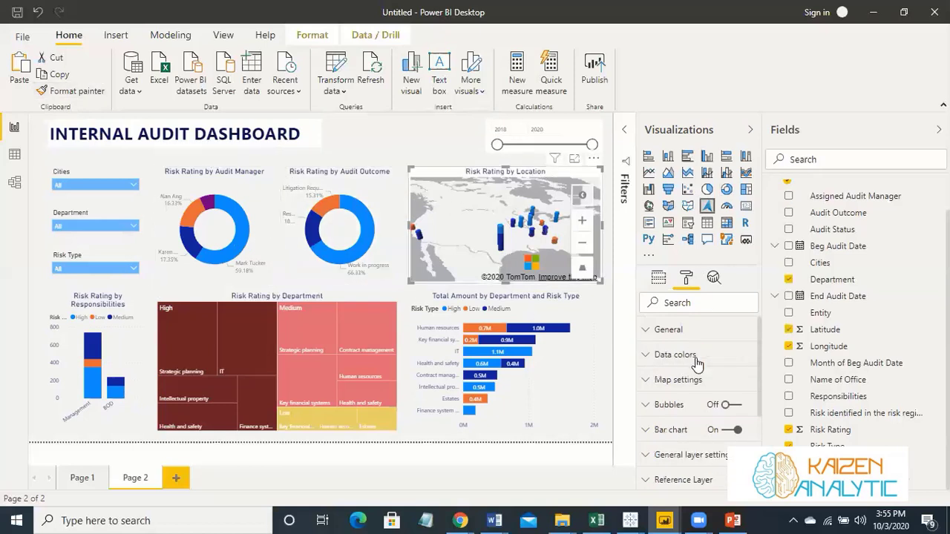
scroll(721, 407, "down", 3)
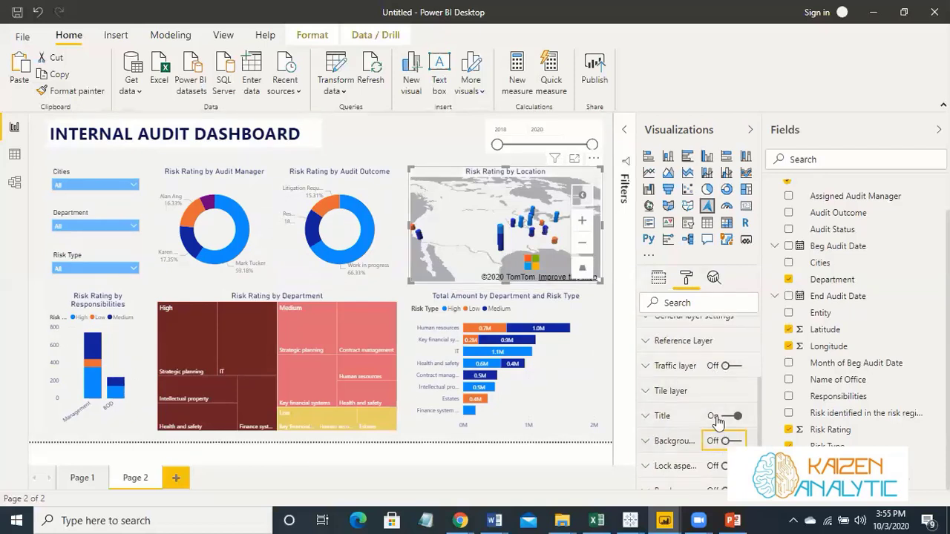
- Turn off the background of the year range slicer
left_click(579, 137)
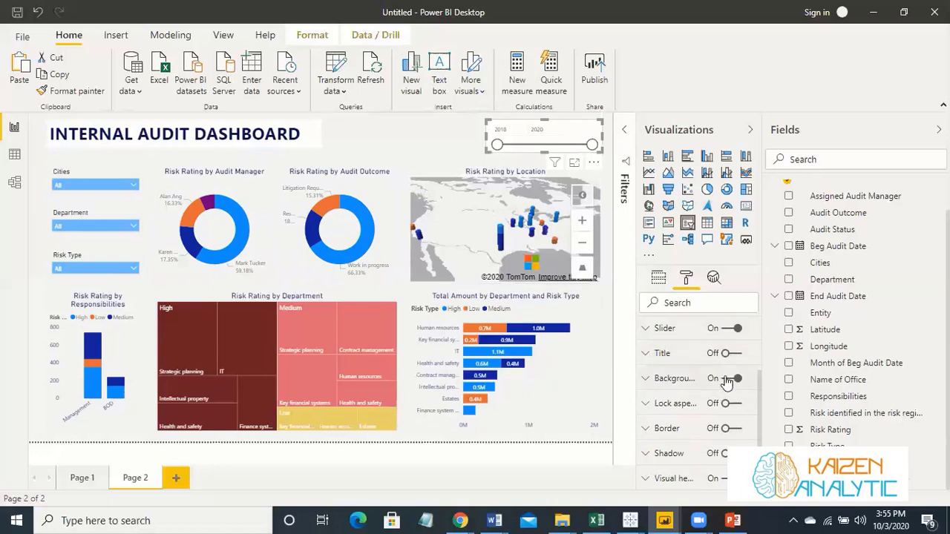
left_click(726, 379)
scroll(653, 371, "up", 2)
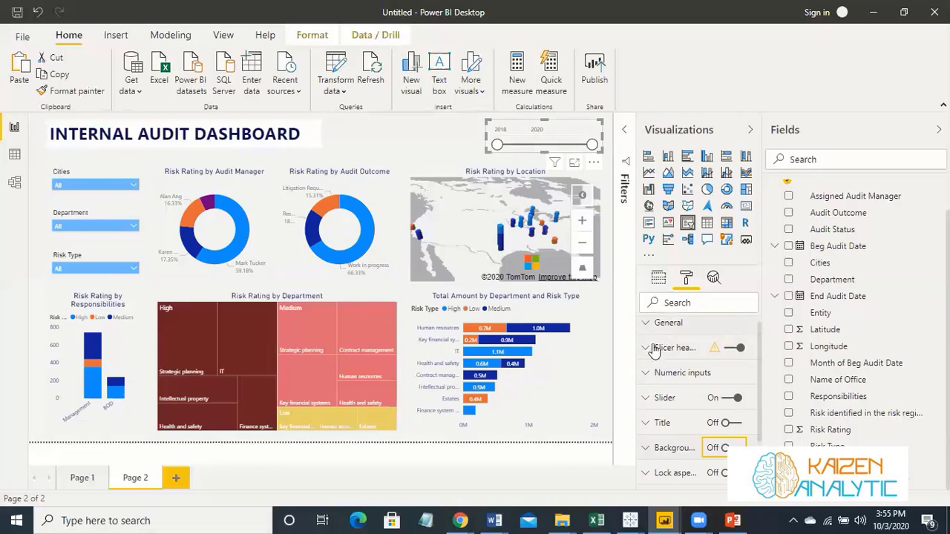
- Format the year slicer's numeric inputs with a white font and a light blue background
left_click(650, 377)
scroll(678, 389, "down", 2)
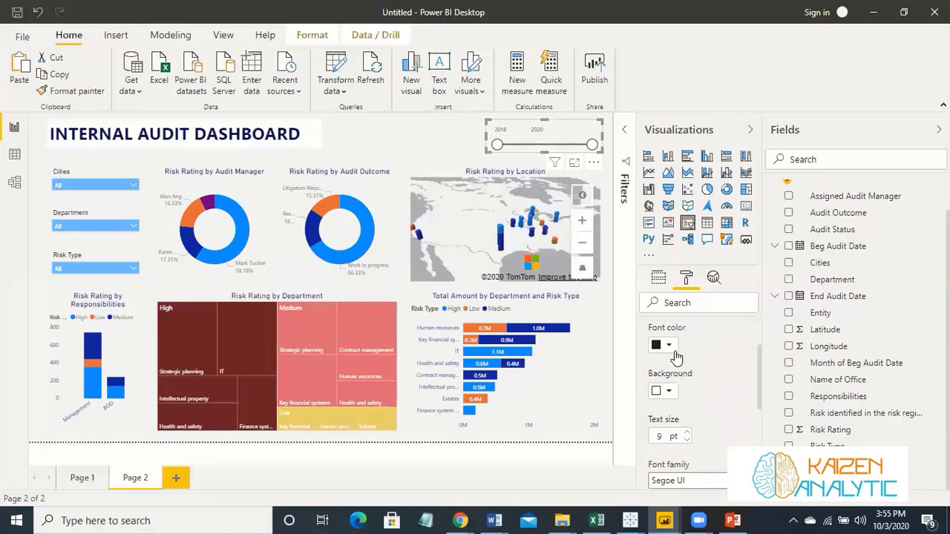
left_click(671, 347)
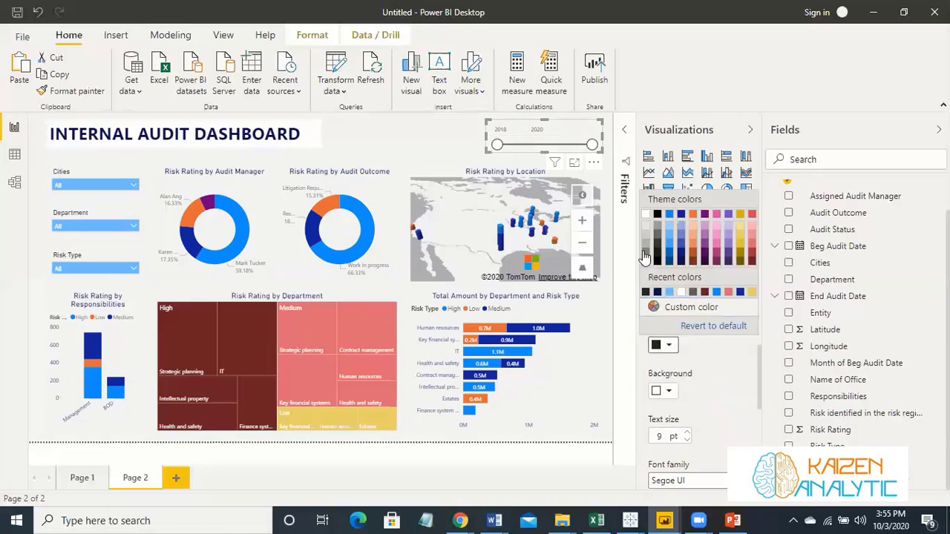
left_click(645, 221)
left_click(669, 391)
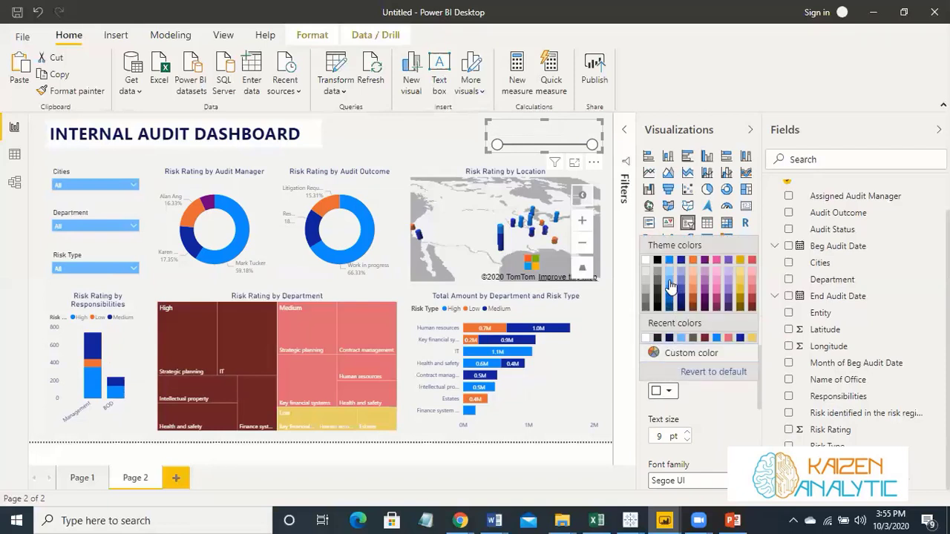
left_click(670, 284)
left_click(404, 144)
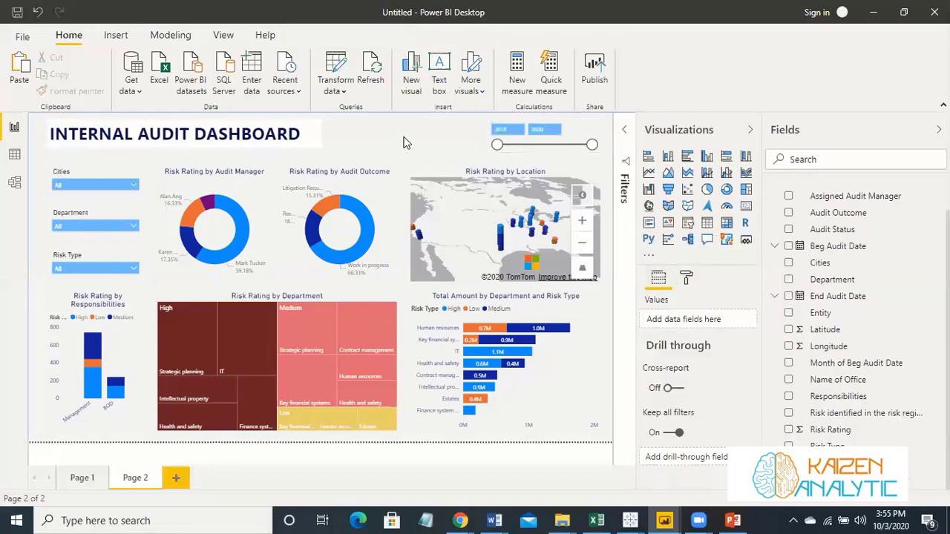
- Turn off the background of the INTERNAL AUDIT DASHBOARD text box
left_click(319, 136)
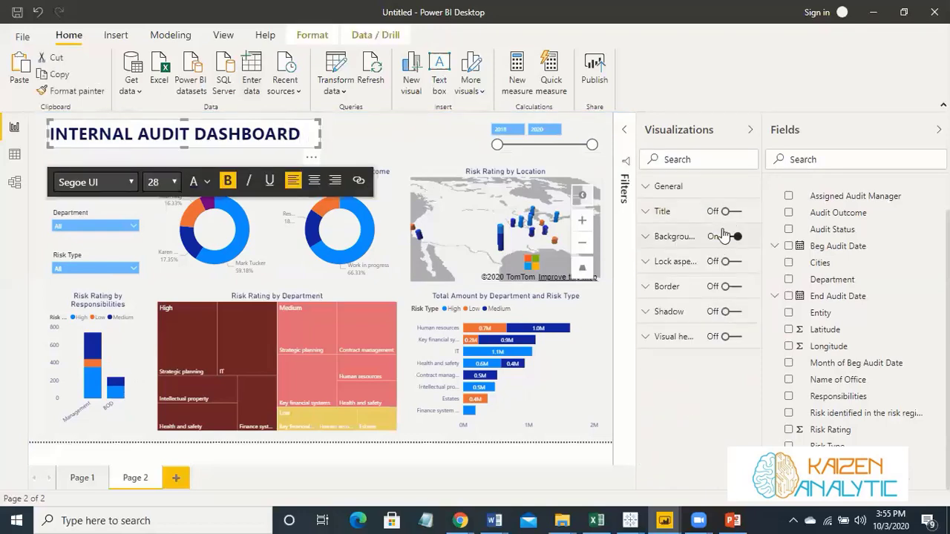
left_click(422, 137)
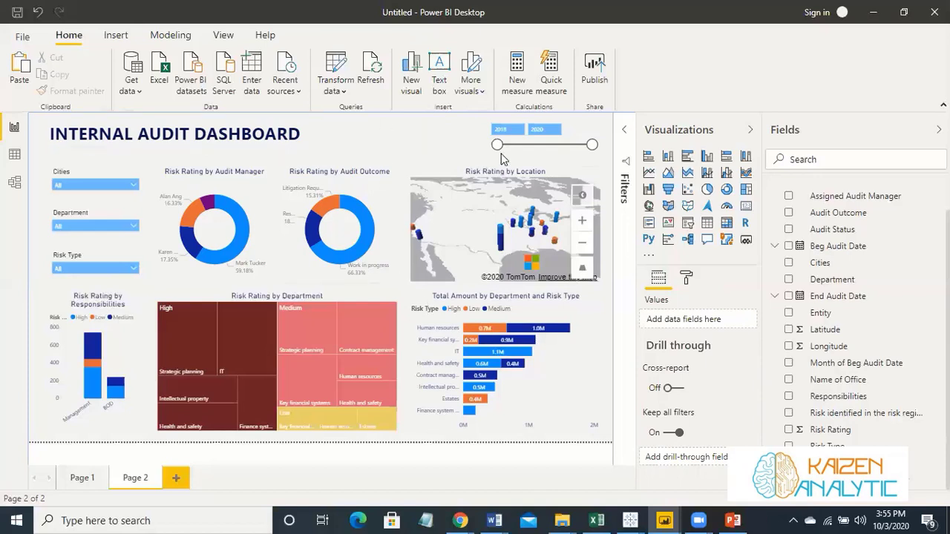
- Test the year slicer by filtering the dashboard to 2019–2020 and restoring the range to 2018–2020
left_click_drag(497, 144, 544, 144)
left_click(544, 145)
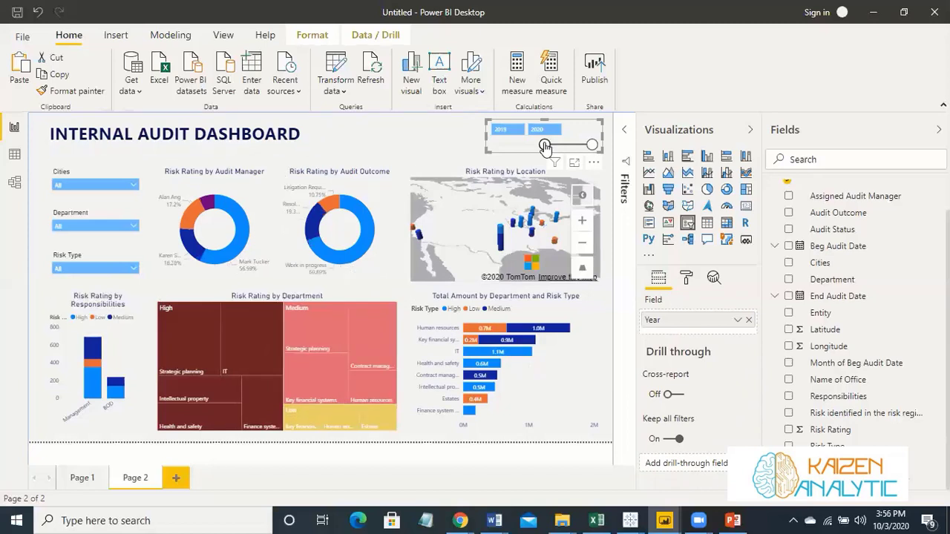
left_click_drag(545, 145, 497, 146)
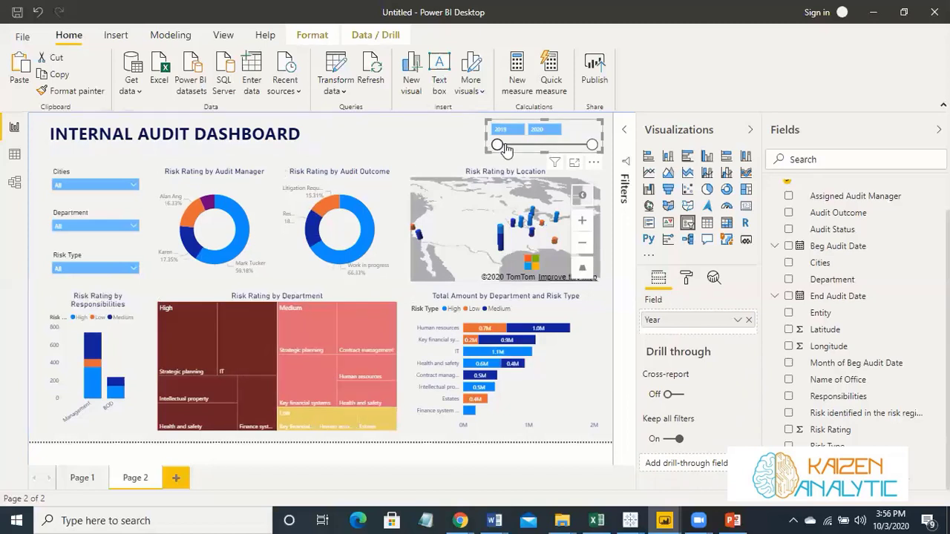
- Examine the Audit Outcome donut chart, the risk types and departments in the treemap, and the BOD column in the Responsibilities chart
left_click(364, 222)
right_click(364, 221)
left_click(381, 234)
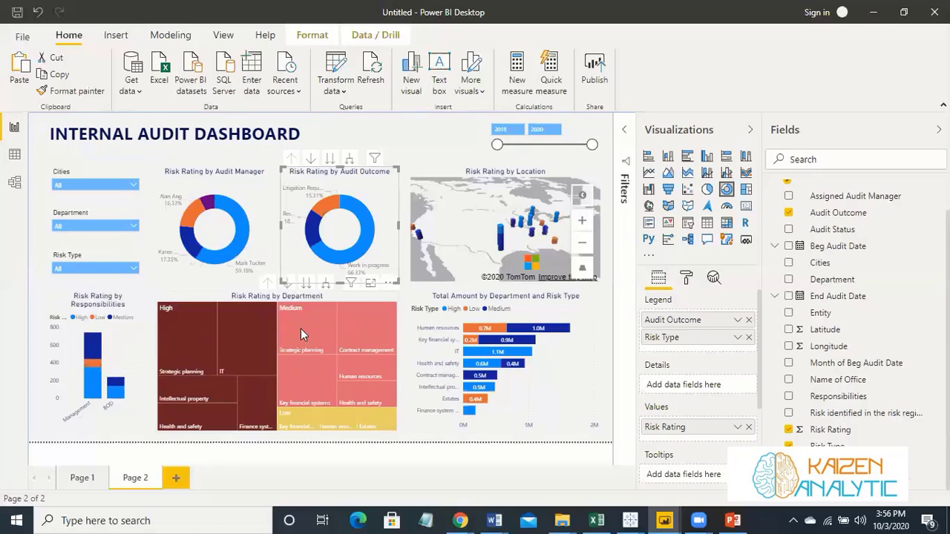
right_click(301, 329)
left_click(327, 333)
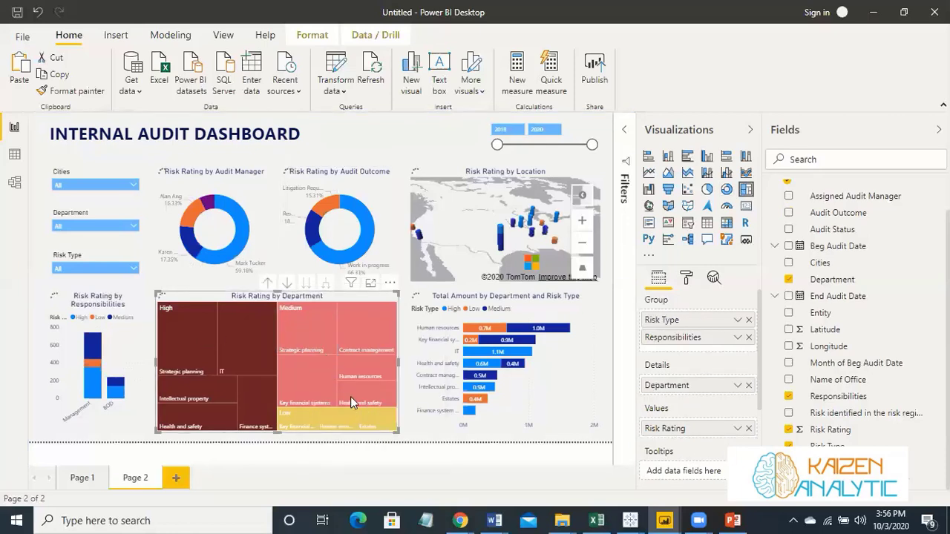
left_click(350, 397)
mouse_move(191, 345)
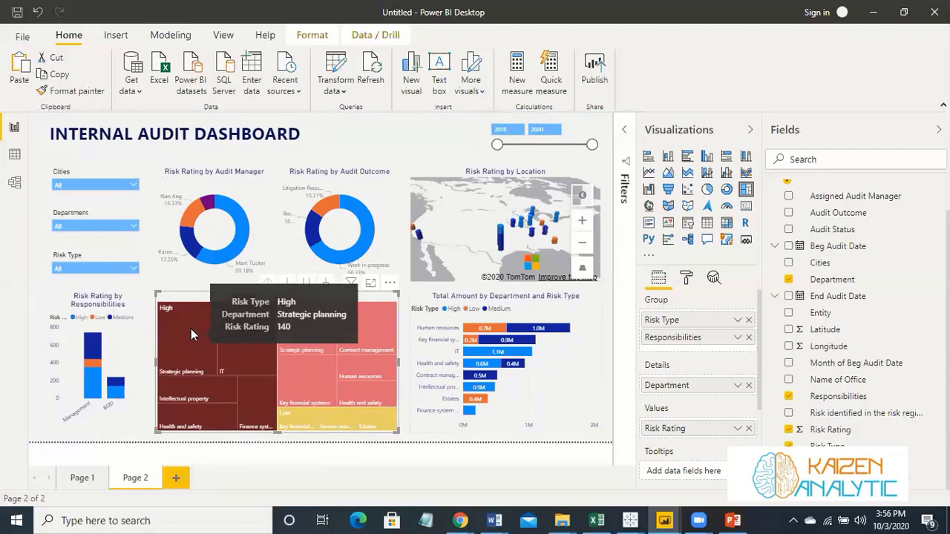
left_click(404, 279)
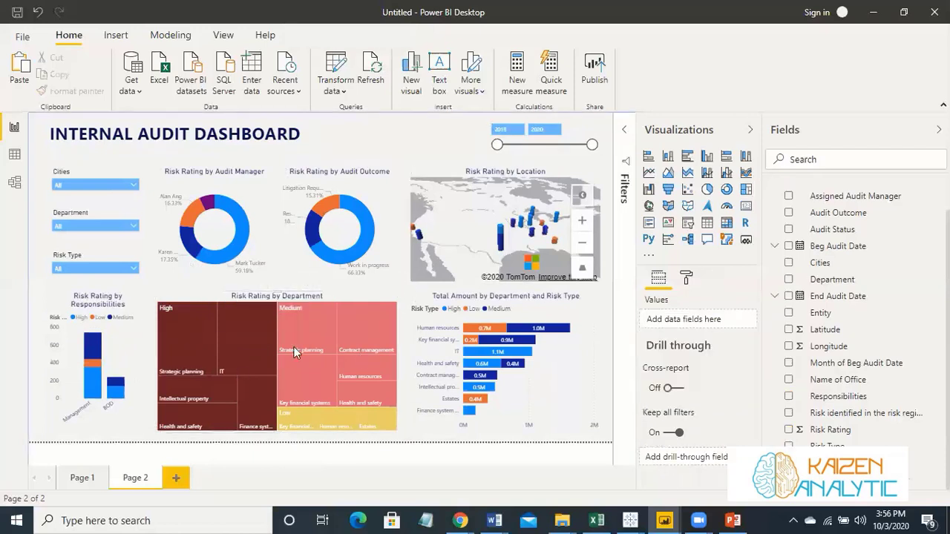
left_click(196, 339)
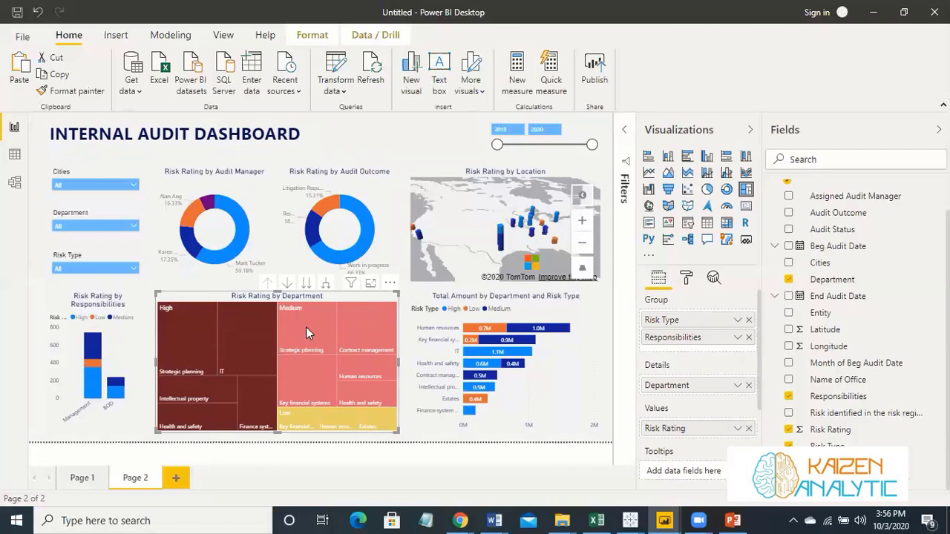
left_click(409, 301)
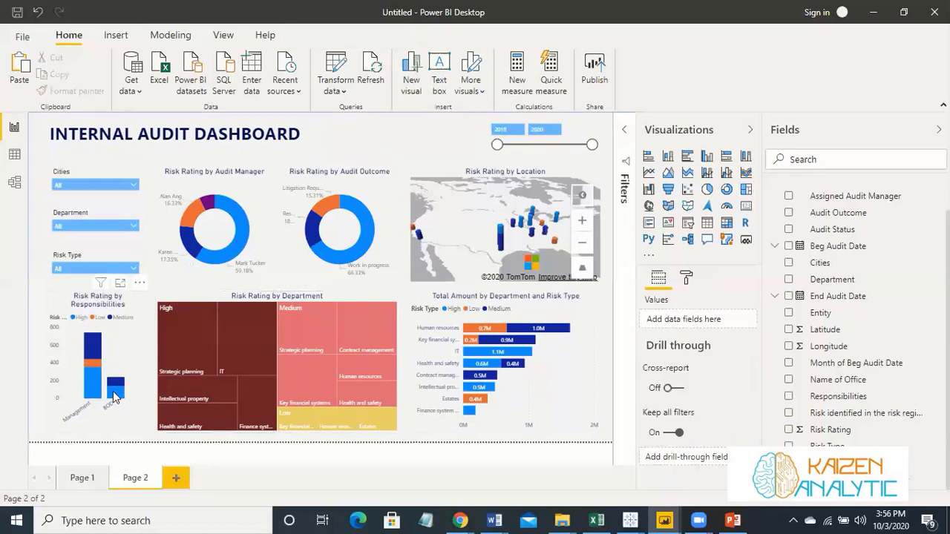
left_click(116, 397)
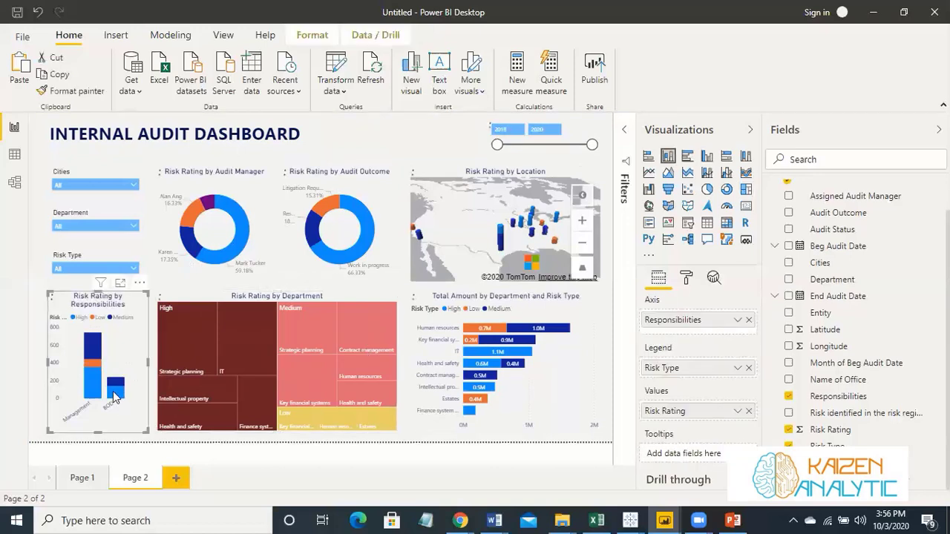
- Test the Department slicer with Estates and the Cities slicer with Austin, clearing each selection again
left_click(134, 225)
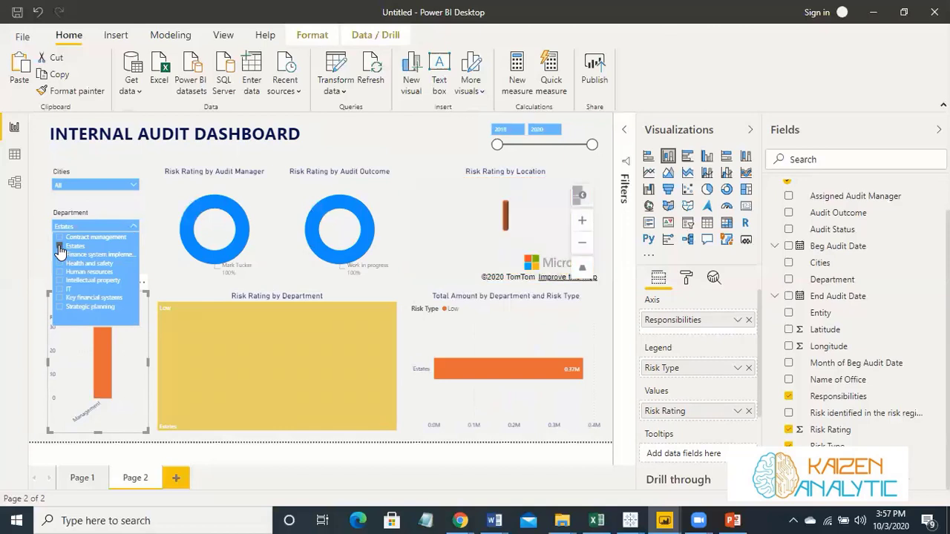
left_click(134, 226)
left_click(133, 185)
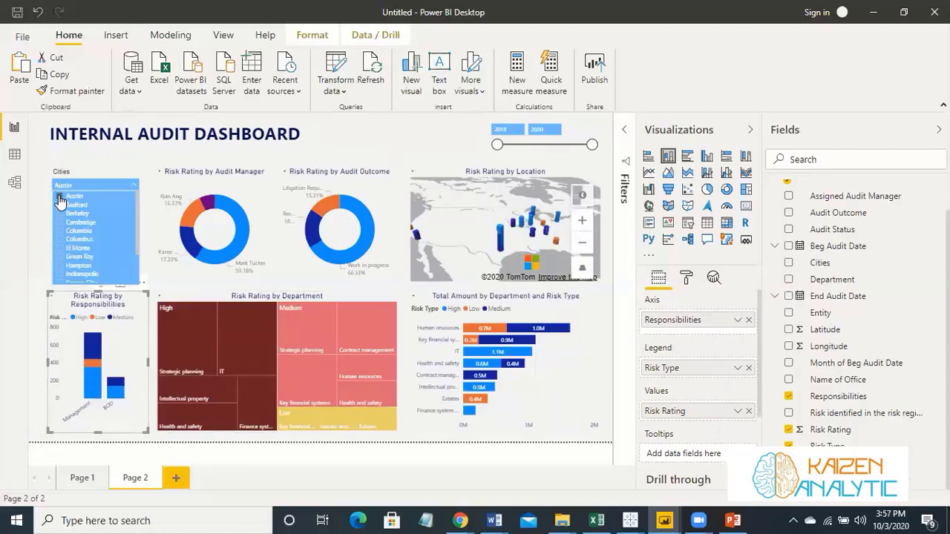
left_click(60, 199)
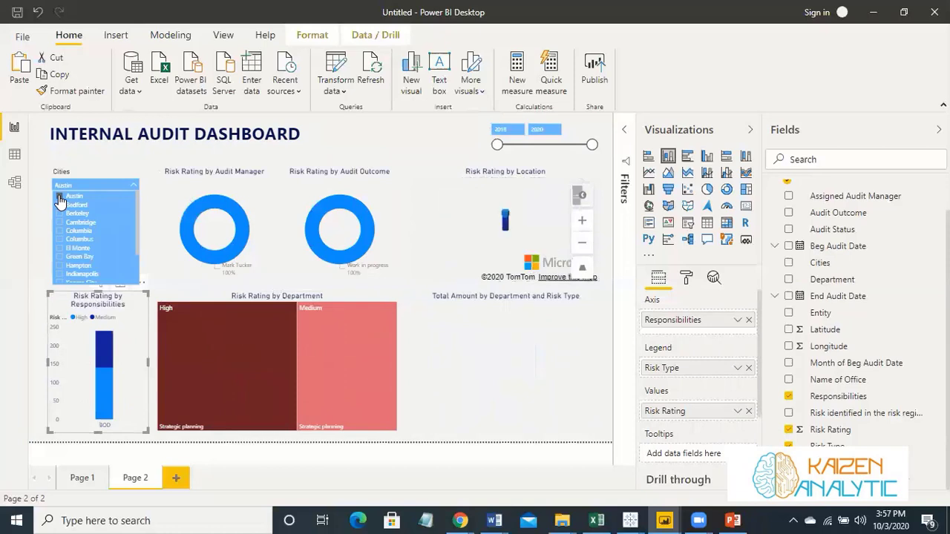
left_click(125, 172)
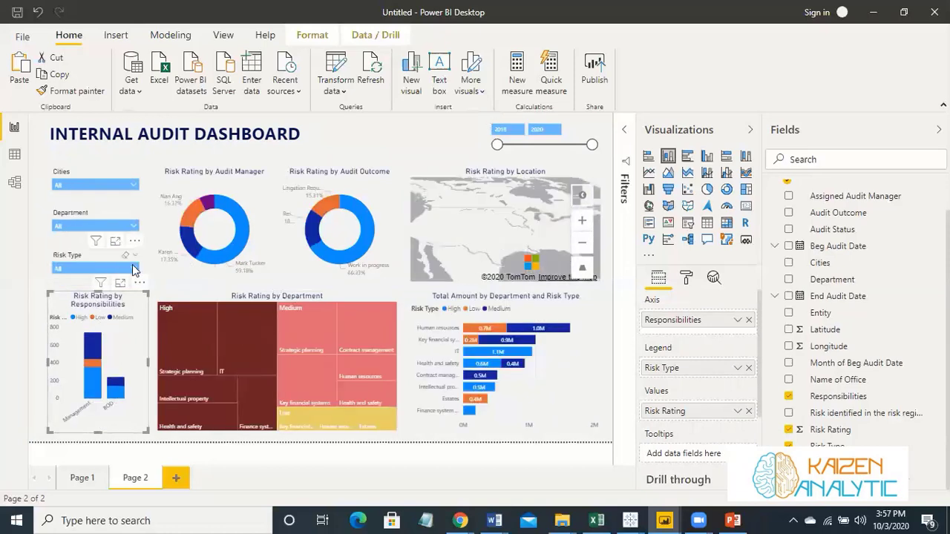
- Test the Risk Type slicer by filtering the dashboard to High, clear the selection and collapse the list
left_click(134, 269)
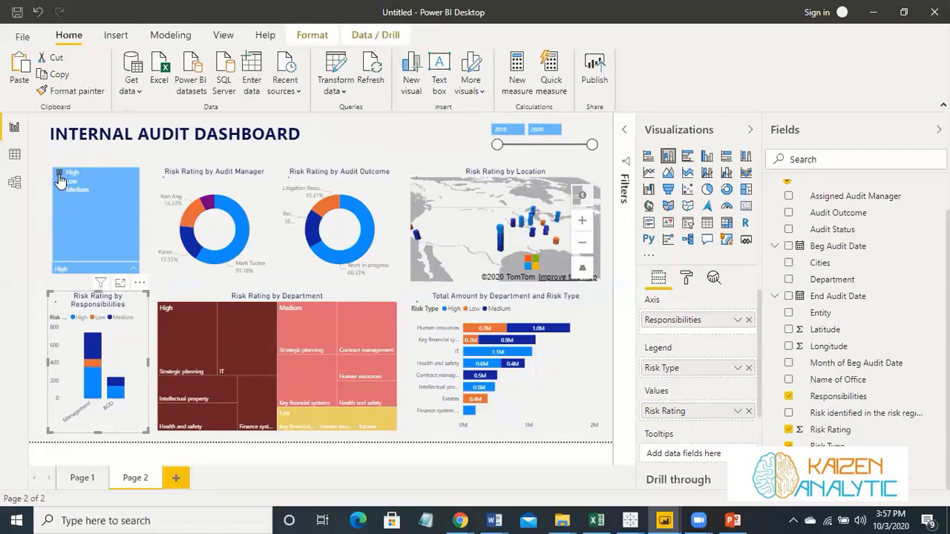
left_click(59, 173)
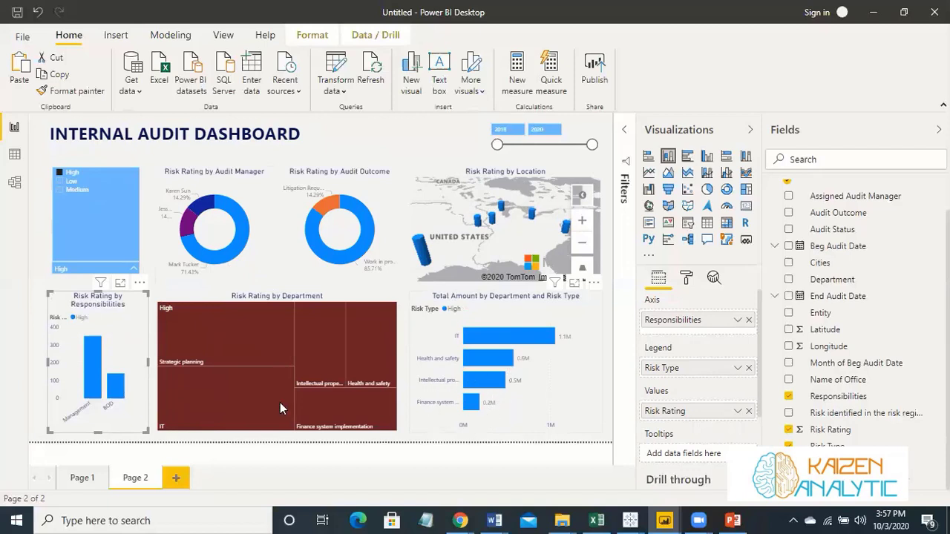
left_click(60, 177)
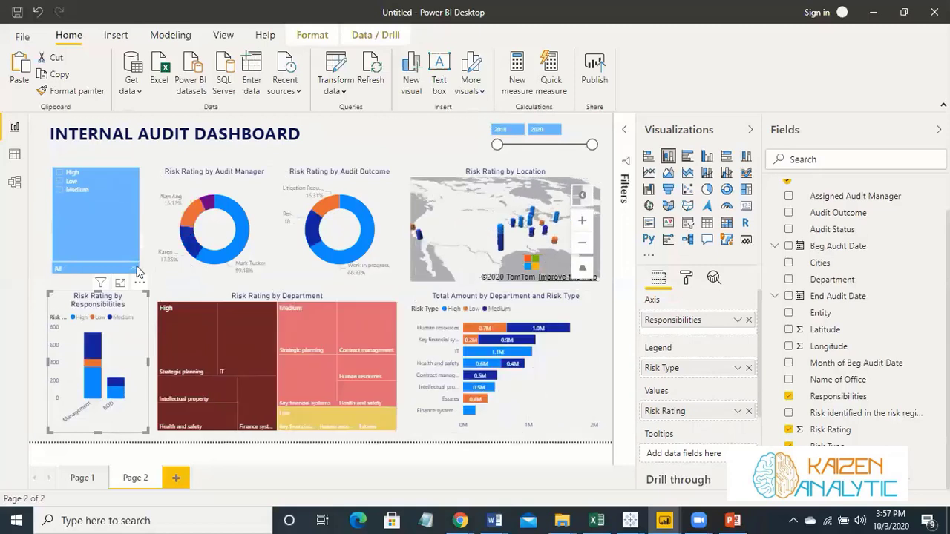
left_click(382, 140)
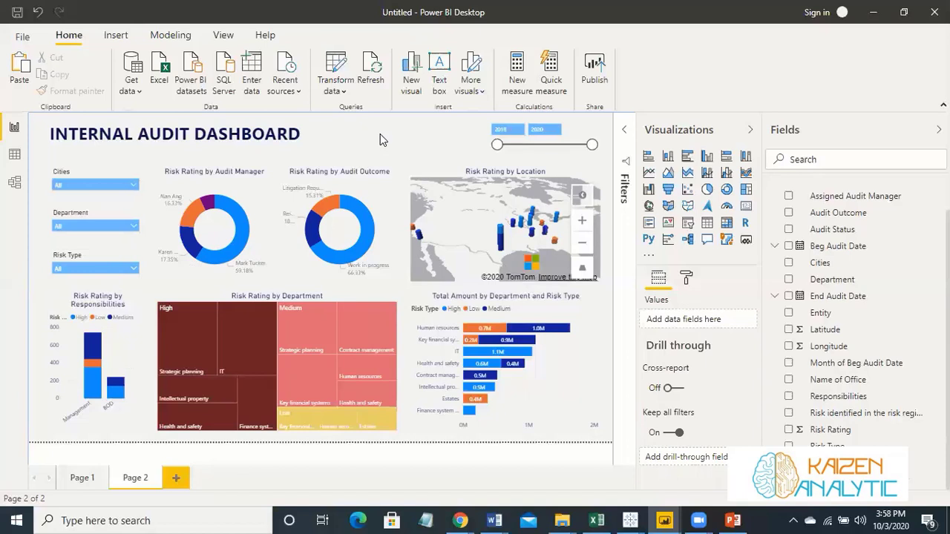
- Switch to the PowerPoint webinar presentation and advance to the Premium Training Workshops slide
key("alt+Tab")
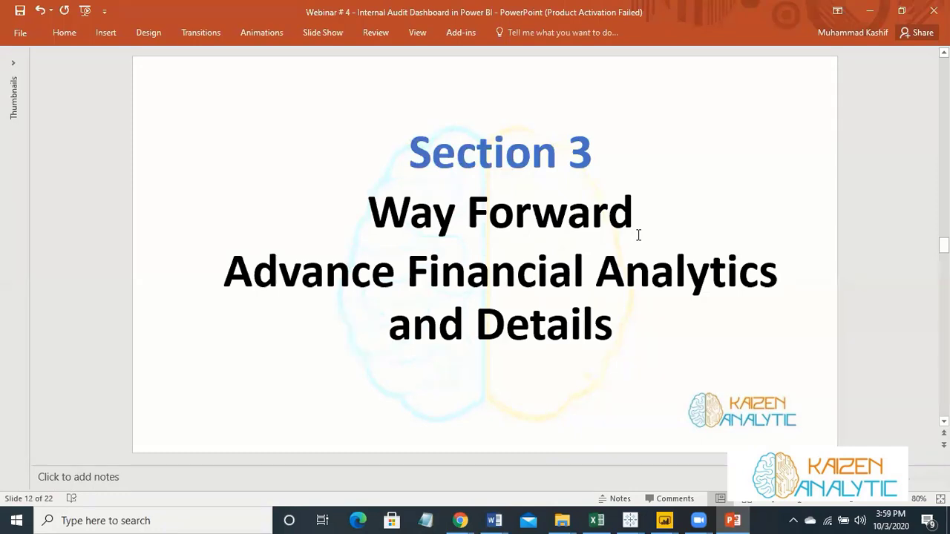
scroll(627, 227, "down", 1)
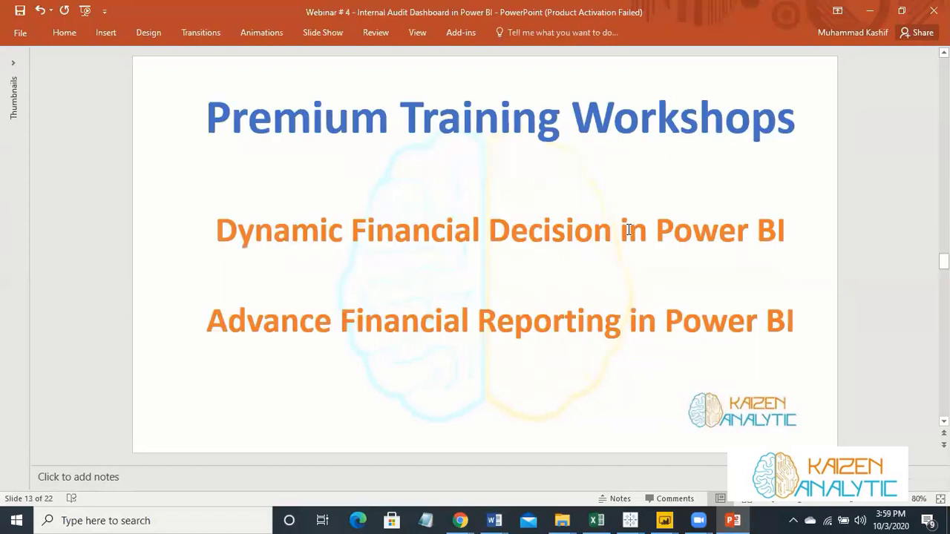